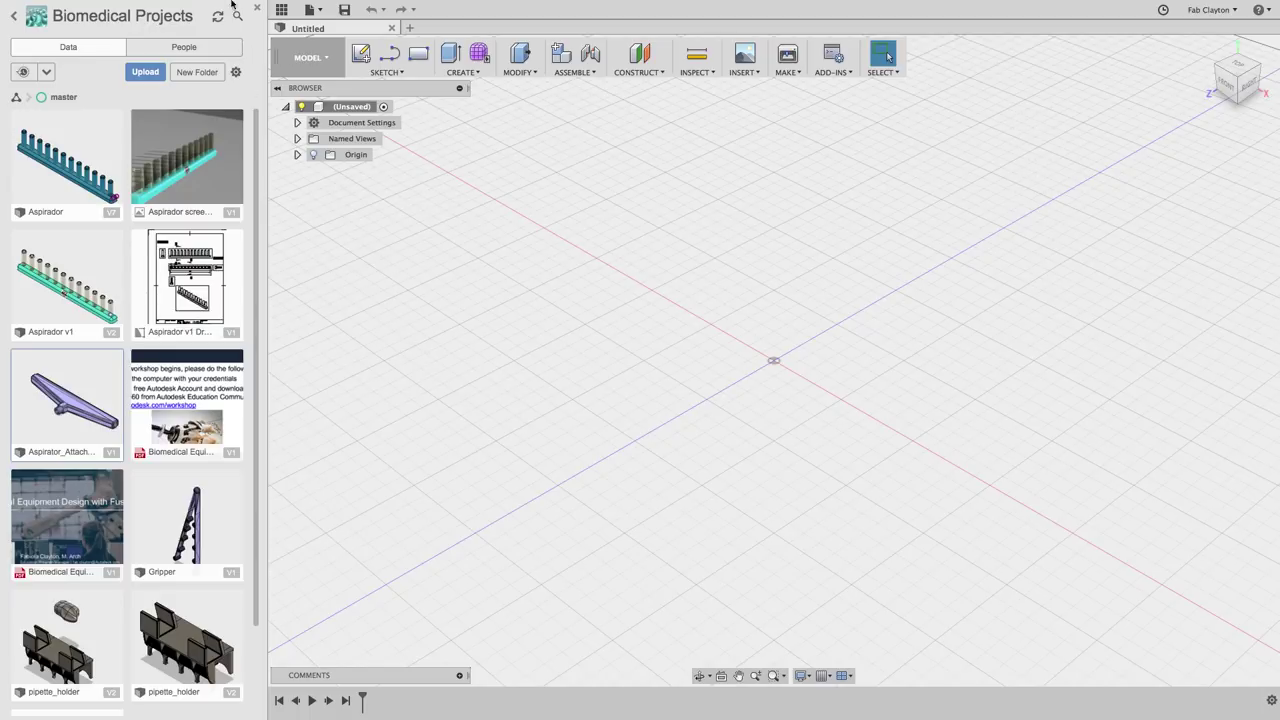
# Upload Aspirator_Attachment_1.stl from the Desktop folder to the master location of the Biomedical Projects project
pyautogui.click(257, 9)
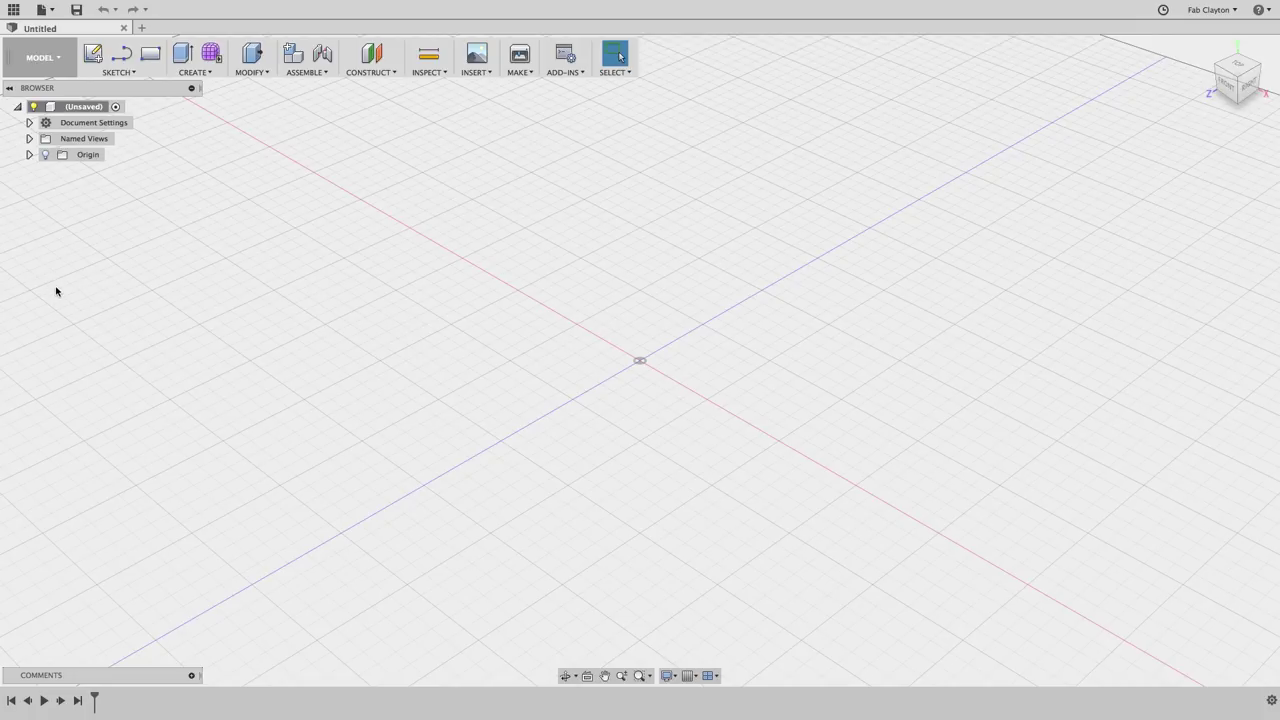
pyautogui.click(9, 12)
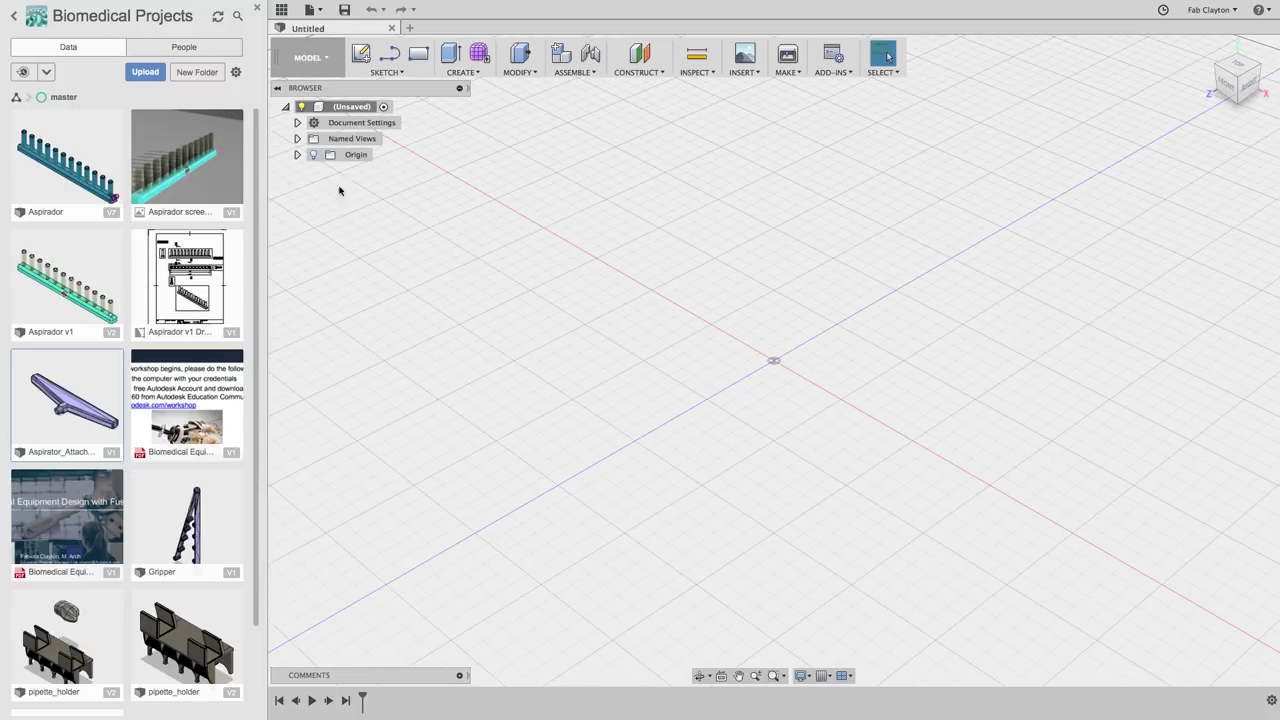
pyautogui.click(153, 72)
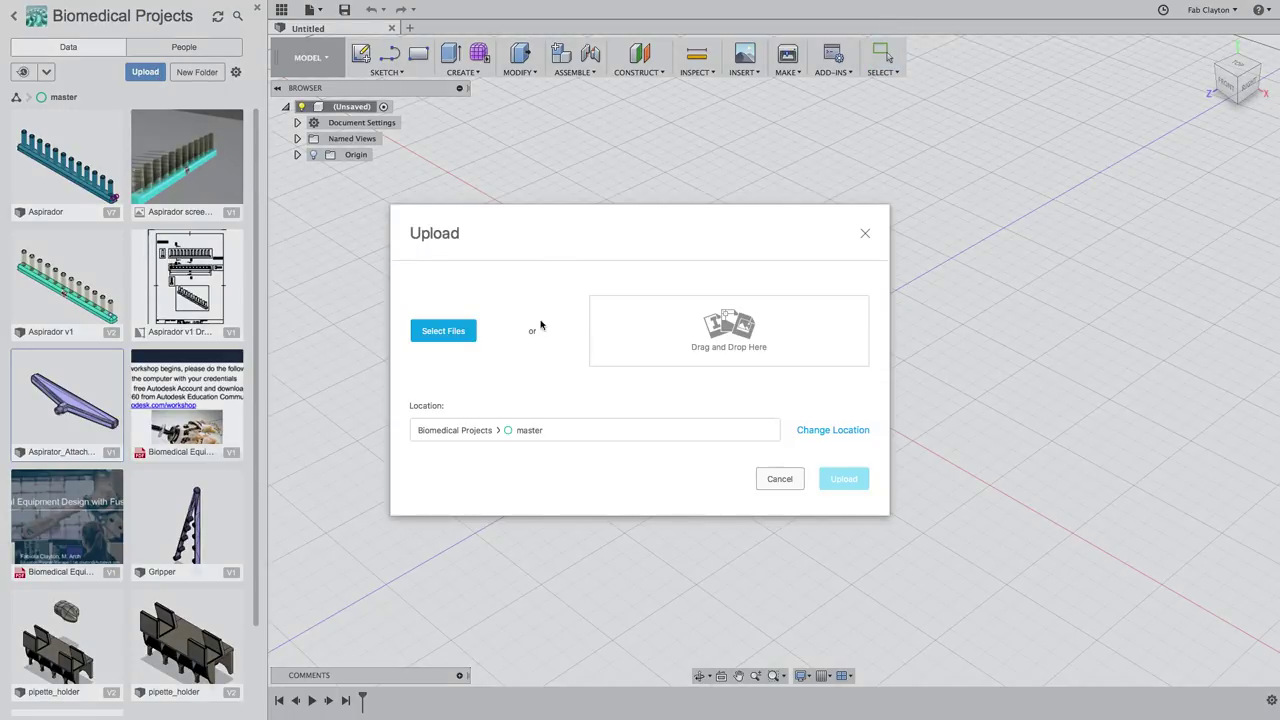
pyautogui.click(446, 333)
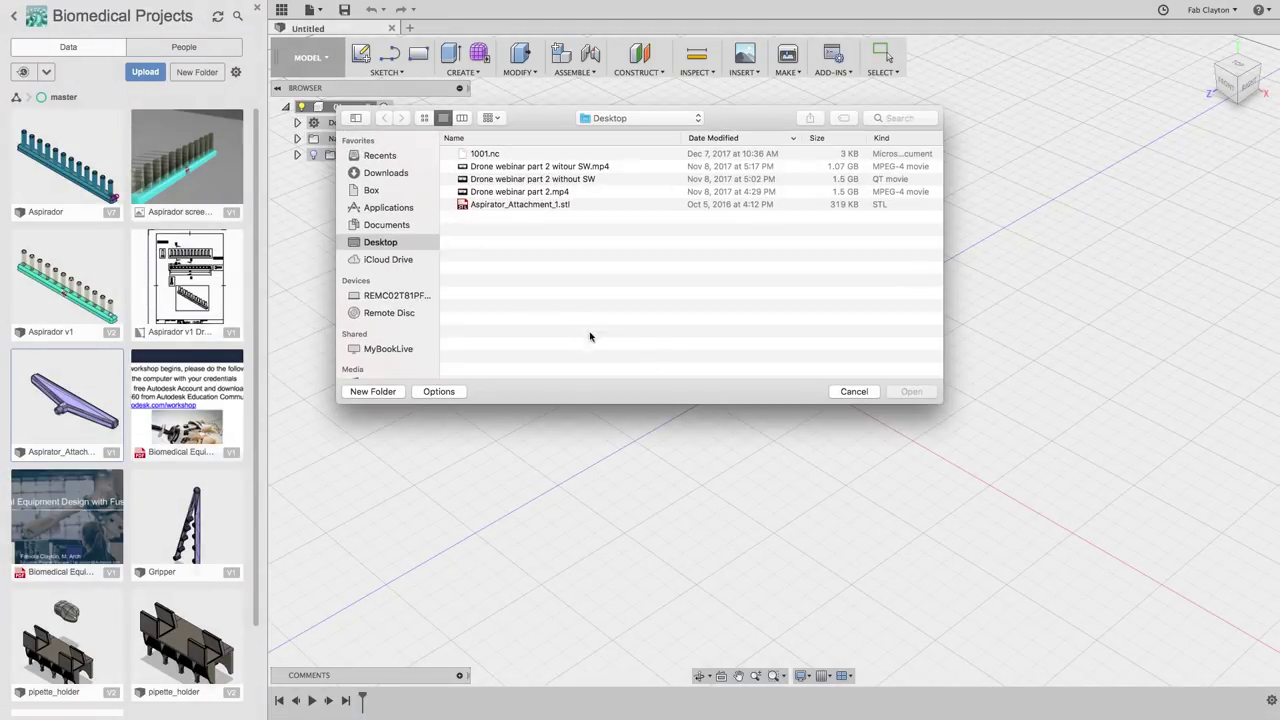
pyautogui.click(523, 206)
pyautogui.click(907, 396)
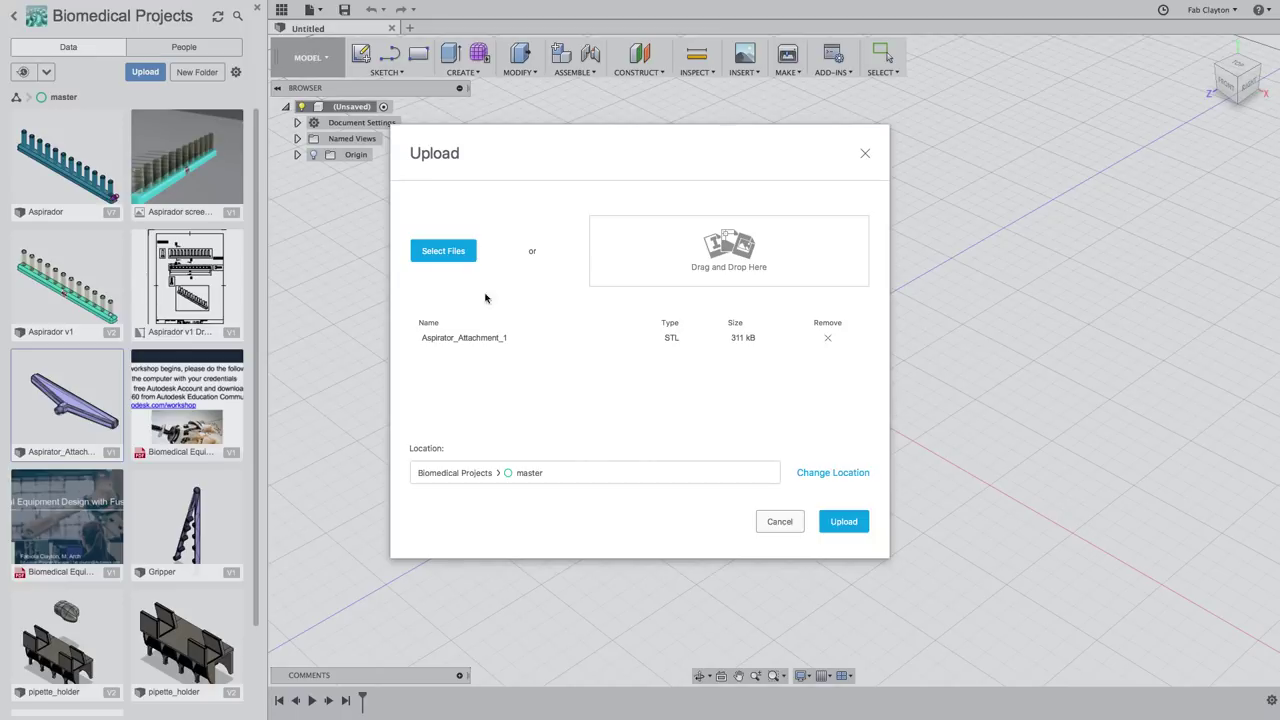
pyautogui.click(848, 527)
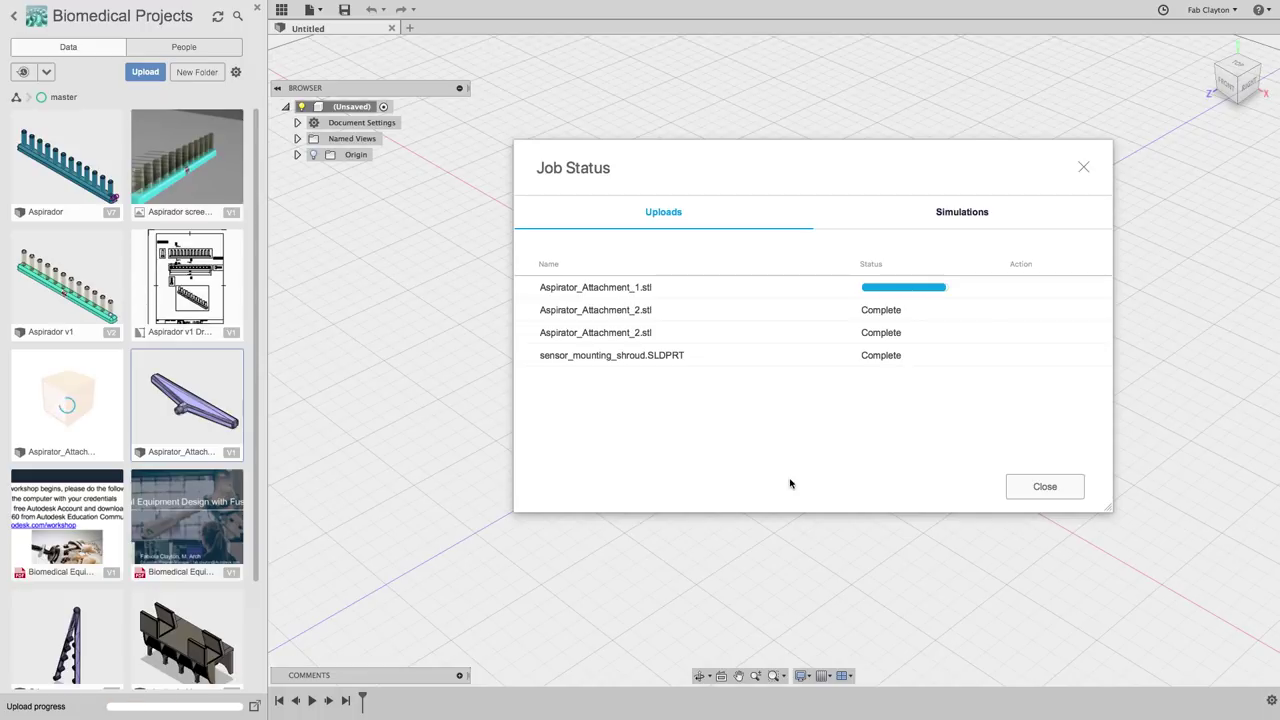
pyautogui.click(1008, 485)
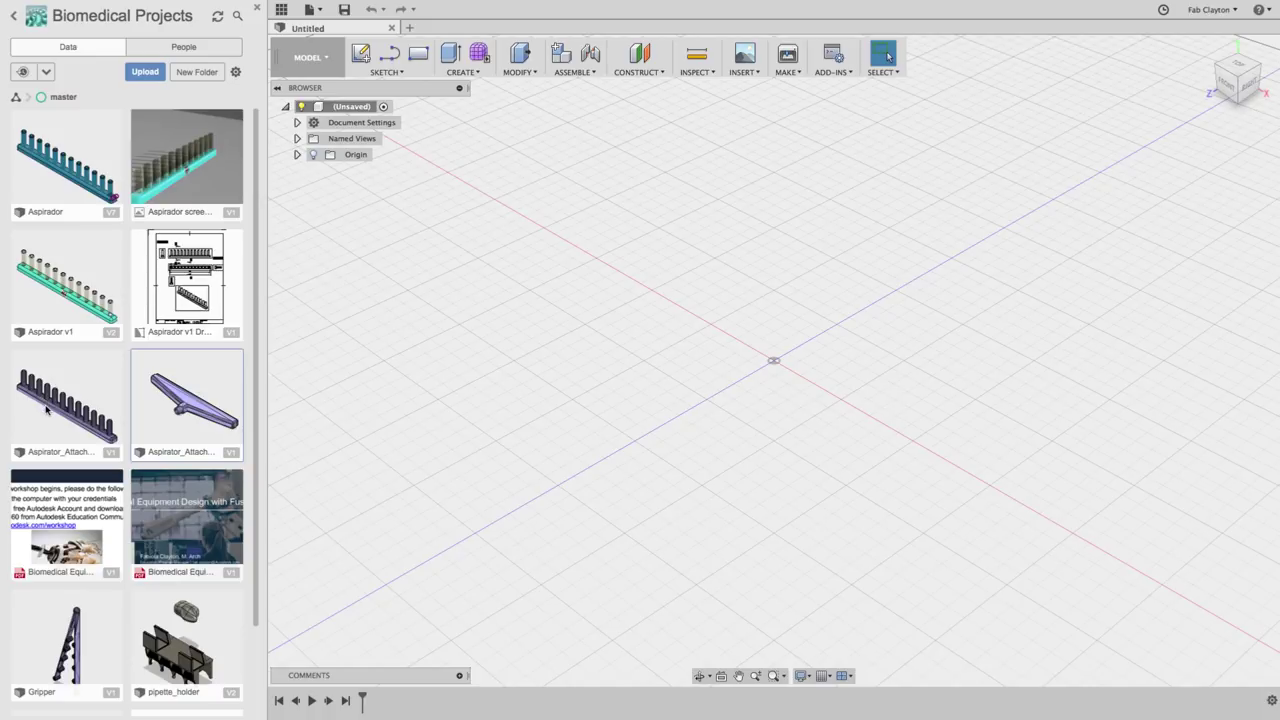
# Open the uploaded Aspirator_Attachment_1 design from the project and inspect its mesh facets up close
pyautogui.moveTo(46, 410); pyautogui.dragTo(525, 457)
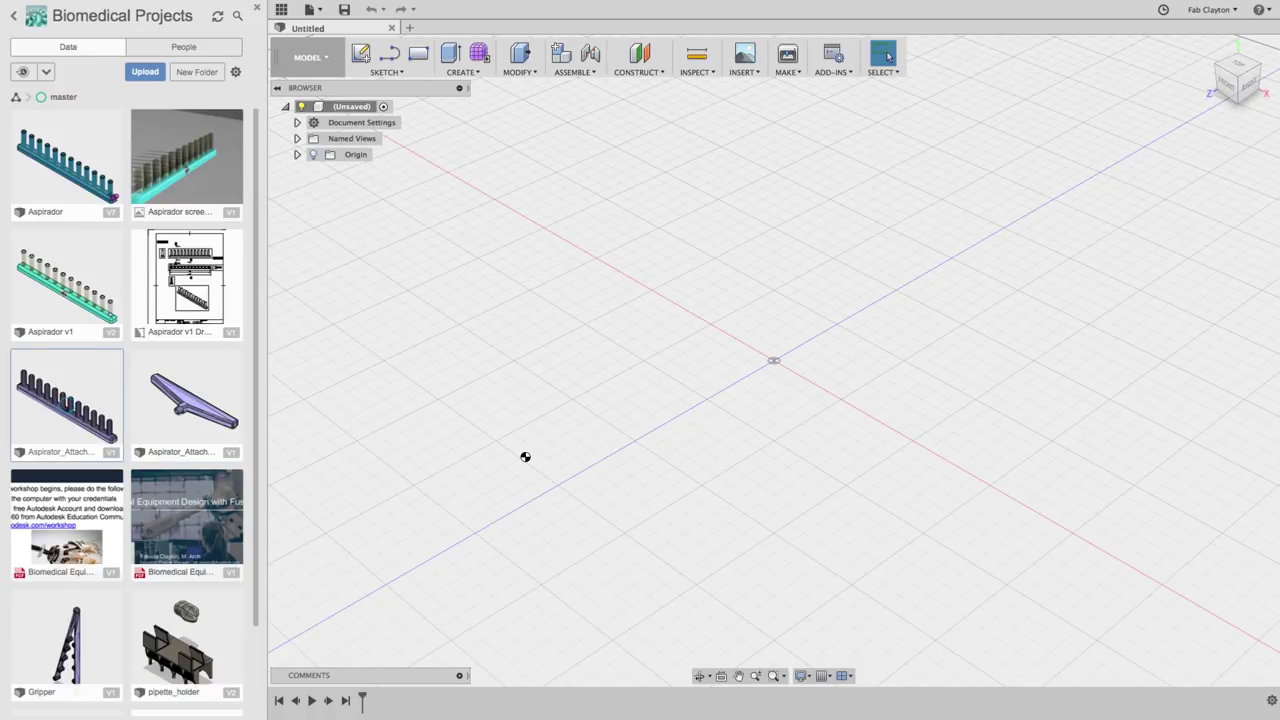
pyautogui.moveTo(525, 457); pyautogui.dragTo(520, 456)
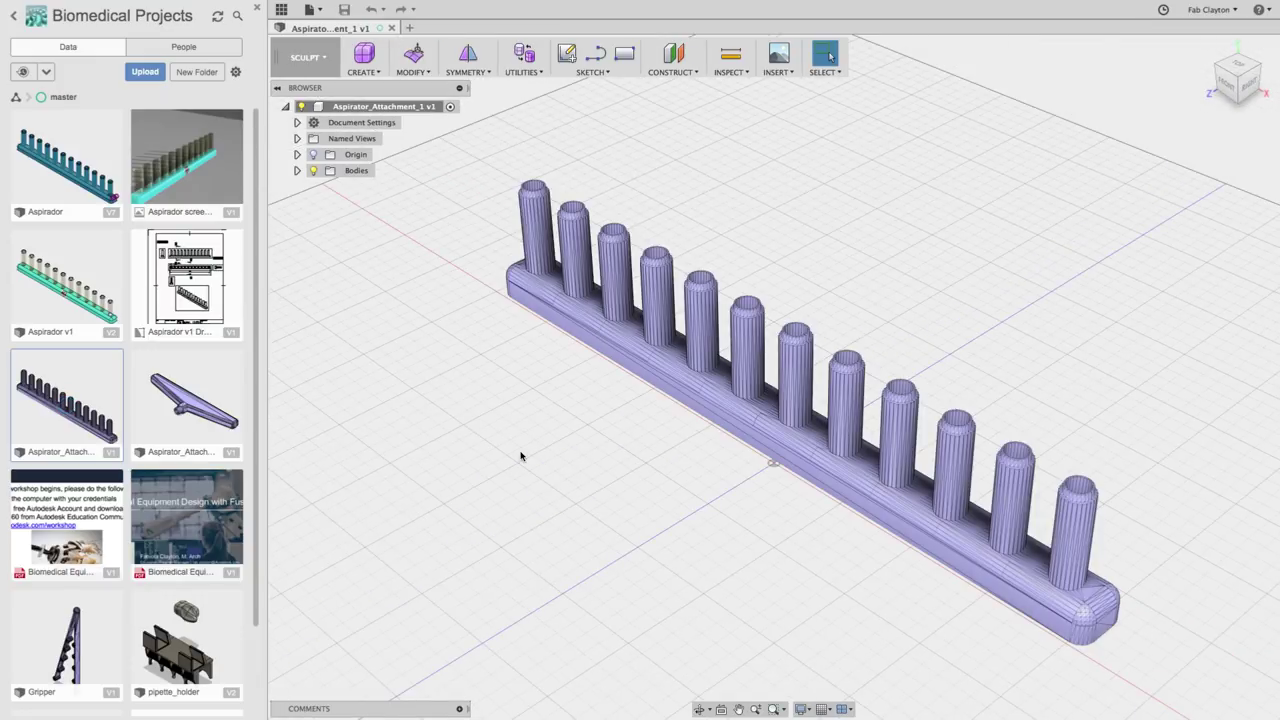
pyautogui.scroll(8, 728, 458)
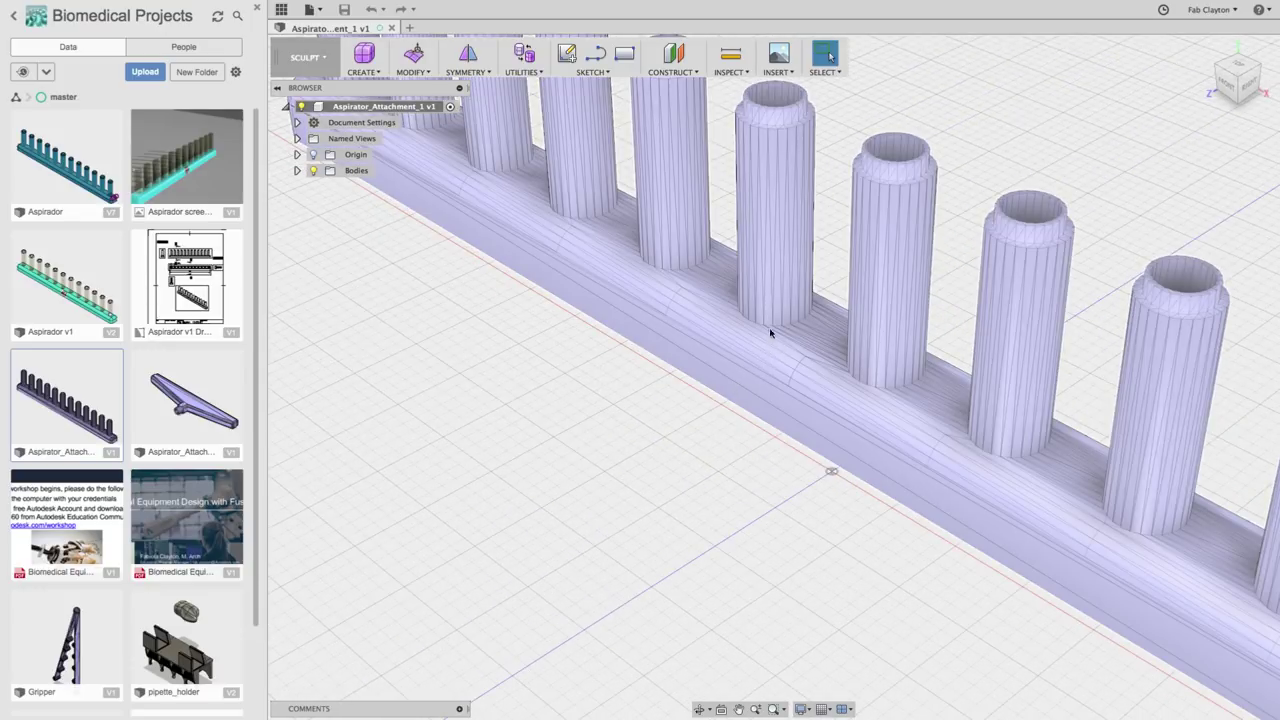
pyautogui.scroll(-5, 666, 466)
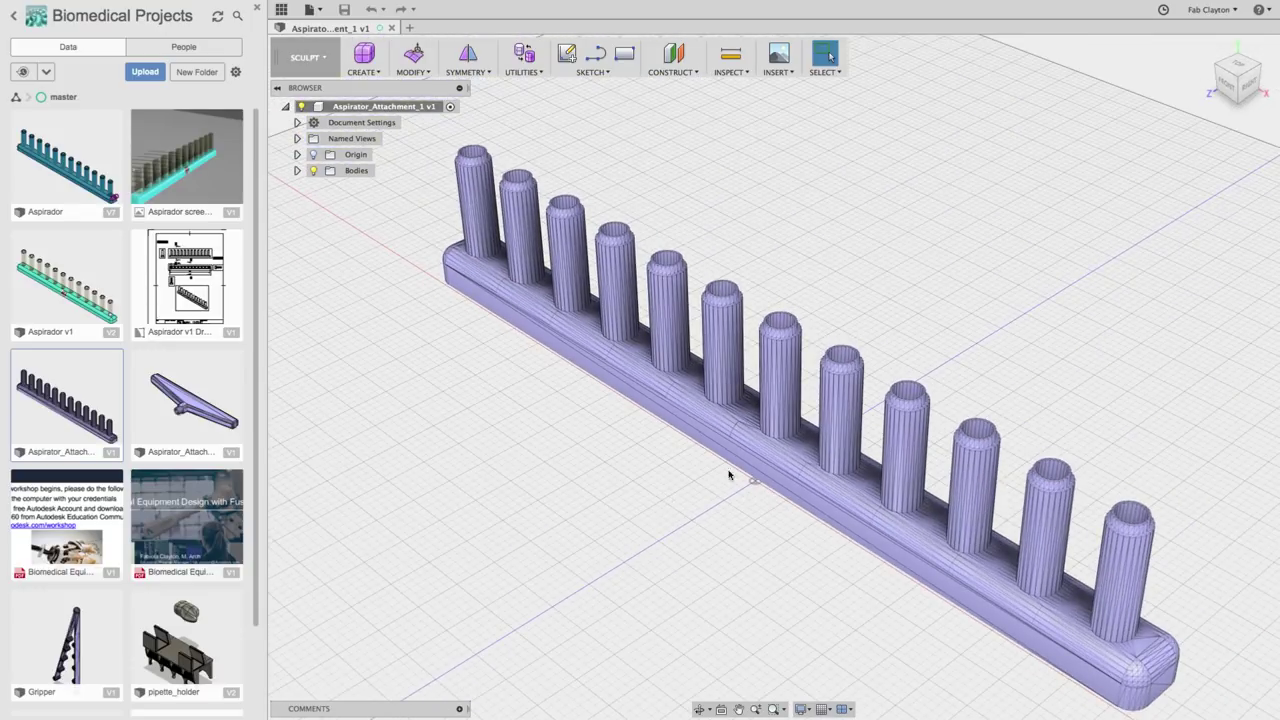
# Switch the design from the Sculpt workspace to the Model workspace
pyautogui.click(365, 72)
pyautogui.click(412, 73)
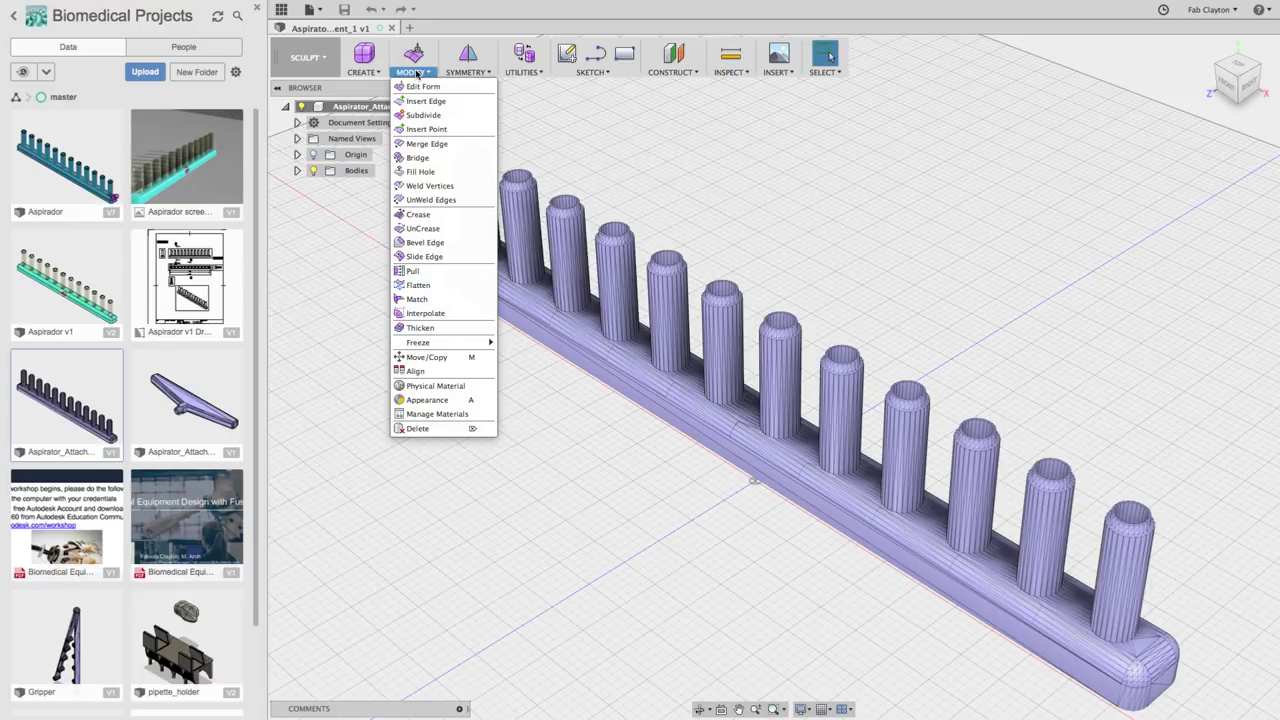
pyautogui.click(326, 58)
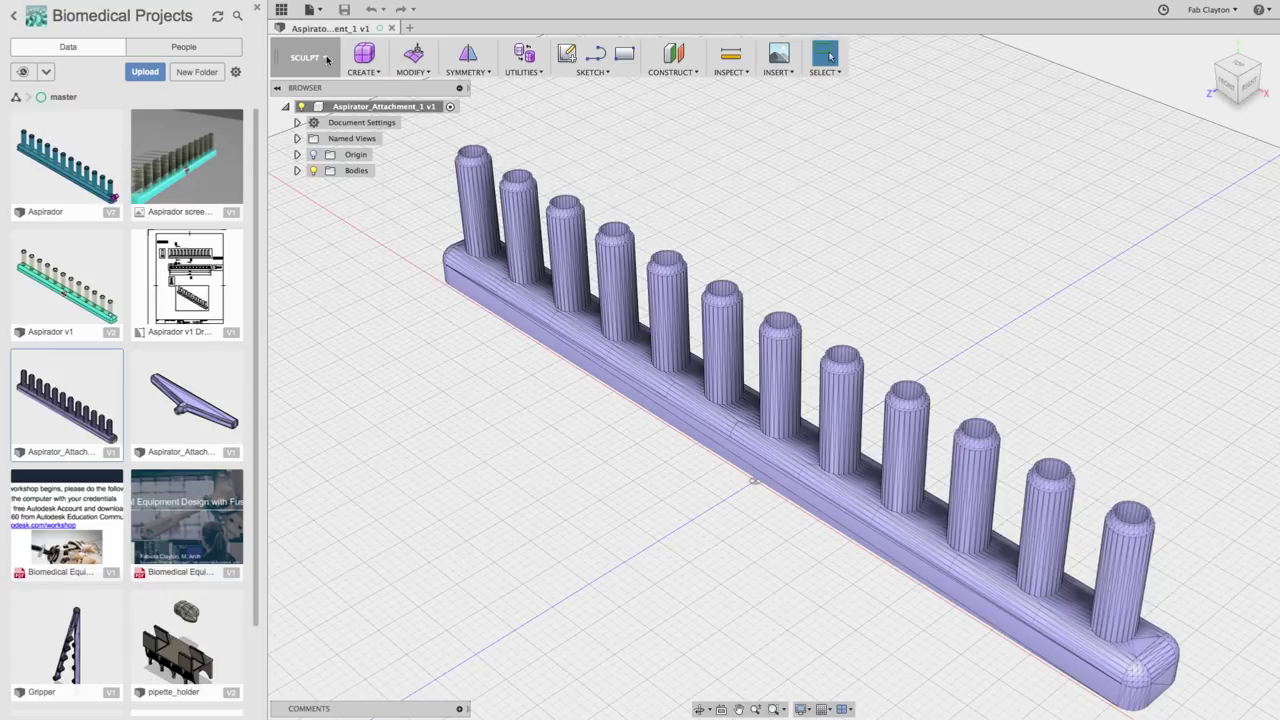
pyautogui.click(305, 57)
pyautogui.click(311, 112)
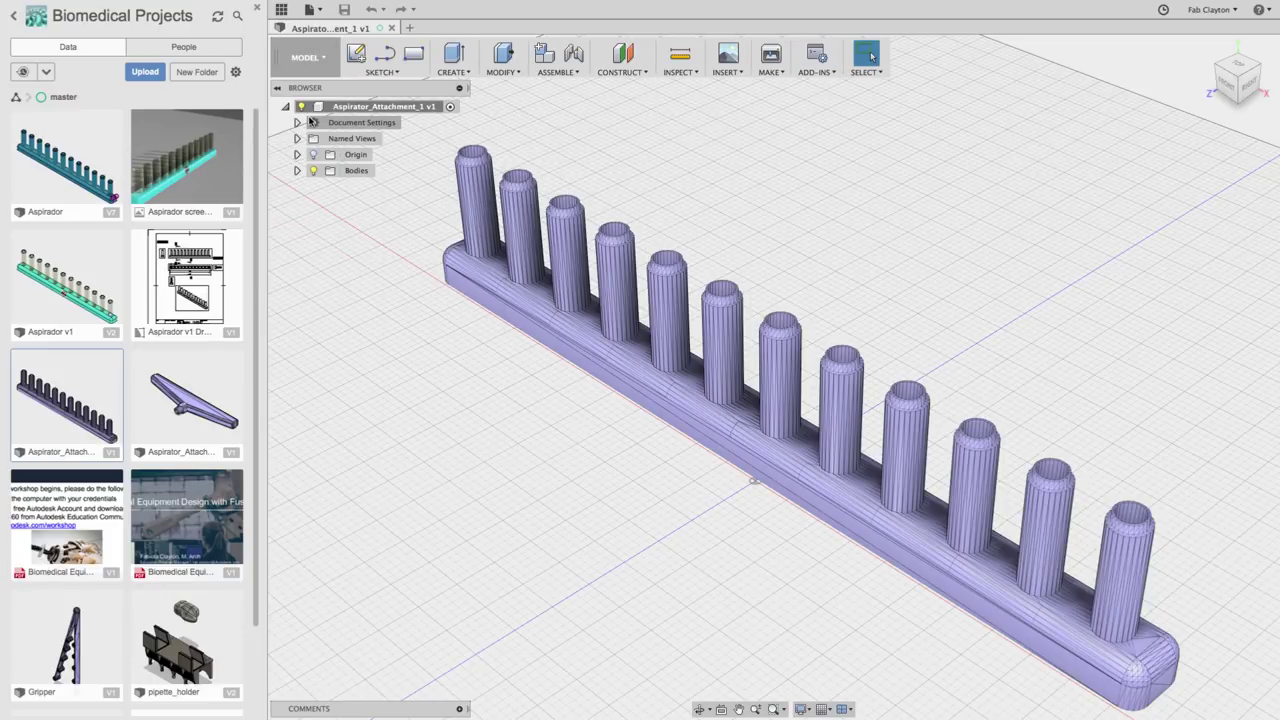
# Convert the aspirator's mesh body to a BRep with the operation set to New Body
pyautogui.click(453, 73)
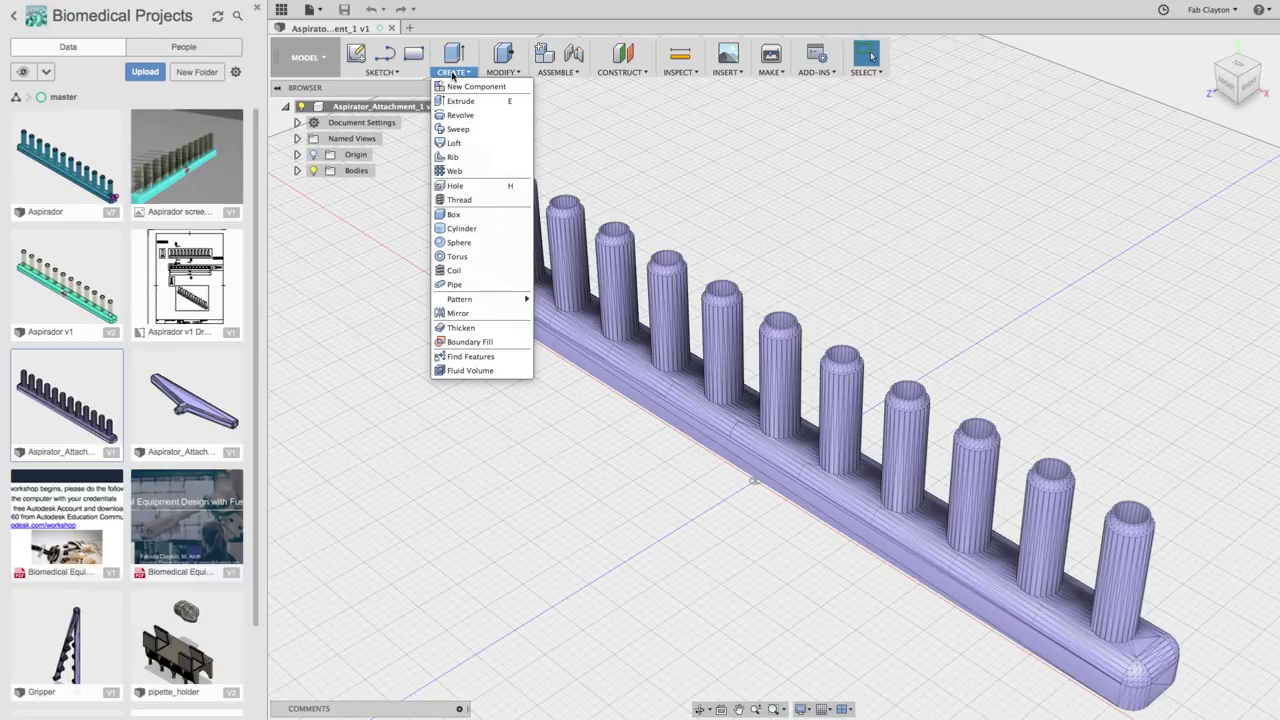
pyautogui.moveTo(503, 75)
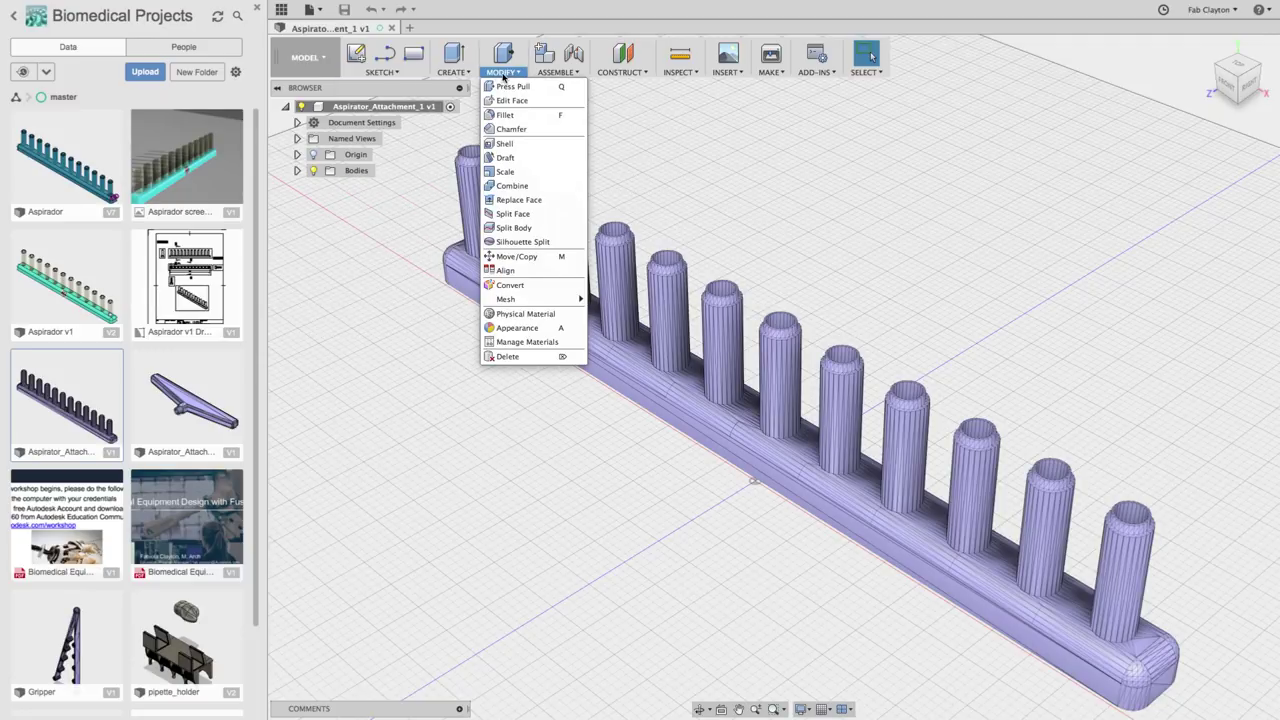
pyautogui.moveTo(557, 300)
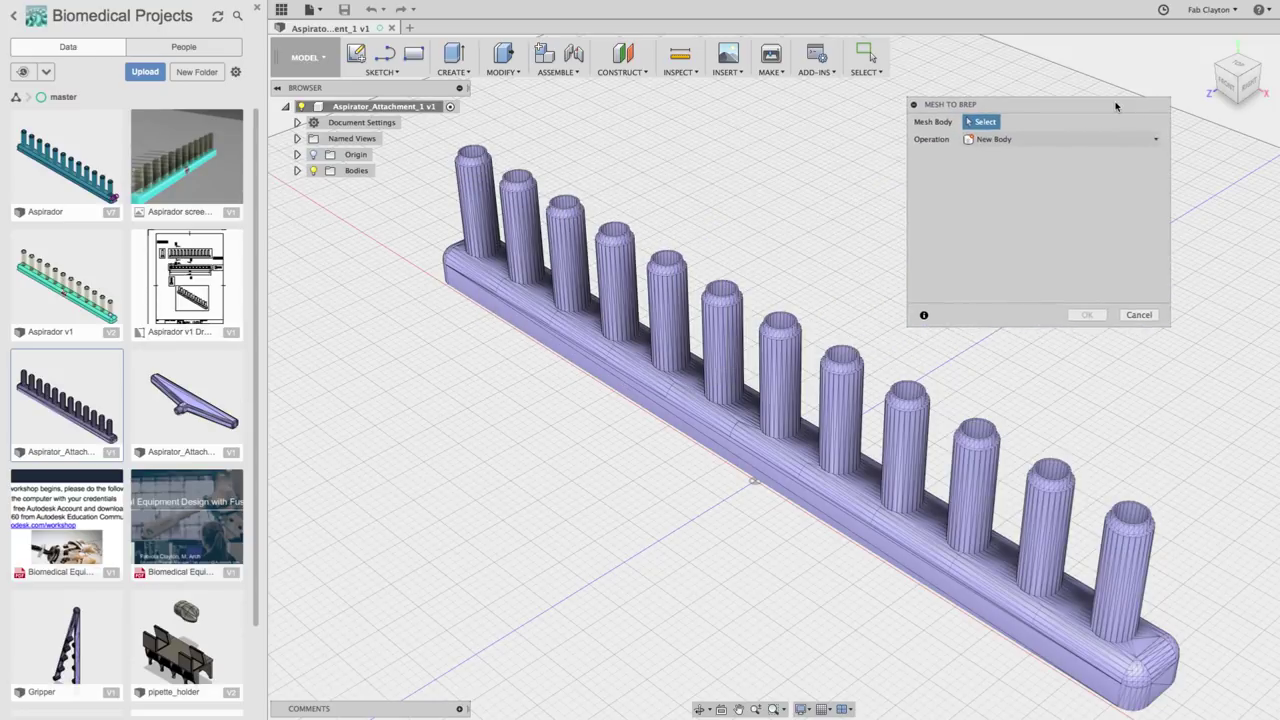
pyautogui.click(724, 351)
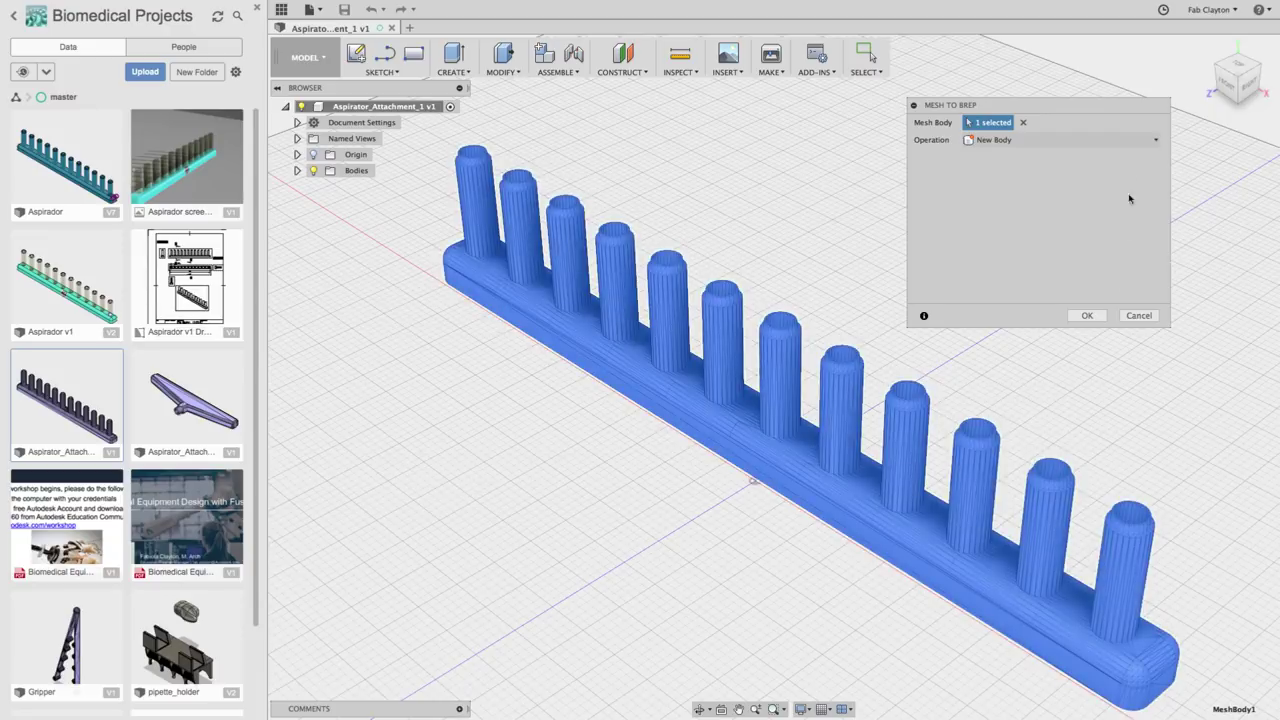
pyautogui.click(1120, 142)
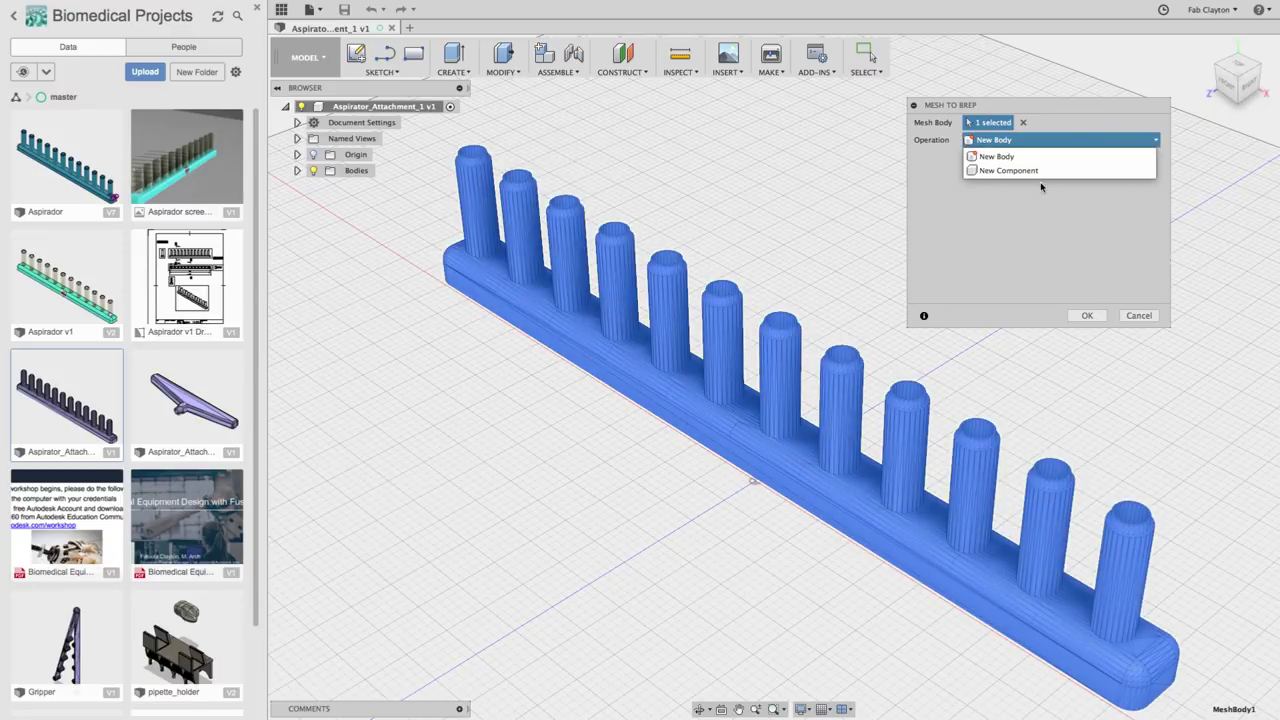
pyautogui.click(1057, 157)
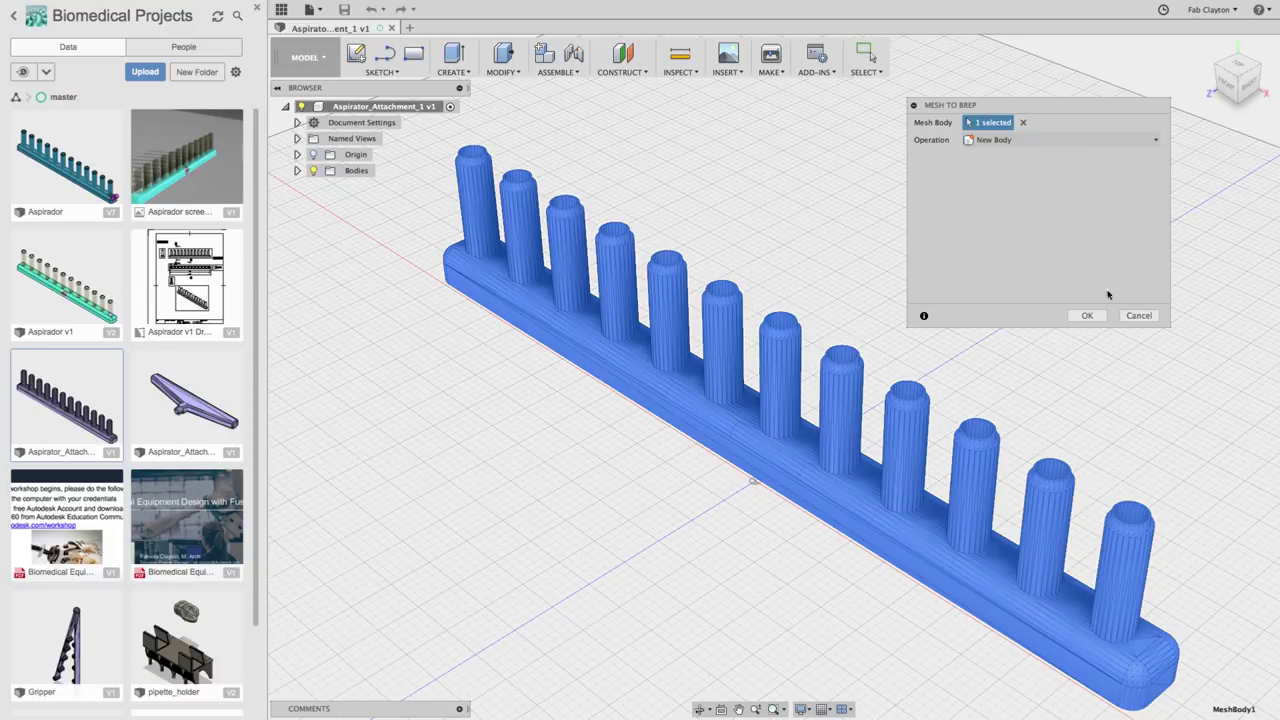
pyautogui.click(1081, 317)
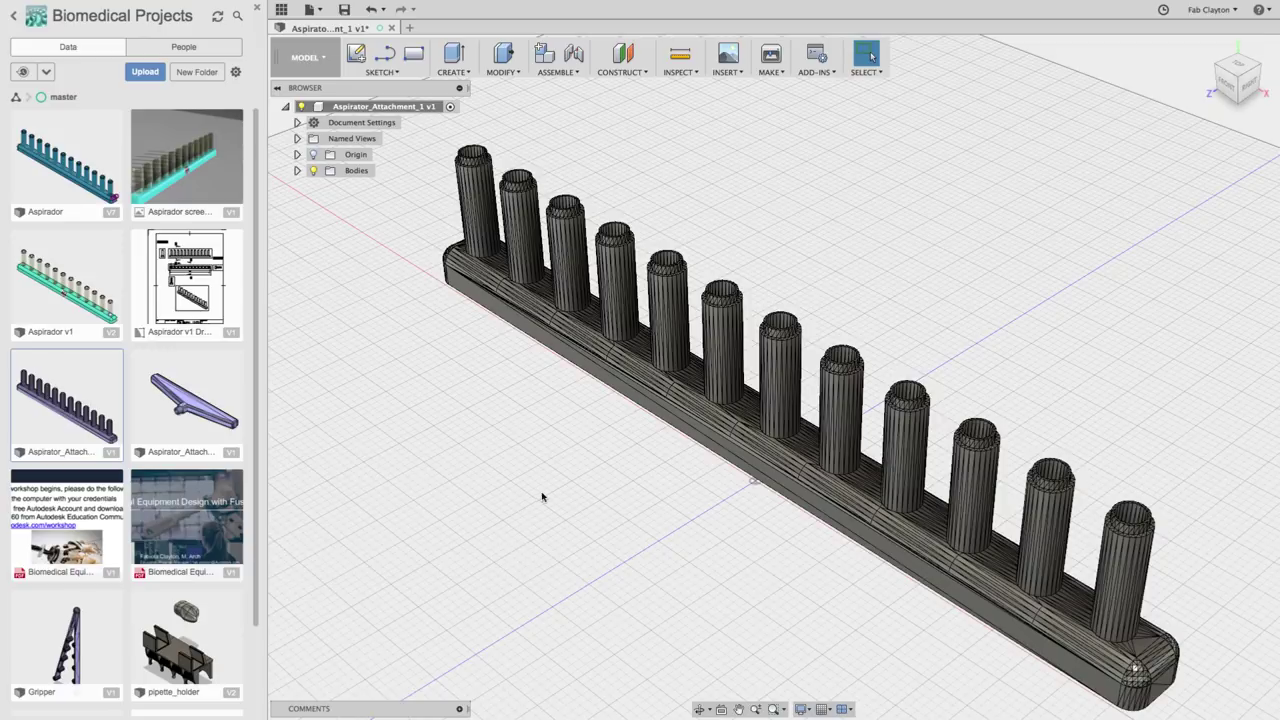
# Inspect the converted body's facets and switch to the Patch workspace
pyautogui.scroll(5, 550, 505)
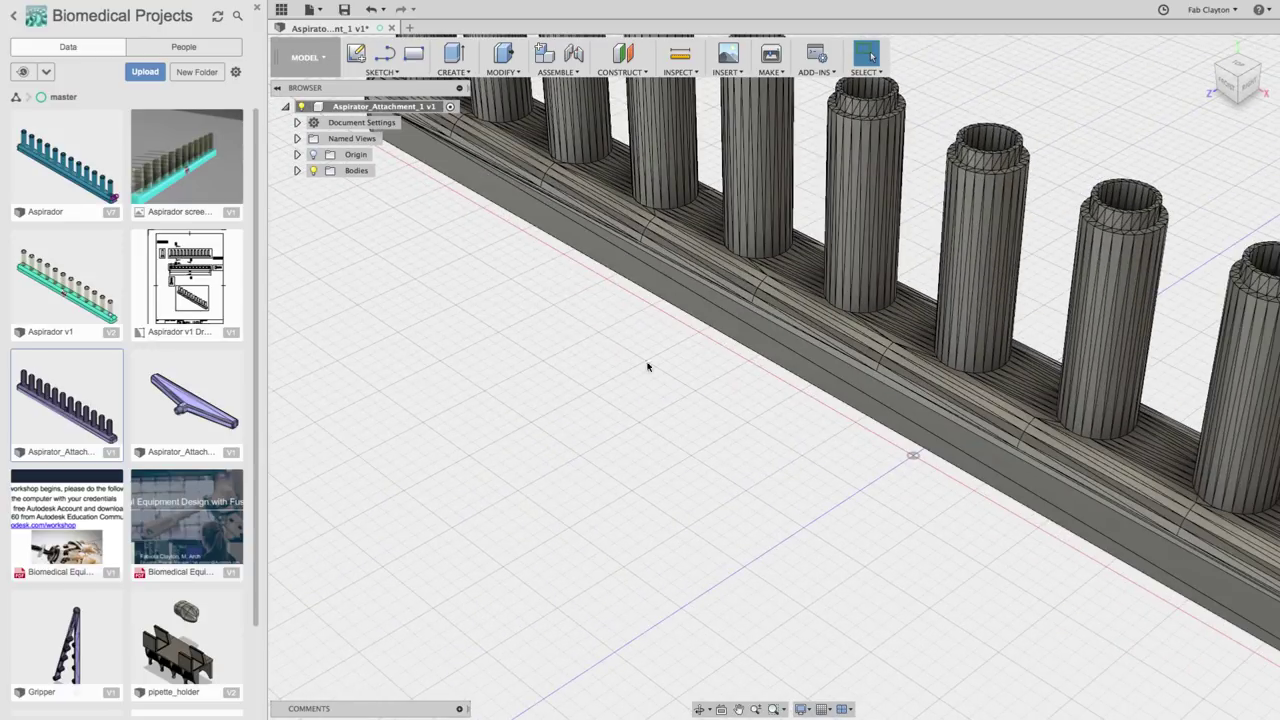
pyautogui.scroll(-3, 688, 400)
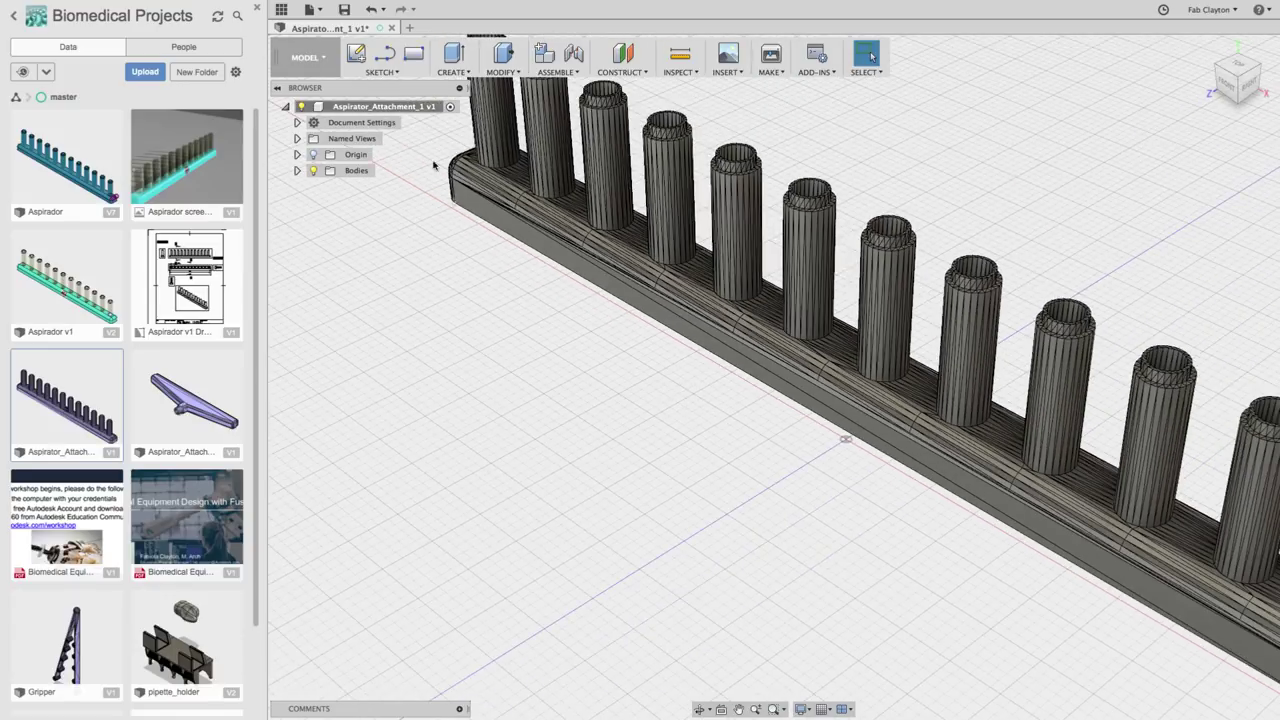
pyautogui.click(329, 69)
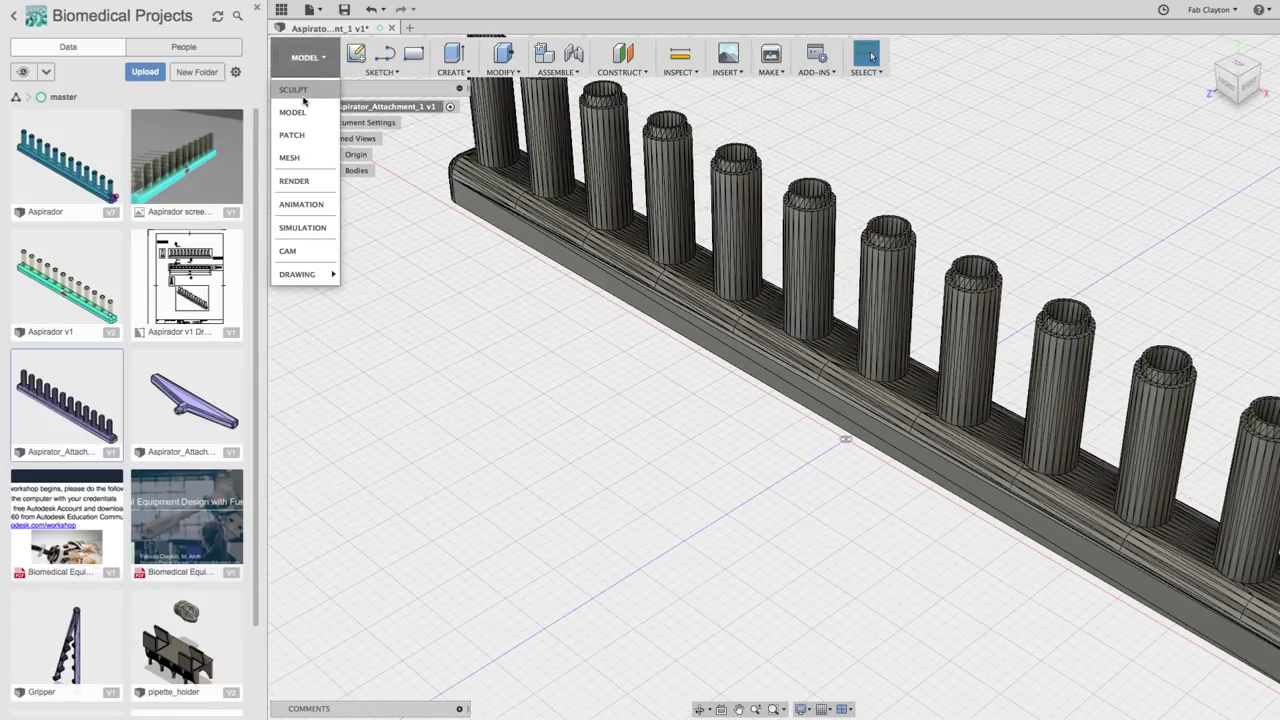
pyautogui.click(305, 135)
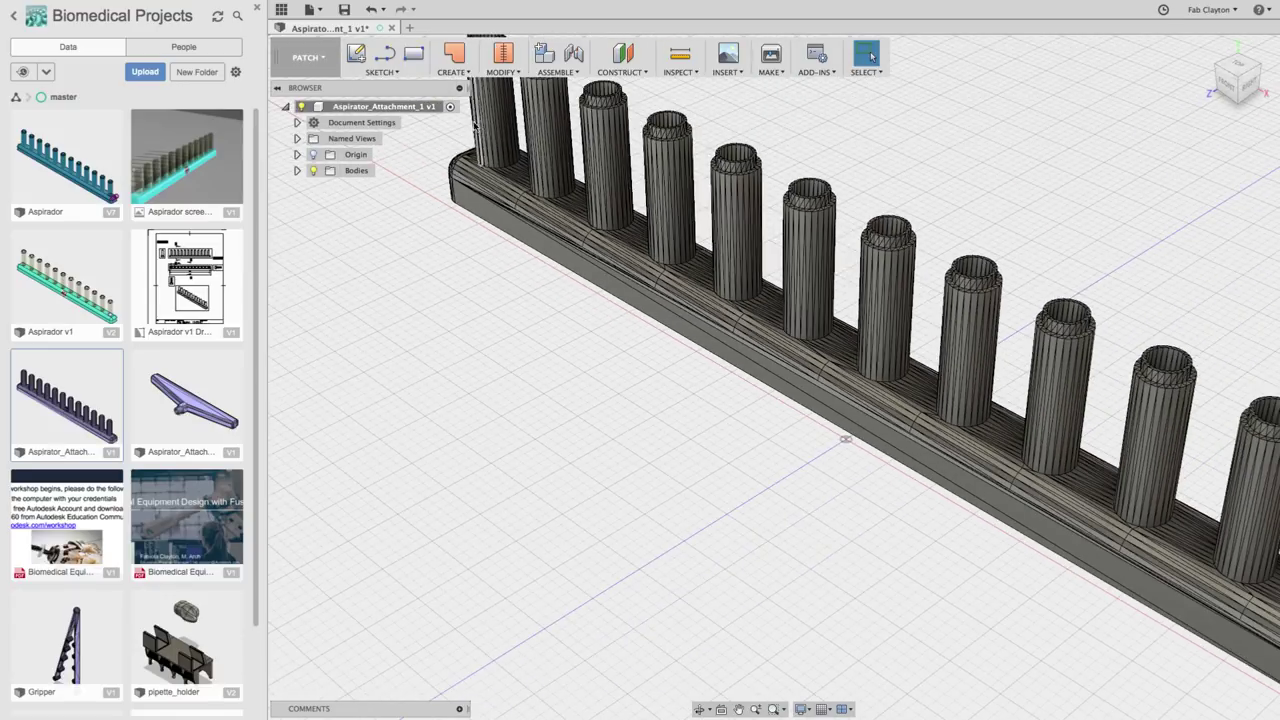
# Merge four adjacent triangular facets on the base's top surface between two neighbouring tubes, leaving Select Chain off
pyautogui.click(496, 74)
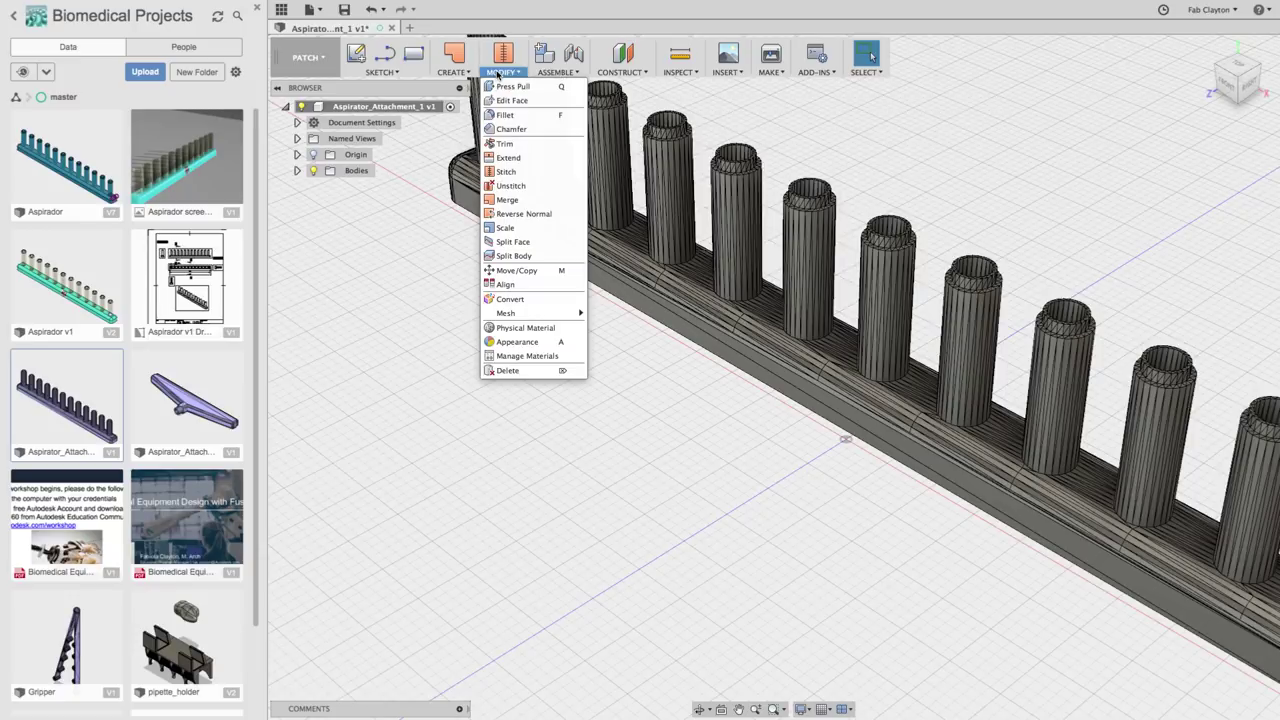
pyautogui.click(507, 199)
pyautogui.scroll(5, 636, 364)
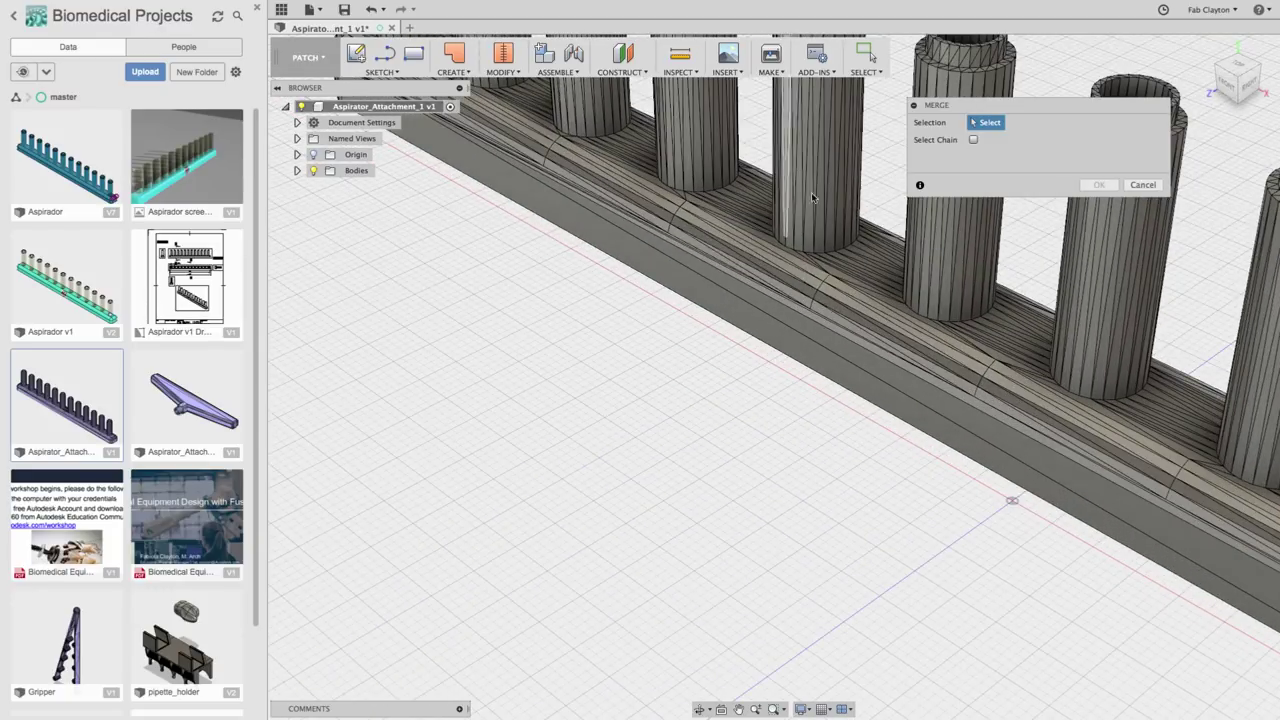
pyautogui.click(871, 260)
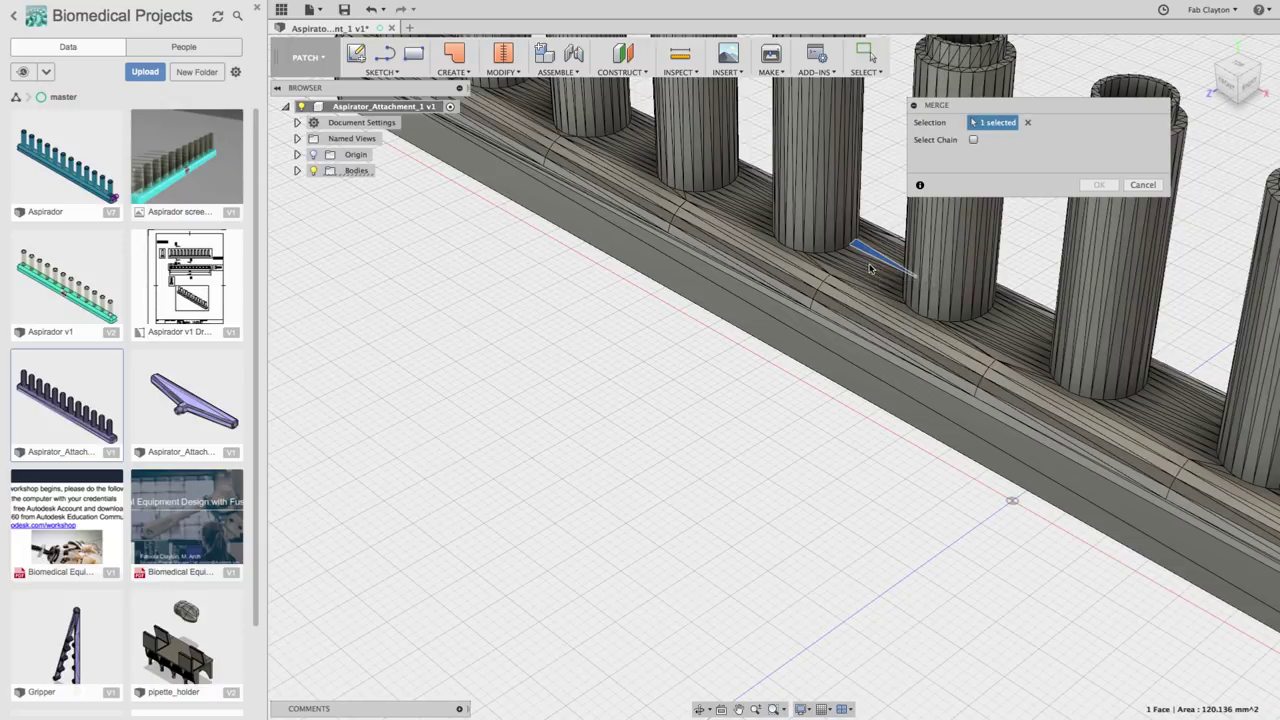
pyautogui.scroll(2, 871, 266)
pyautogui.scroll(5, 871, 268)
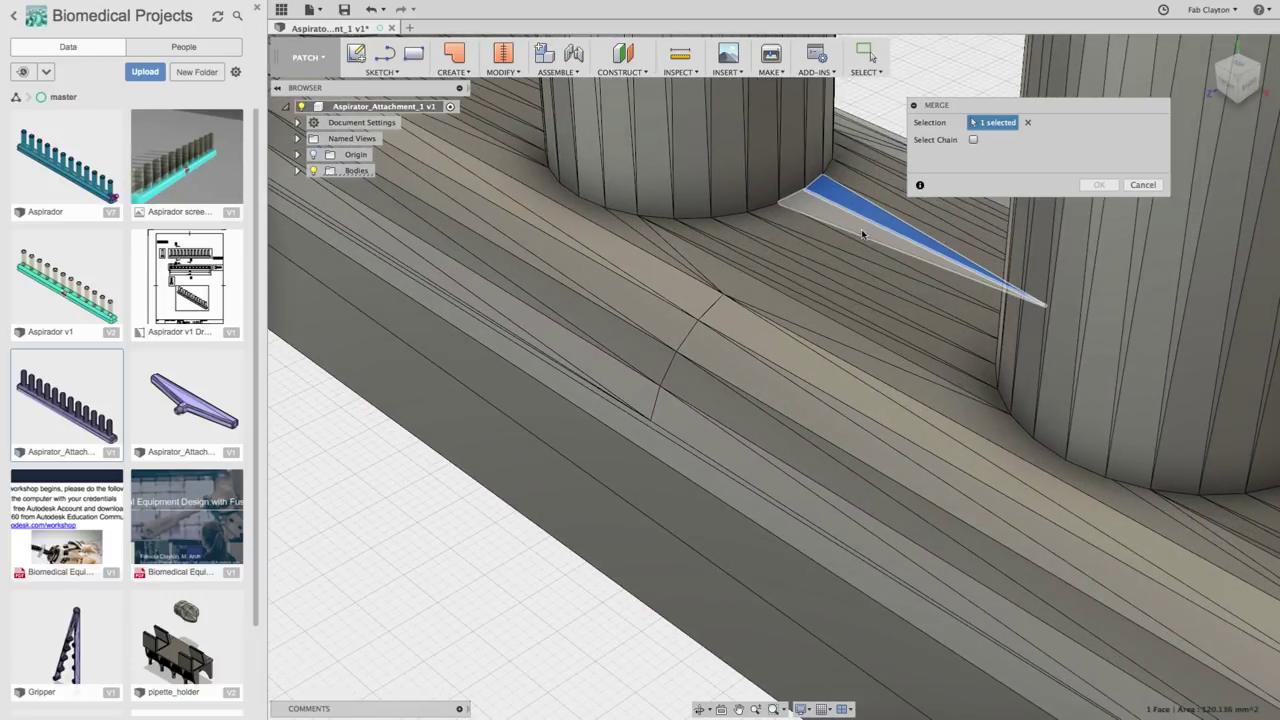
pyautogui.click(880, 246)
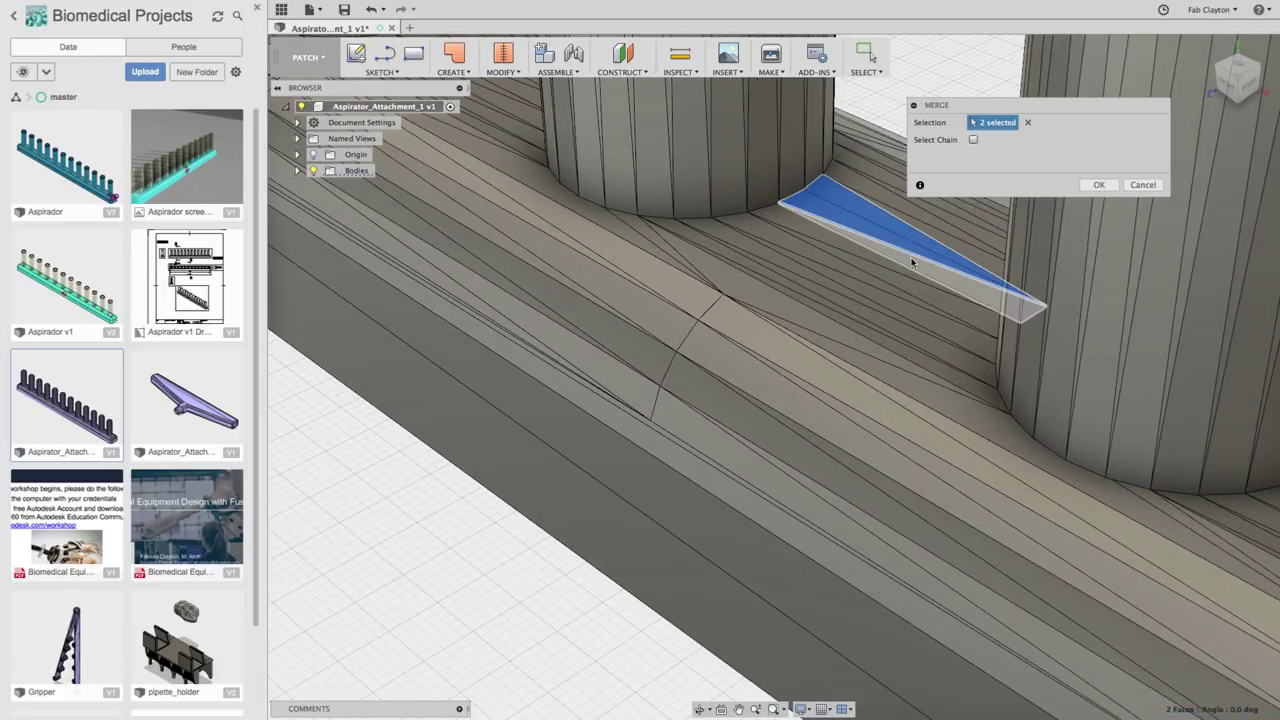
pyautogui.click(912, 262)
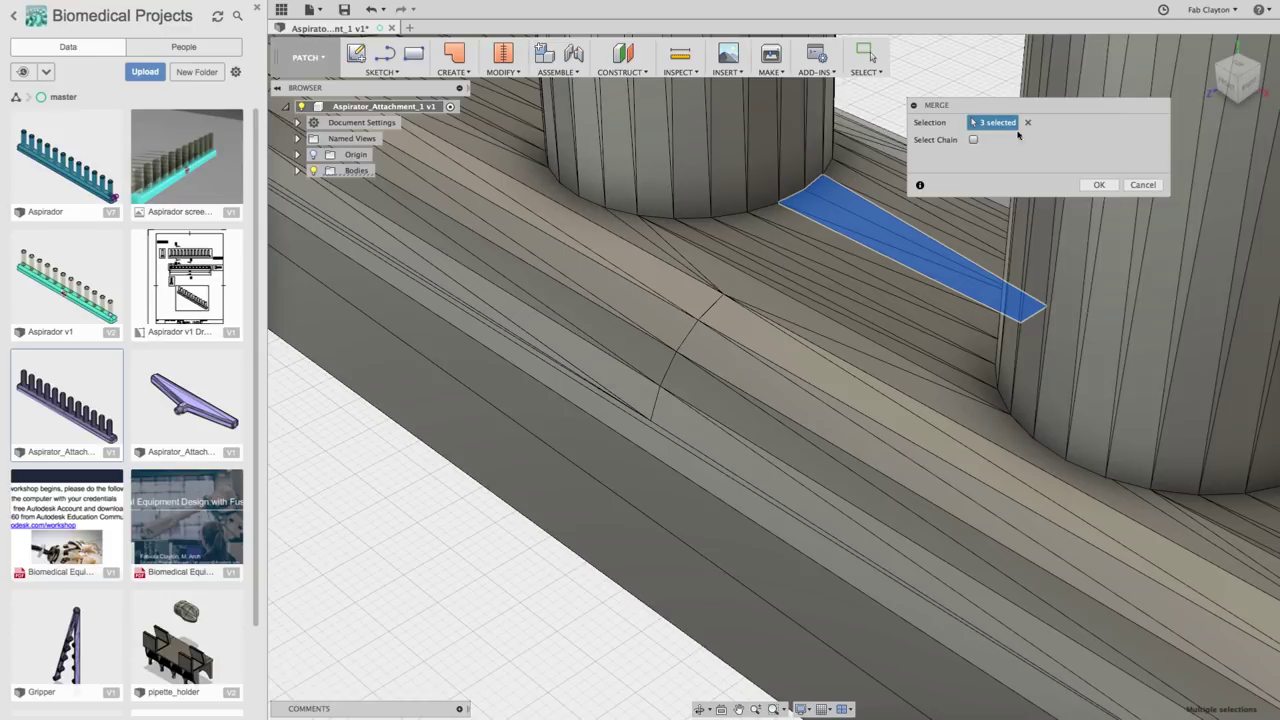
pyautogui.click(834, 267)
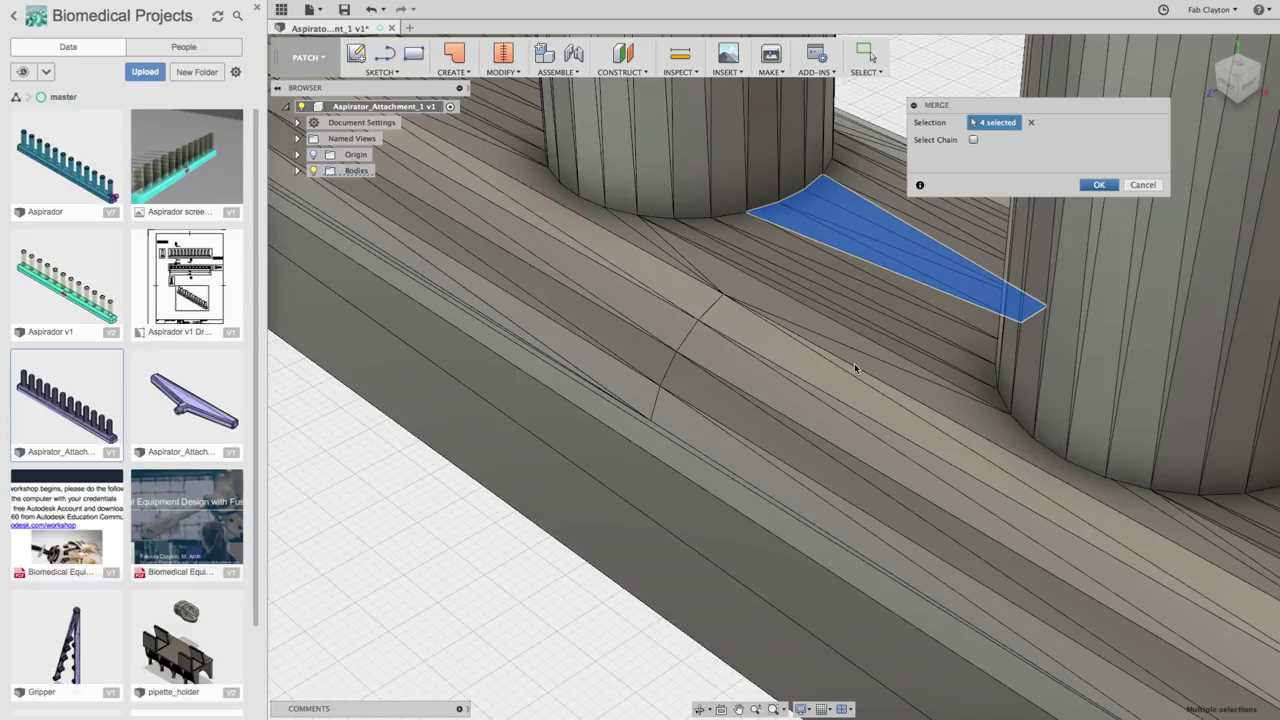
pyautogui.press('Return')
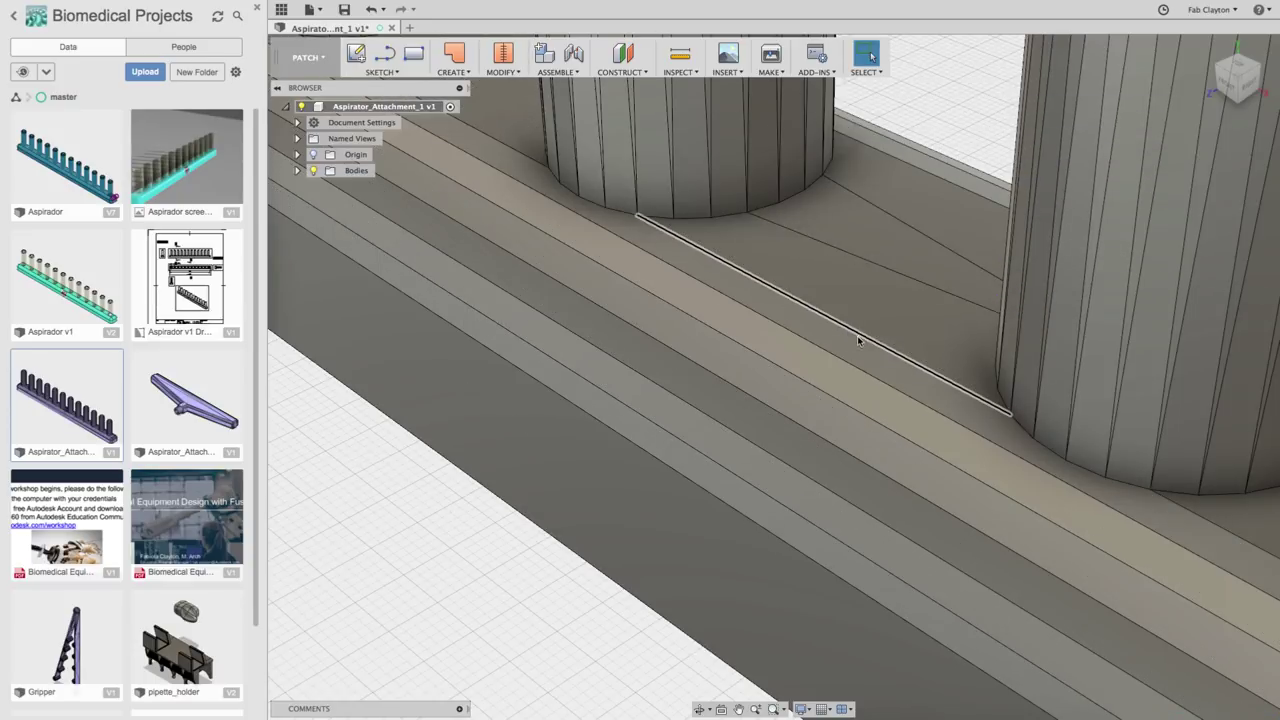
pyautogui.scroll(-10, 857, 335)
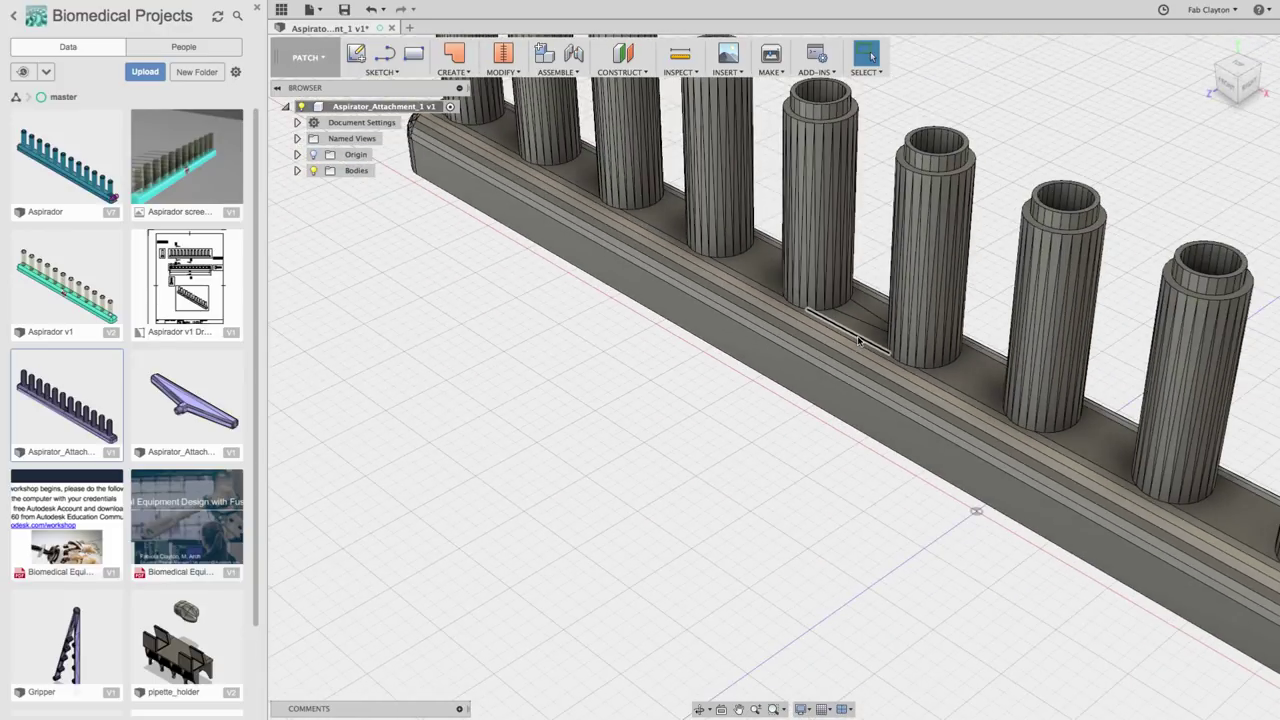
pyautogui.scroll(-3, 857, 341)
pyautogui.scroll(-6, 857, 341)
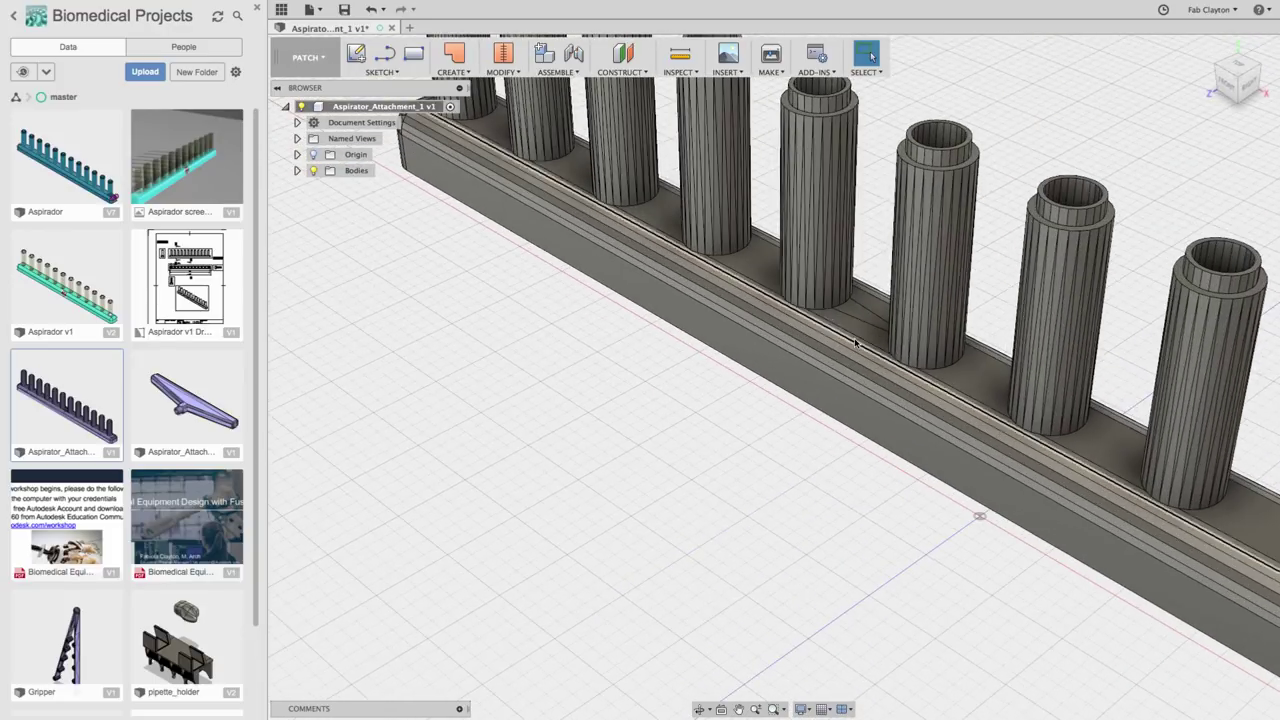
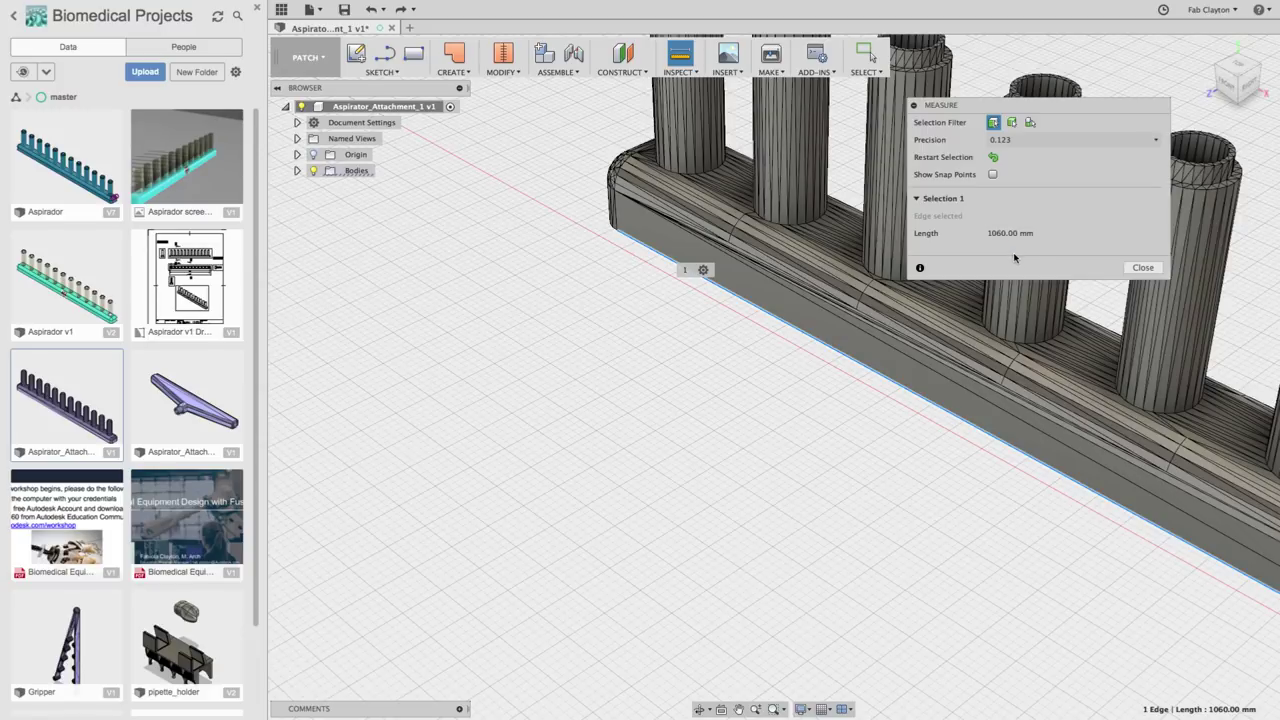
# Measure the vertical distance between the two corner vertices at the far end of the aspirator's base
pyautogui.click(1134, 270)
pyautogui.click(1138, 268)
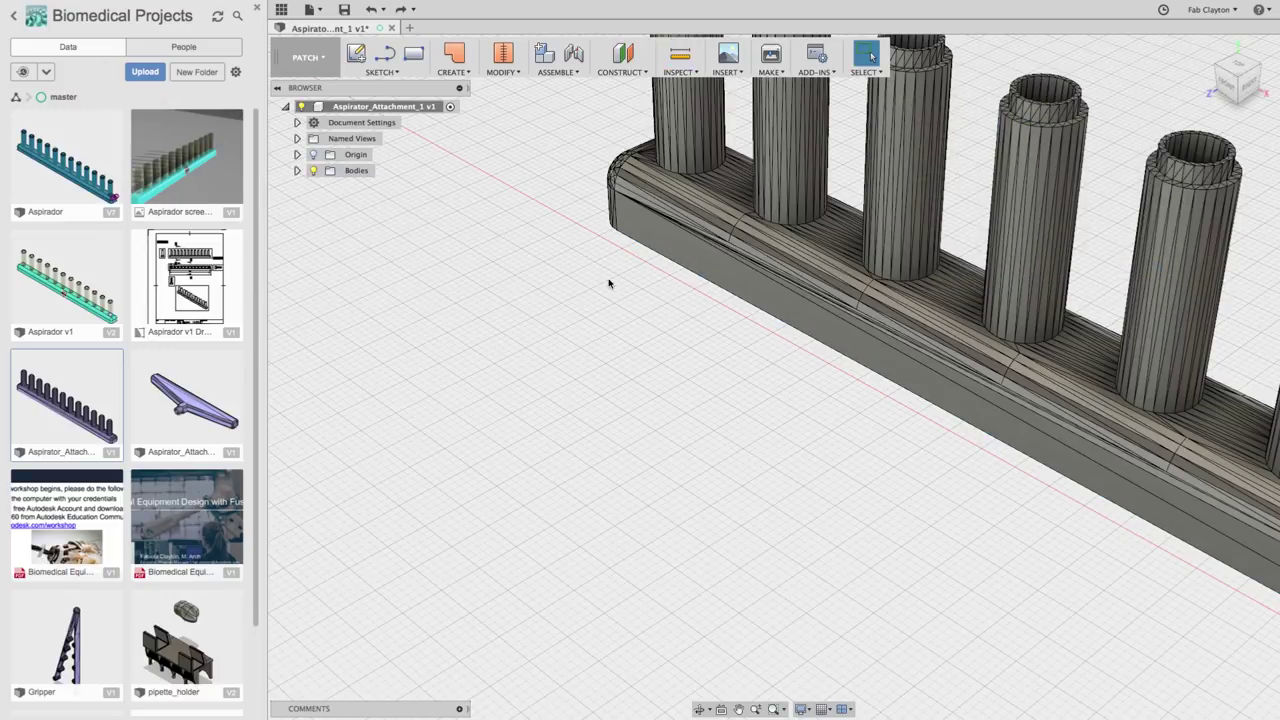
pyautogui.rightClick(582, 316)
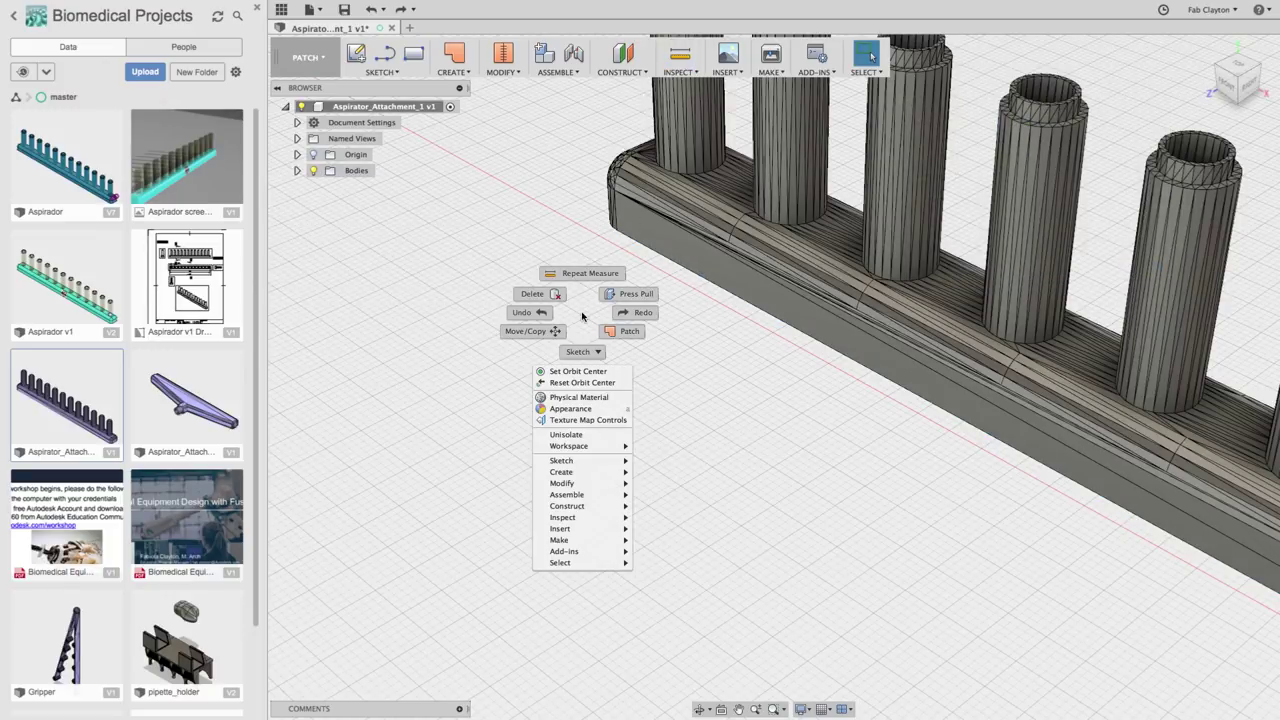
pyautogui.click(585, 273)
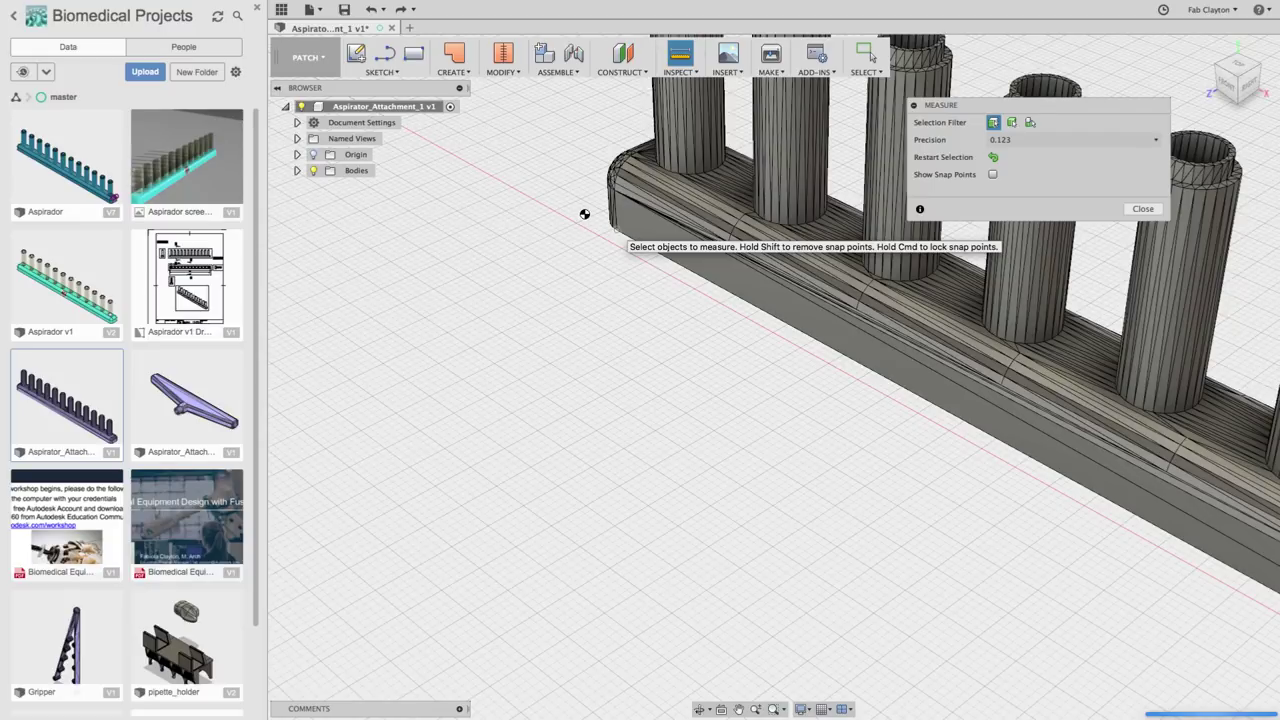
pyautogui.click(610, 198)
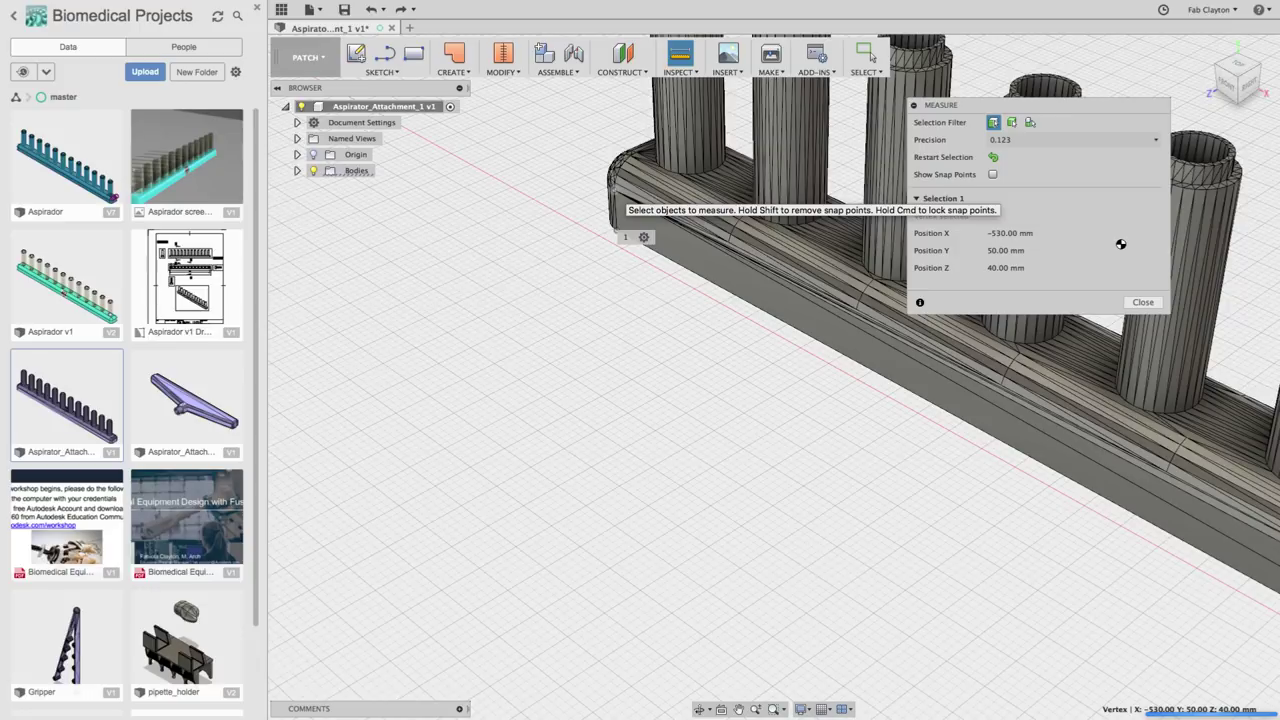
pyautogui.click(1045, 388)
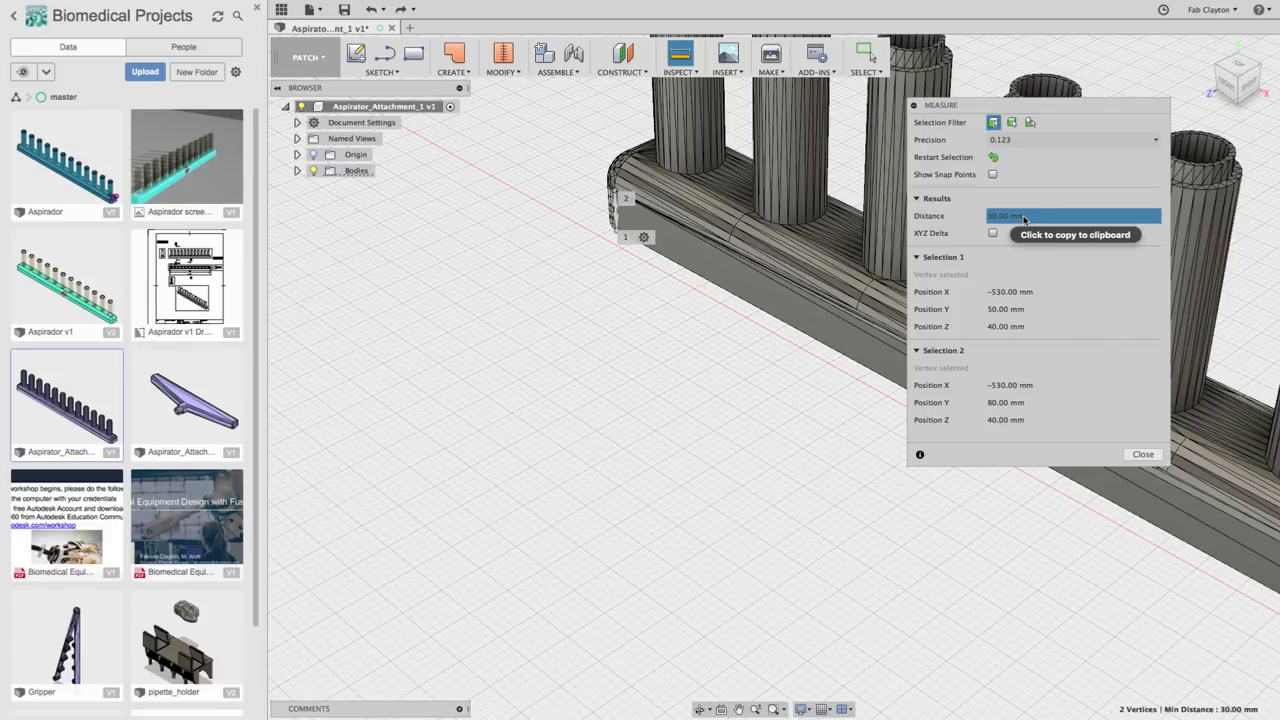
pyautogui.click(1143, 454)
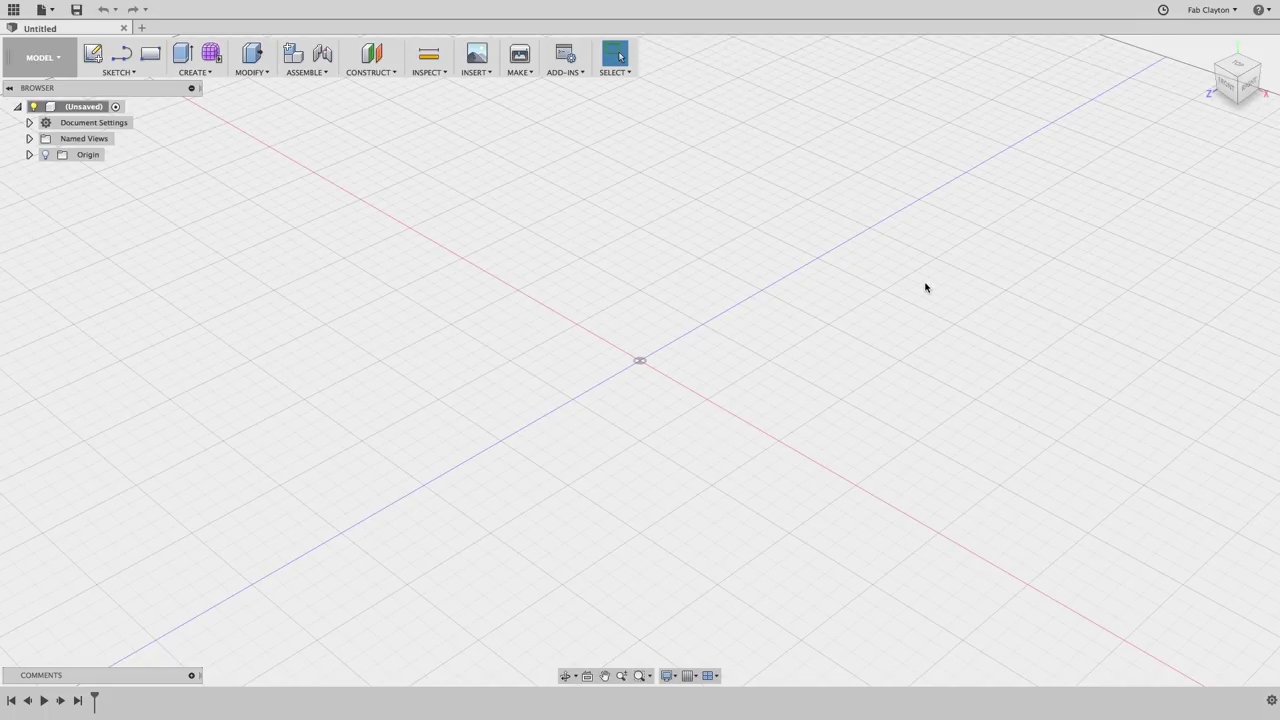
# Set the default units for new designs to mm in the preferences
pyautogui.click(1221, 10)
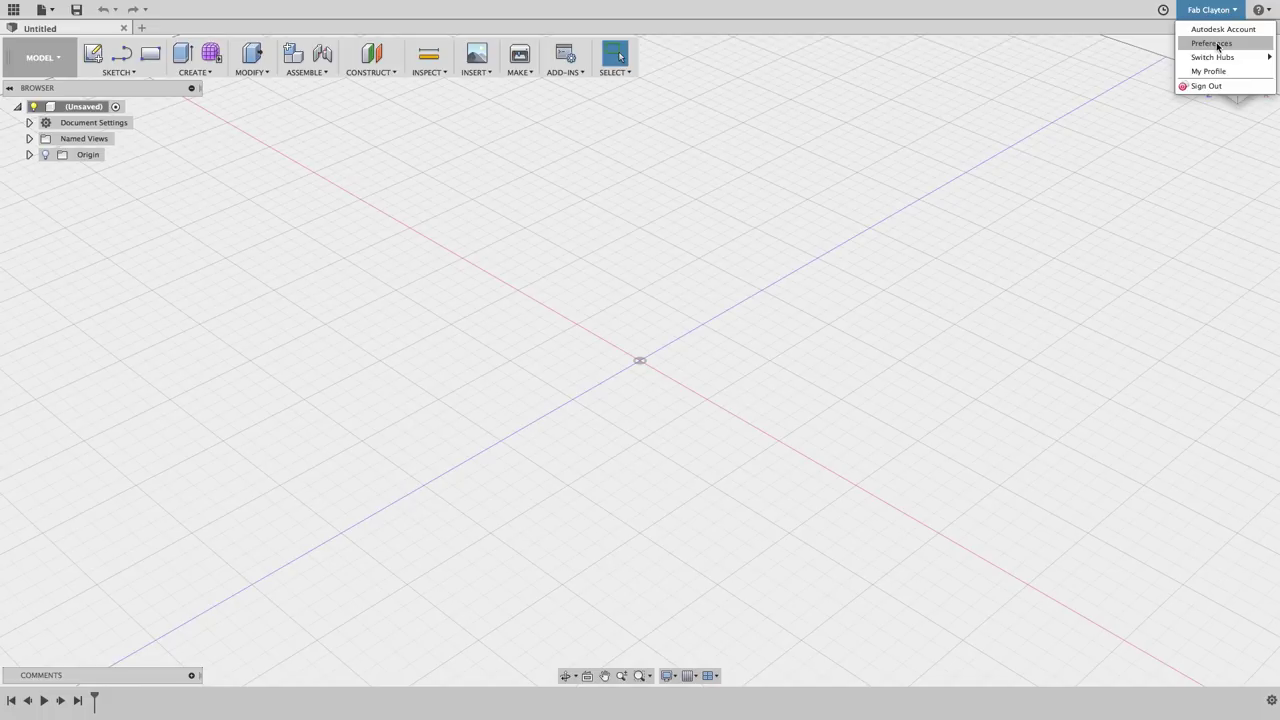
pyautogui.click(1217, 46)
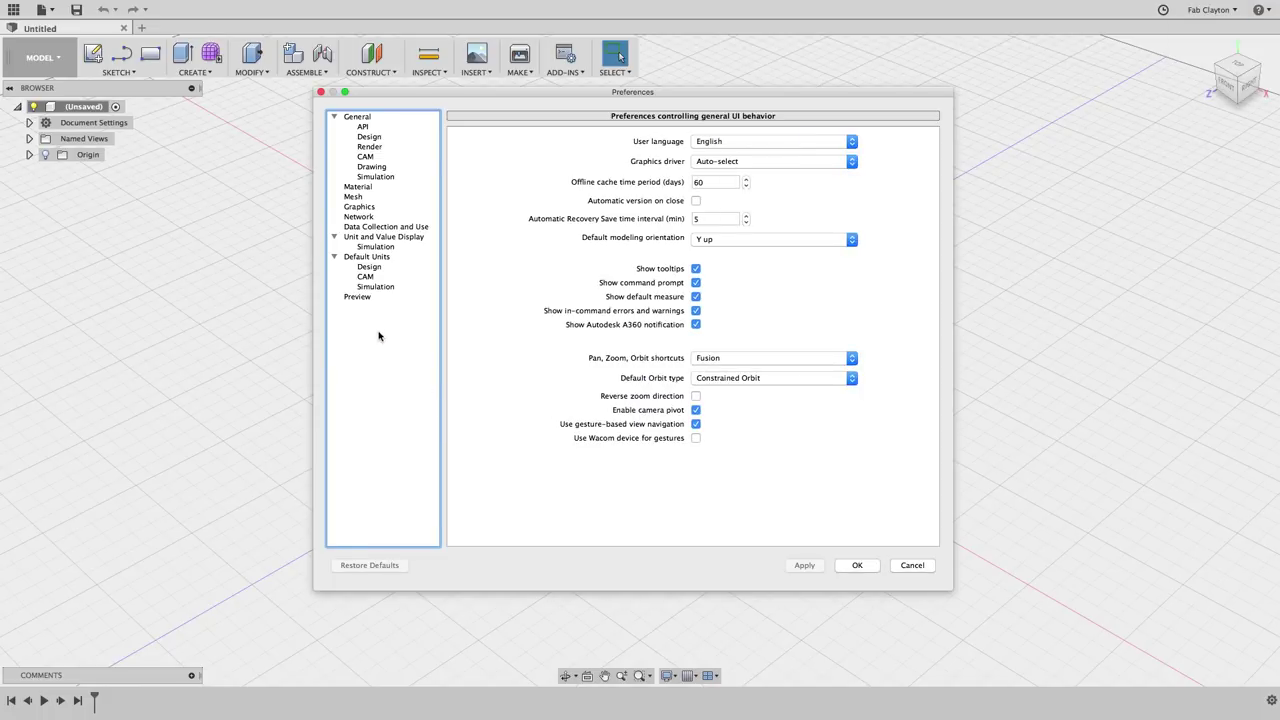
pyautogui.click(377, 268)
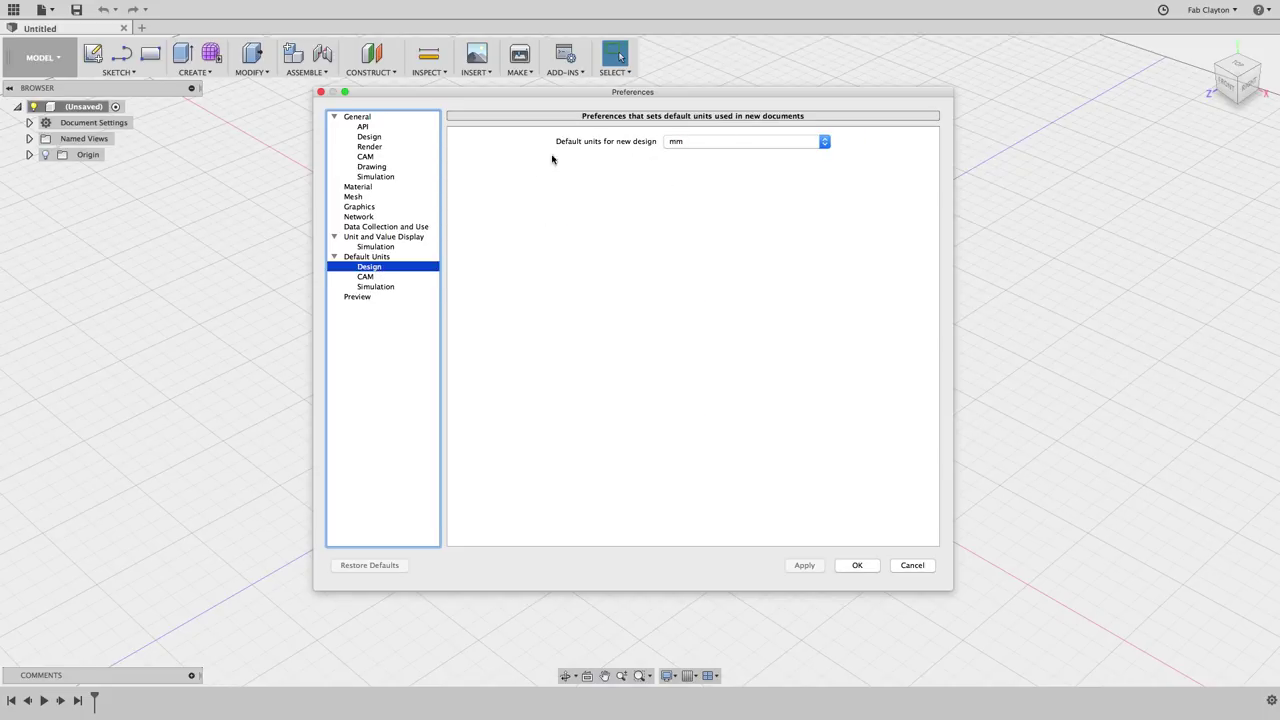
pyautogui.click(824, 145)
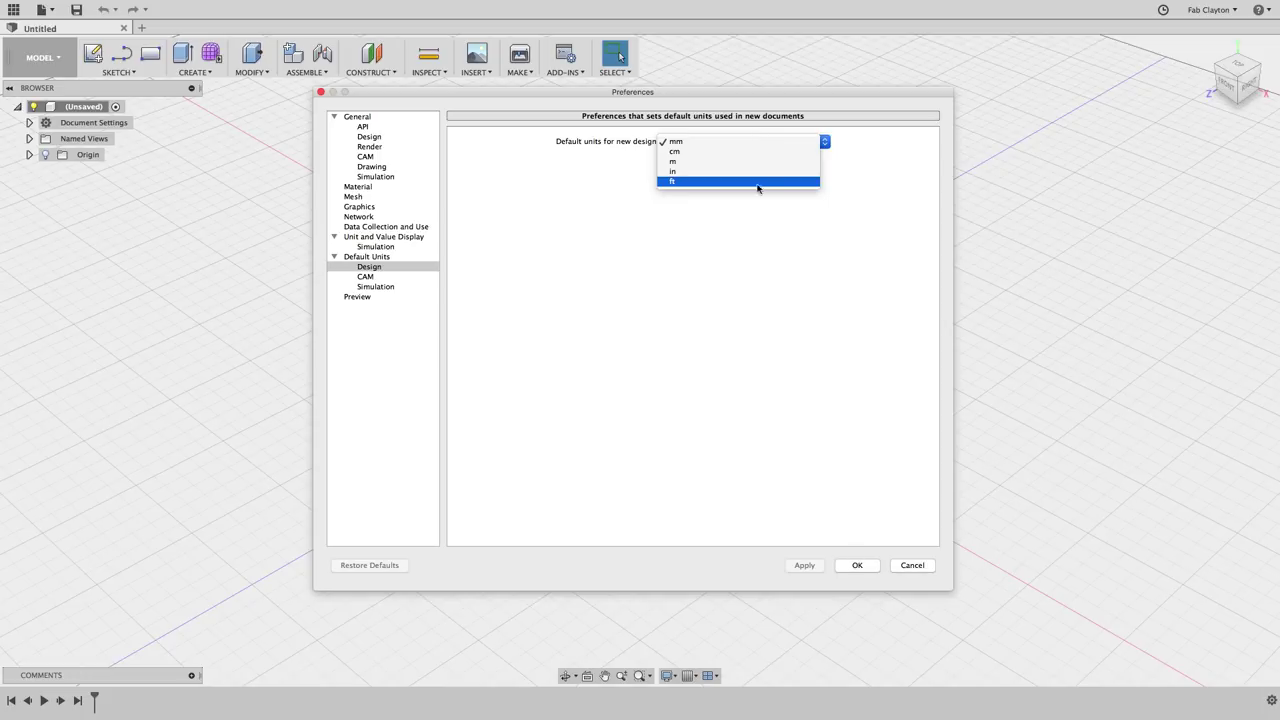
pyautogui.click(731, 143)
pyautogui.click(853, 566)
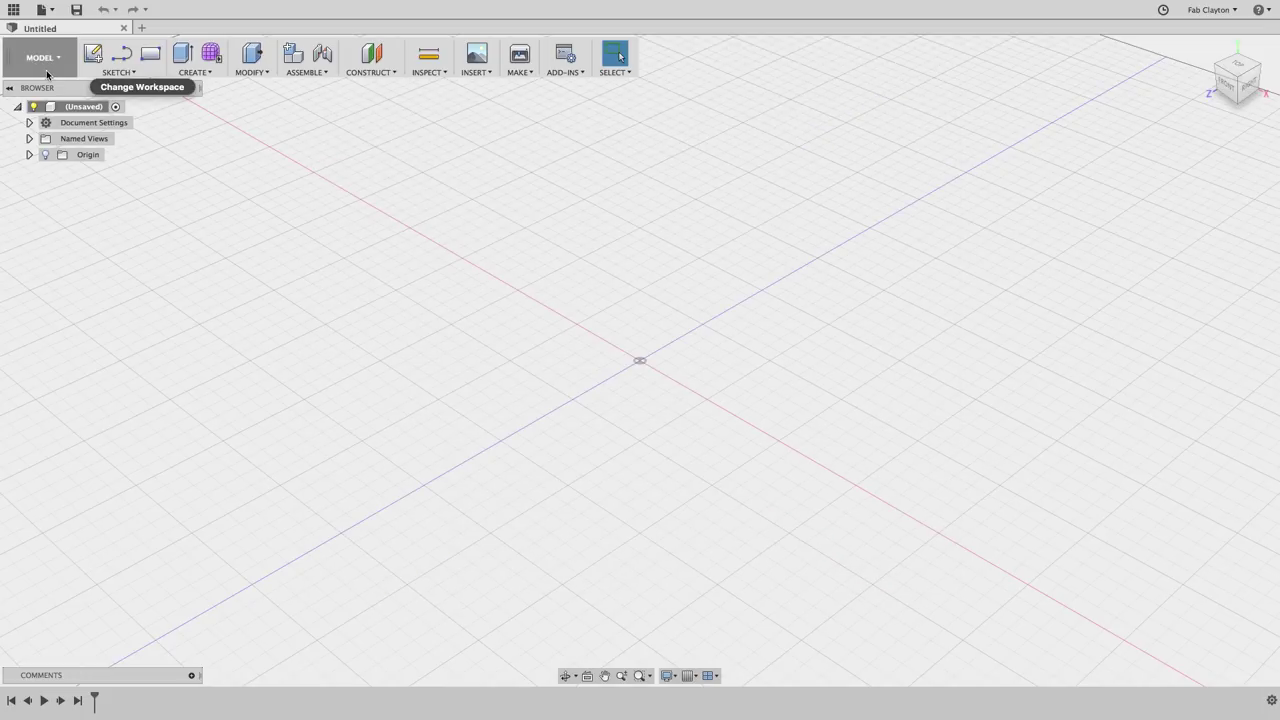
# Start a new sketch on the horizontal ground plane and move the sketch palette clear of the drawing area
pyautogui.click(112, 72)
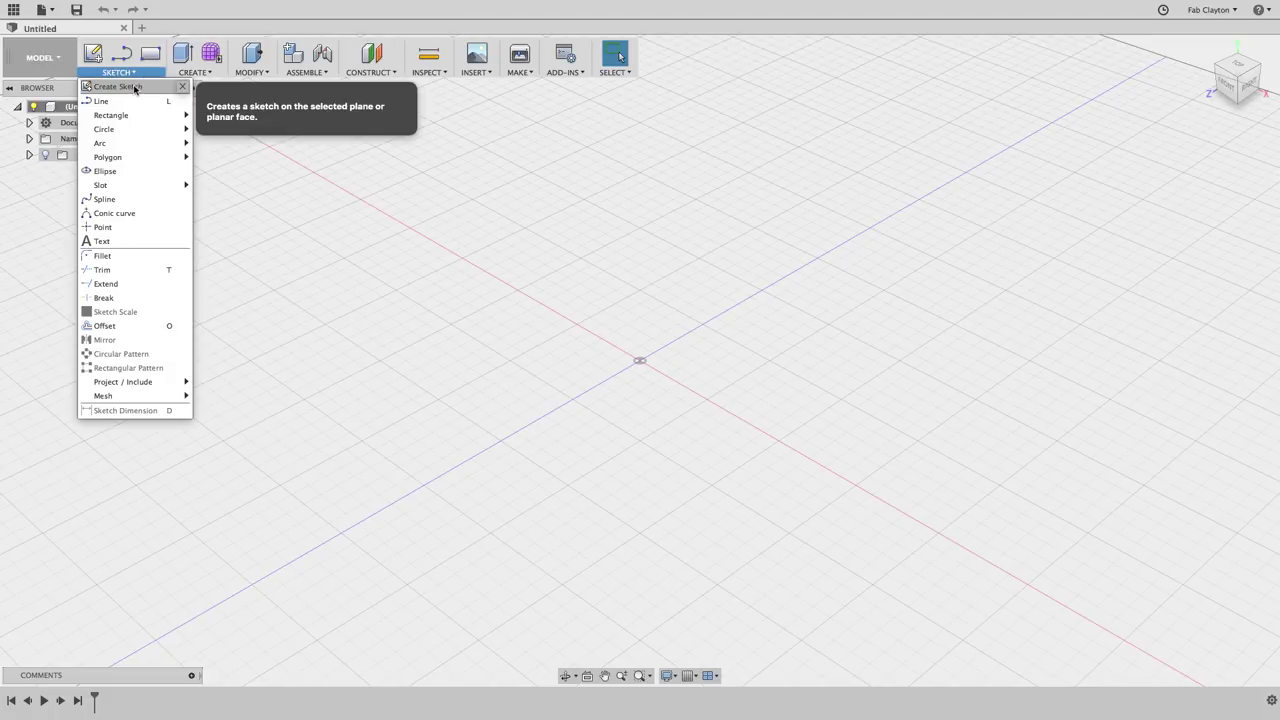
pyautogui.click(135, 88)
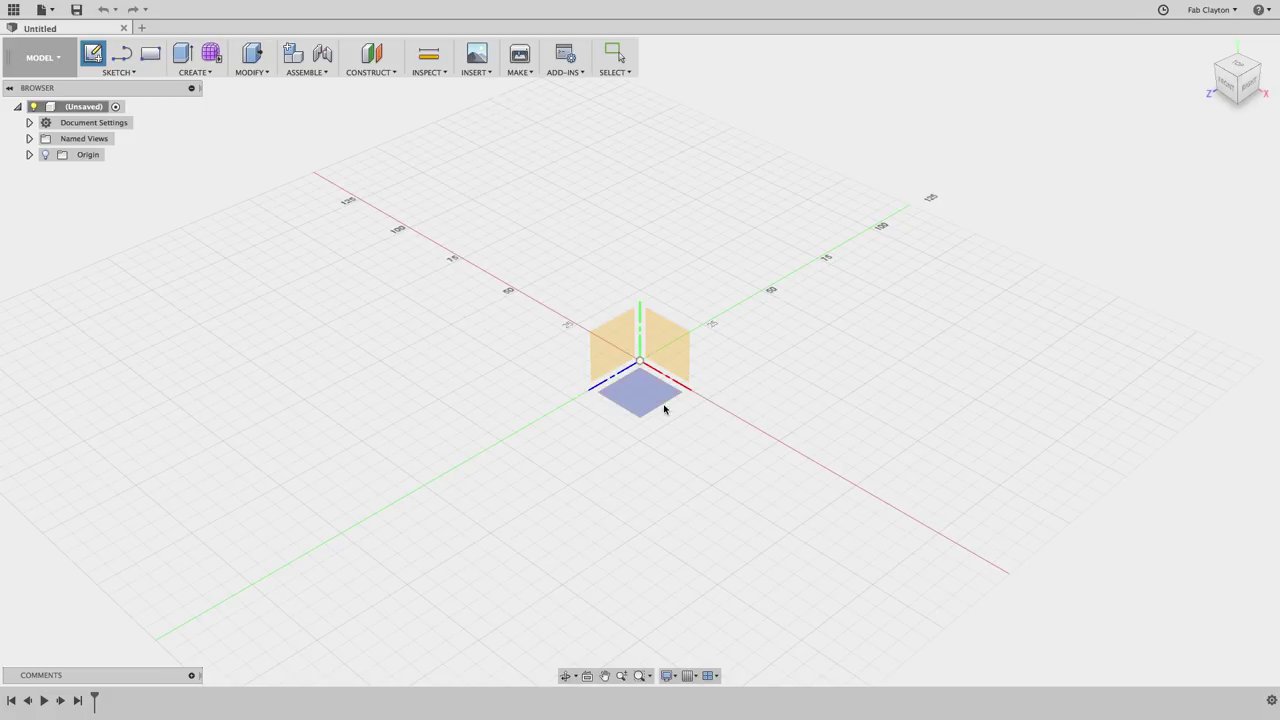
pyautogui.click(667, 345)
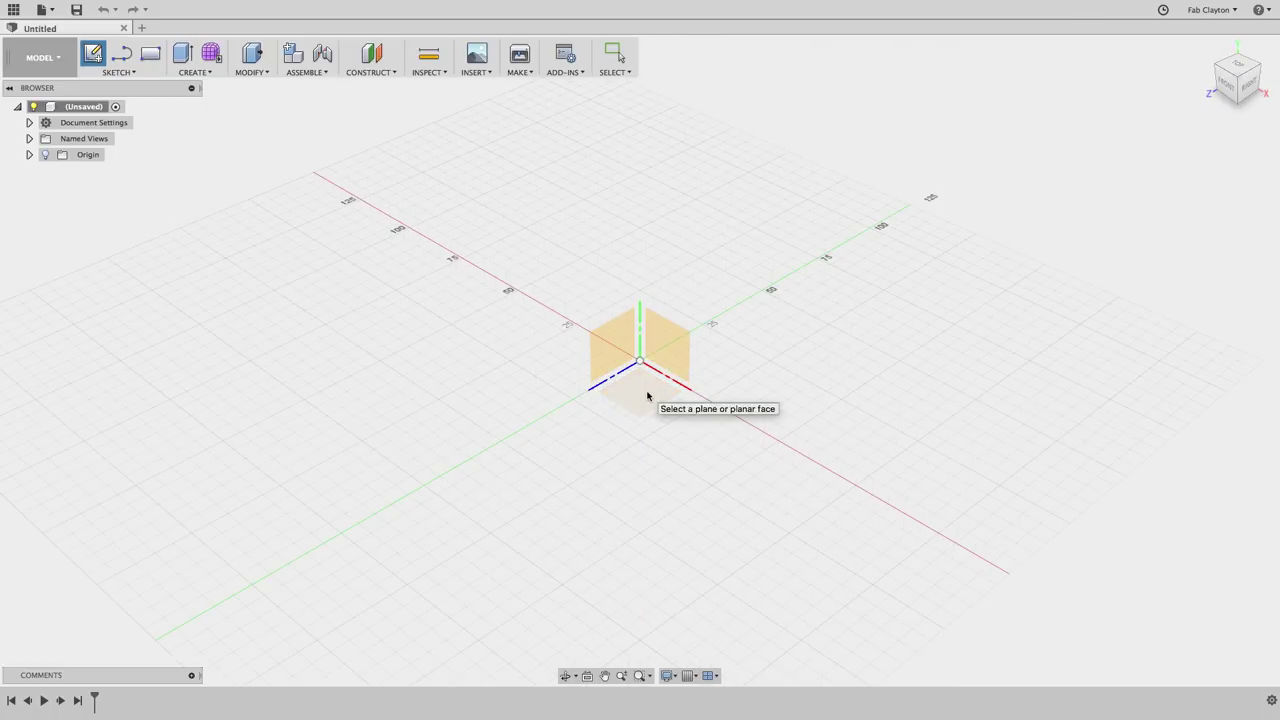
pyautogui.click(660, 400)
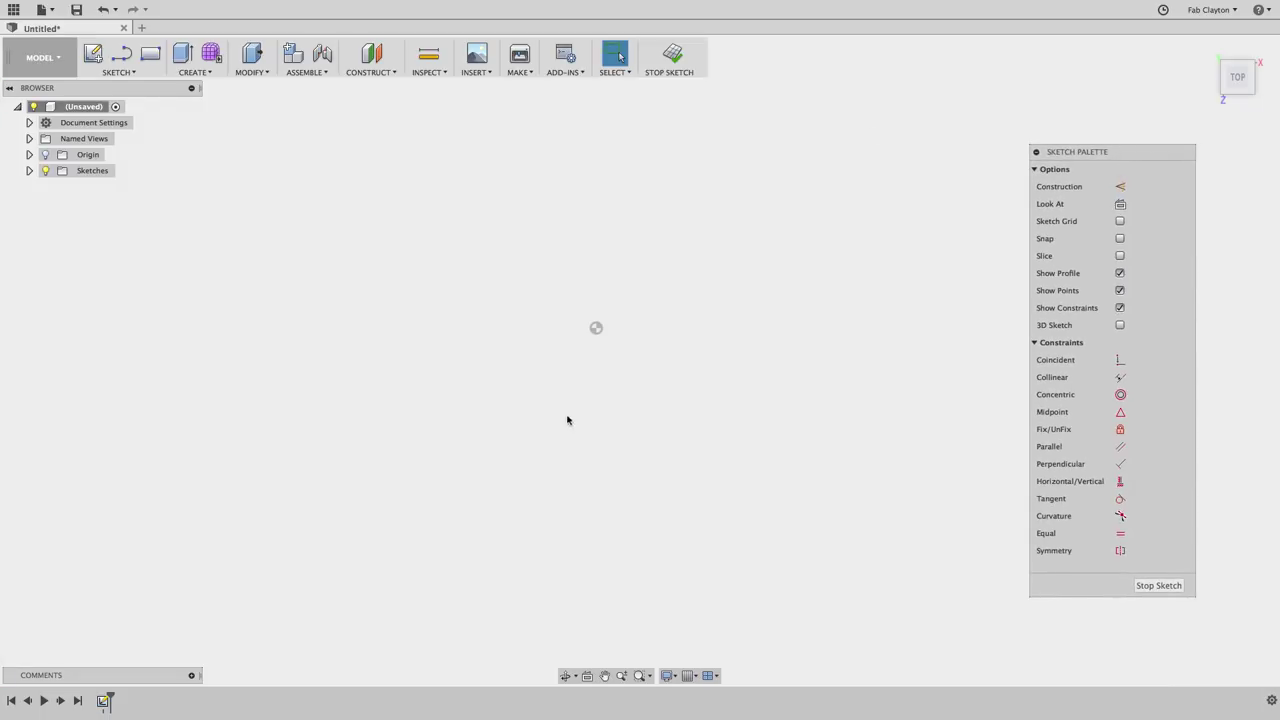
pyautogui.moveTo(1211, 85)
pyautogui.moveTo(1150, 151); pyautogui.dragTo(1174, 126)
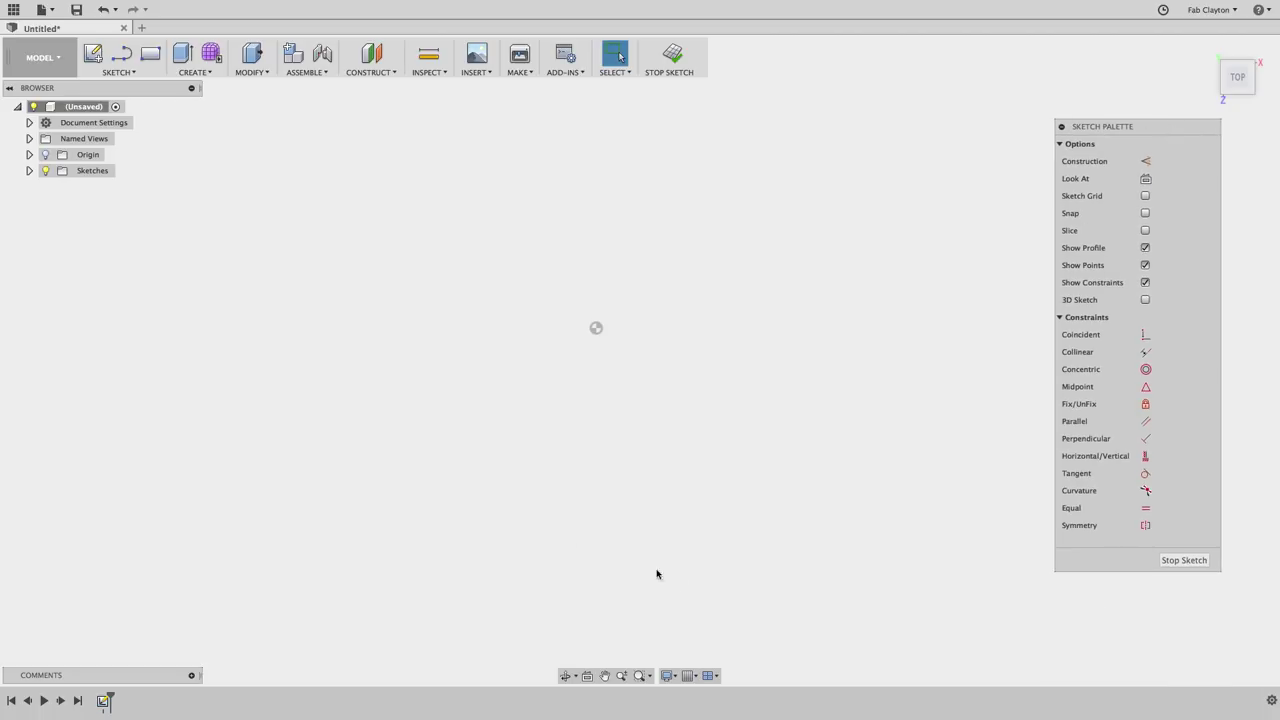
# Draw a two-point rectangle from the origin, 110 mm long and 8 mm high, and finish the sketch
pyautogui.click(145, 72)
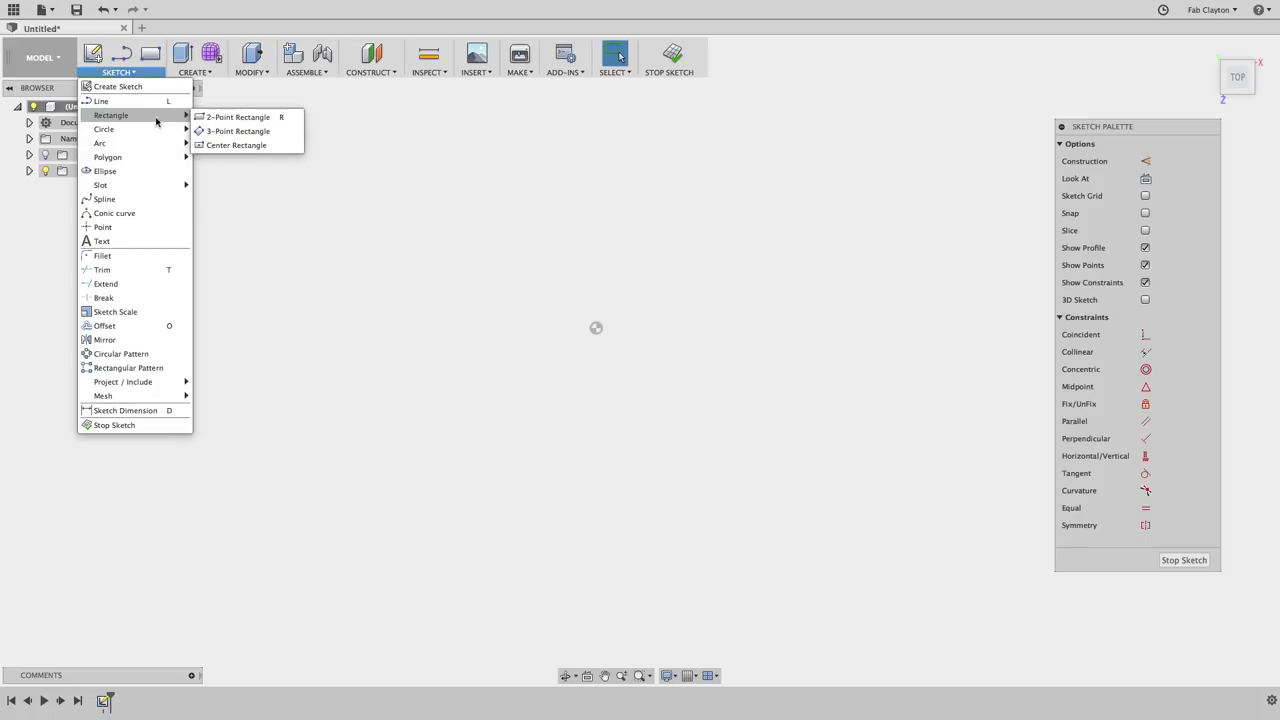
pyautogui.click(252, 117)
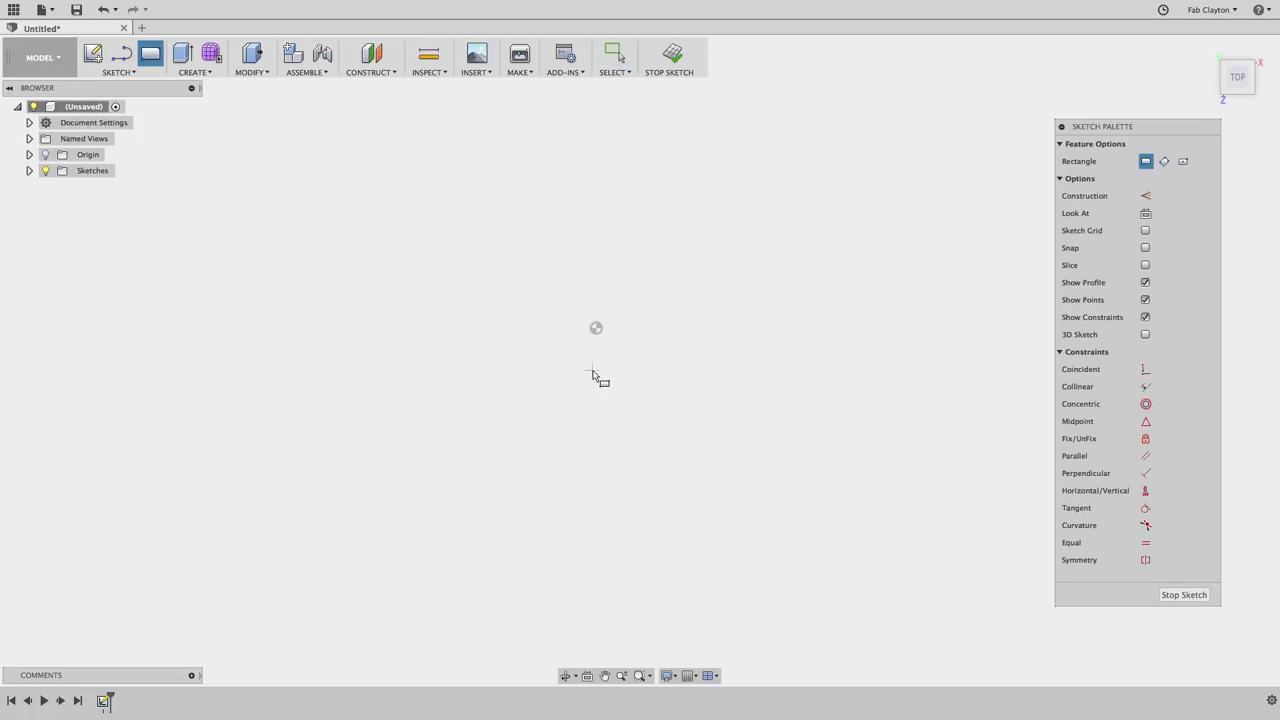
pyautogui.click(596, 328)
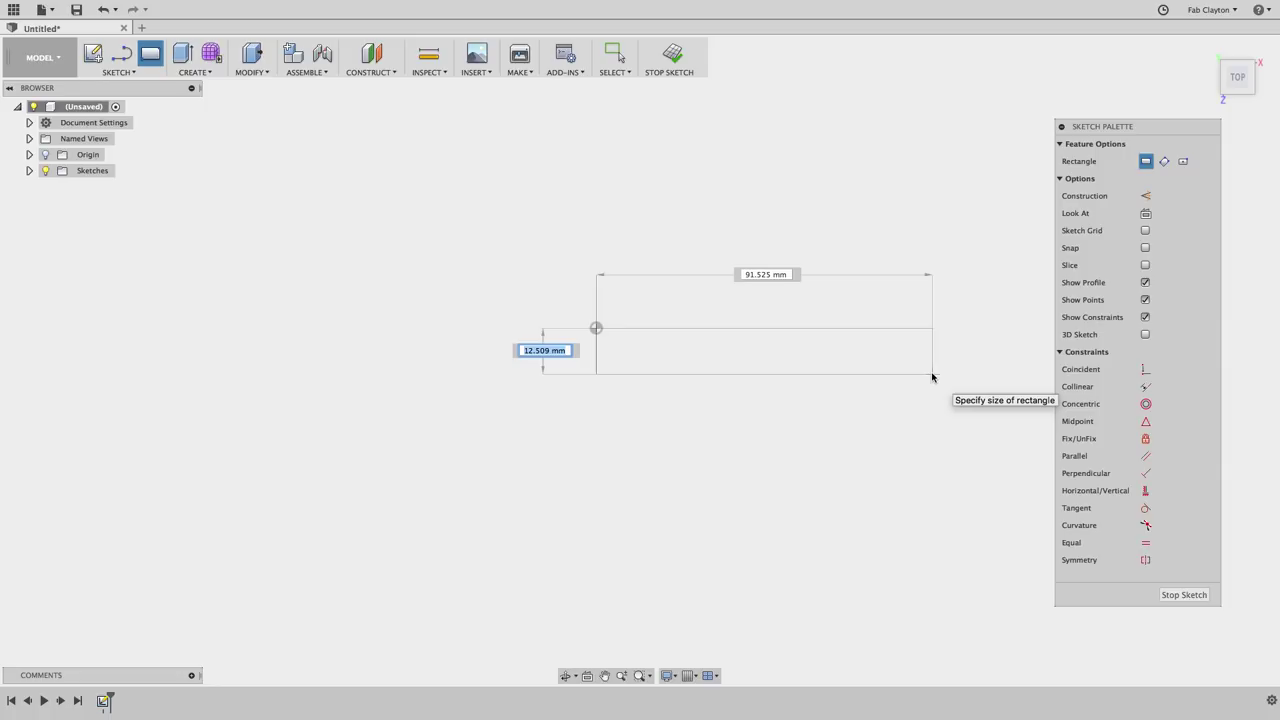
pyautogui.write('8')
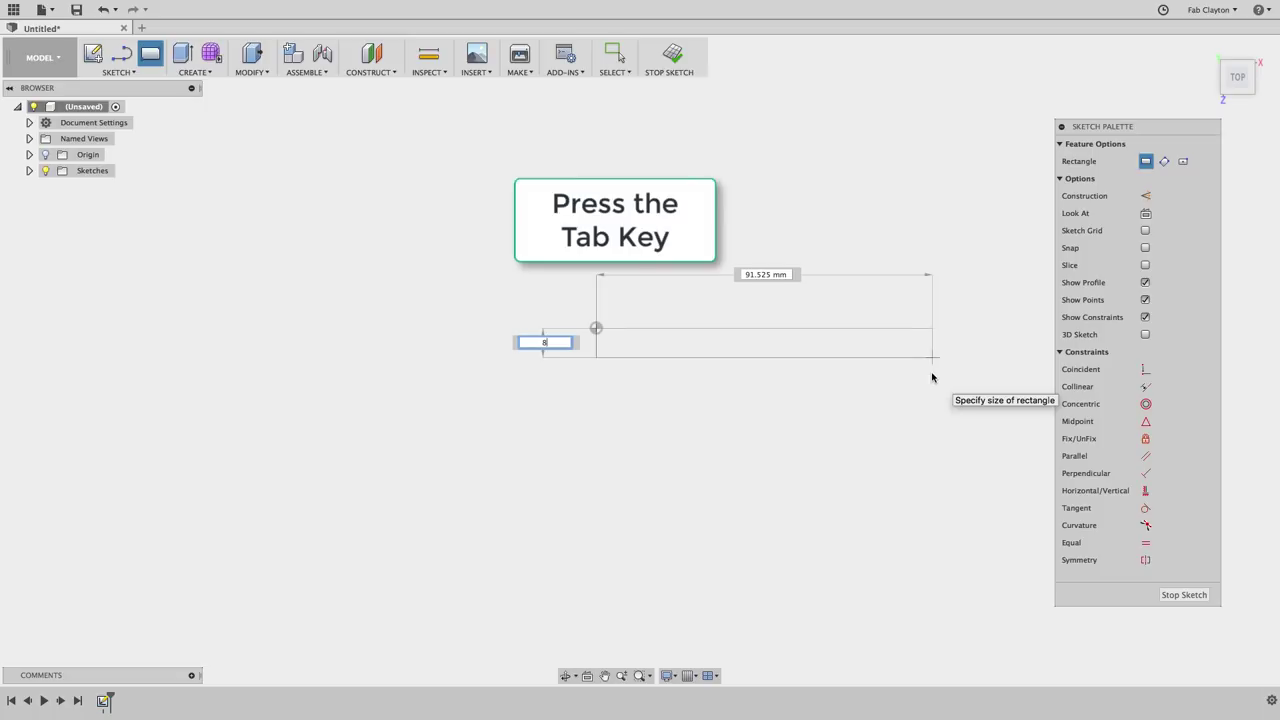
pyautogui.press('Tab')
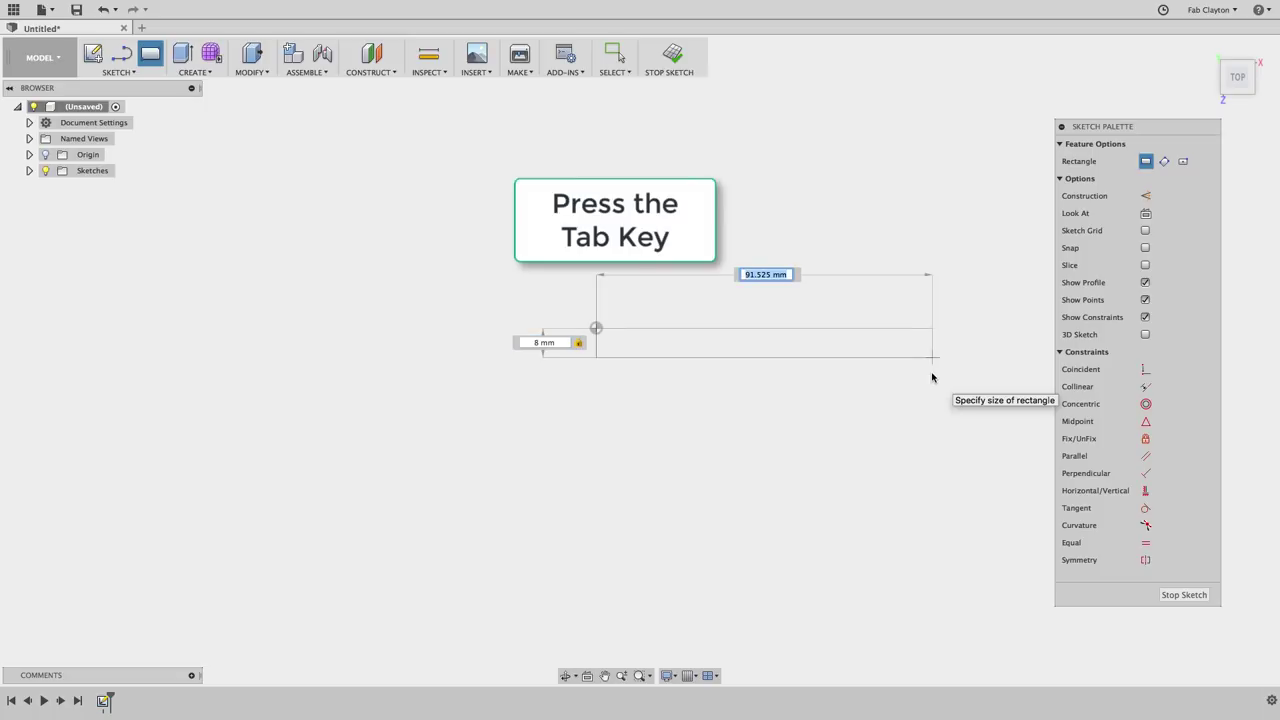
pyautogui.write('110')
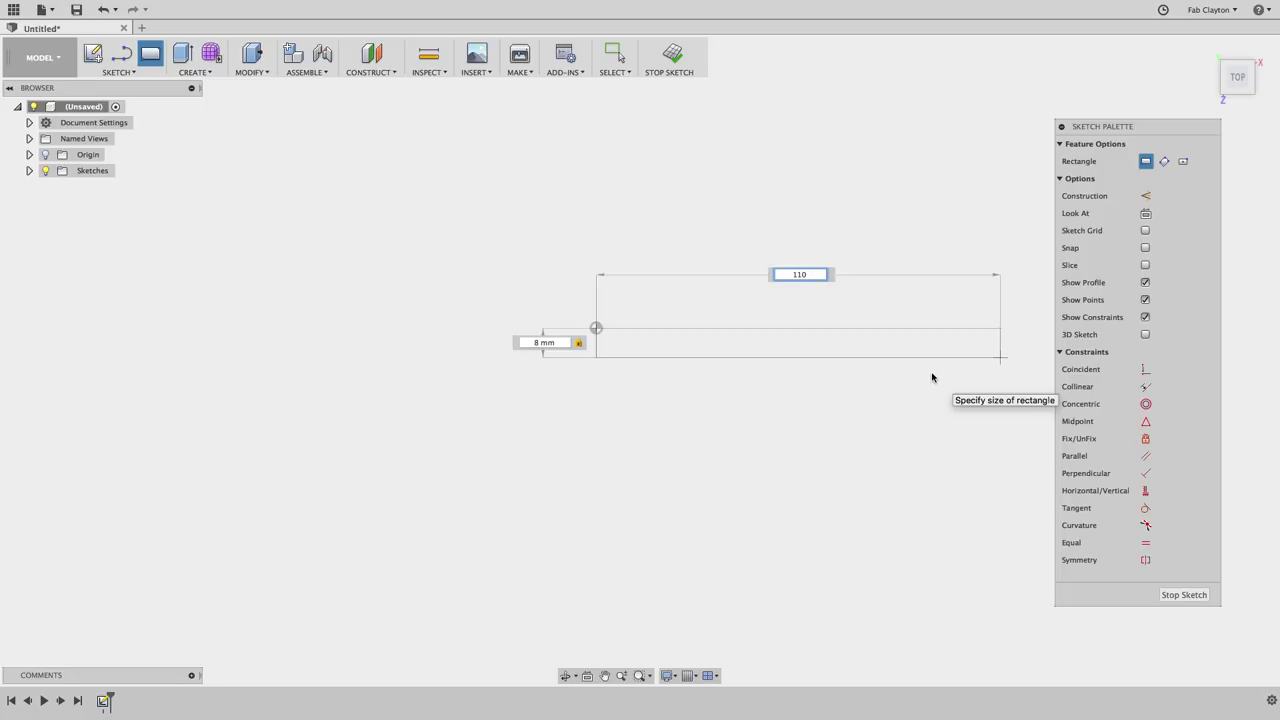
pyautogui.press('Return')
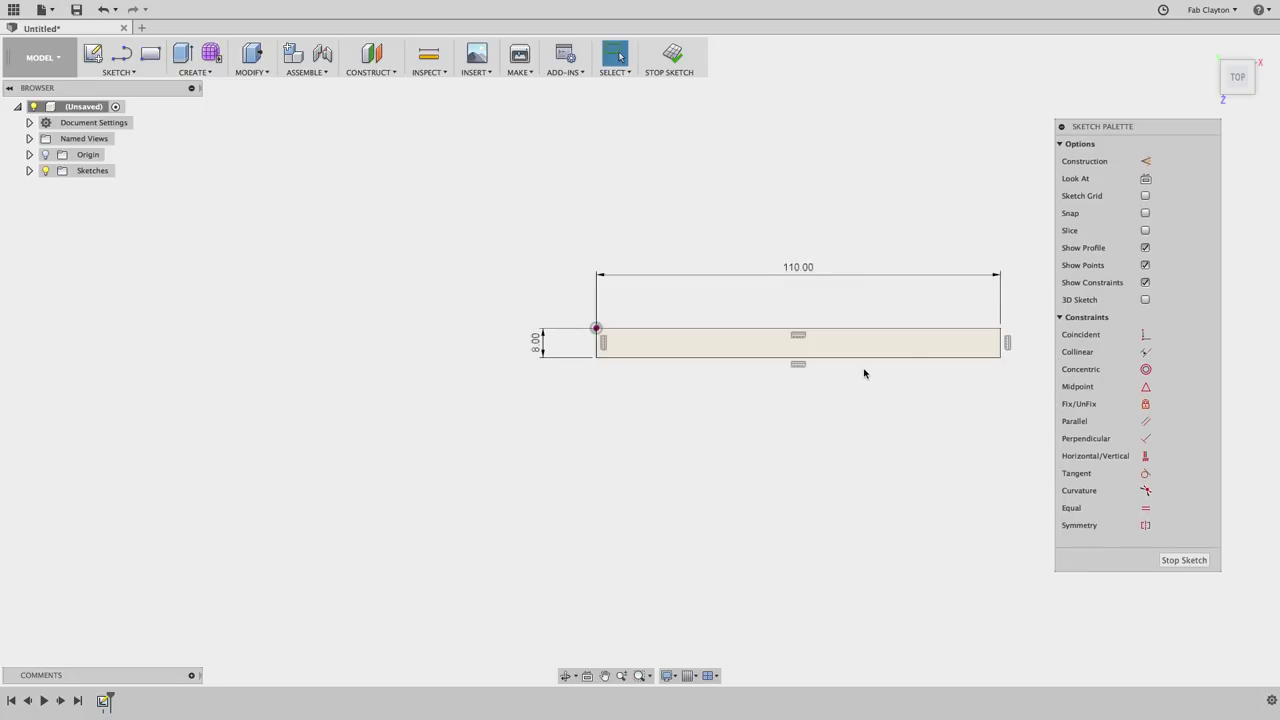
pyautogui.scroll(2, 892, 446)
pyautogui.click(1184, 559)
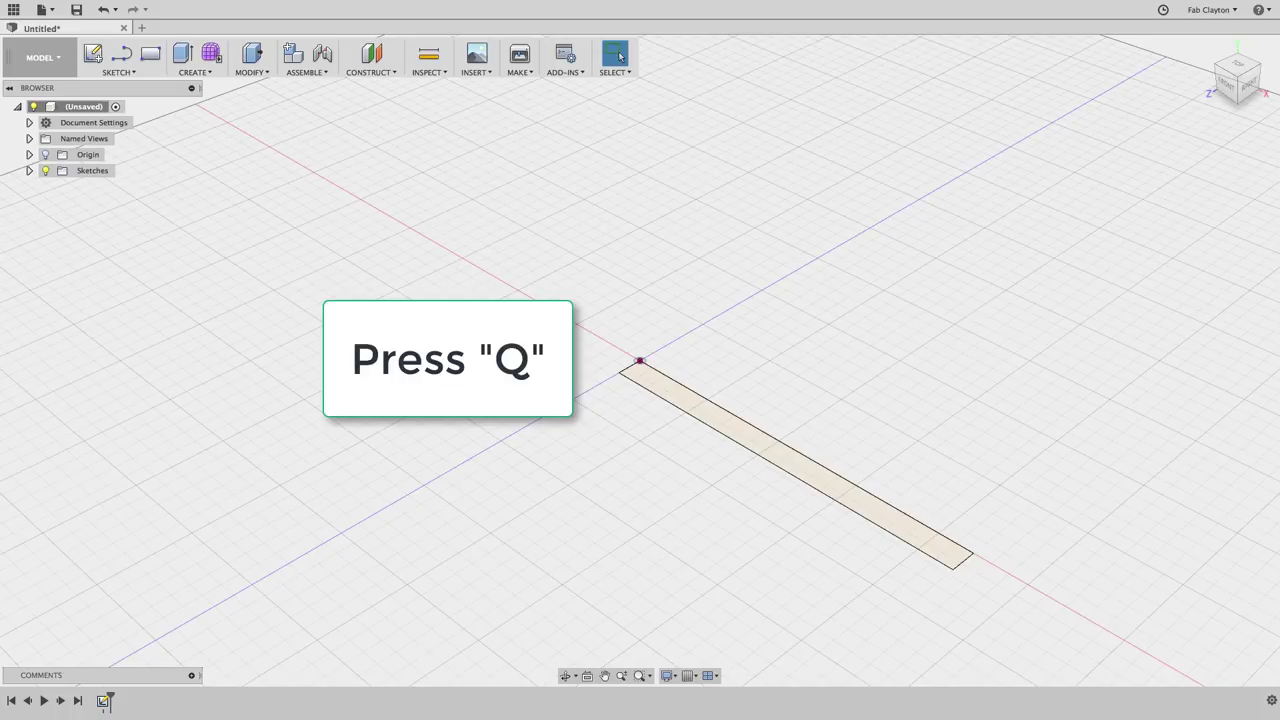
# Press-pull the rectangle profile upward 5 mm as a new body
pyautogui.press('q')
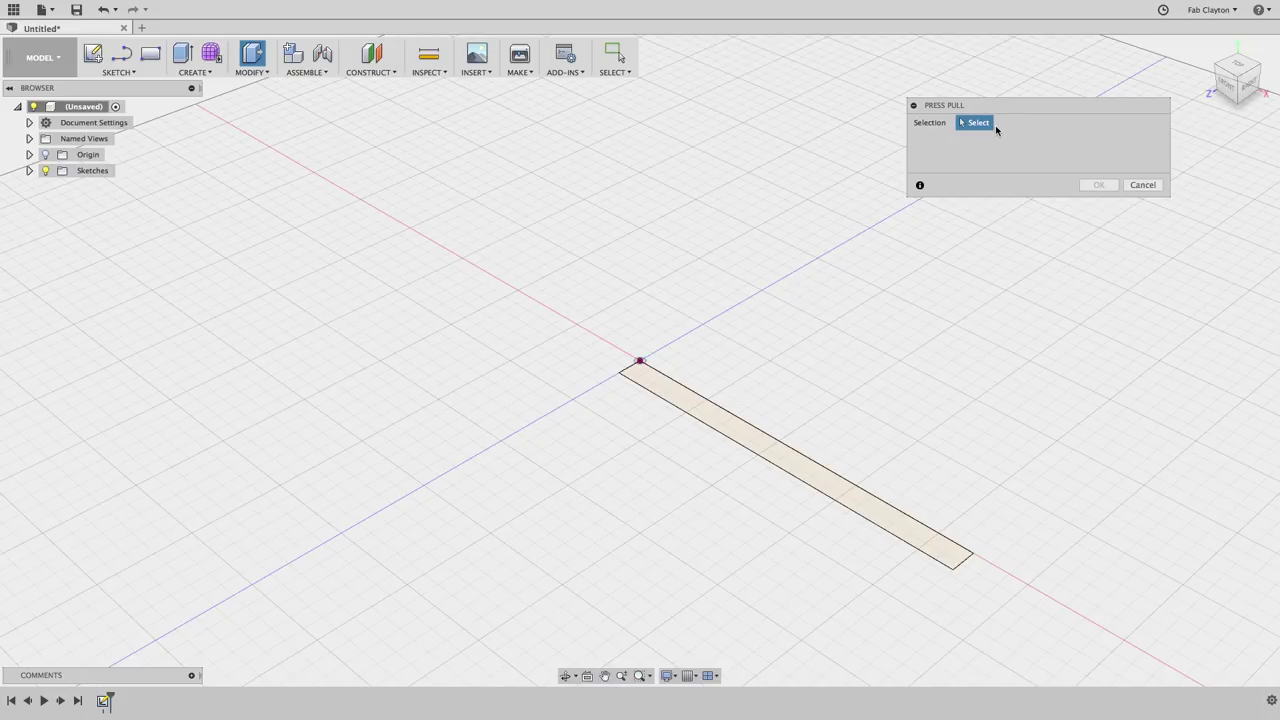
pyautogui.click(737, 437)
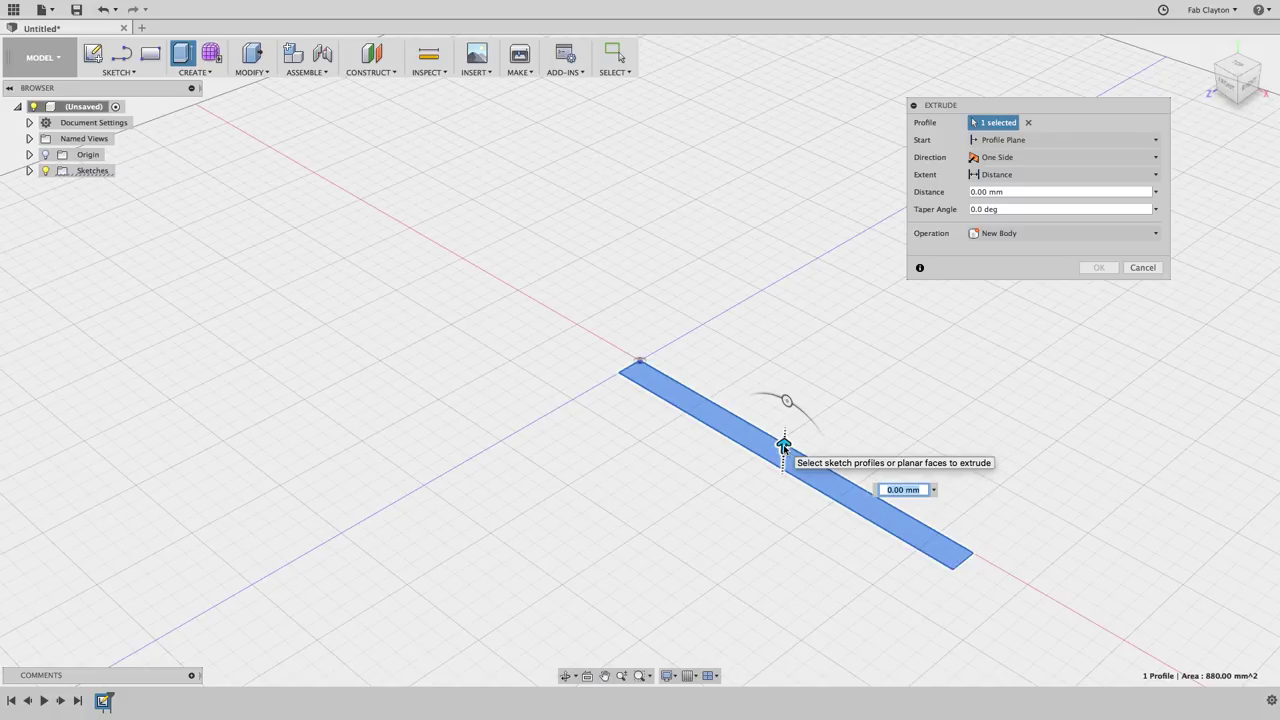
pyautogui.moveTo(783, 446); pyautogui.dragTo(834, 403)
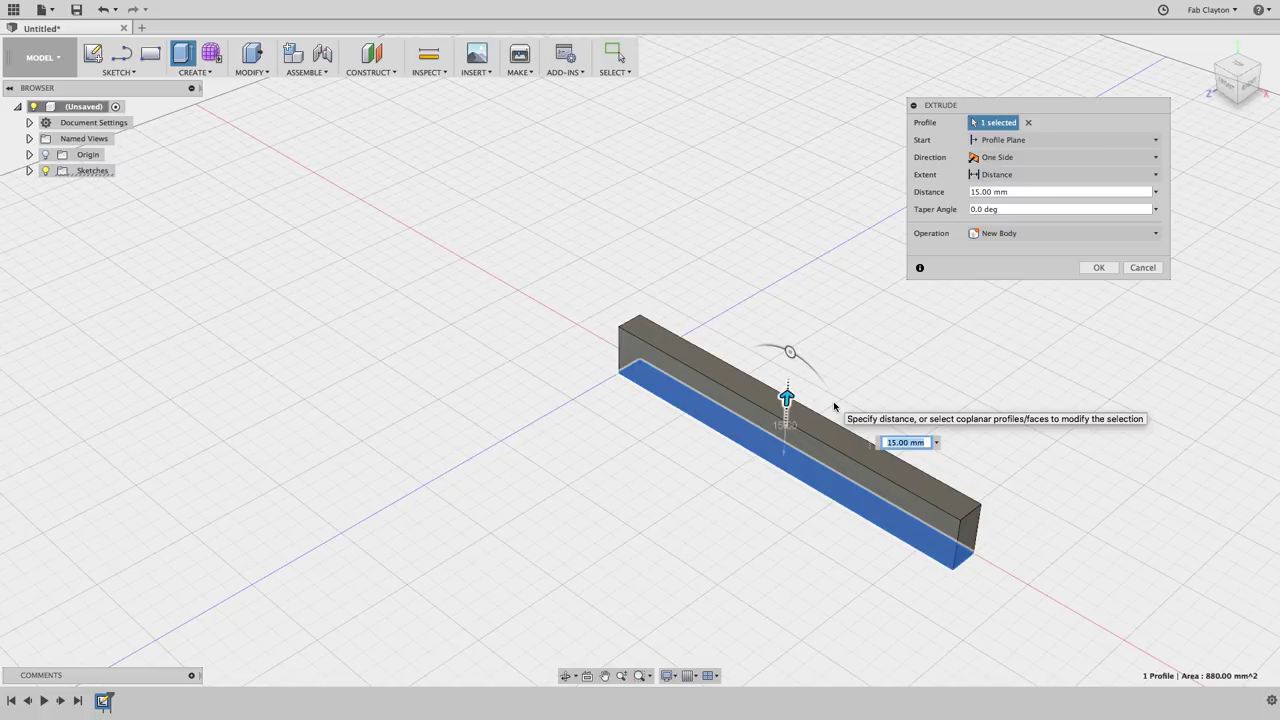
pyautogui.click(990, 192)
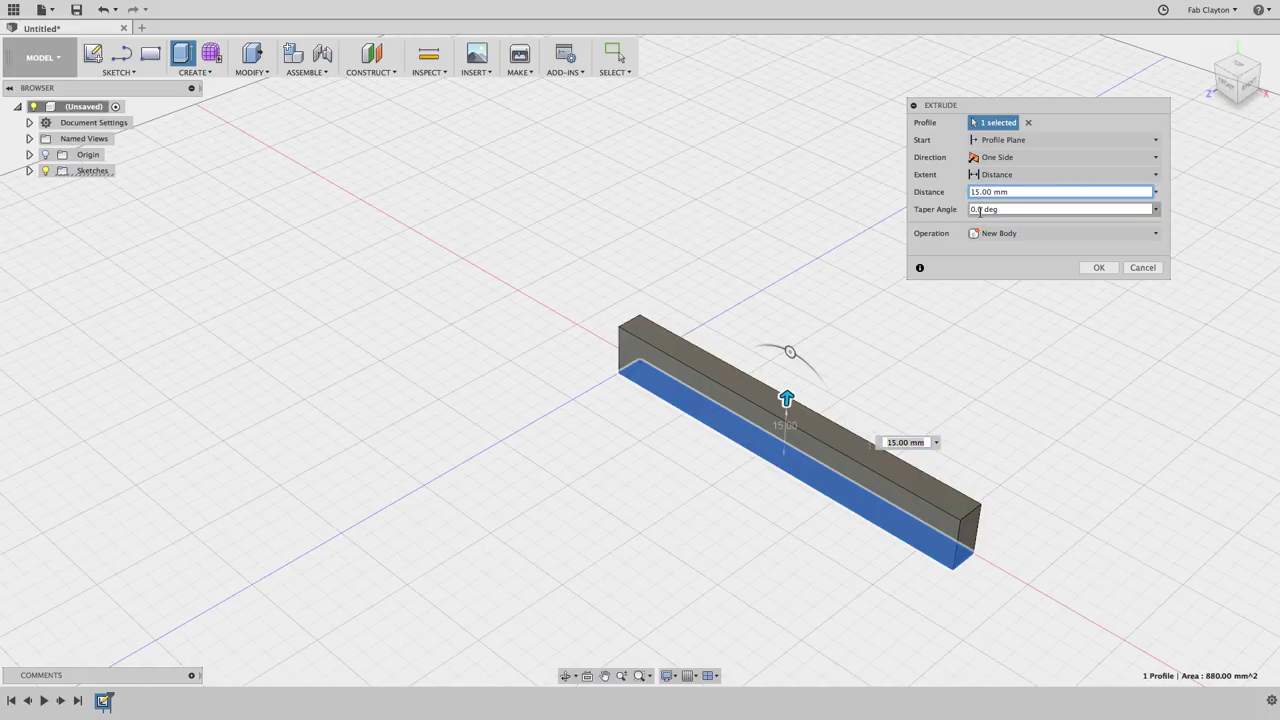
pyautogui.press('Left')
pyautogui.press('Left')
pyautogui.press('Left')
pyautogui.press('BackSpace')
pyautogui.press('BackSpace')
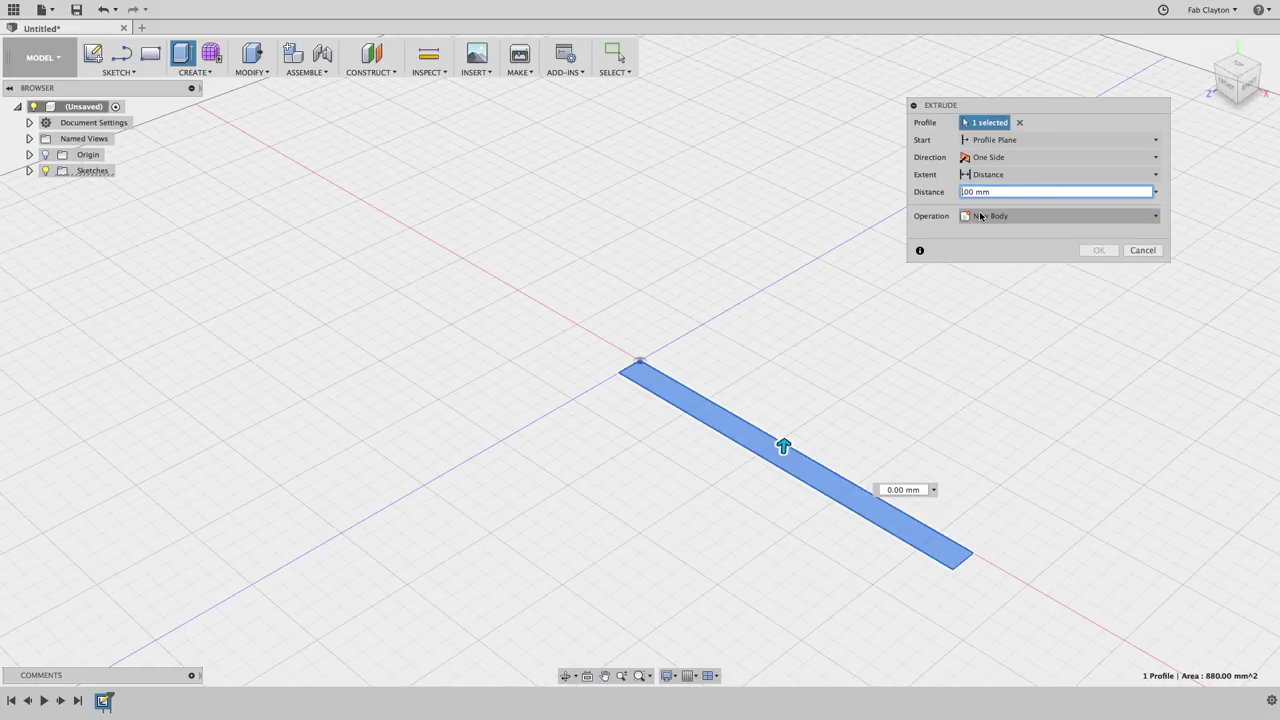
pyautogui.write('5')
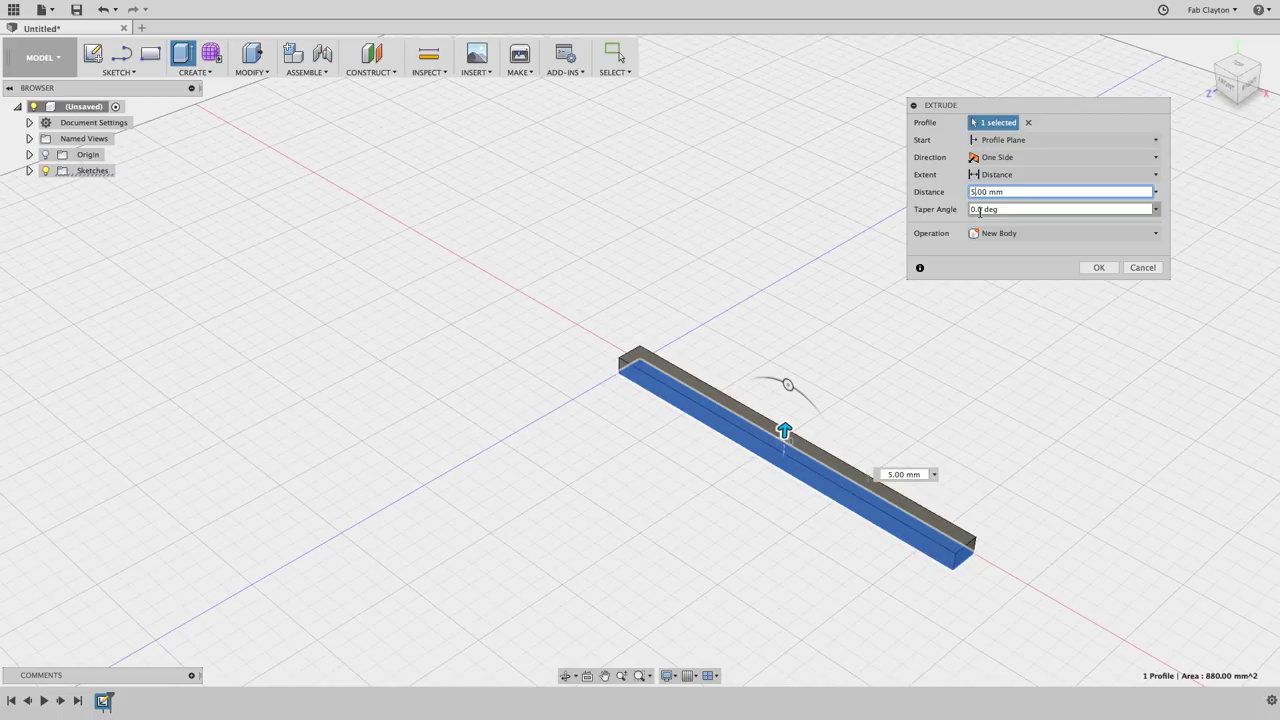
pyautogui.click(1089, 268)
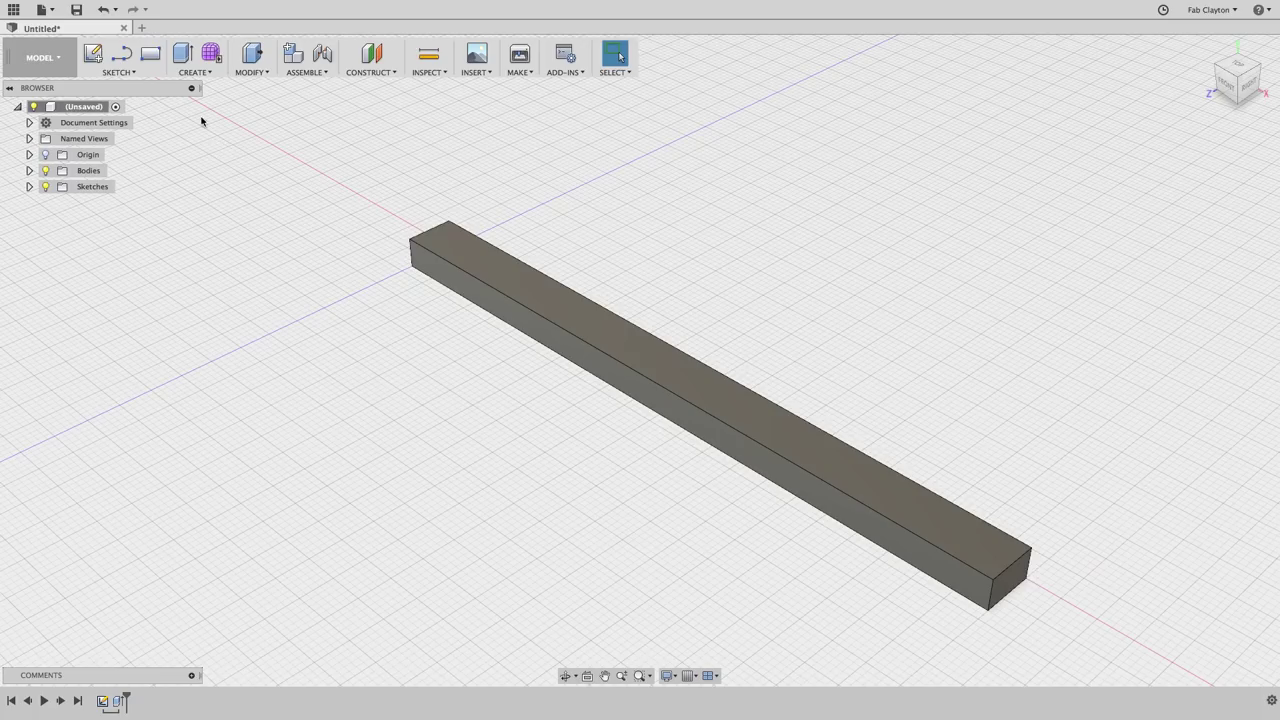
# Shell the bar with a 1.5 mm inside thickness, removing its bottom face
pyautogui.click(251, 74)
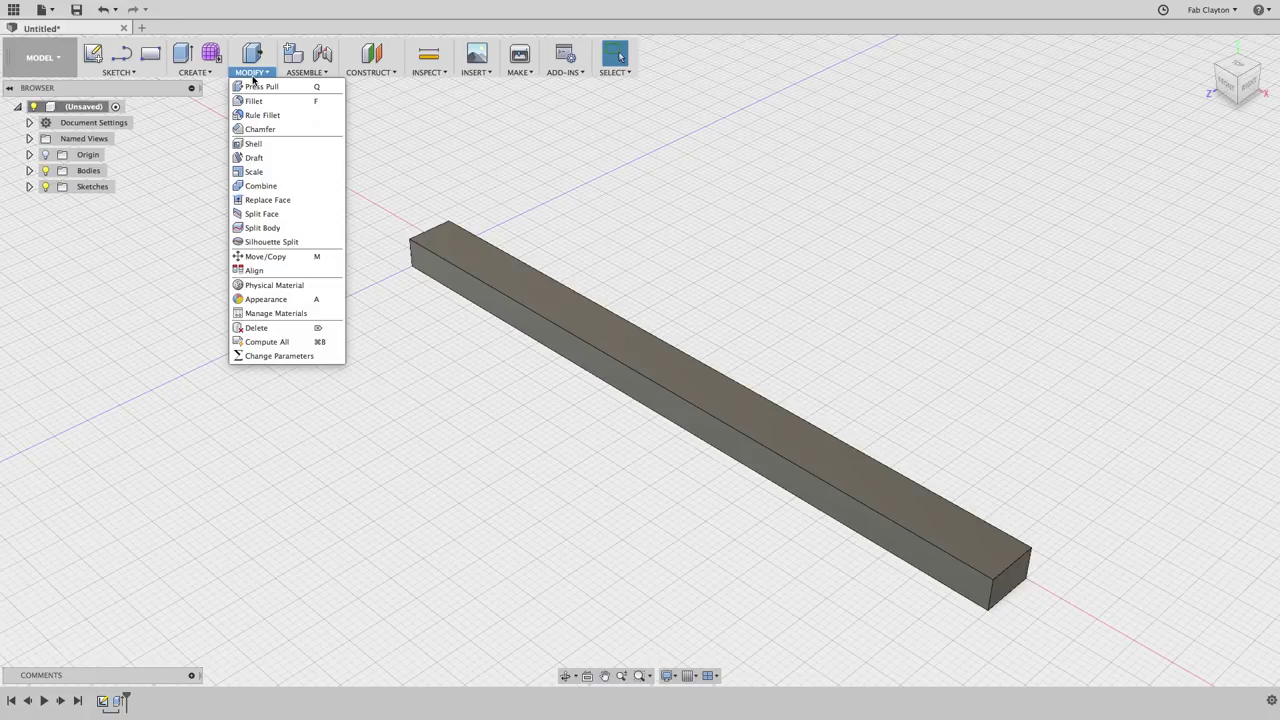
pyautogui.click(255, 143)
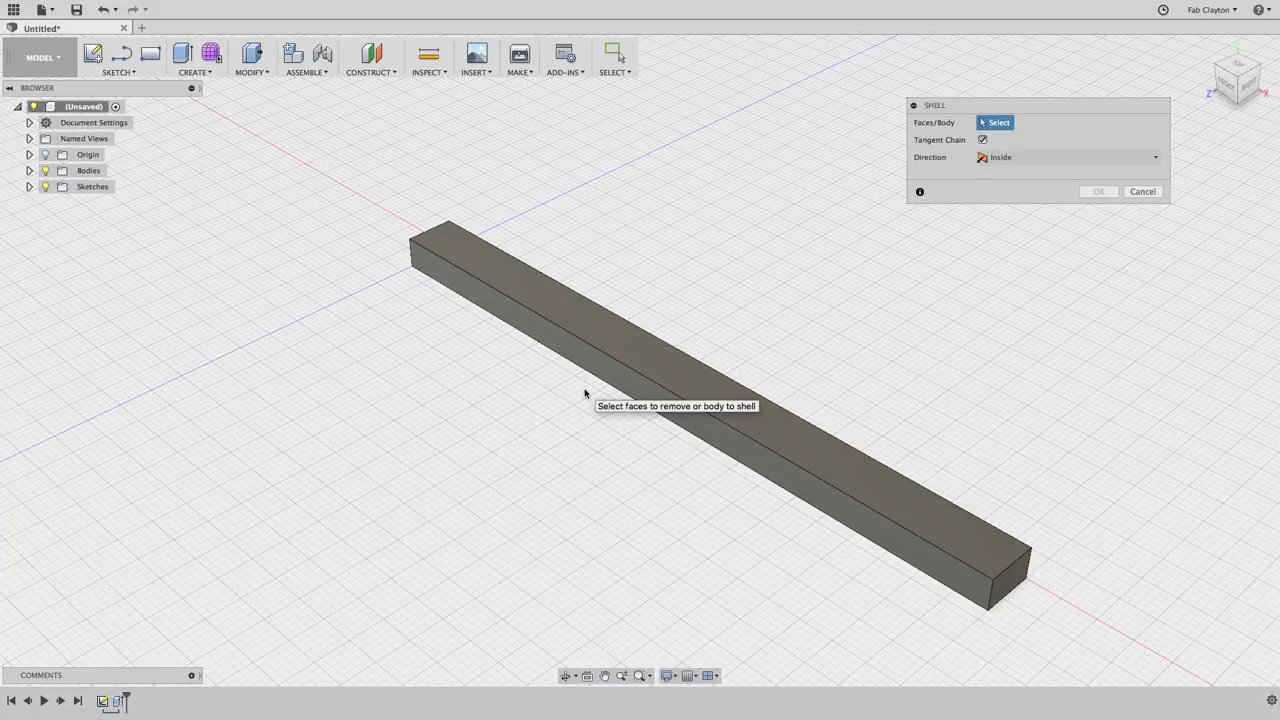
pyautogui.scroll(2, 576, 406)
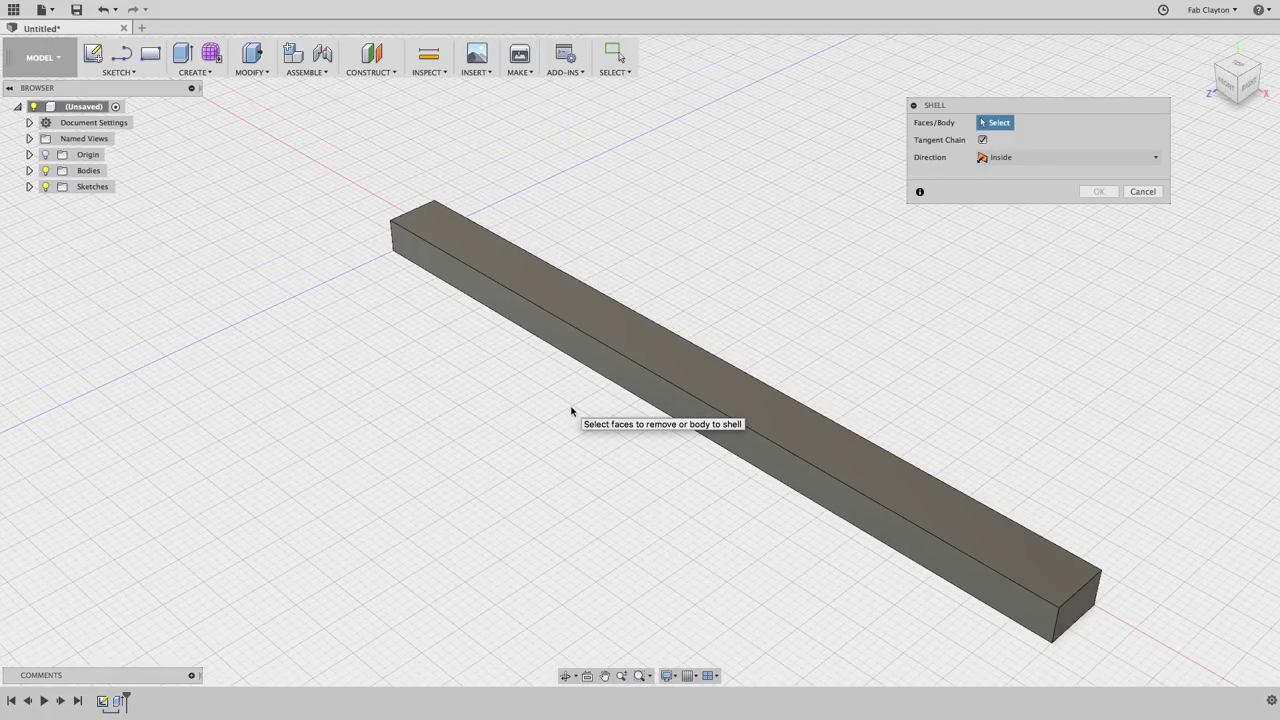
pyautogui.keyDown('shift'); pyautogui.moveTo(572, 410); pyautogui.dragTo(563, 358, button='middle'); pyautogui.keyUp('shift')
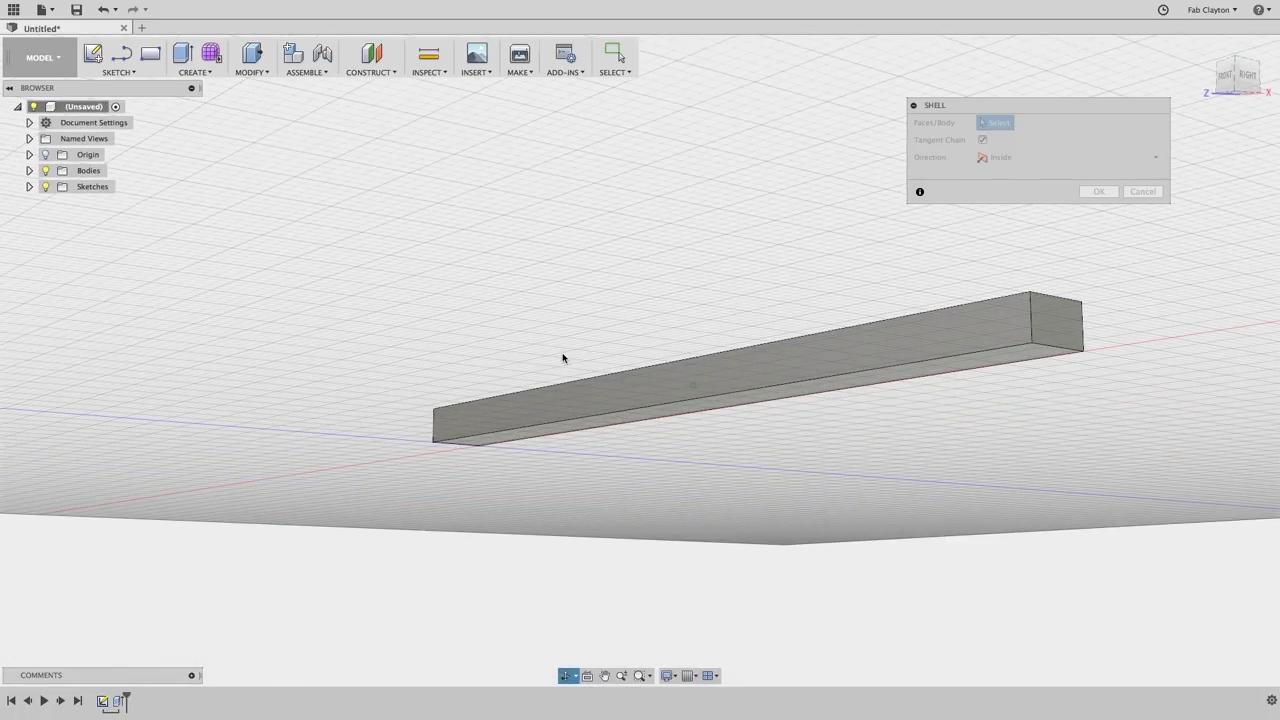
pyautogui.keyDown('shift'); pyautogui.moveTo(563, 358); pyautogui.dragTo(576, 408, button='middle'); pyautogui.keyUp('shift')
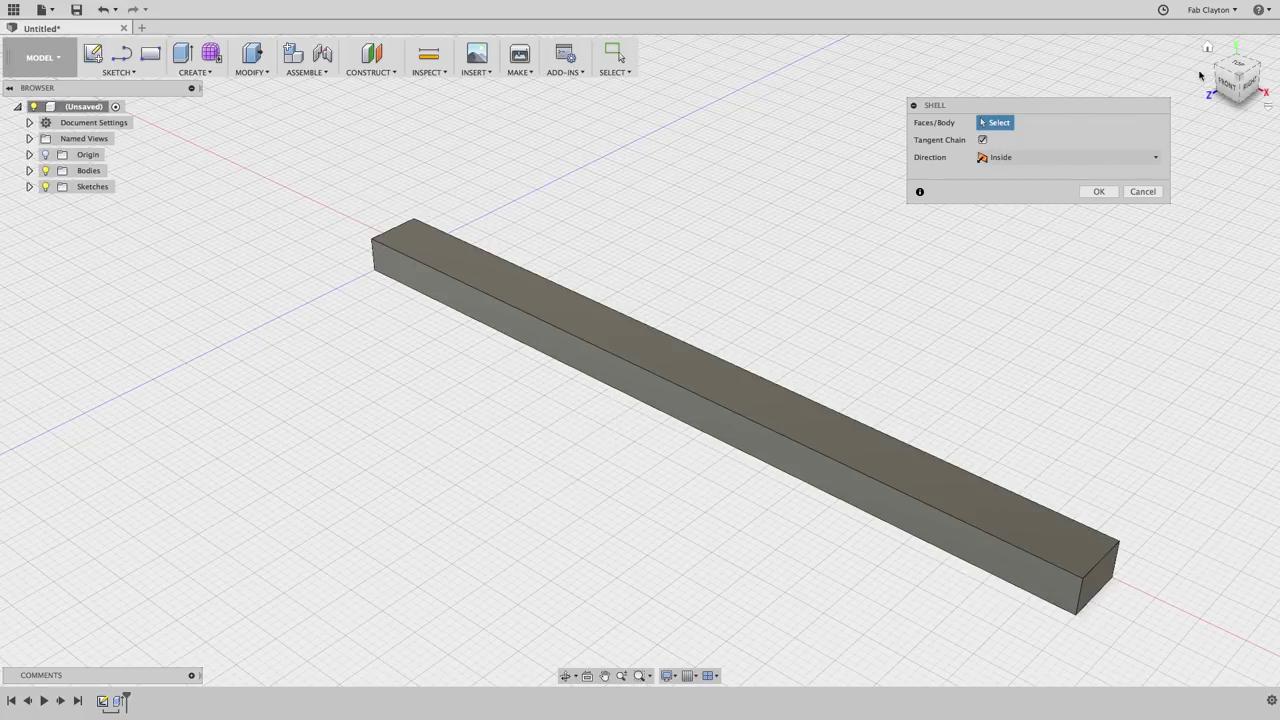
pyautogui.click(565, 678)
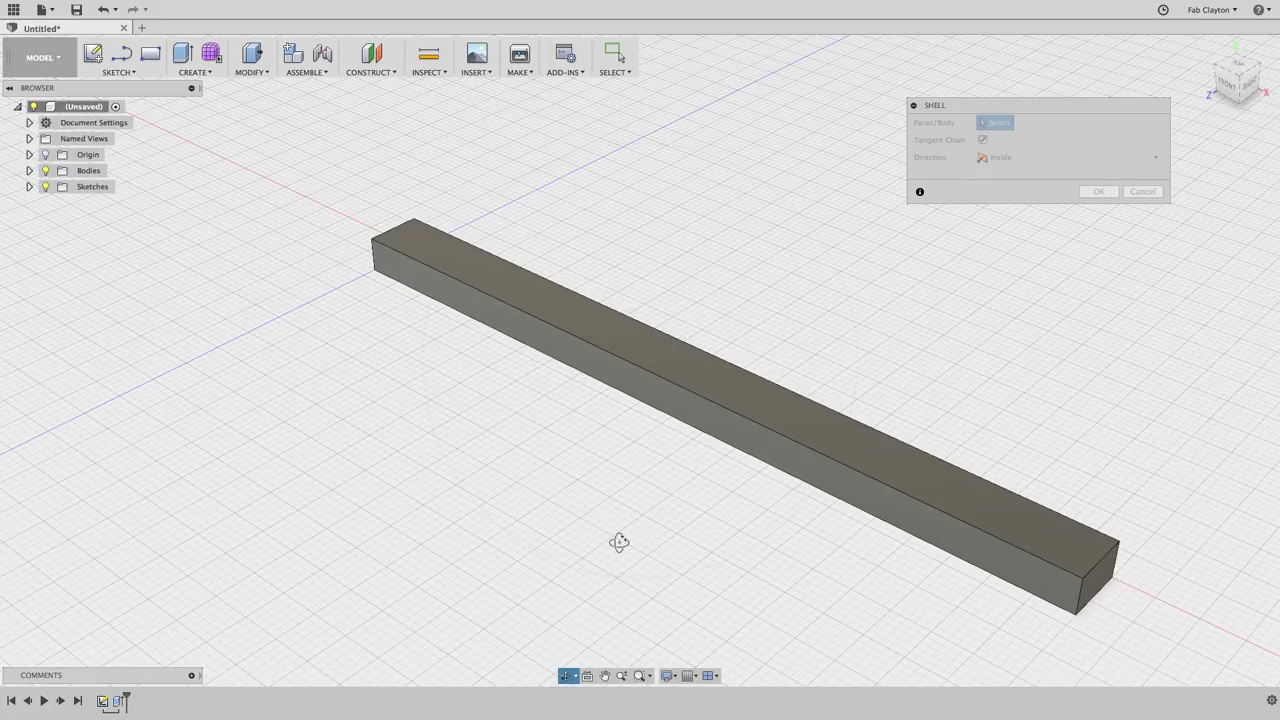
pyautogui.moveTo(617, 540)
pyautogui.mouseDown()
pyautogui.moveTo(634, 474)
pyautogui.moveTo(623, 557)
pyautogui.mouseUp()
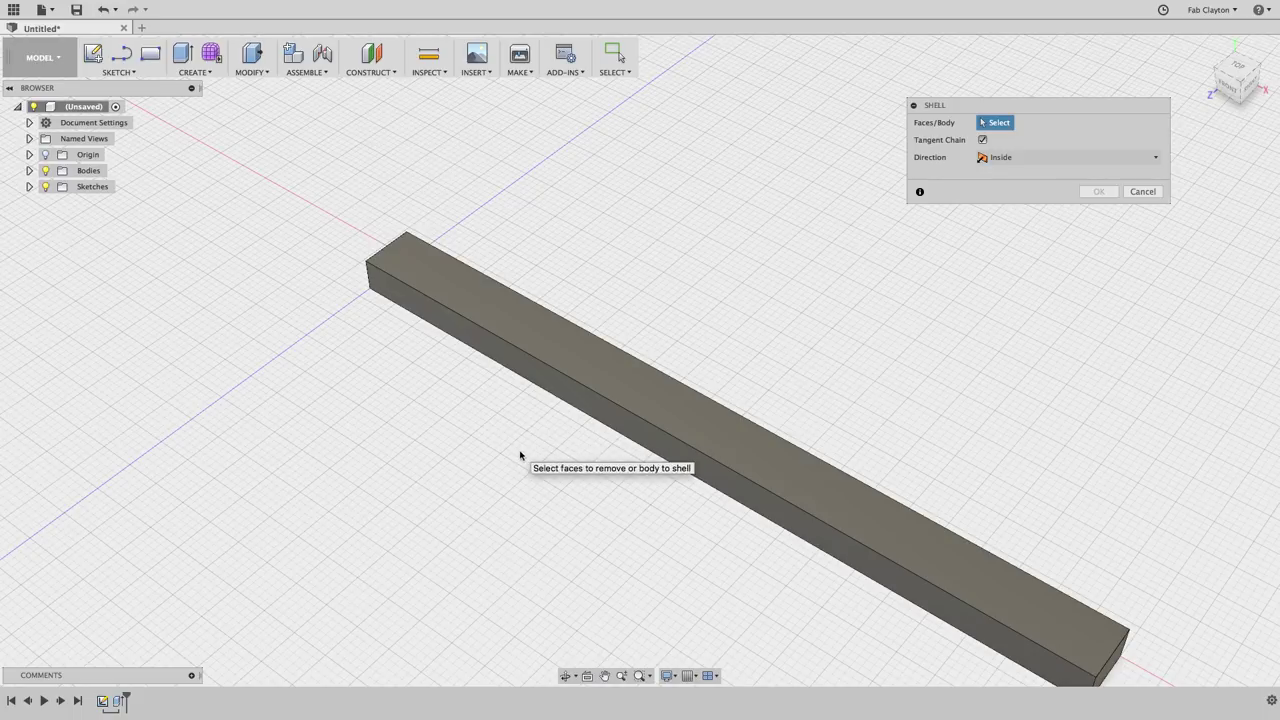
pyautogui.keyDown('shift'); pyautogui.moveTo(520, 451); pyautogui.dragTo(494, 363, button='middle'); pyautogui.keyUp('shift')
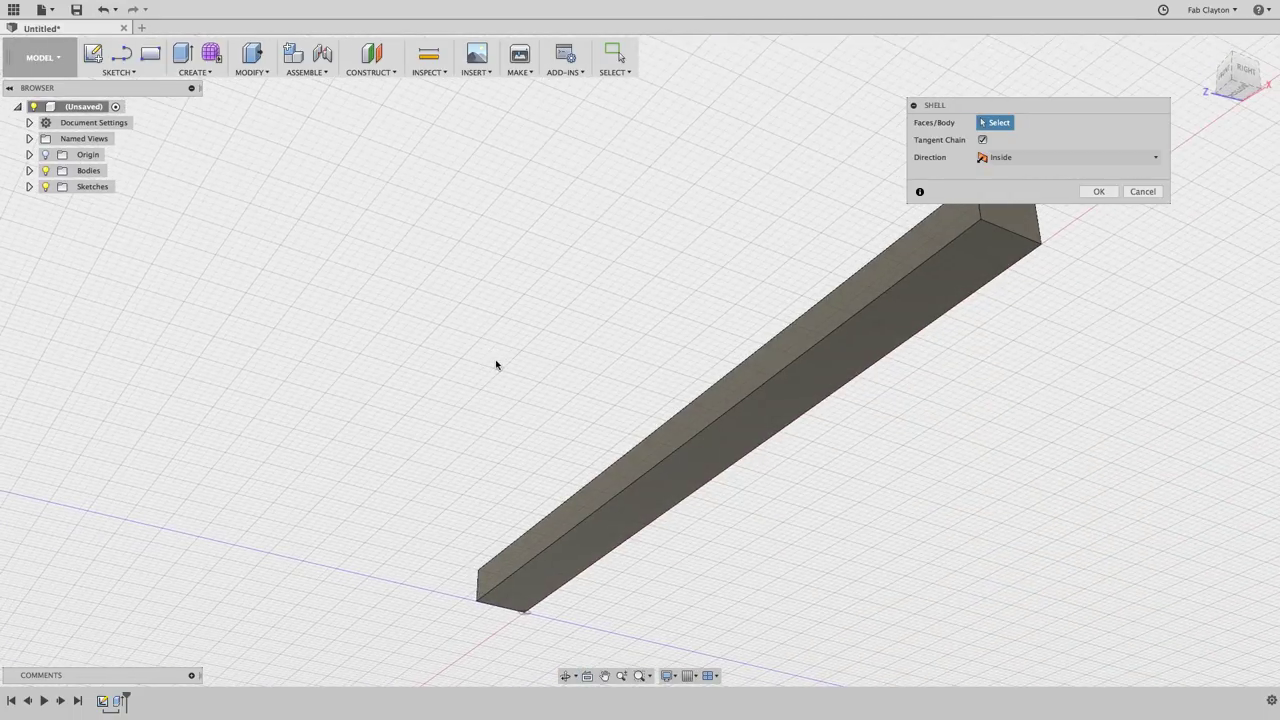
pyautogui.click(766, 401)
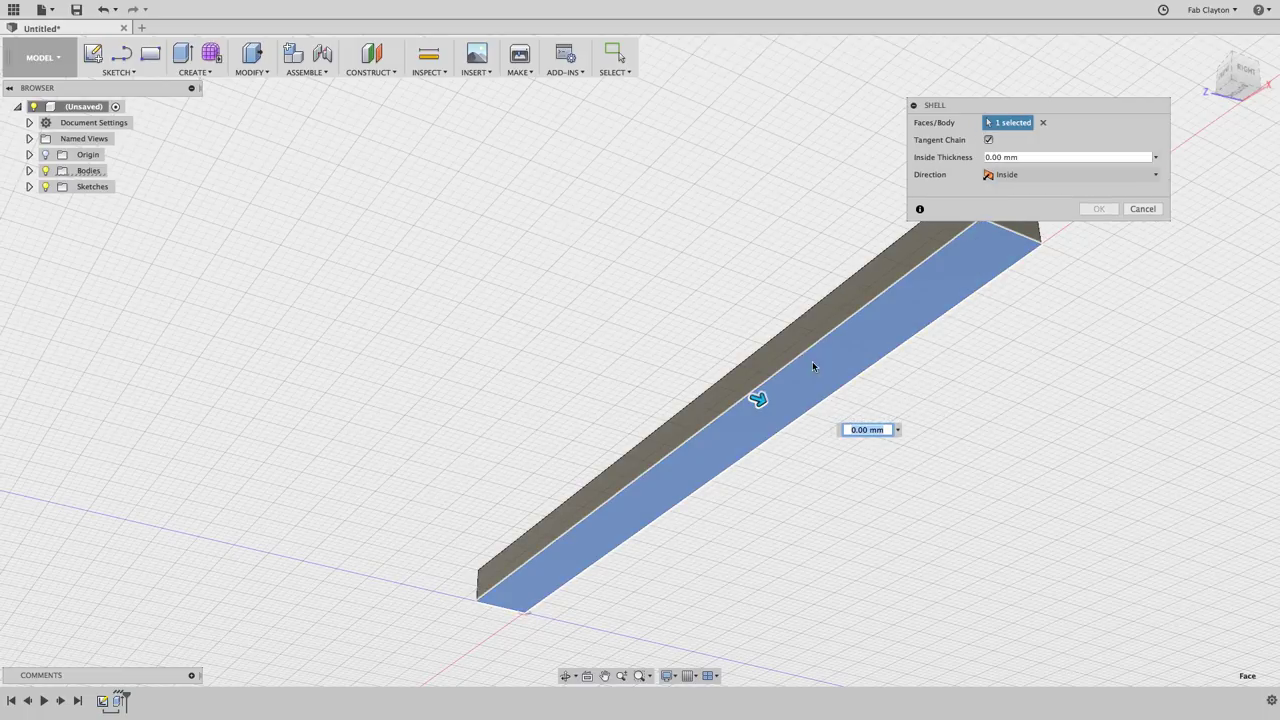
pyautogui.click(999, 158)
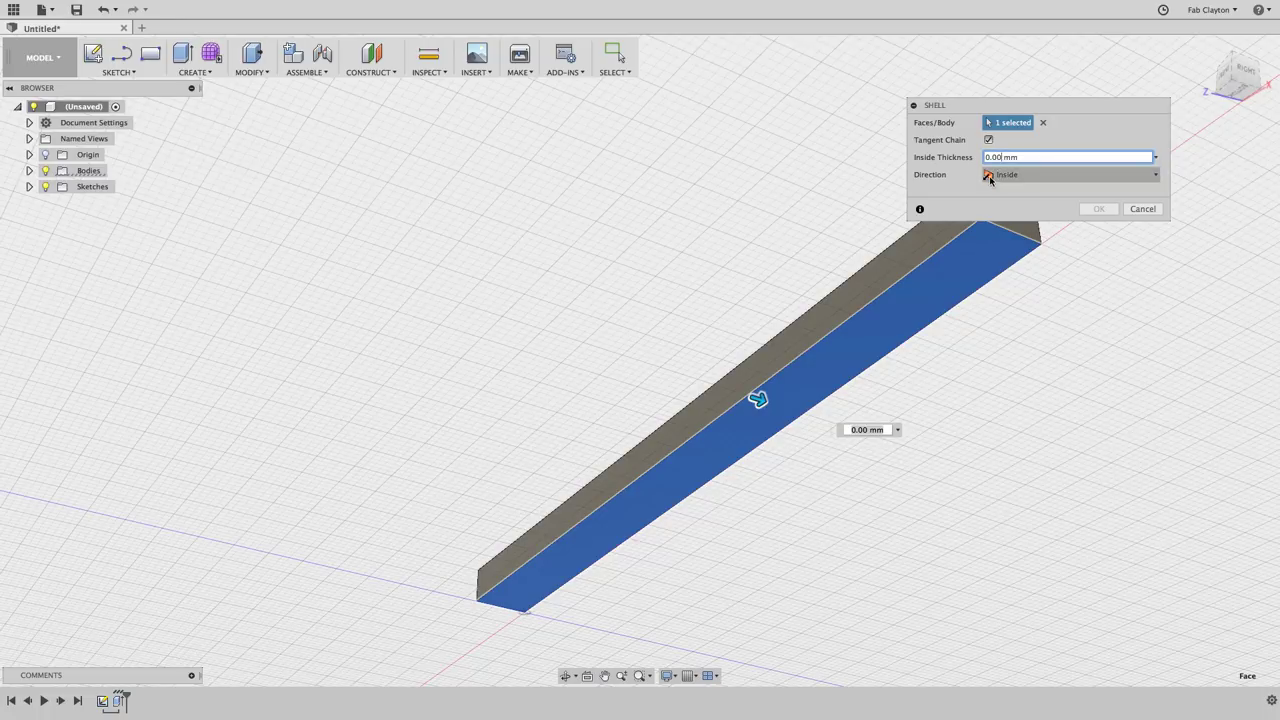
pyautogui.write('1')
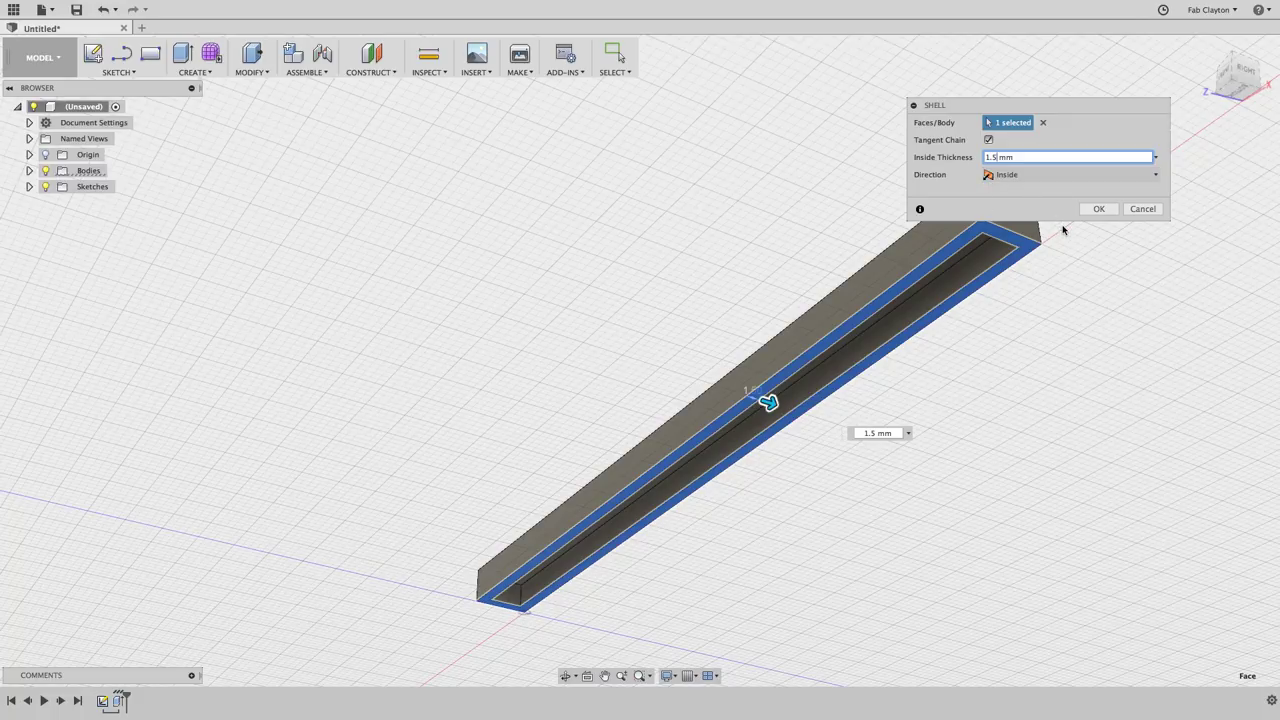
pyautogui.click(1098, 208)
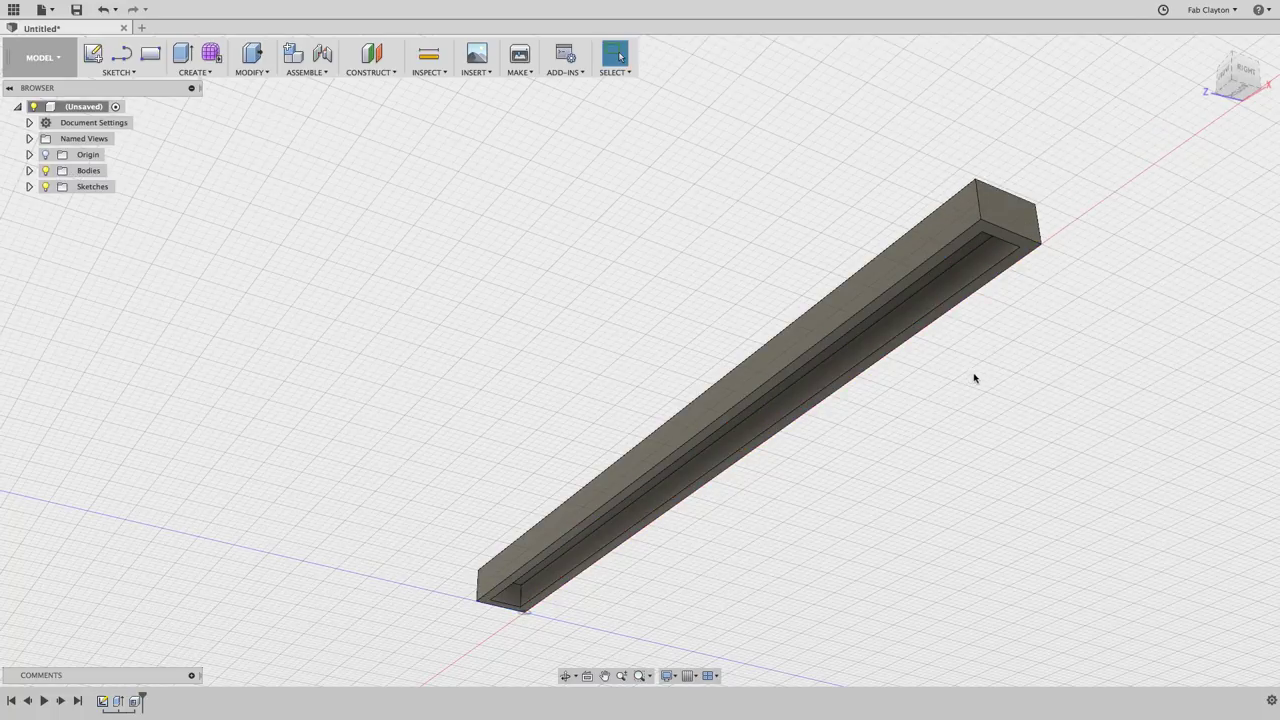
# Inspect the hollow underside of the shelled bar up close and from several angles
pyautogui.press('F4')
pyautogui.moveTo(969, 372); pyautogui.dragTo(1005, 355)
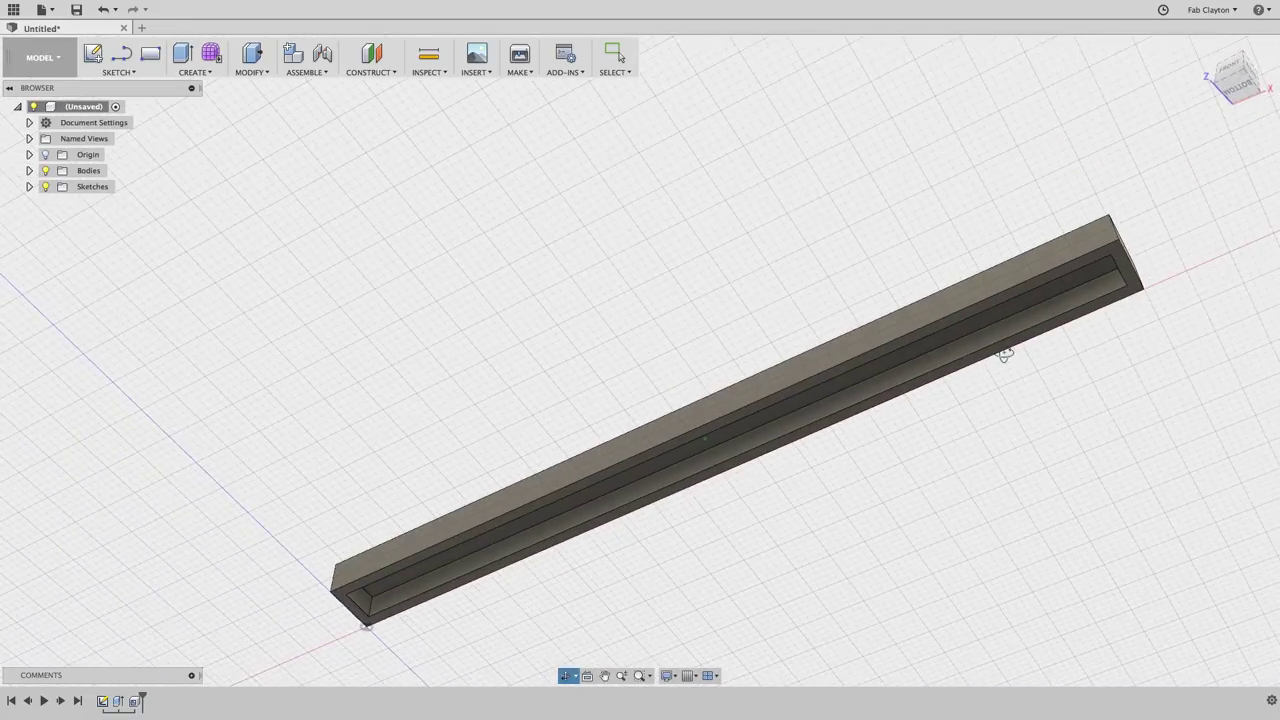
pyautogui.press('Escape')
pyautogui.scroll(3, 934, 407)
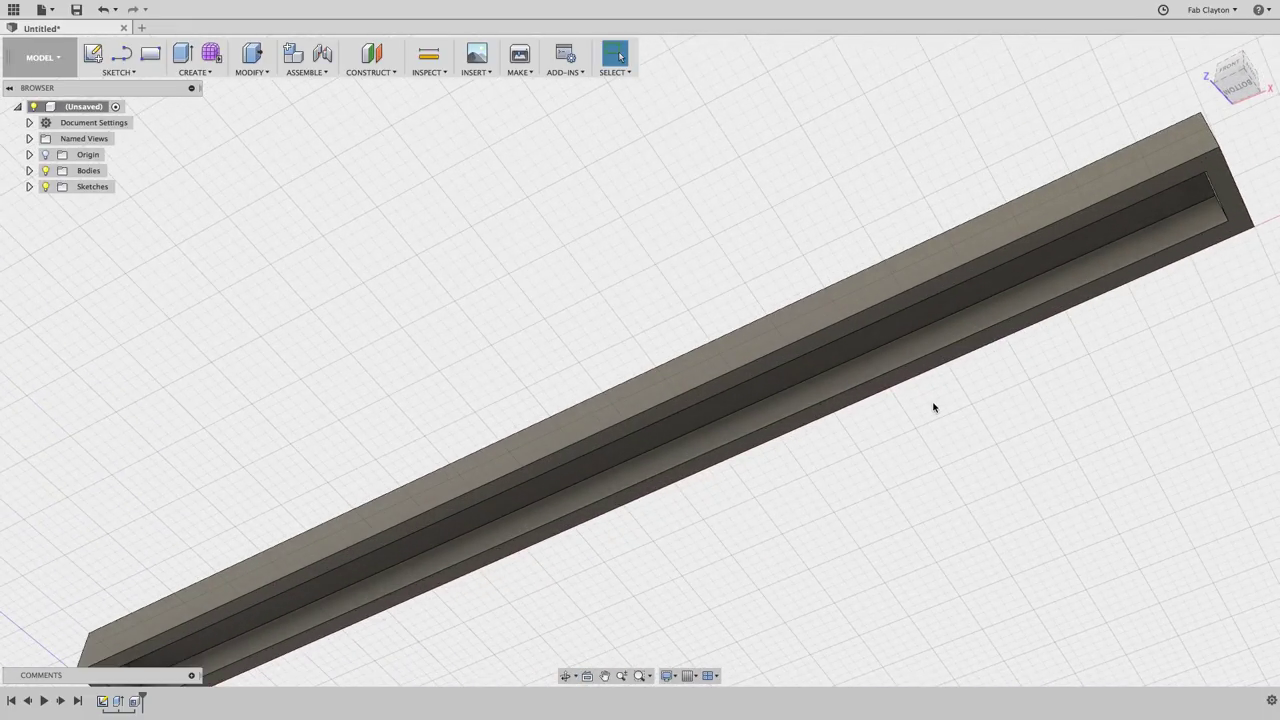
pyautogui.scroll(-5, 934, 407)
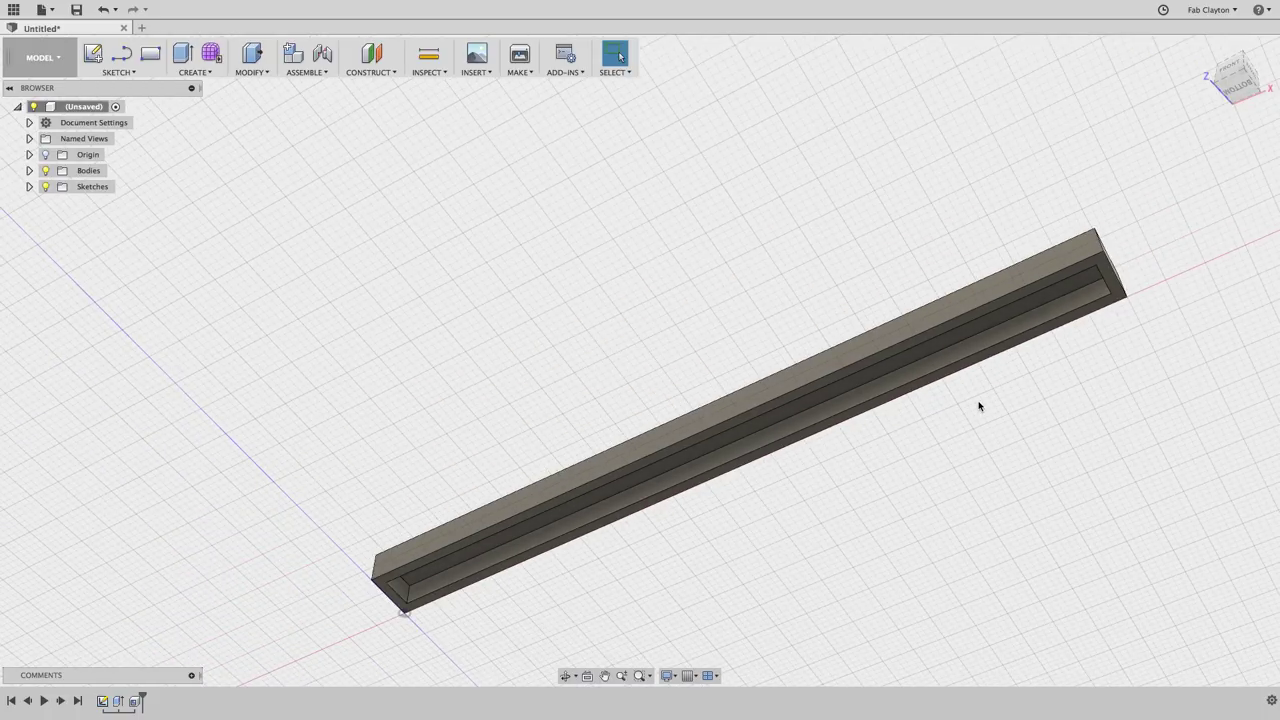
pyautogui.keyDown('shift'); pyautogui.moveTo(979, 406); pyautogui.dragTo(940, 489, button='middle'); pyautogui.keyUp('shift')
pyautogui.press('Escape')
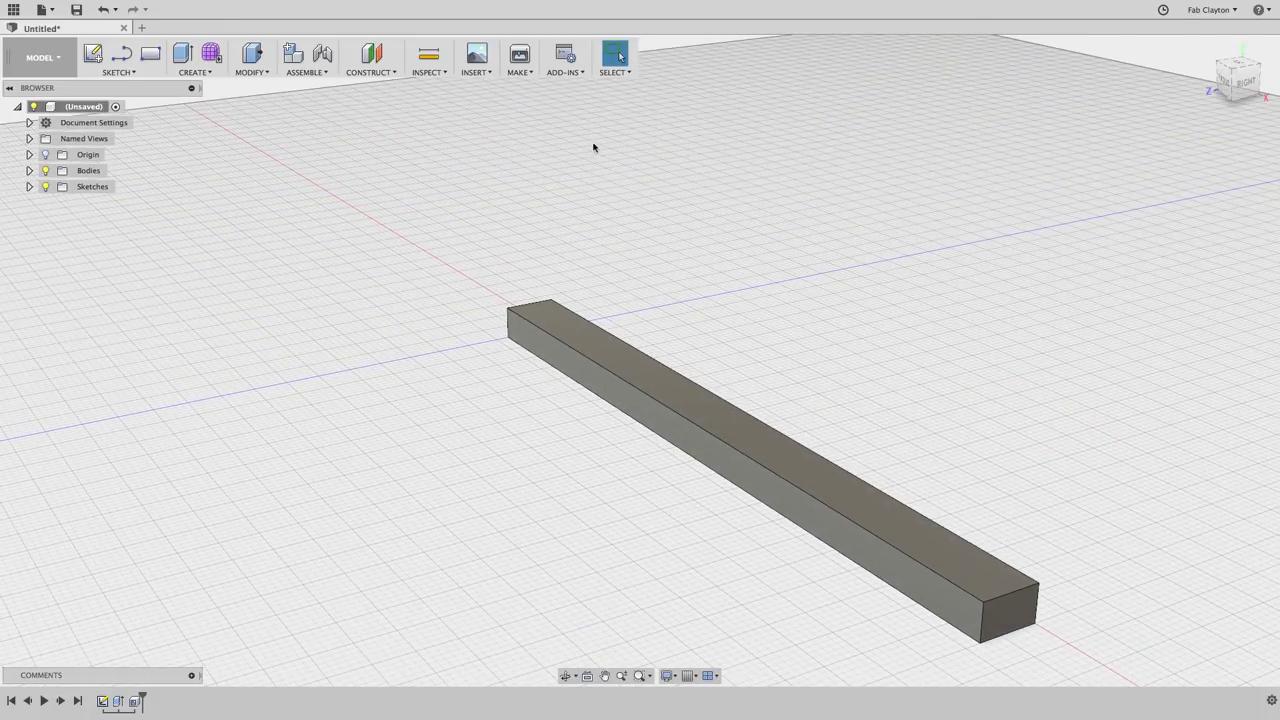
# Section the bar from its end face at a distance of -45 mm and examine the cut from the right view
pyautogui.click(434, 74)
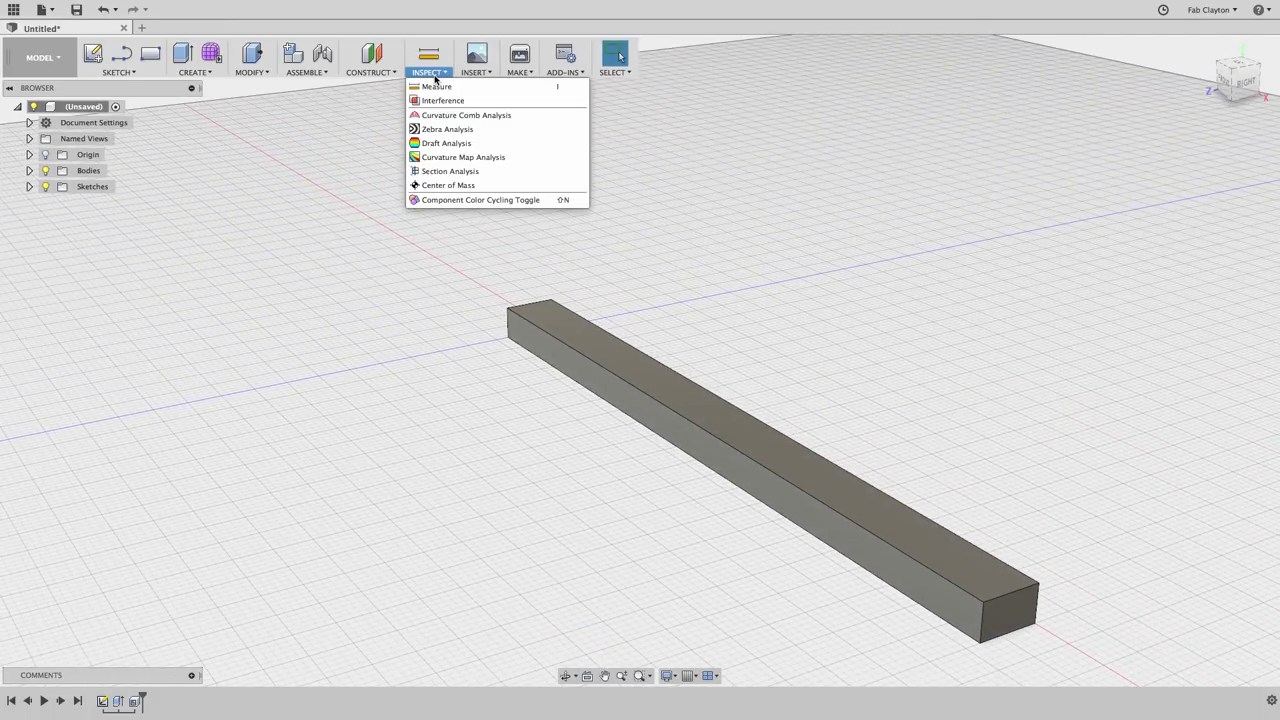
pyautogui.click(452, 171)
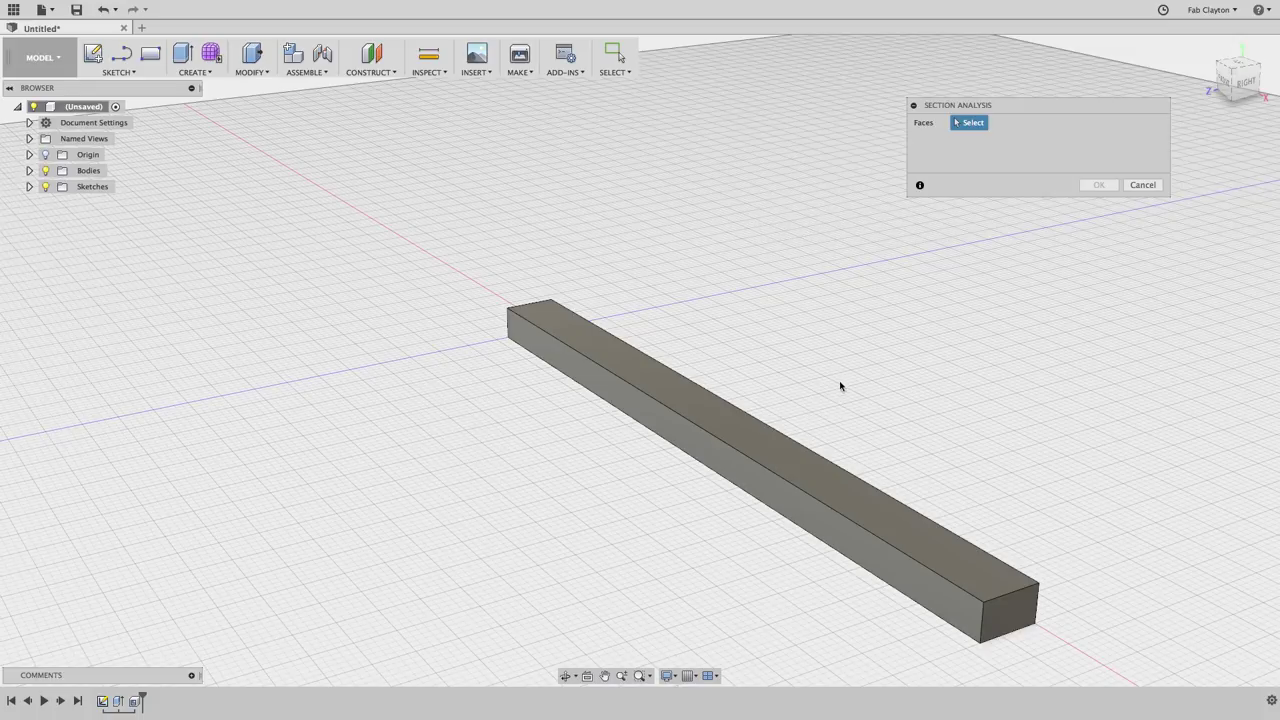
pyautogui.click(998, 608)
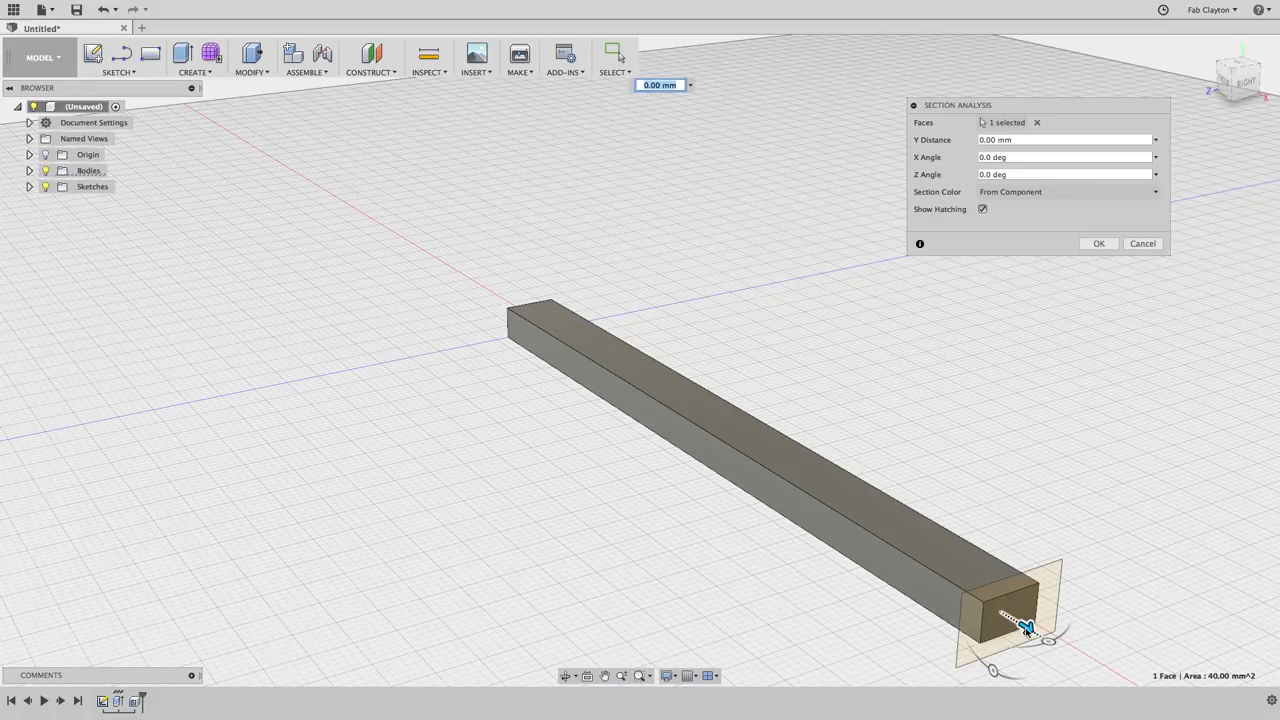
pyautogui.moveTo(1018, 622)
pyautogui.mouseDown()
pyautogui.moveTo(932, 560)
pyautogui.moveTo(752, 487)
pyautogui.moveTo(760, 496)
pyautogui.mouseUp()
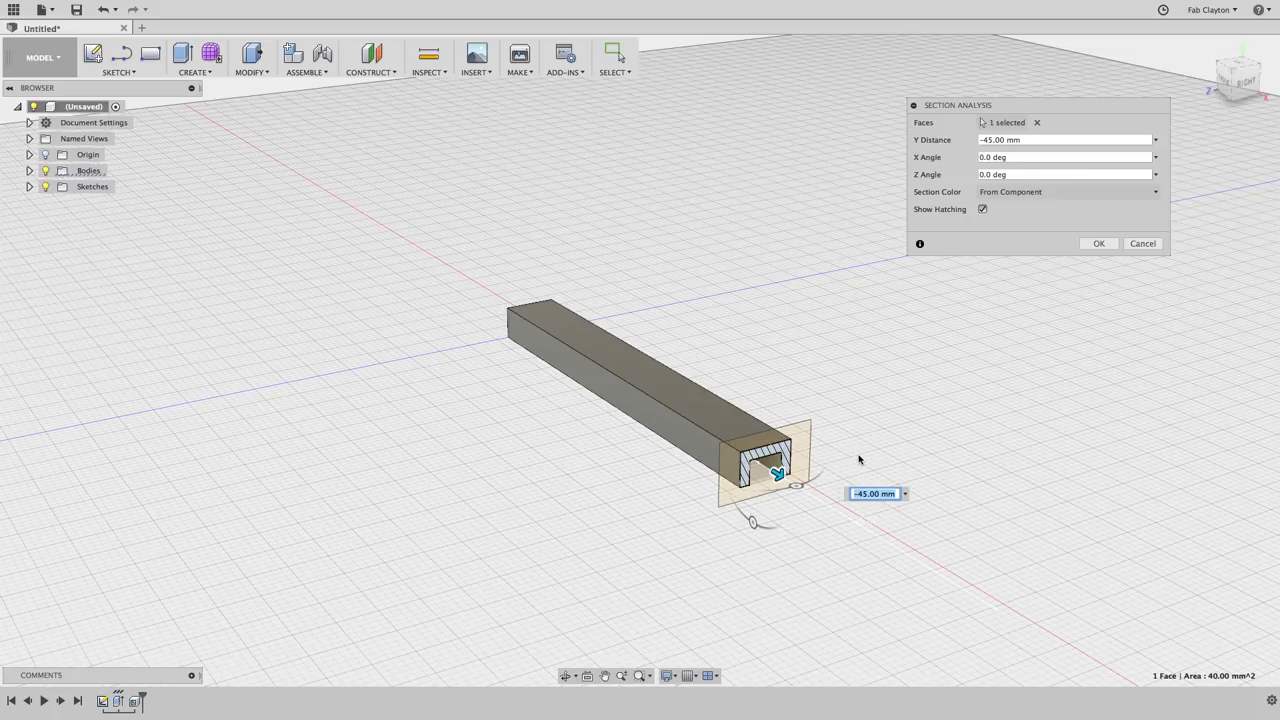
pyautogui.click(1251, 84)
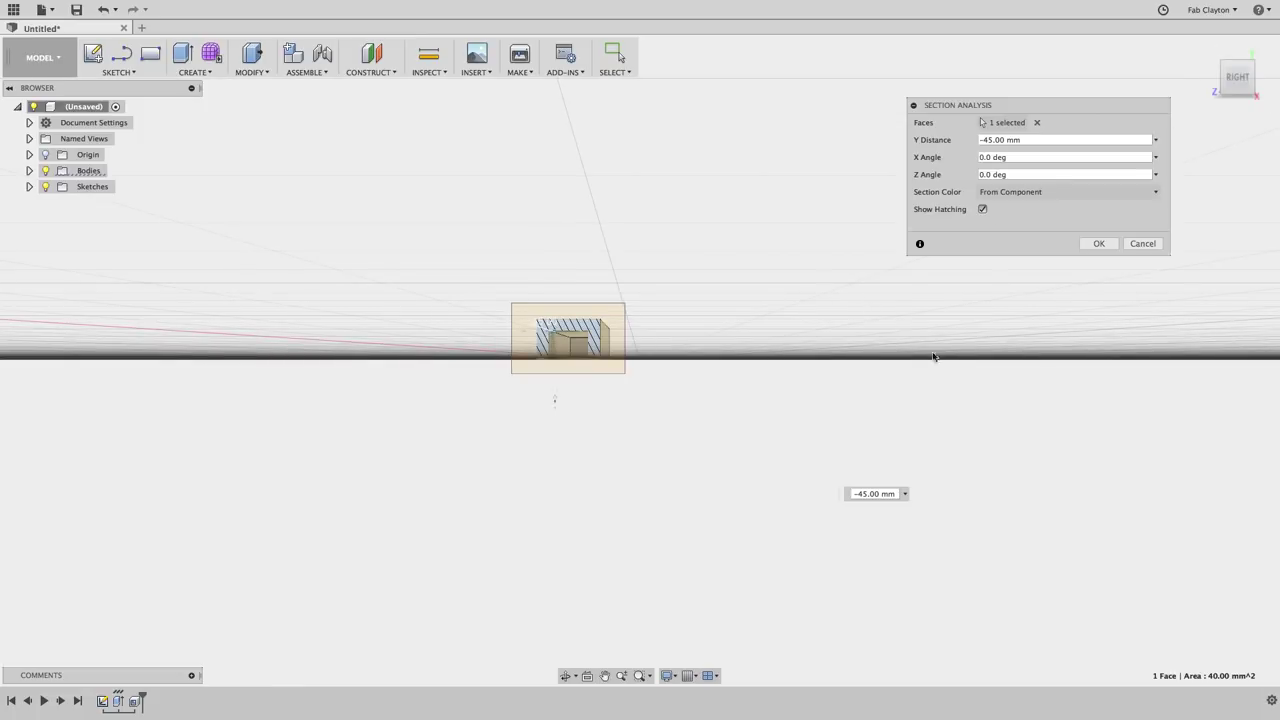
pyautogui.scroll(5, 666, 404)
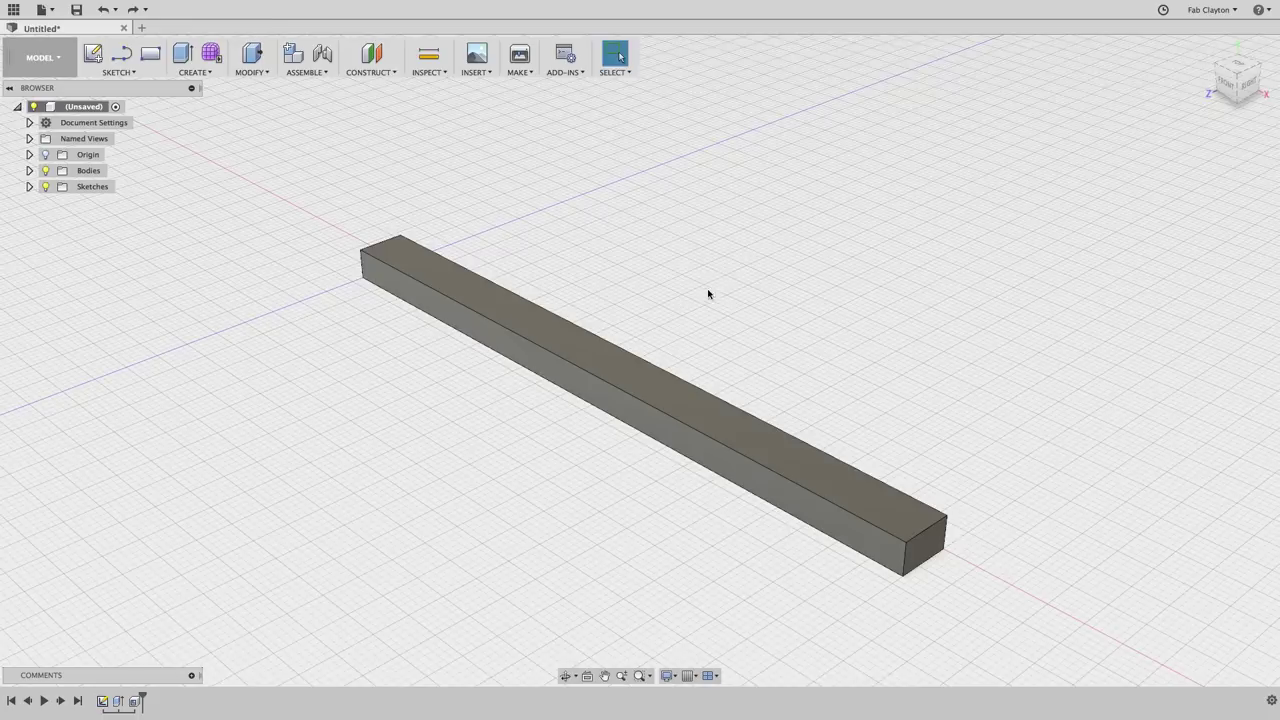
# Start a fillet, try a 2.5 mm radius on one long top edge, and clear that edge selection
pyautogui.moveTo(708, 294)
pyautogui.keyDown('shift'); pyautogui.mouseDown(button='middle')
pyautogui.moveTo(683, 294)
pyautogui.moveTo(694, 280)
pyautogui.mouseUp(button='middle'); pyautogui.keyUp('shift')
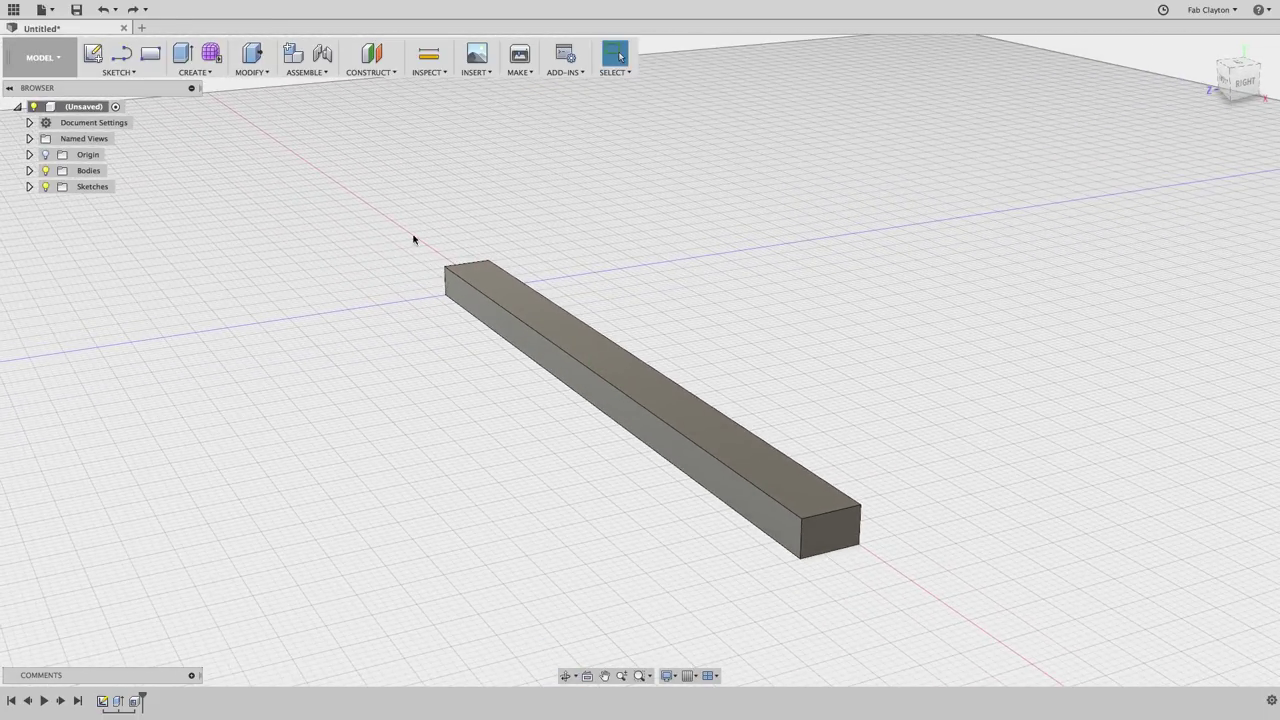
pyautogui.click(251, 74)
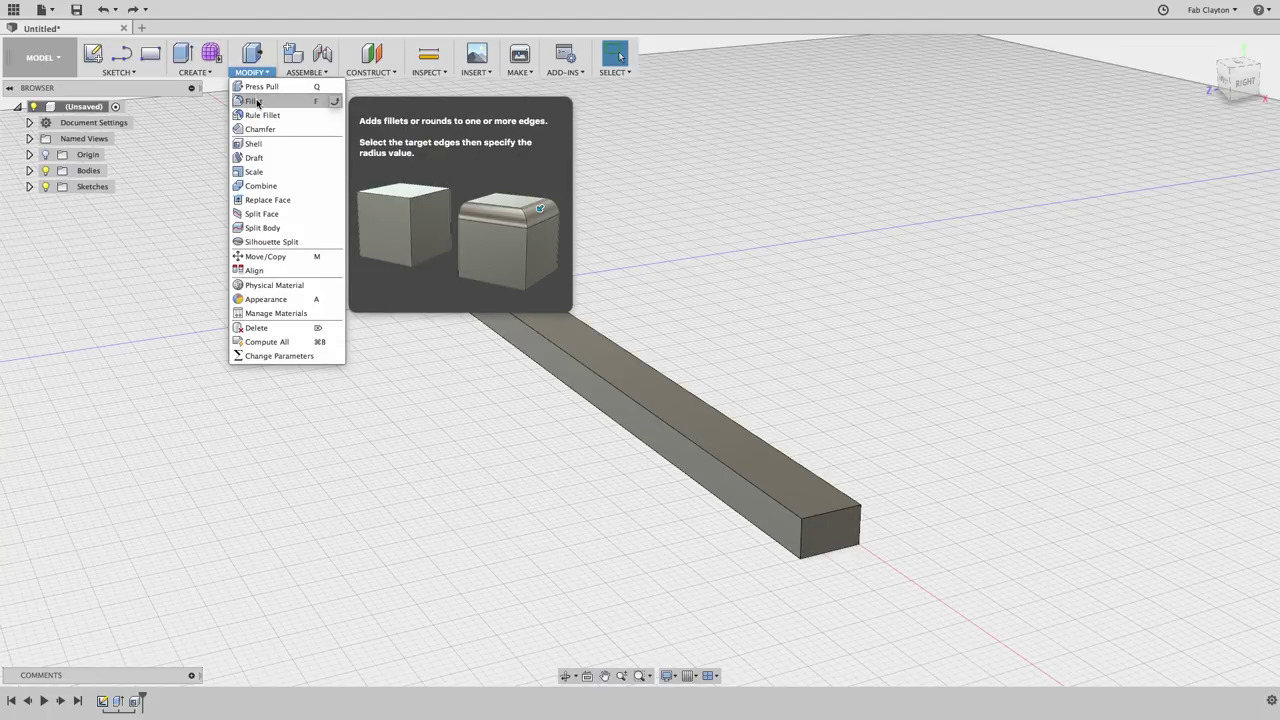
pyautogui.click(257, 102)
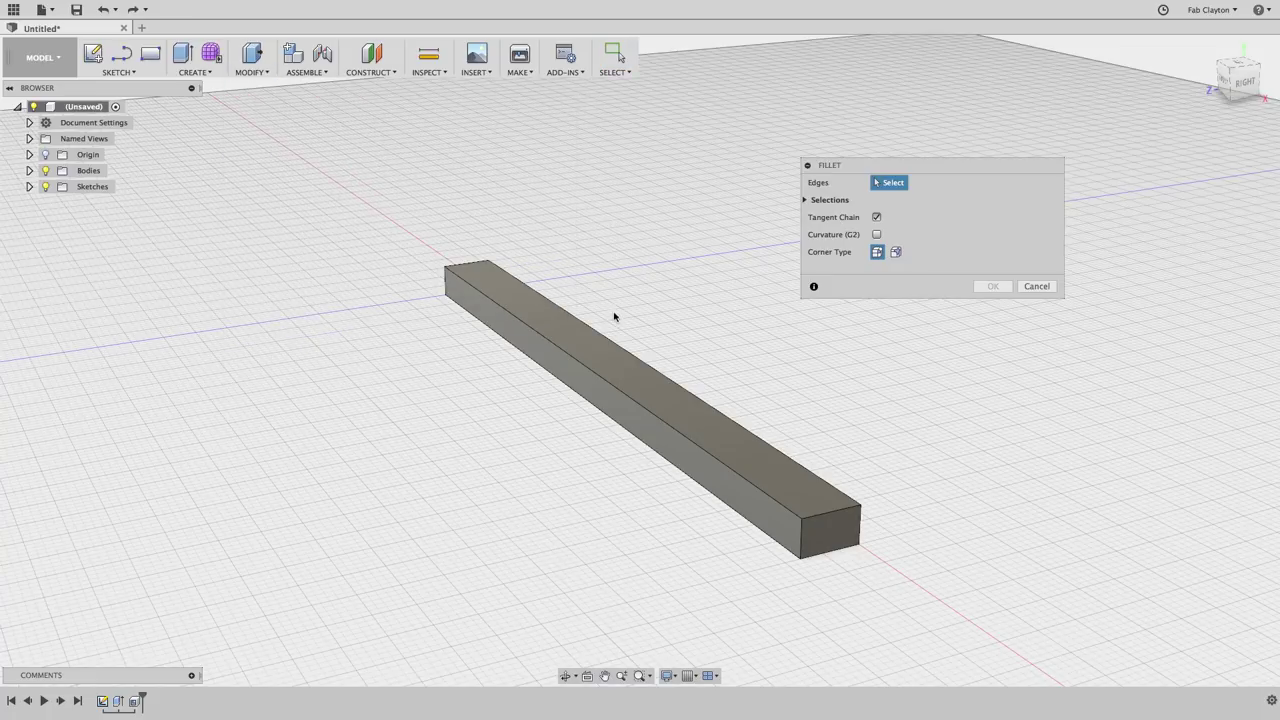
pyautogui.click(570, 358)
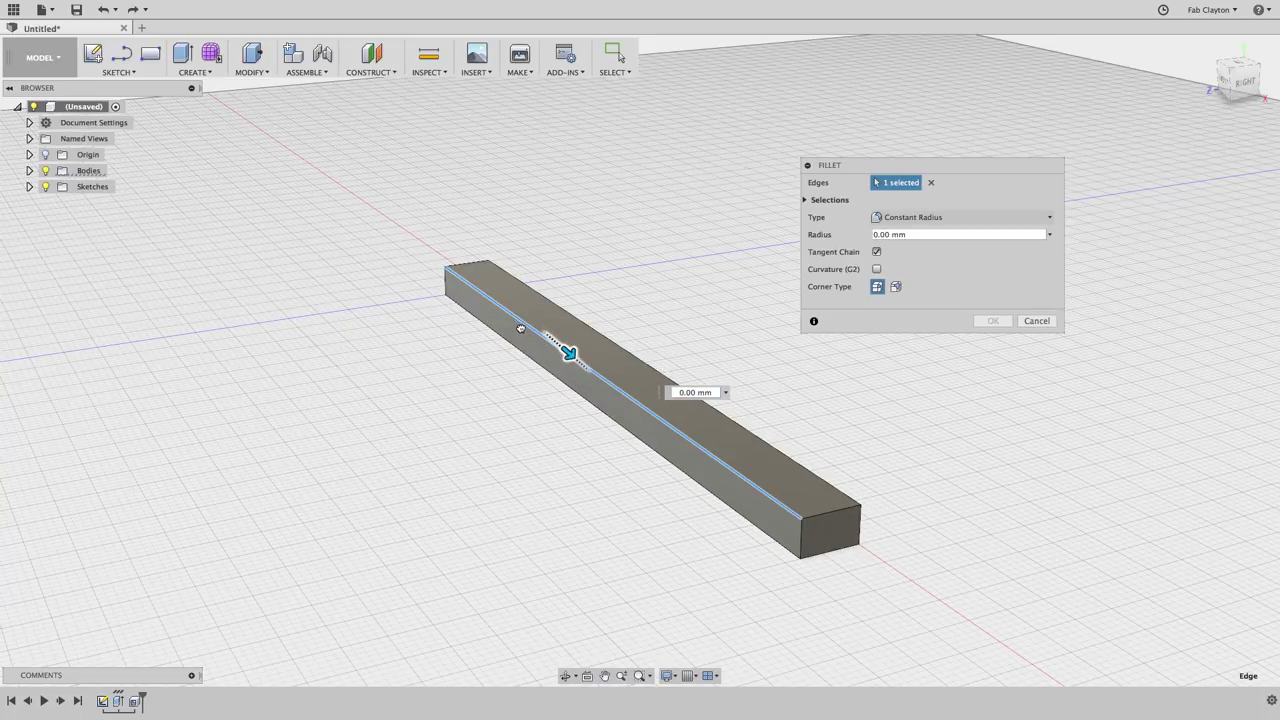
pyautogui.moveTo(567, 351); pyautogui.dragTo(572, 356)
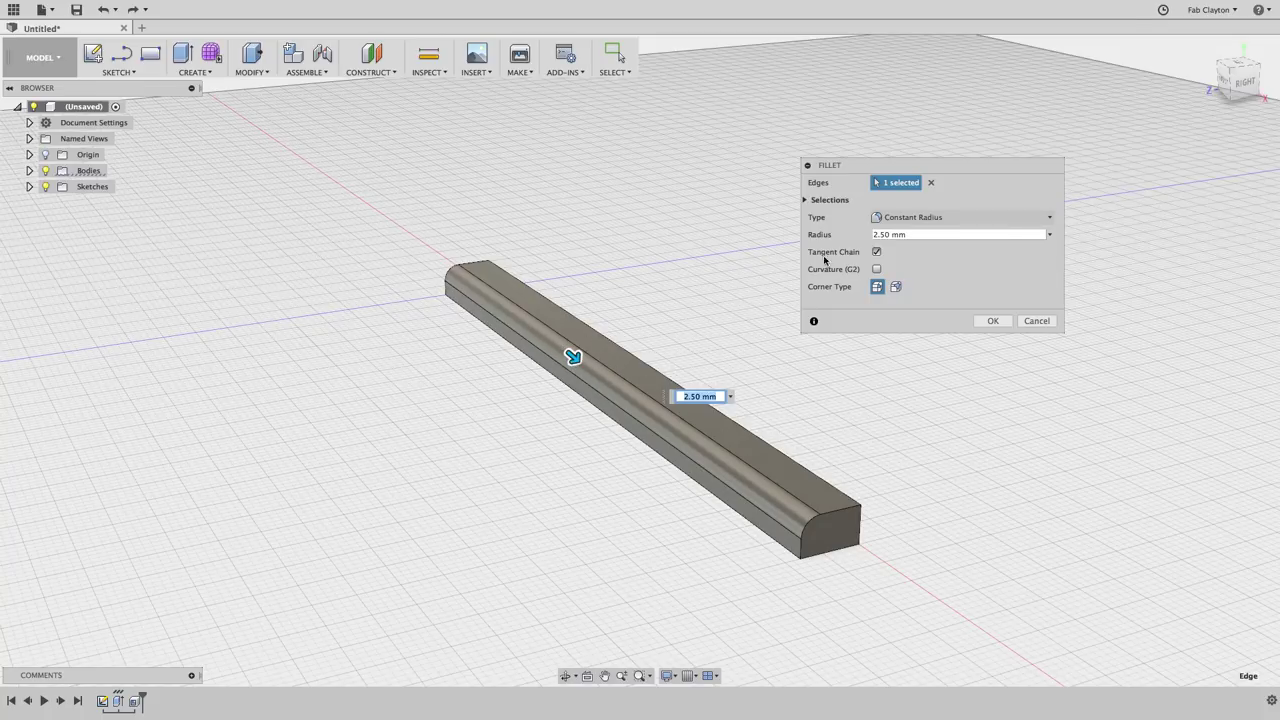
pyautogui.click(931, 183)
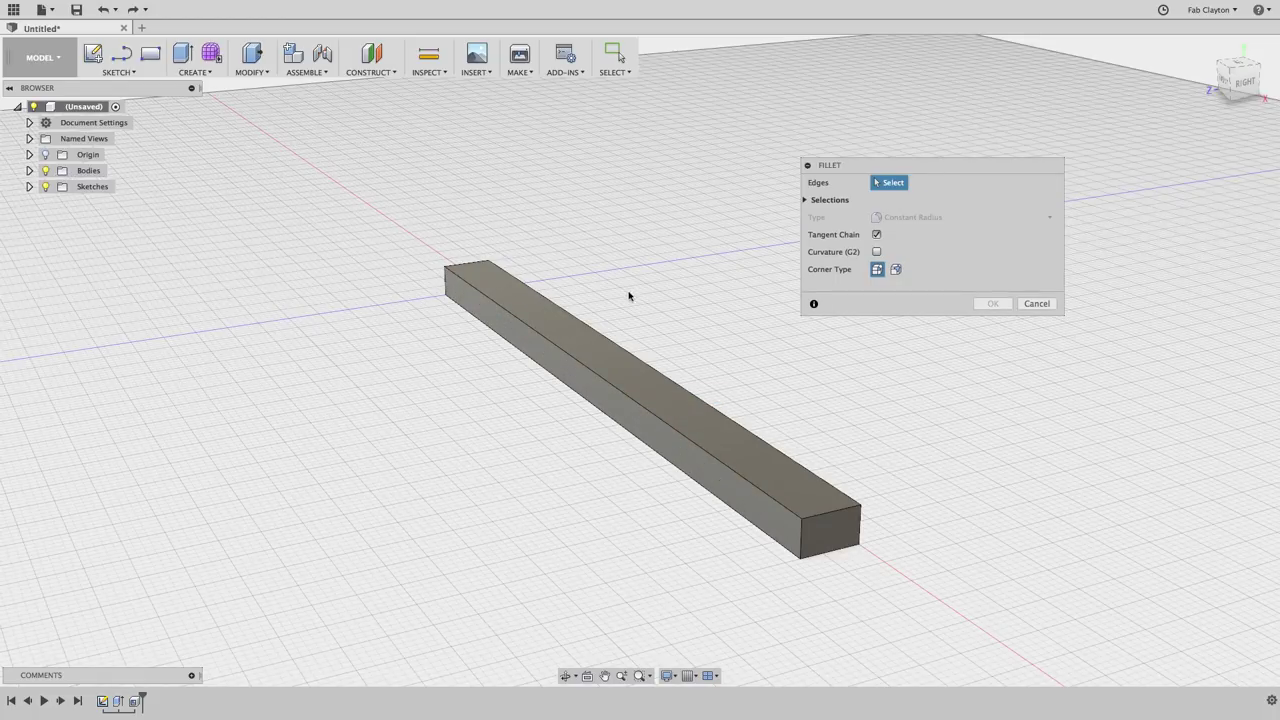
# Fillet all four edges of the bar's top face with a constant 2 mm radius
pyautogui.click(567, 356)
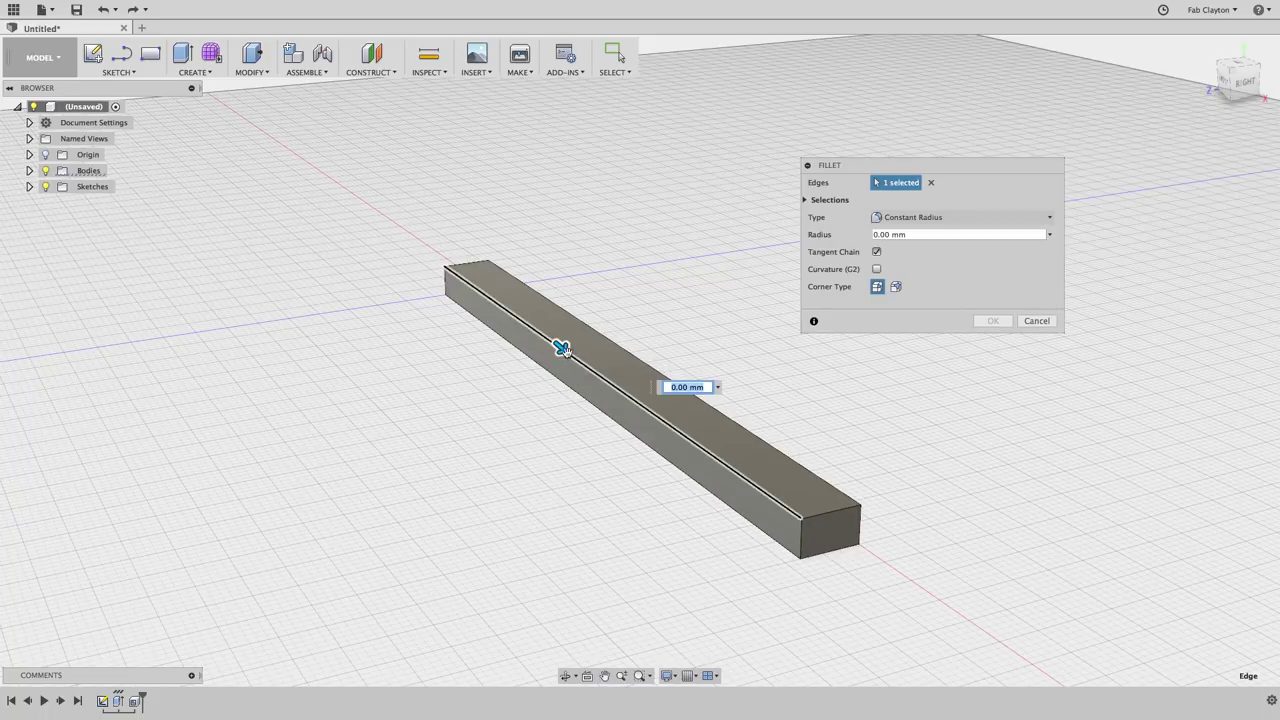
pyautogui.click(465, 261)
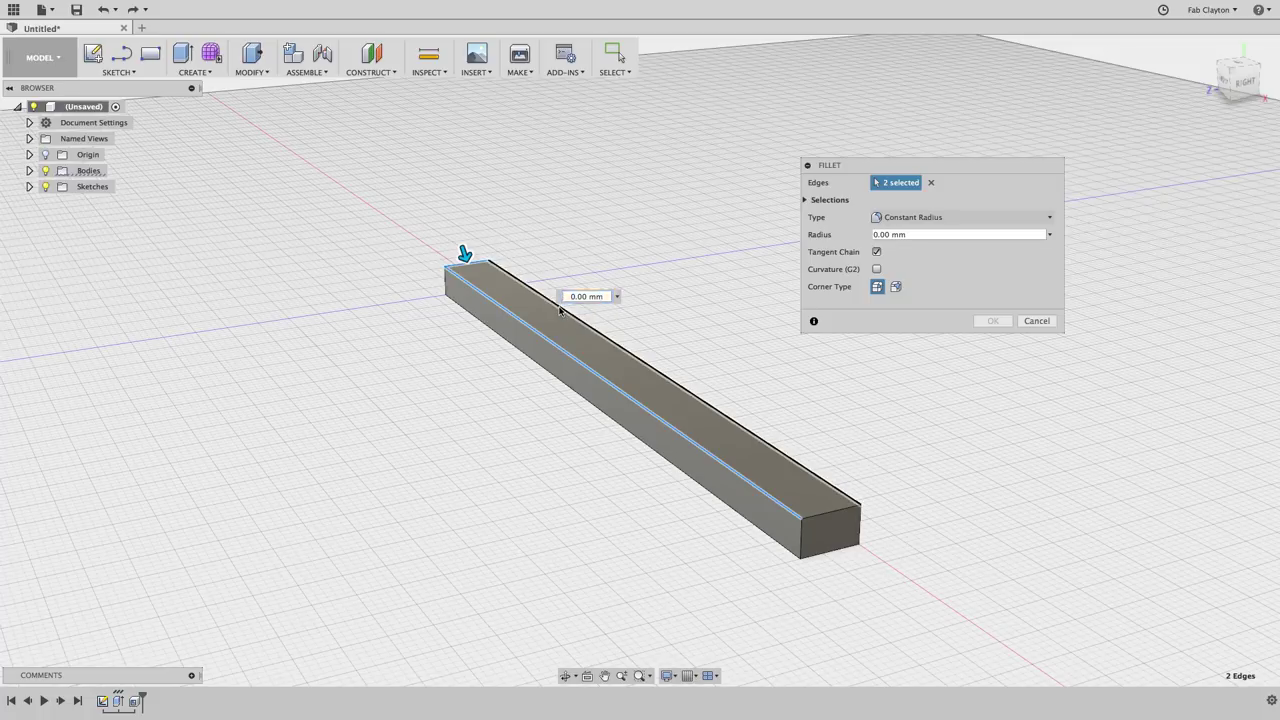
pyautogui.click(563, 310)
pyautogui.click(816, 515)
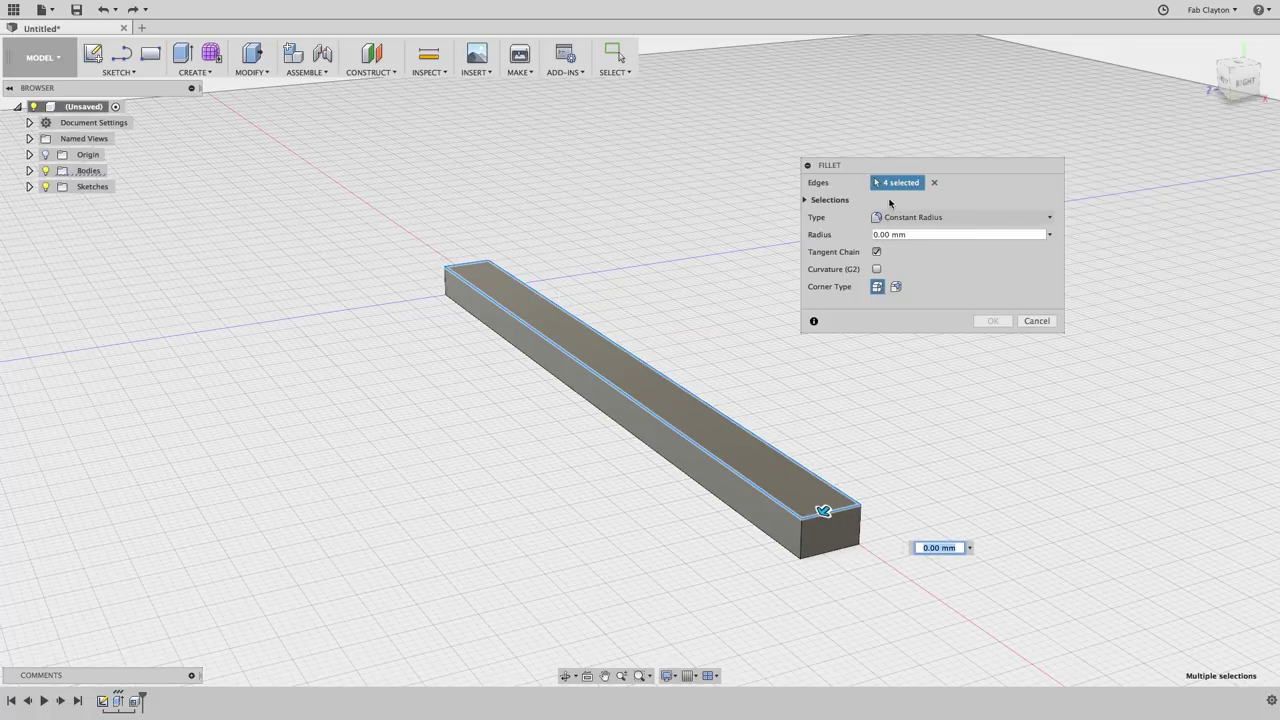
pyautogui.click(876, 235)
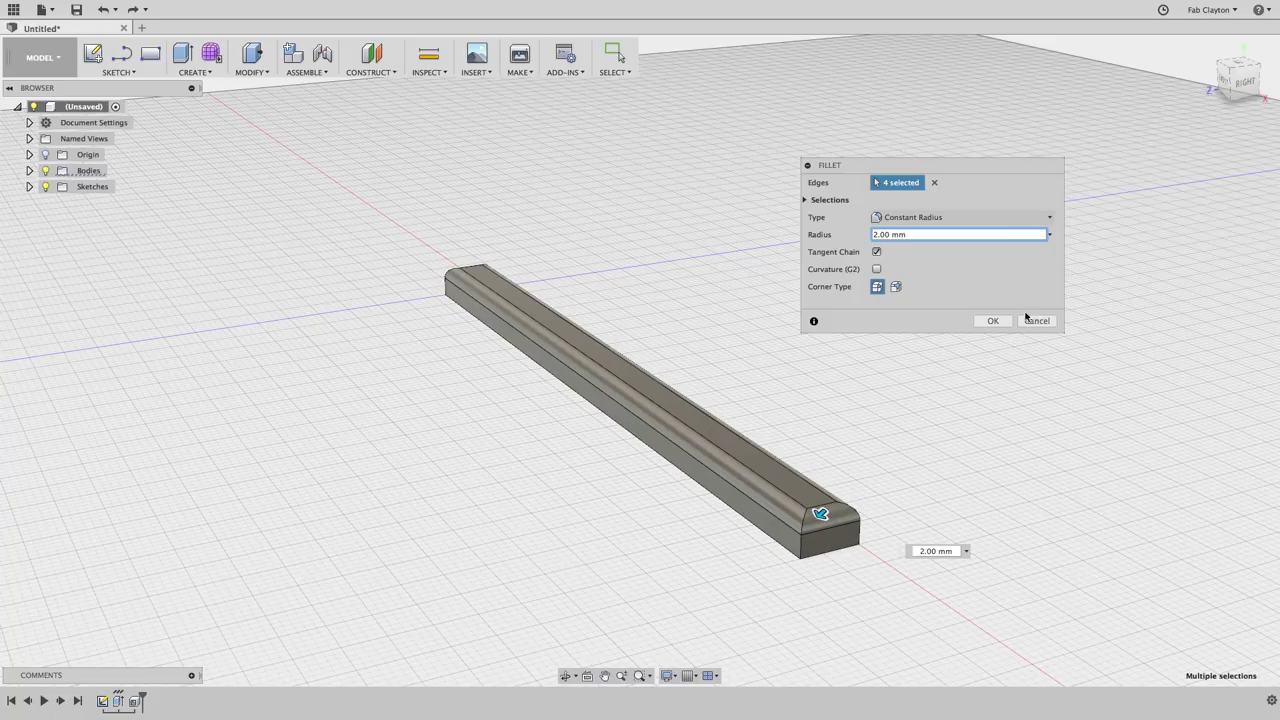
pyautogui.click(993, 320)
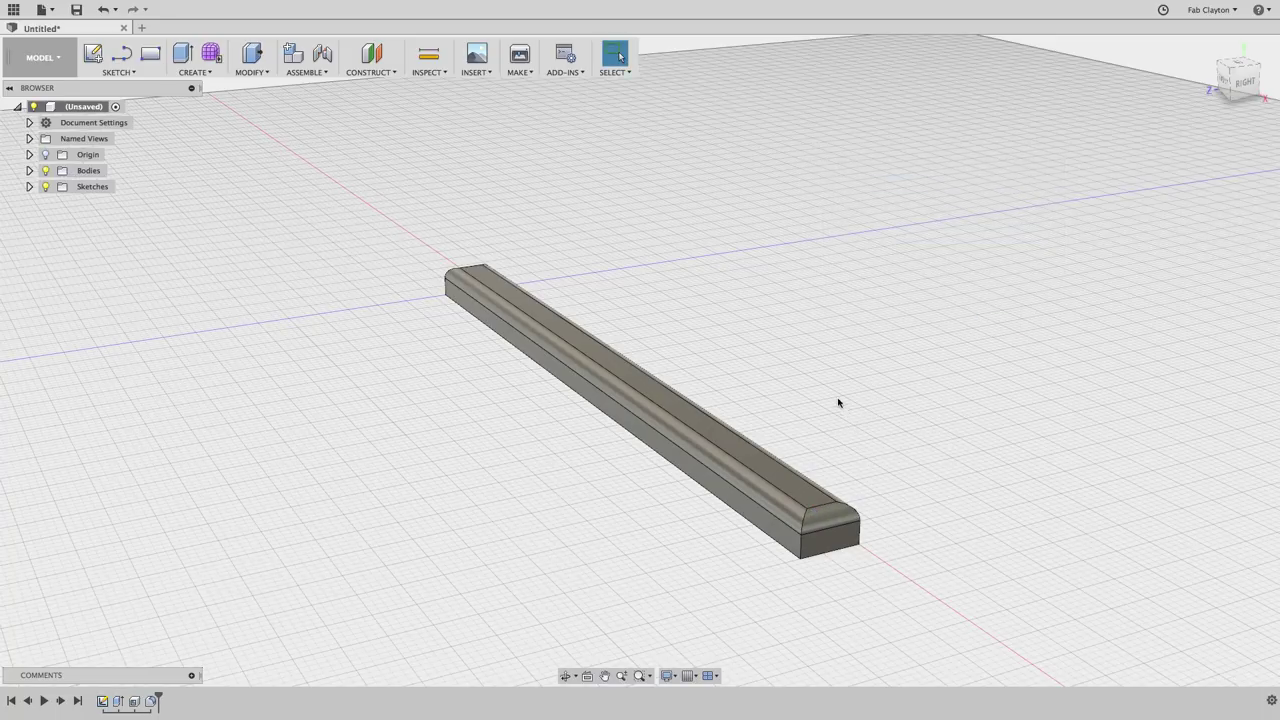
pyautogui.keyDown('shift'); pyautogui.moveTo(417, 485); pyautogui.dragTo(253, 472, button='middle'); pyautogui.keyUp('shift')
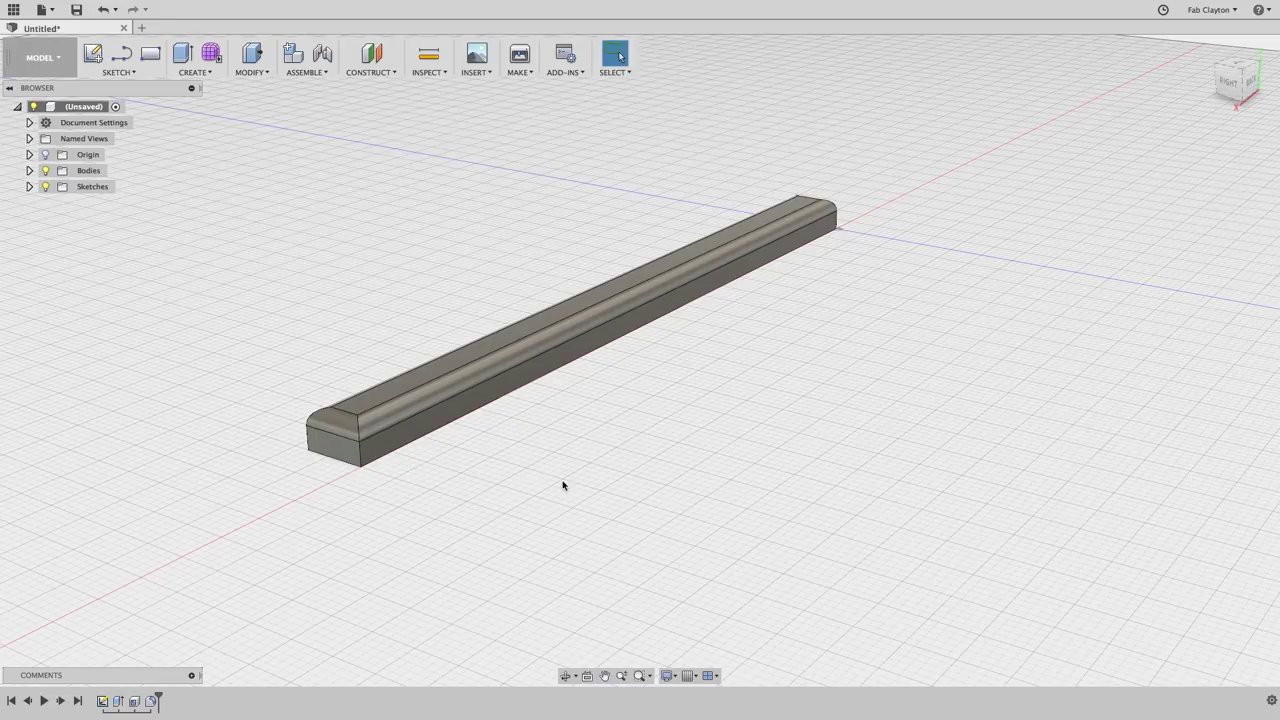
pyautogui.keyDown('shift'); pyautogui.moveTo(563, 486); pyautogui.dragTo(449, 490, button='middle'); pyautogui.keyUp('shift')
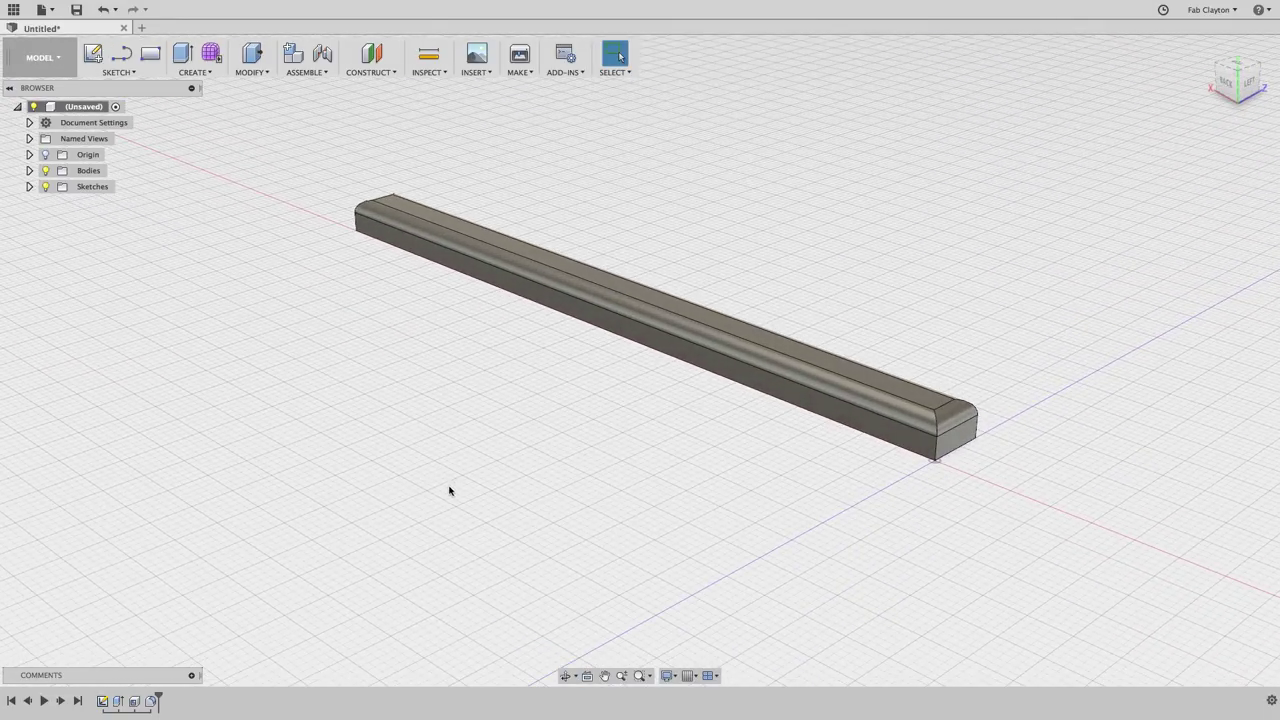
# Fillet the bar's four vertical corner edges with a constant 2 mm radius
pyautogui.rightClick(301, 327)
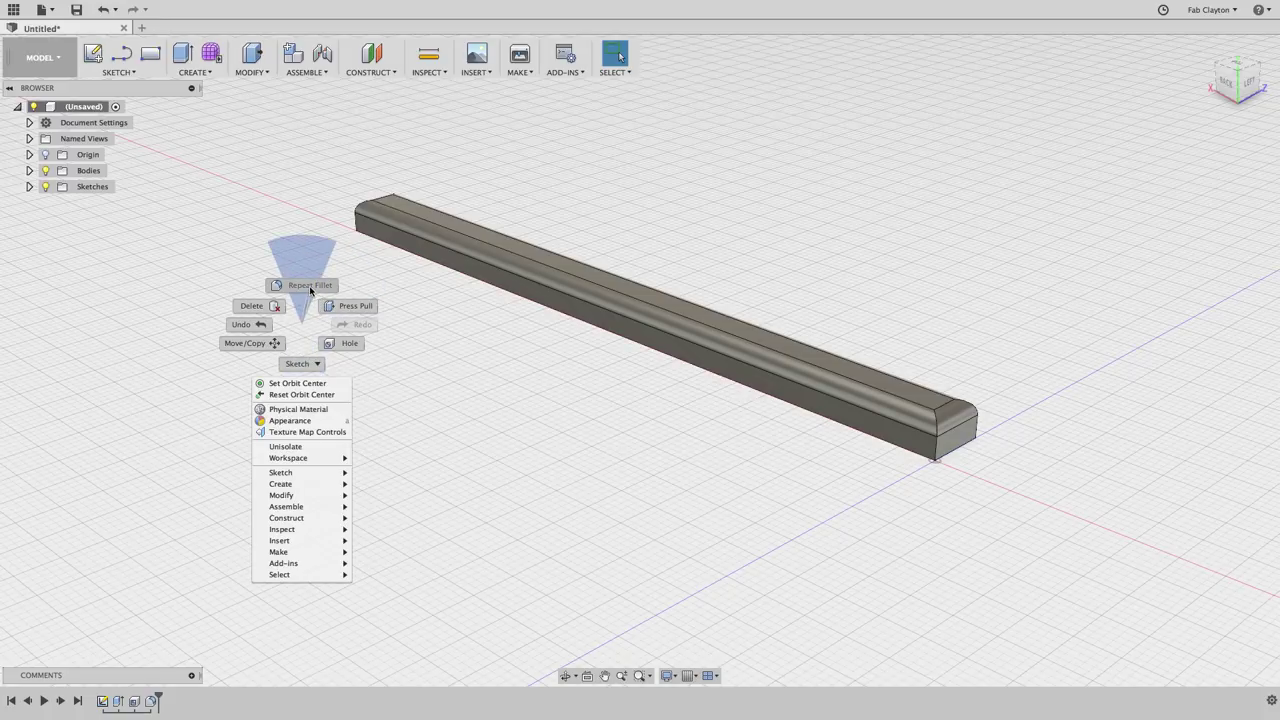
pyautogui.click(310, 286)
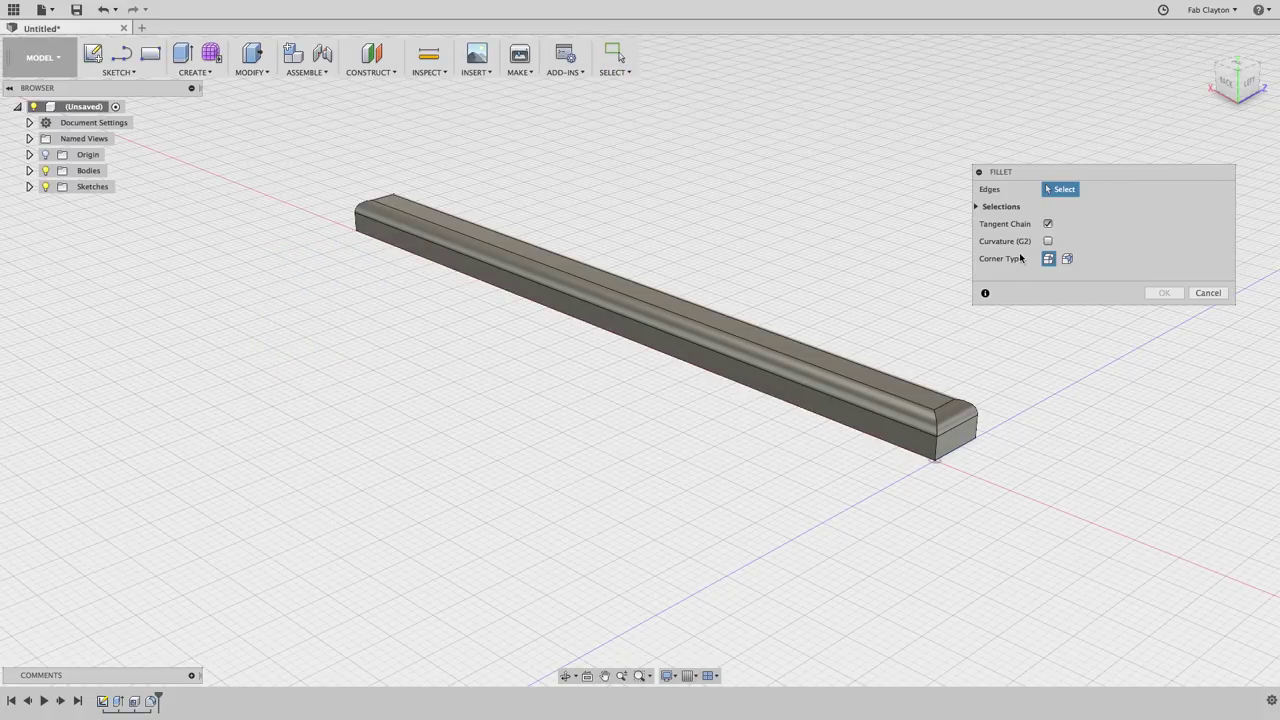
pyautogui.click(955, 443)
pyautogui.click(968, 414)
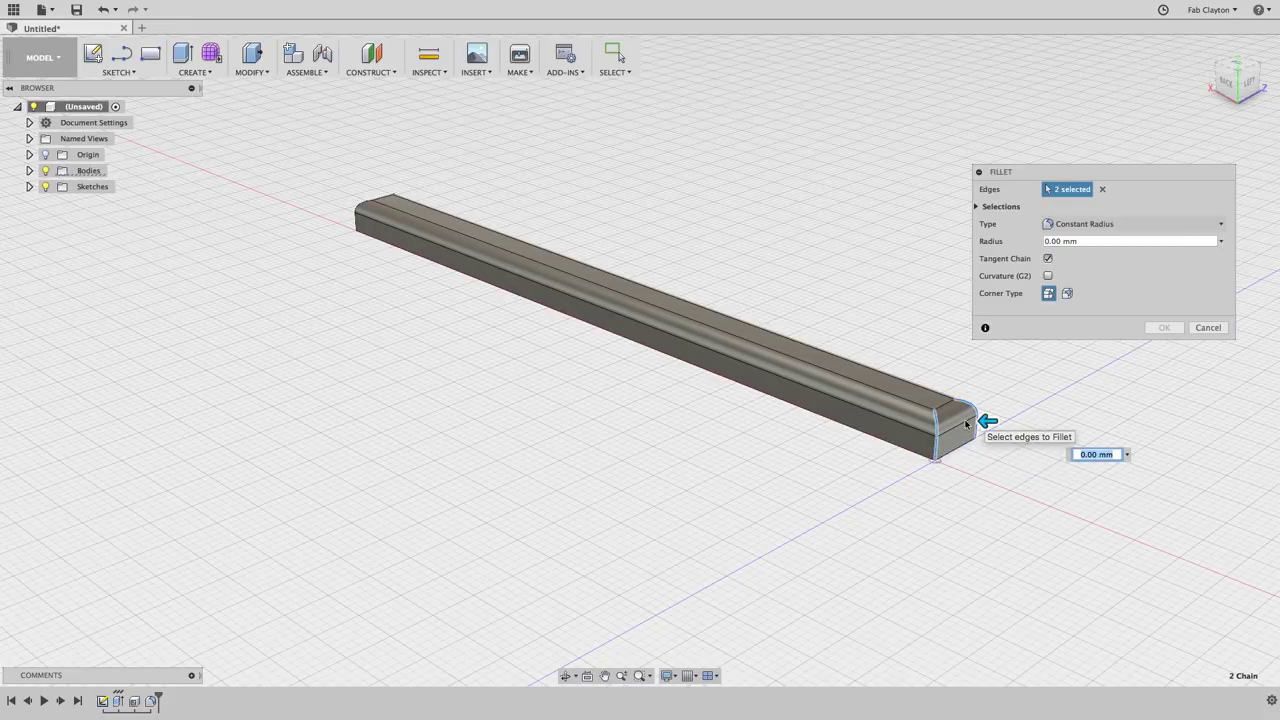
pyautogui.click(357, 226)
pyautogui.keyDown('shift'); pyautogui.moveTo(357, 303); pyautogui.dragTo(696, 345, button='middle'); pyautogui.keyUp('shift')
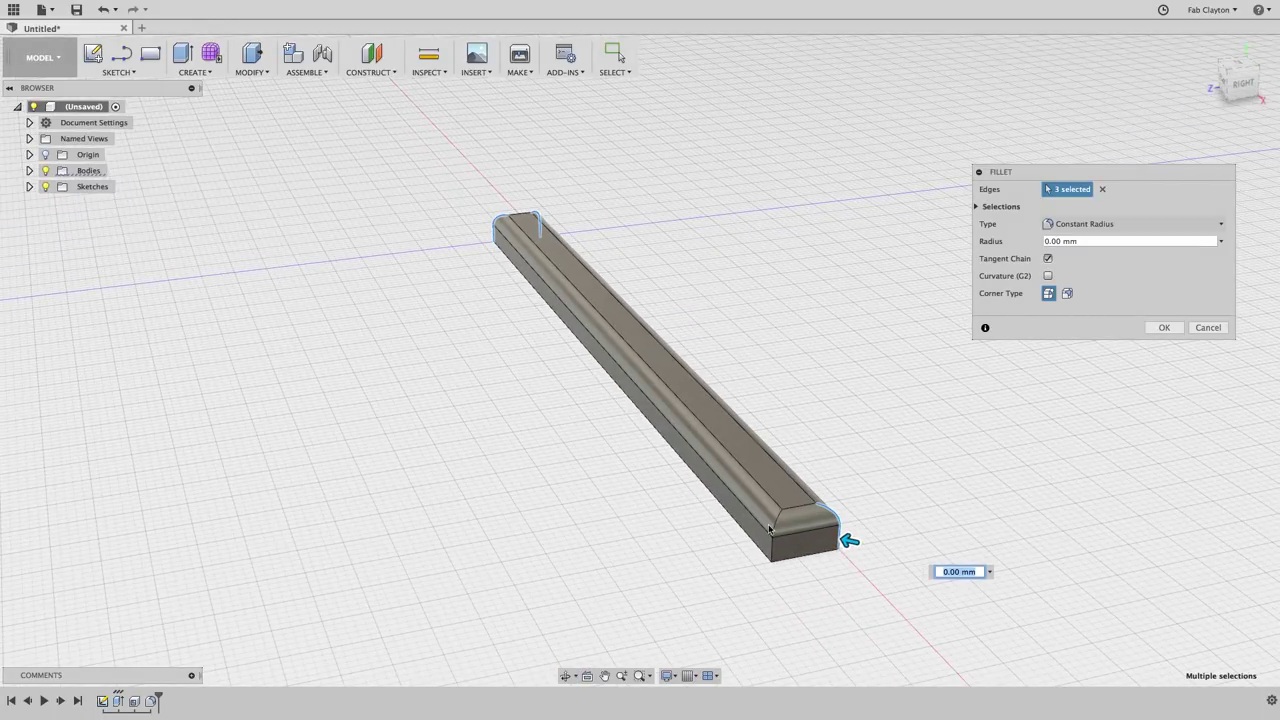
pyautogui.click(774, 538)
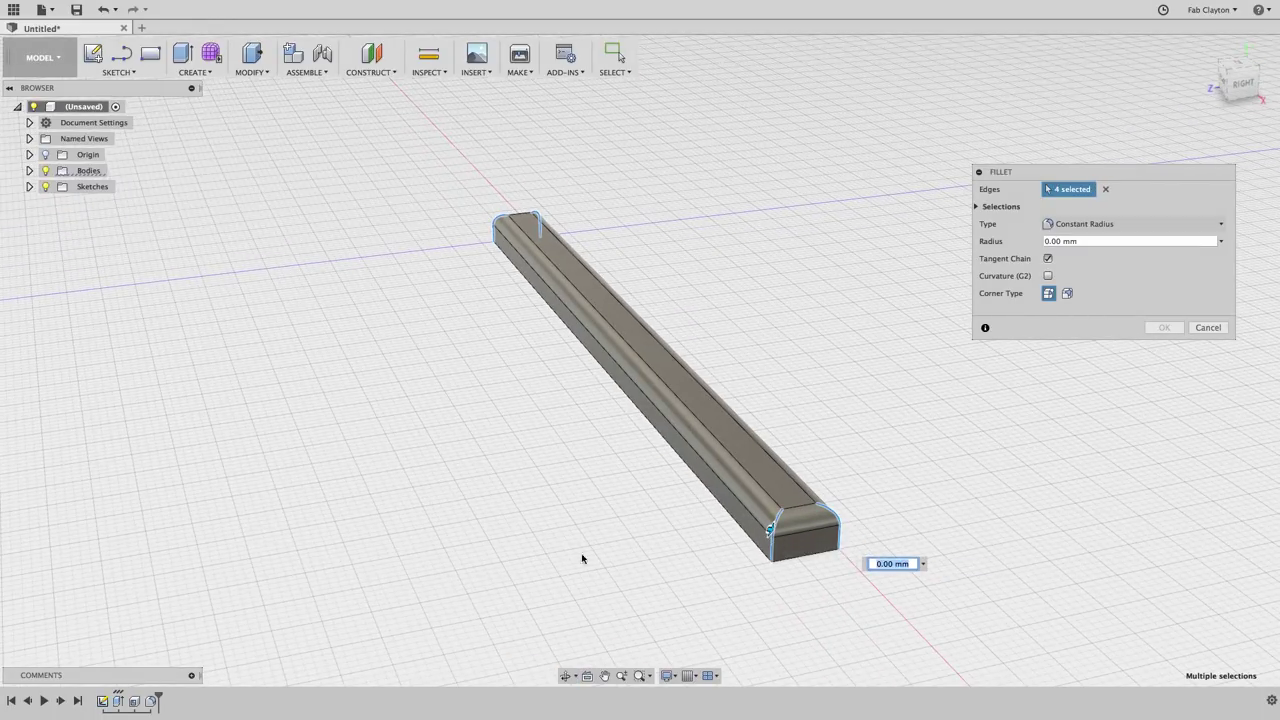
pyautogui.click(1053, 243)
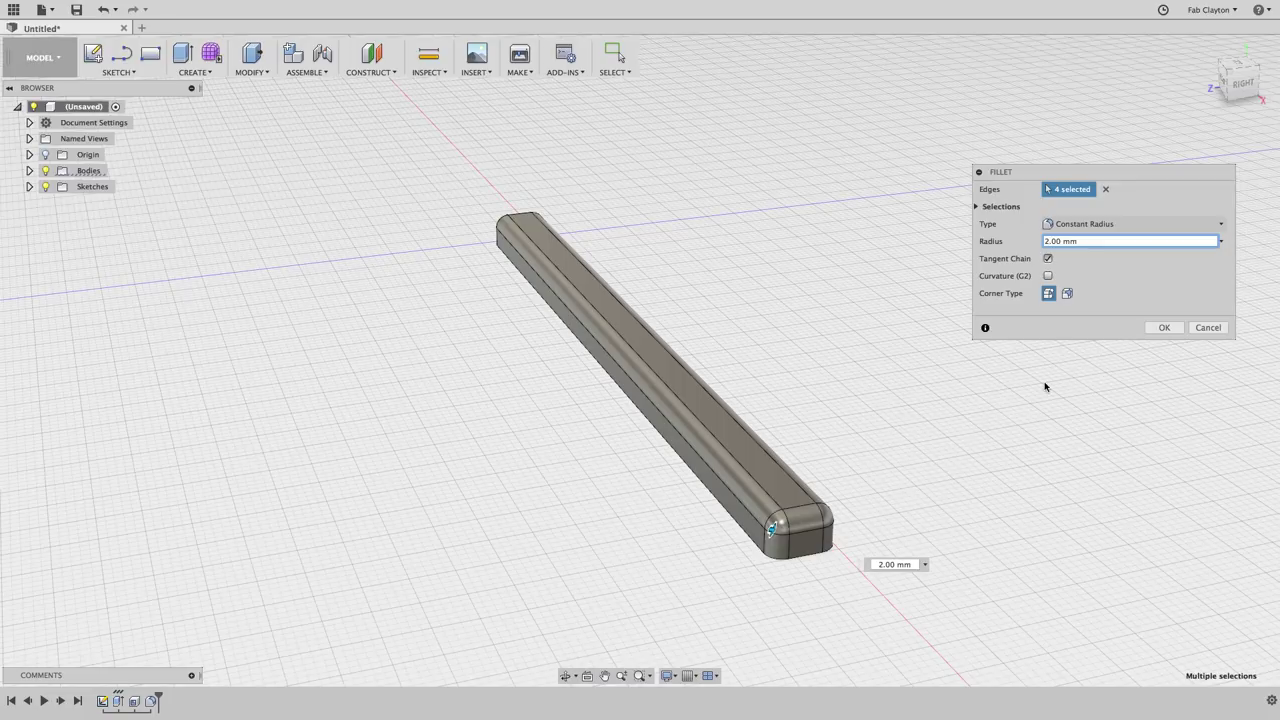
pyautogui.click(1164, 327)
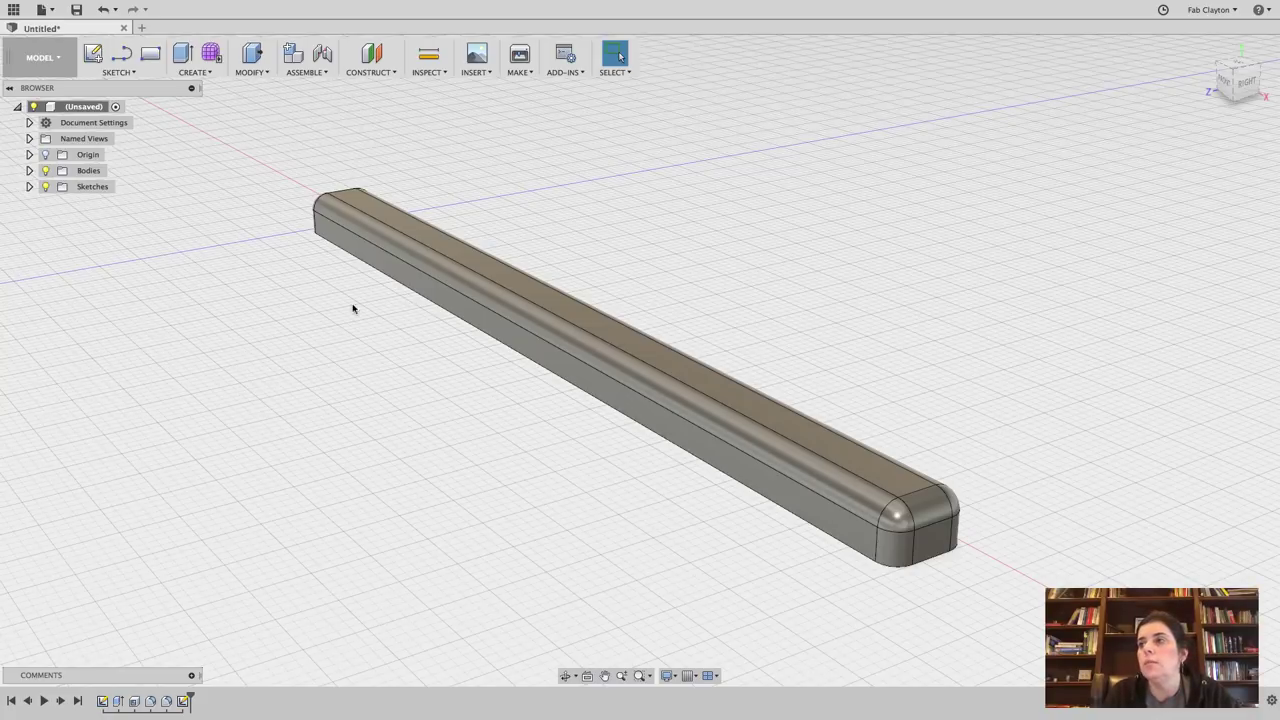
# Sketch a 4.5 mm center-diameter circle on the bar's top face, near the end beside the origin
pyautogui.click(120, 73)
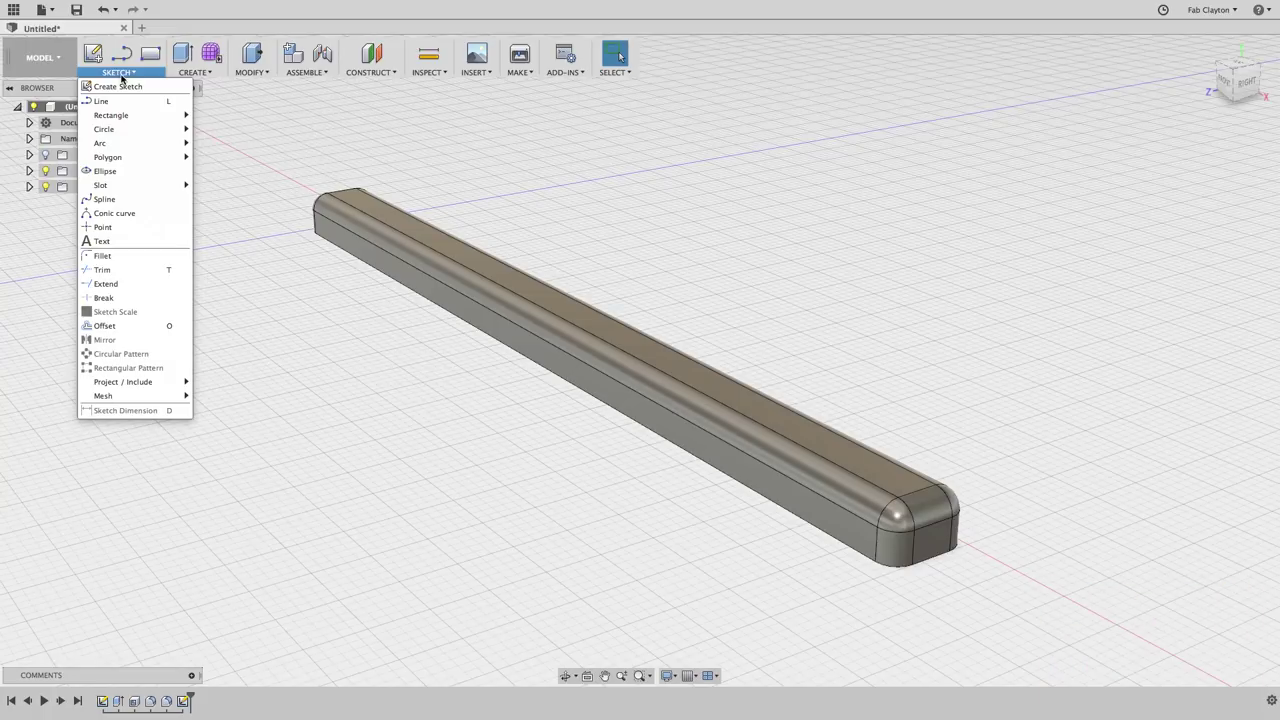
pyautogui.moveTo(135, 127)
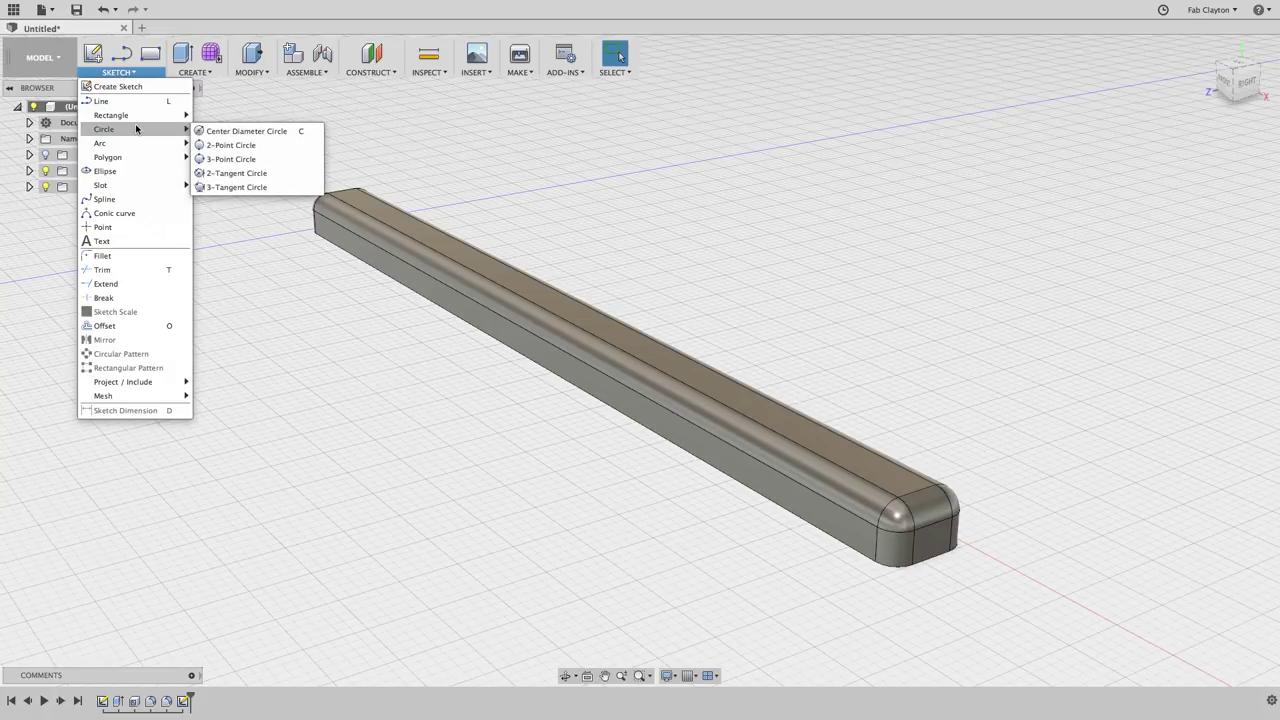
pyautogui.click(243, 135)
pyautogui.click(330, 200)
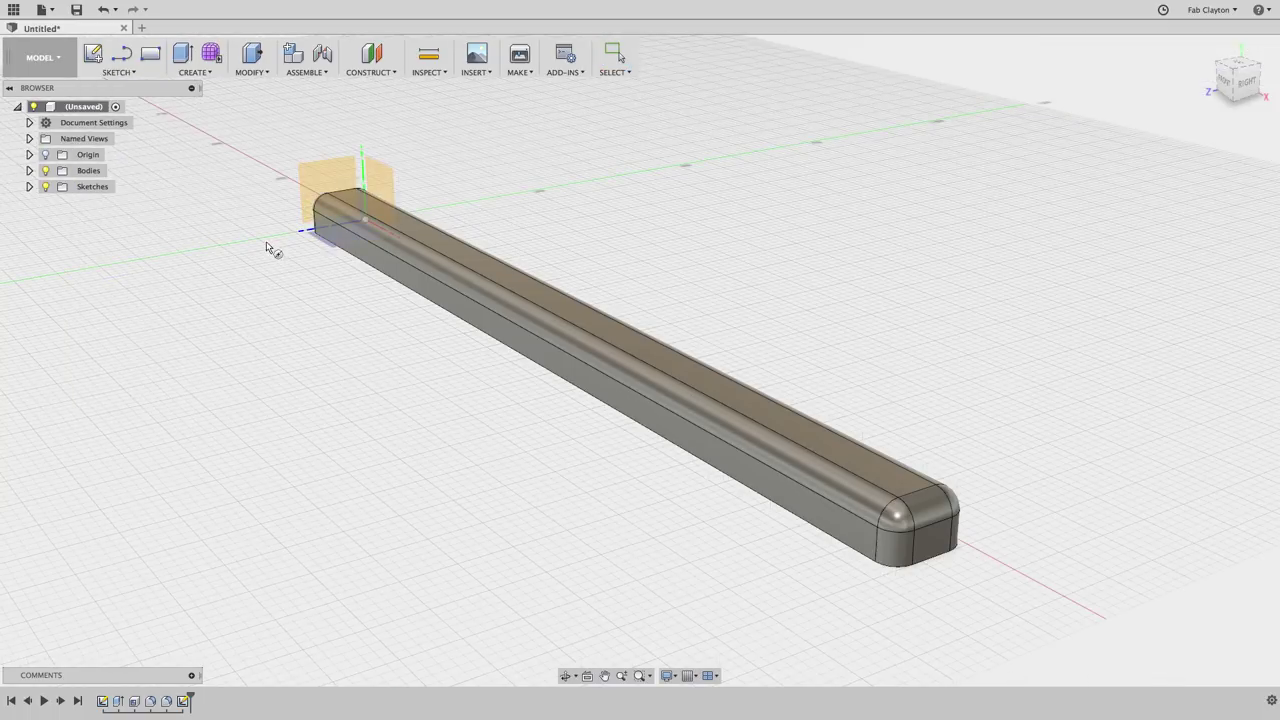
pyautogui.click(464, 257)
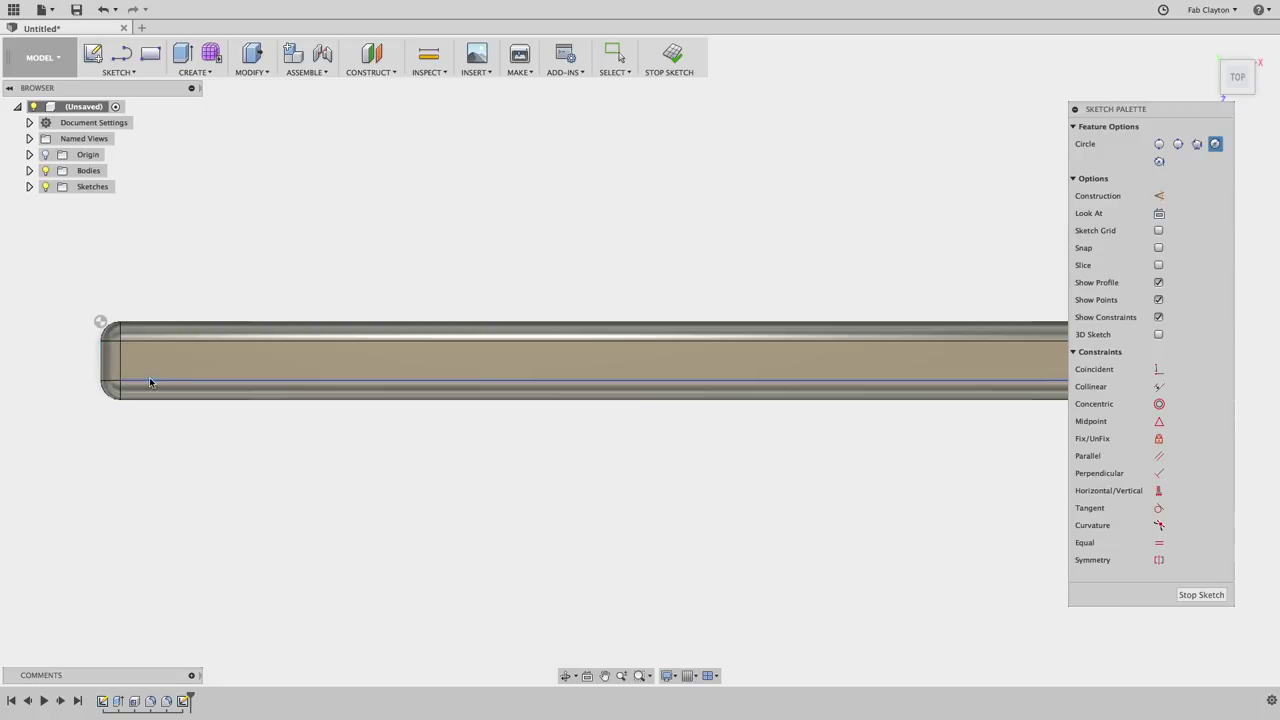
pyautogui.scroll(3, 157, 400)
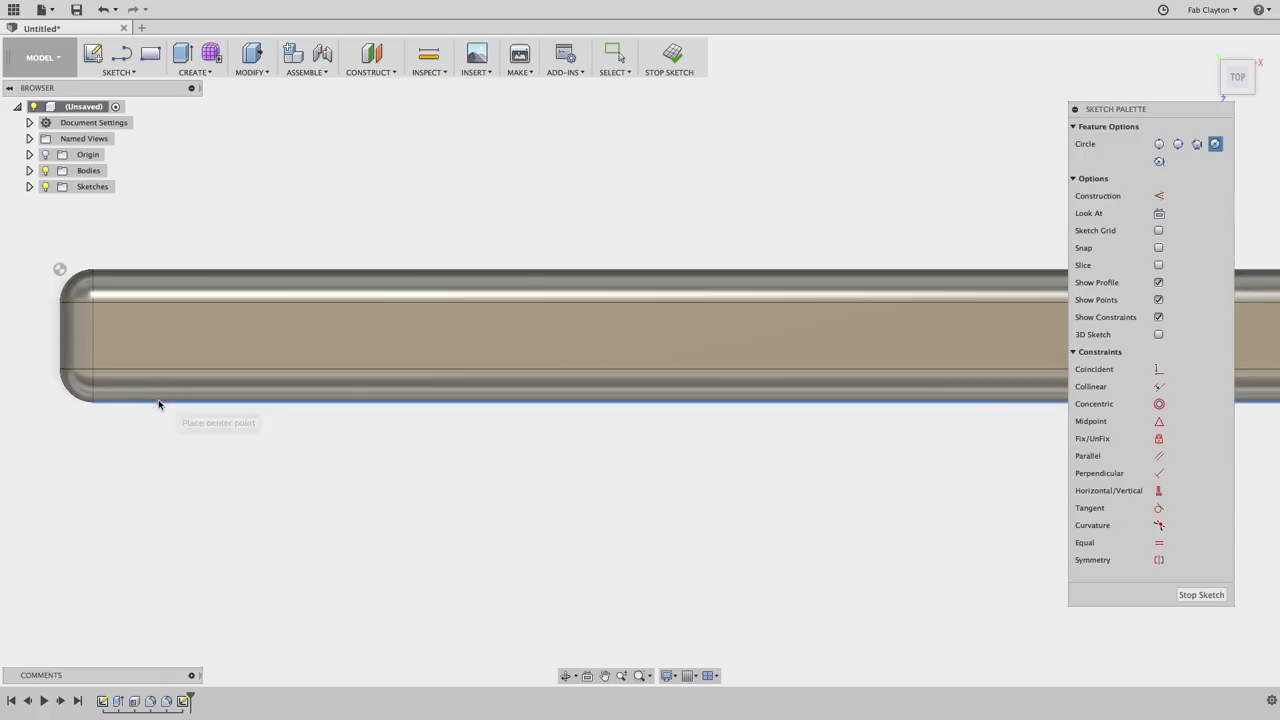
pyautogui.scroll(2, 123, 474)
pyautogui.moveTo(177, 471); pyautogui.dragTo(296, 490, button='middle')
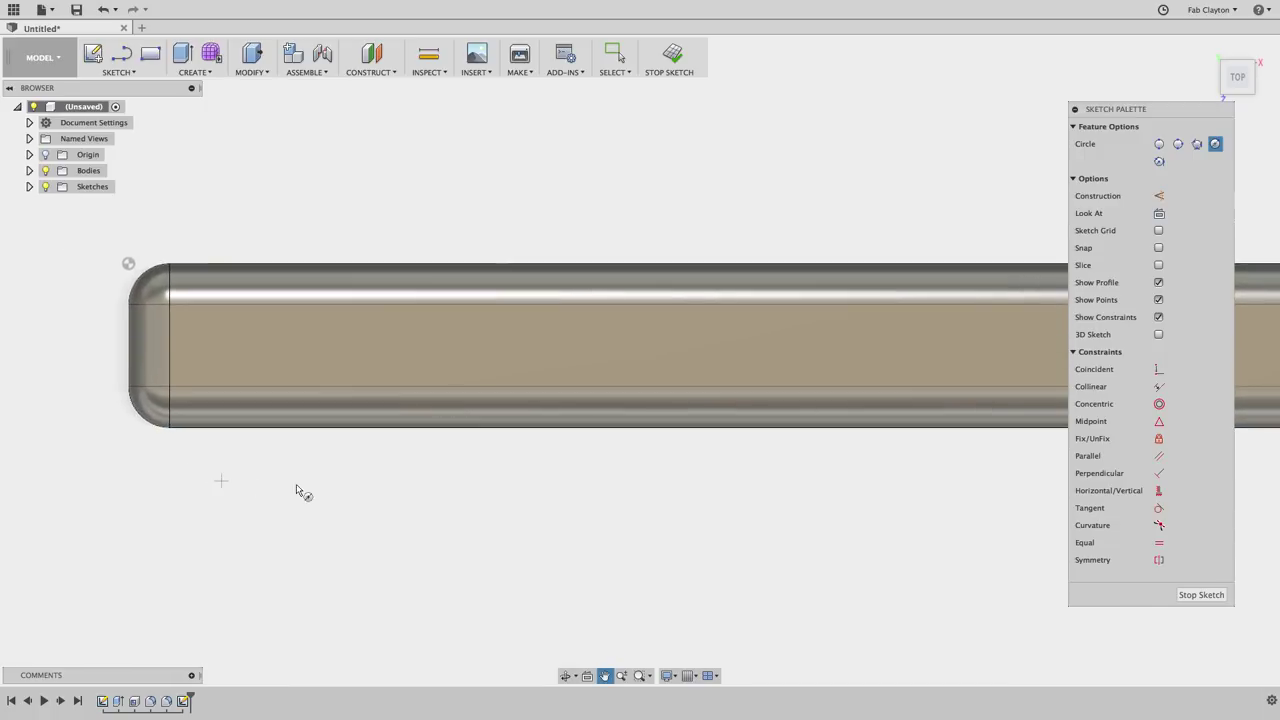
pyautogui.scroll(2, 280, 465)
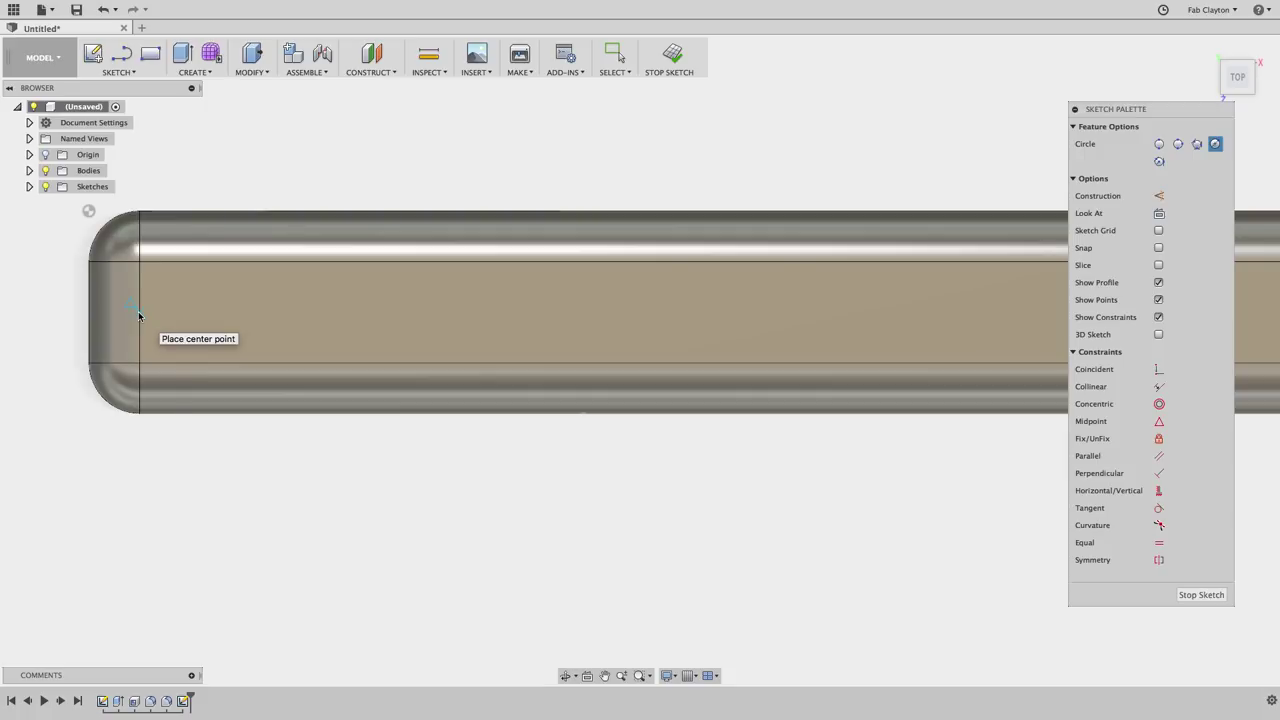
pyautogui.click(217, 315)
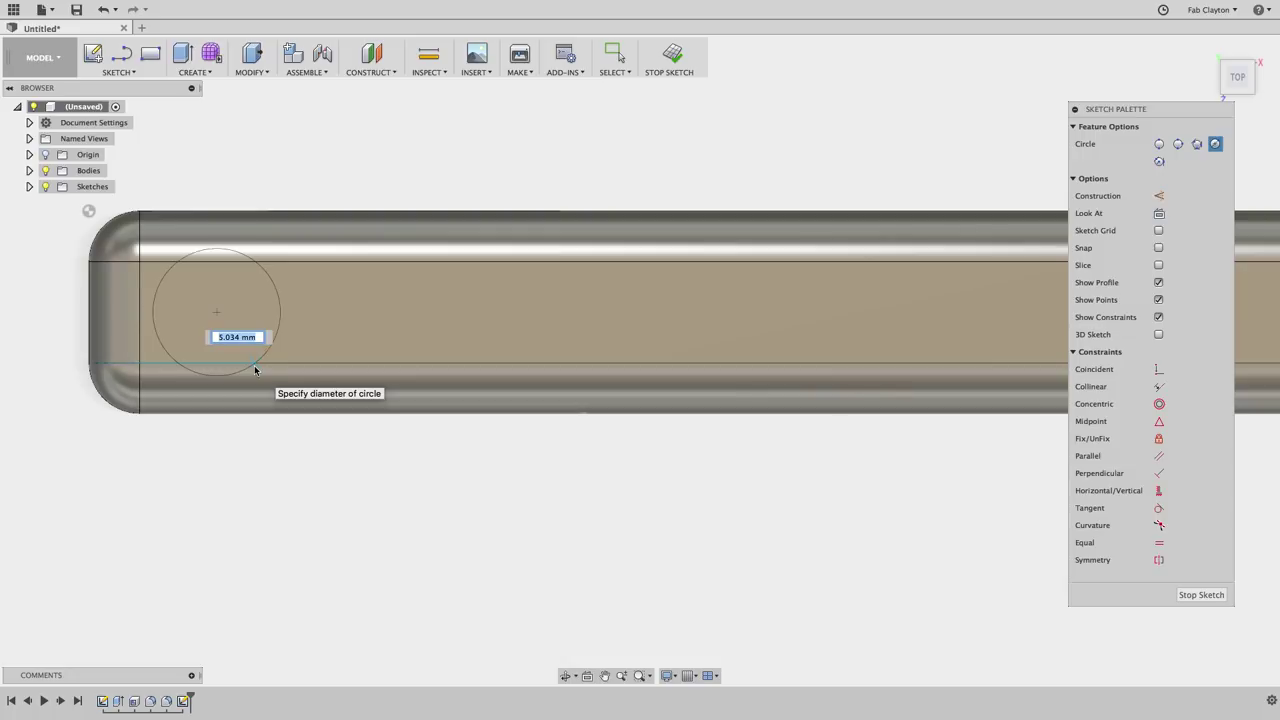
pyautogui.write('4.5')
pyautogui.press('Tab')
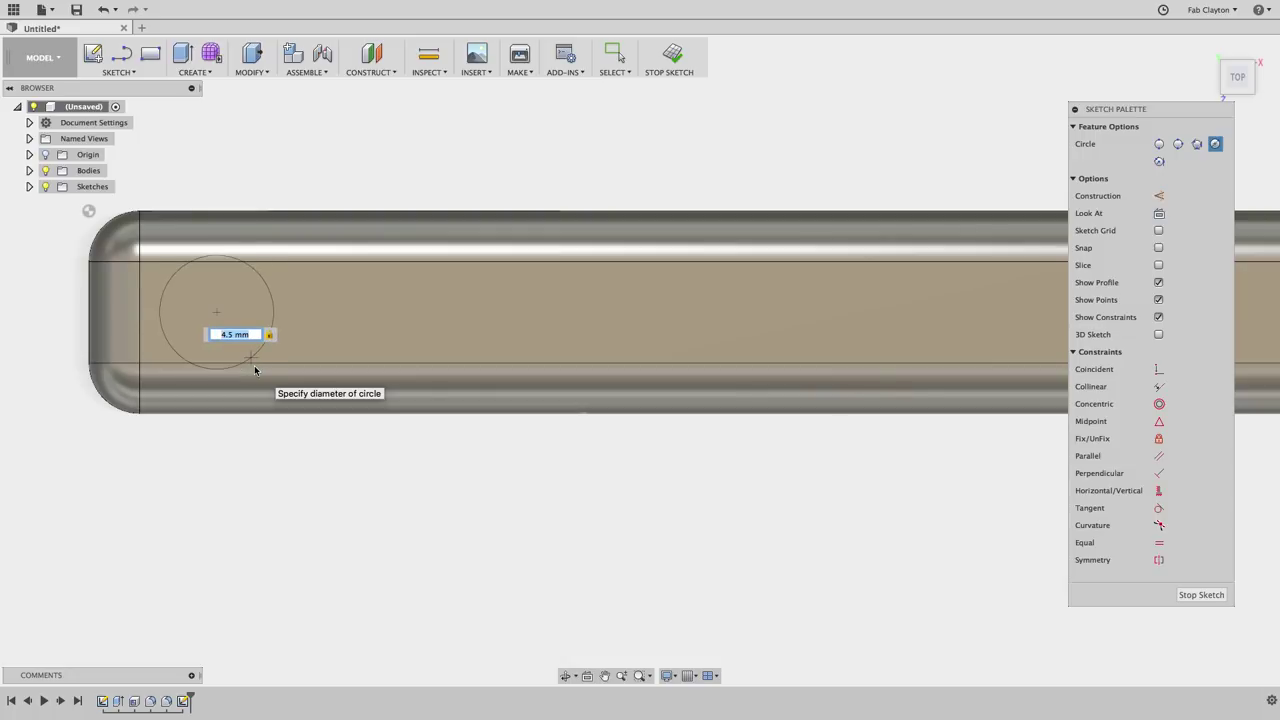
pyautogui.press('Return')
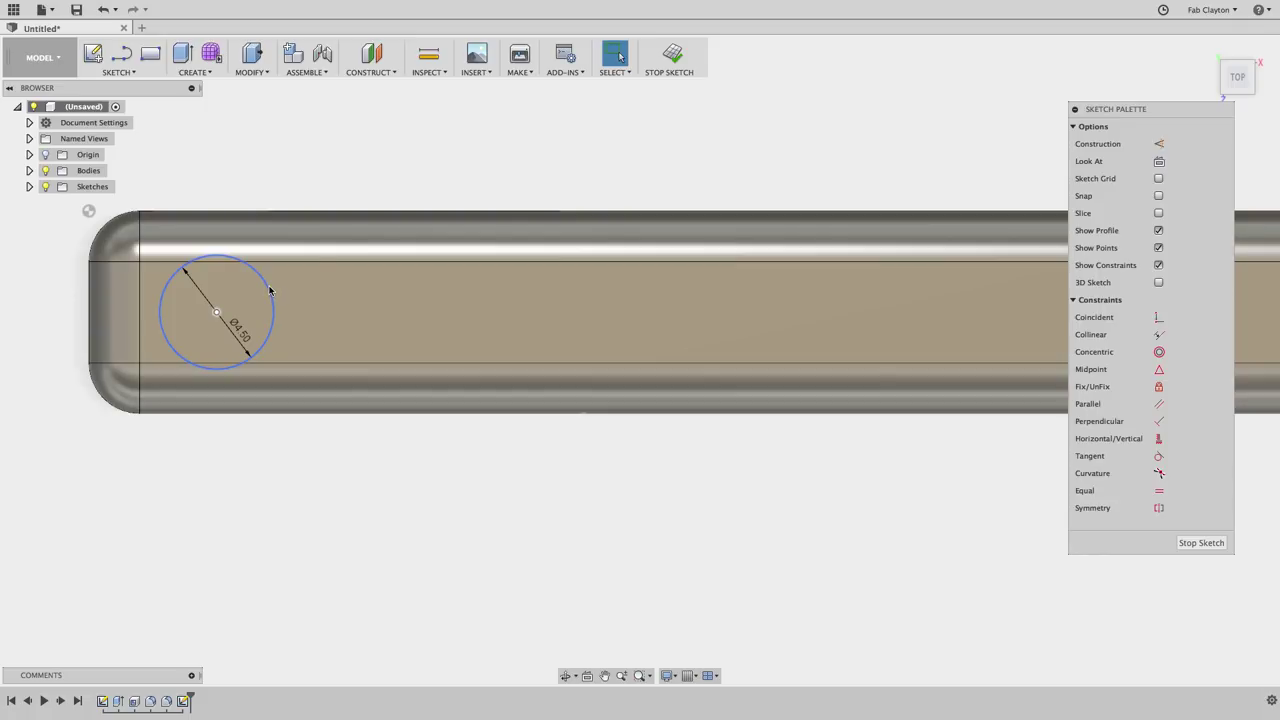
# Try moving the circle farther along the bar, and undo that move
pyautogui.click(268, 290)
pyautogui.moveTo(273, 325)
pyautogui.mouseDown()
pyautogui.moveTo(429, 318)
pyautogui.moveTo(290, 329)
pyautogui.moveTo(340, 372)
pyautogui.moveTo(315, 281)
pyautogui.moveTo(278, 352)
pyautogui.moveTo(270, 311)
pyautogui.moveTo(323, 323)
pyautogui.mouseUp()
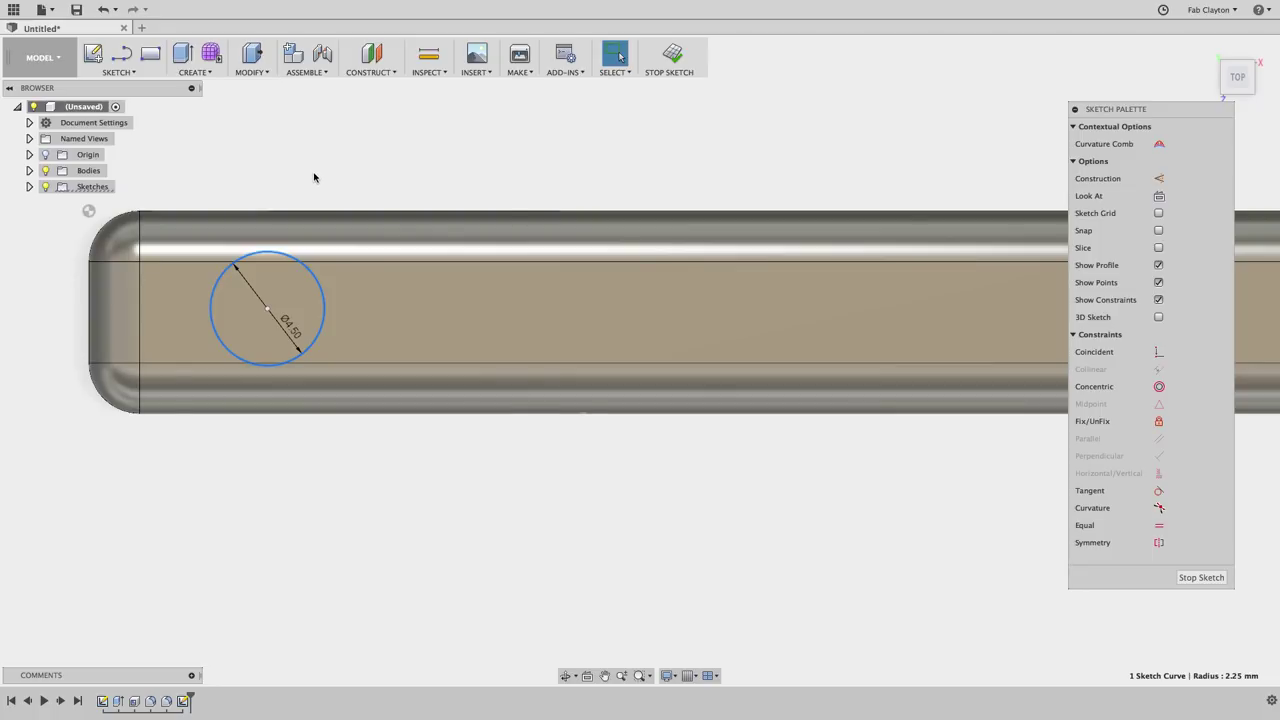
pyautogui.press('super+z')
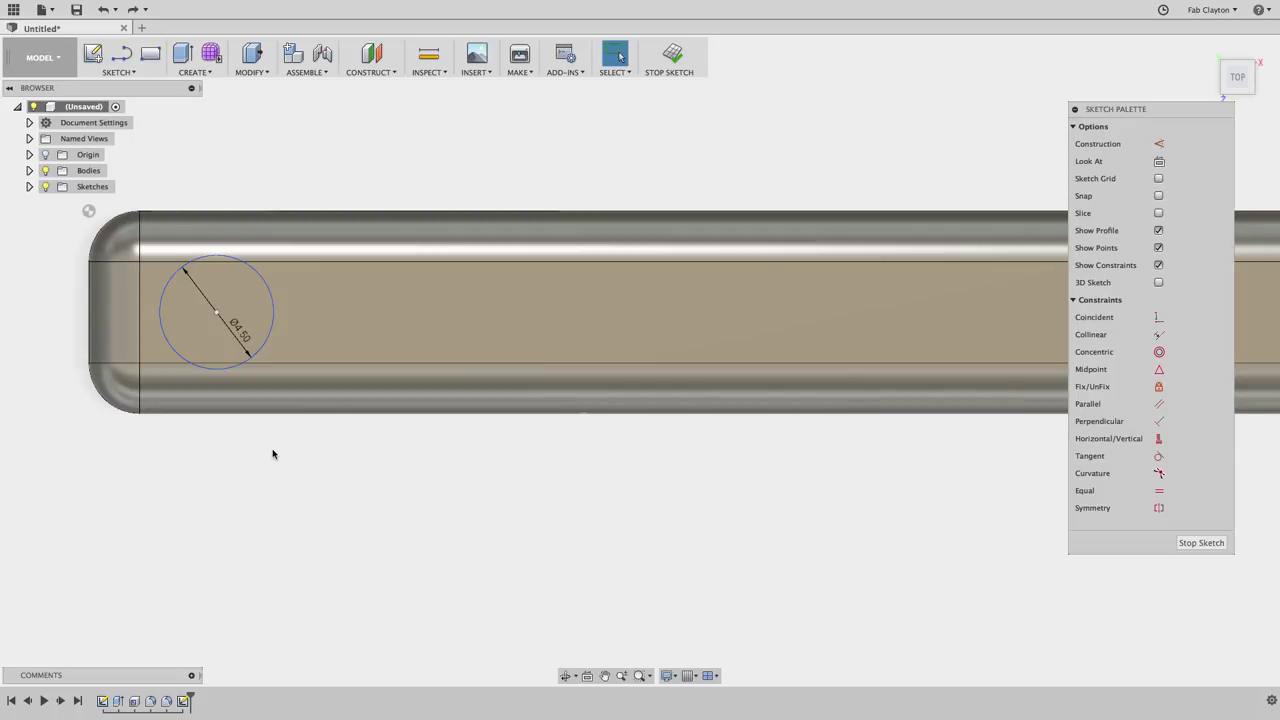
# Dimension the circle's center 5 mm from the bar's short end edge
pyautogui.press('d')
pyautogui.click(216, 313)
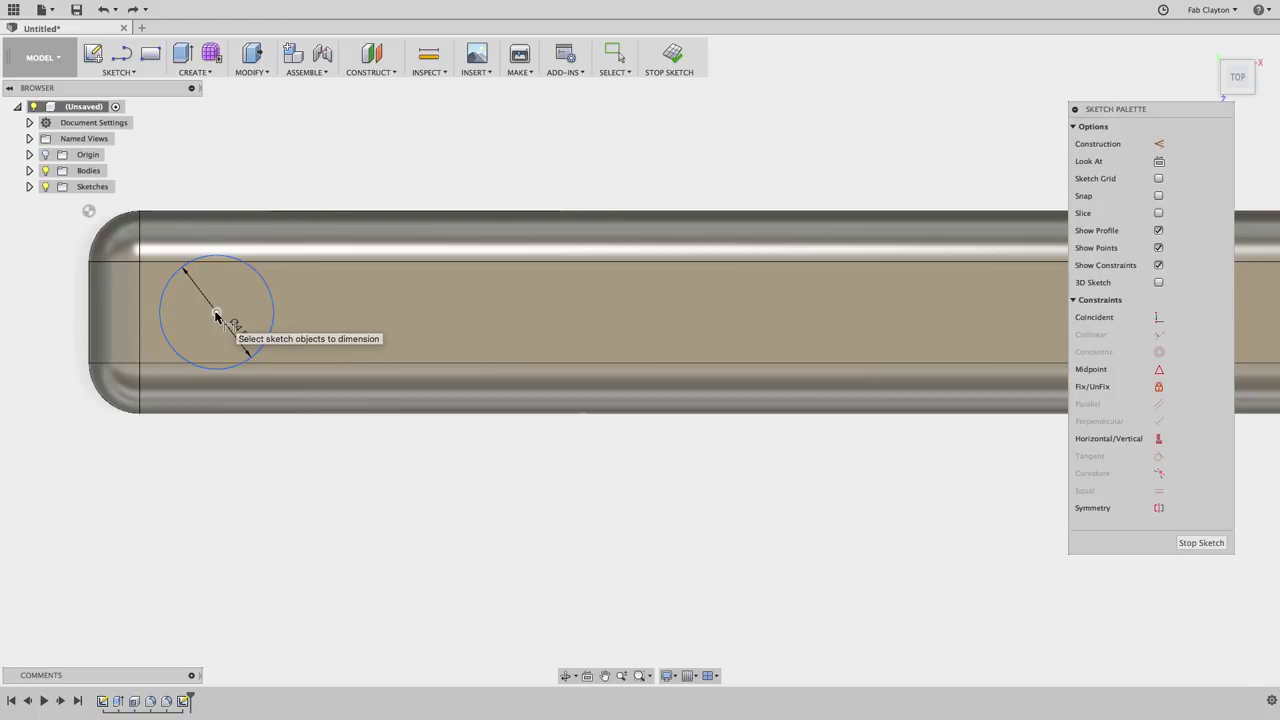
pyautogui.click(98, 330)
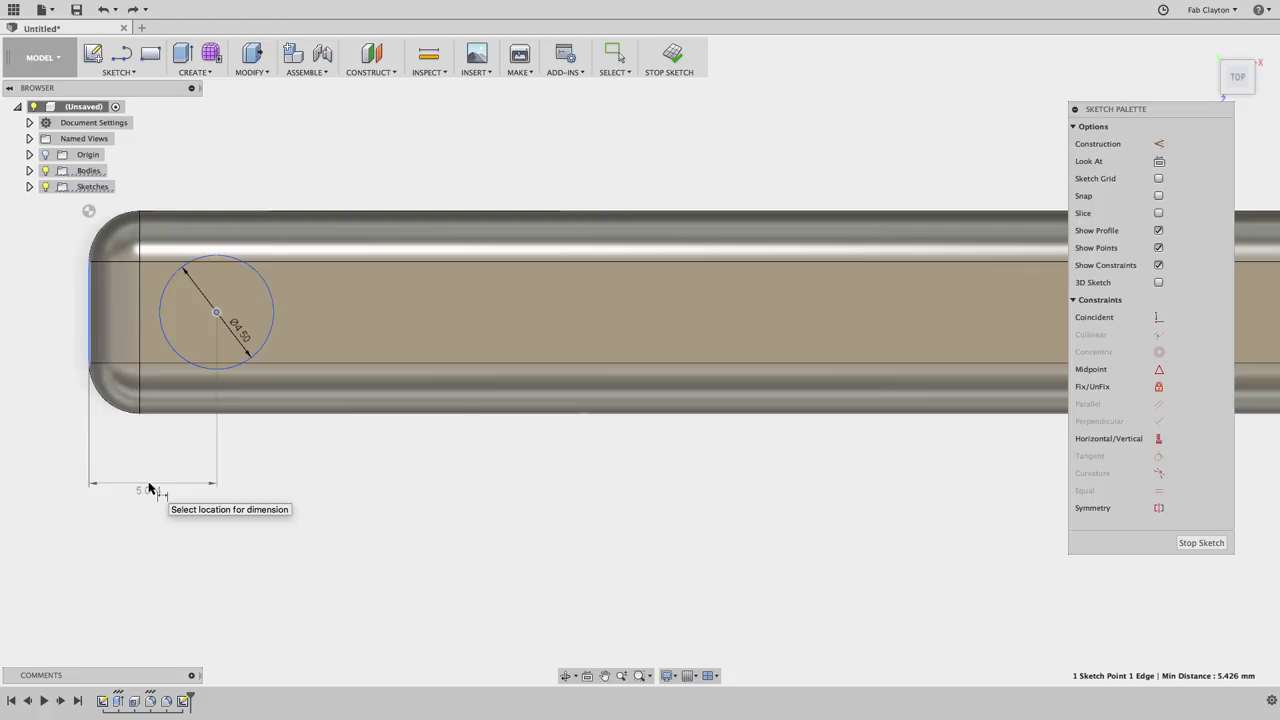
pyautogui.click(148, 488)
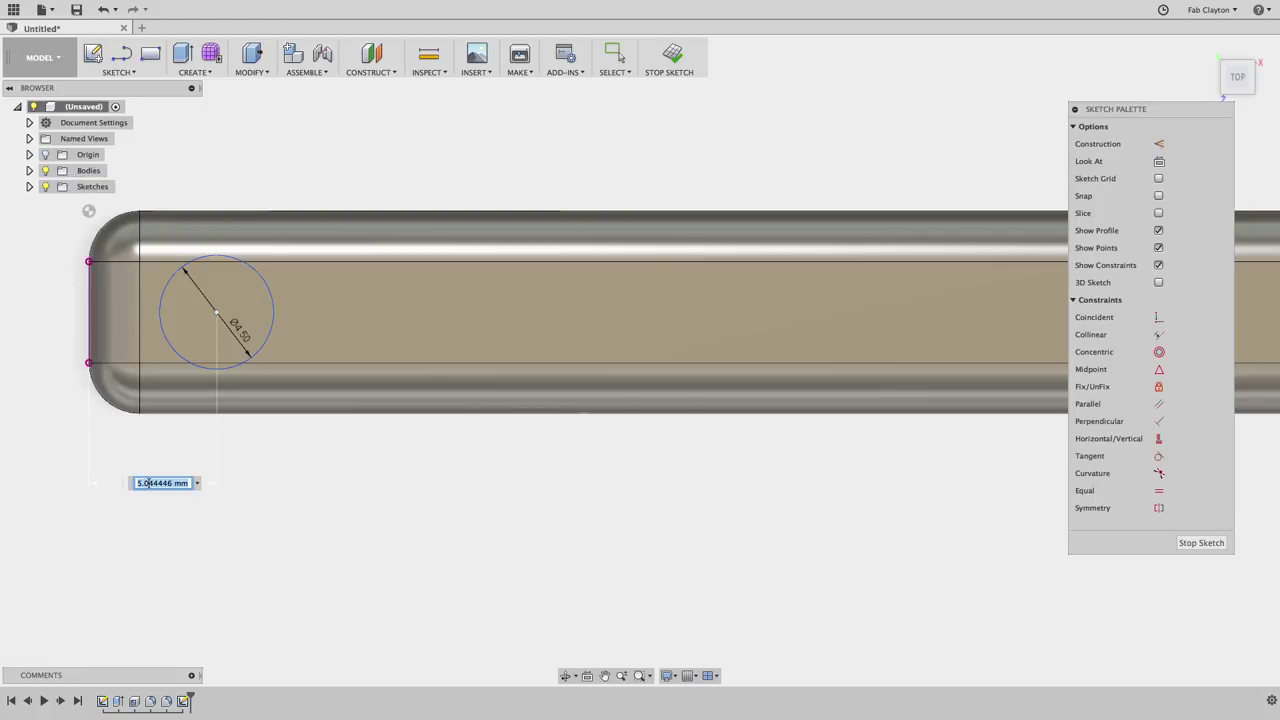
pyautogui.write('5')
pyautogui.press('Return')
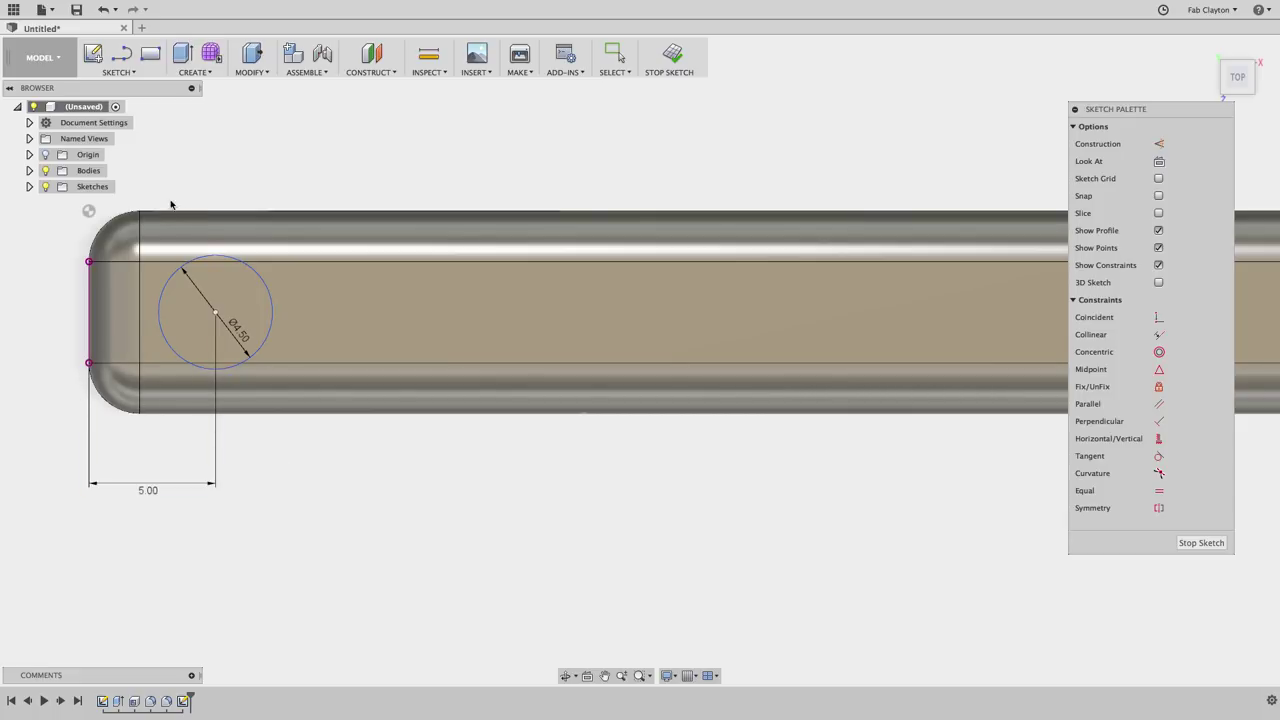
# Dimension the circle's center 4 mm from the bar's long outer edge
pyautogui.click(215, 313)
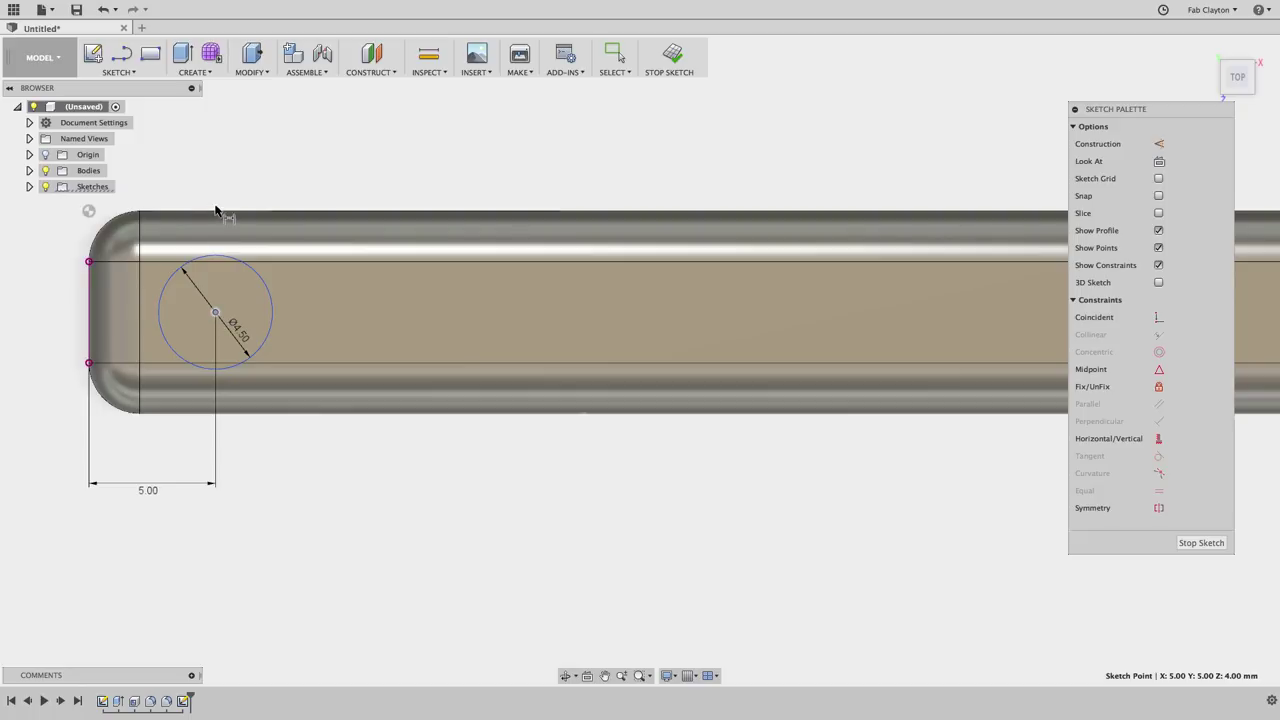
pyautogui.click(180, 213)
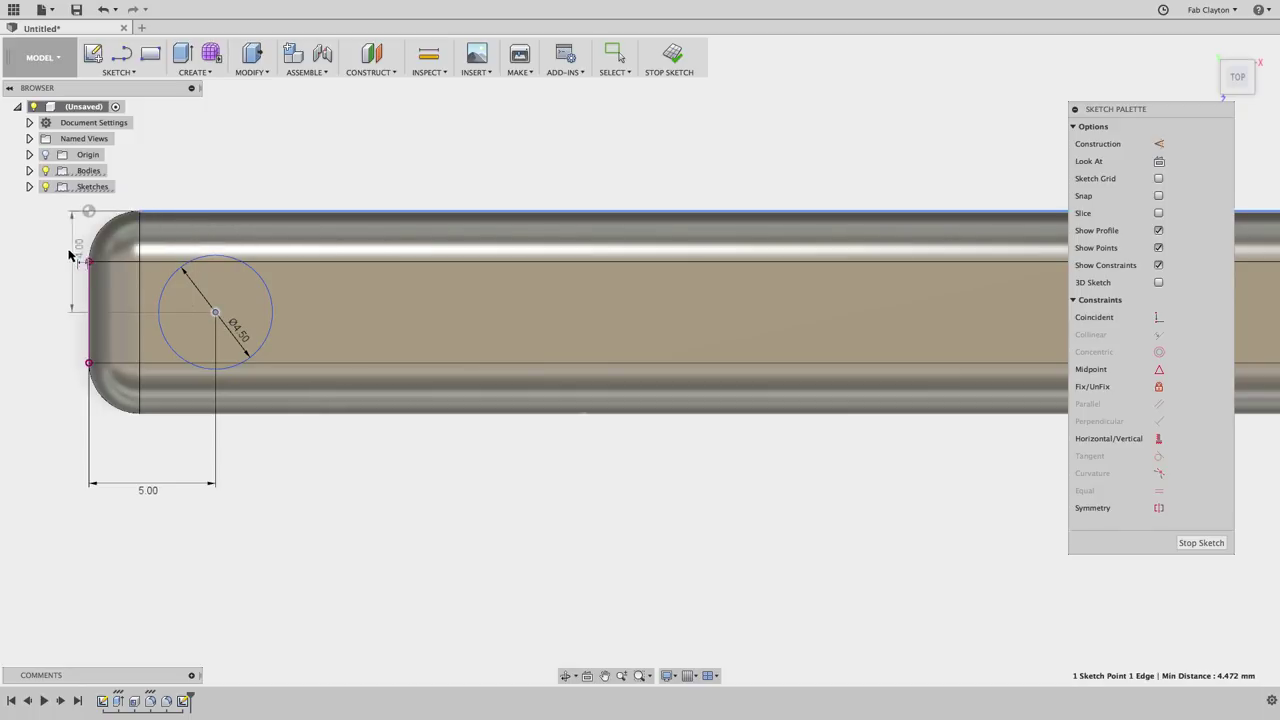
pyautogui.click(55, 290)
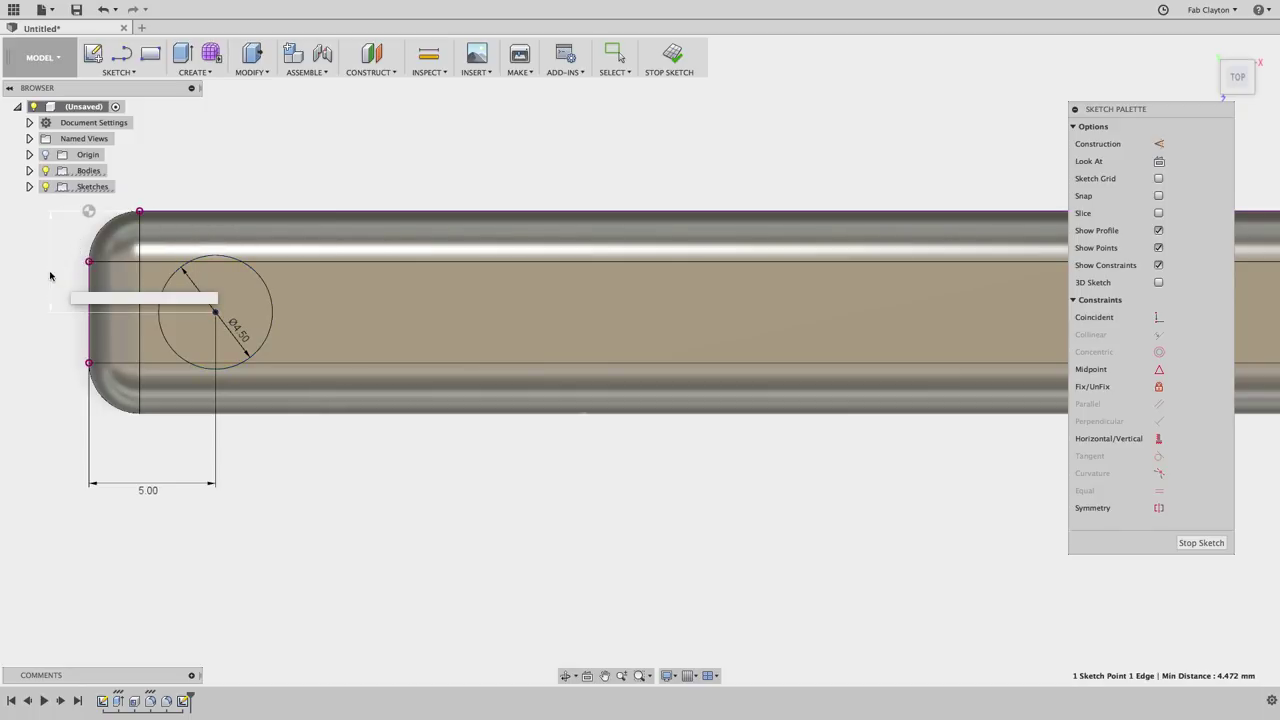
pyautogui.press('Return')
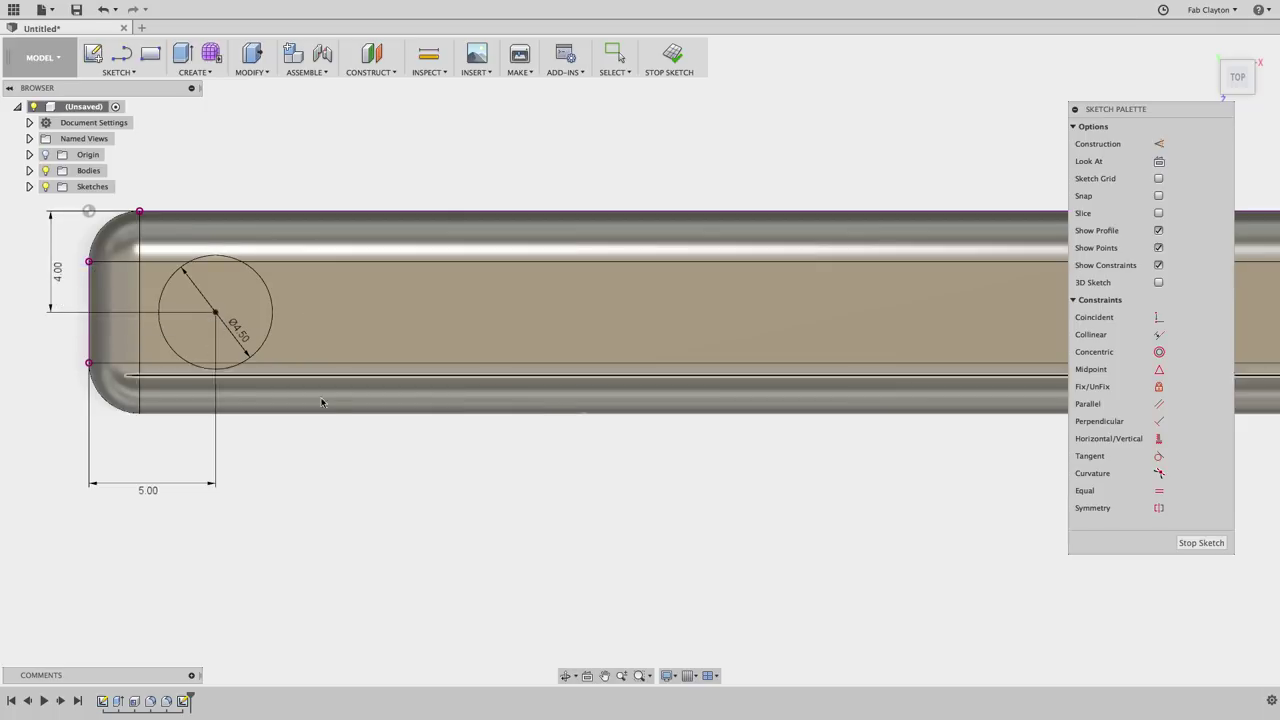
pyautogui.click(268, 344)
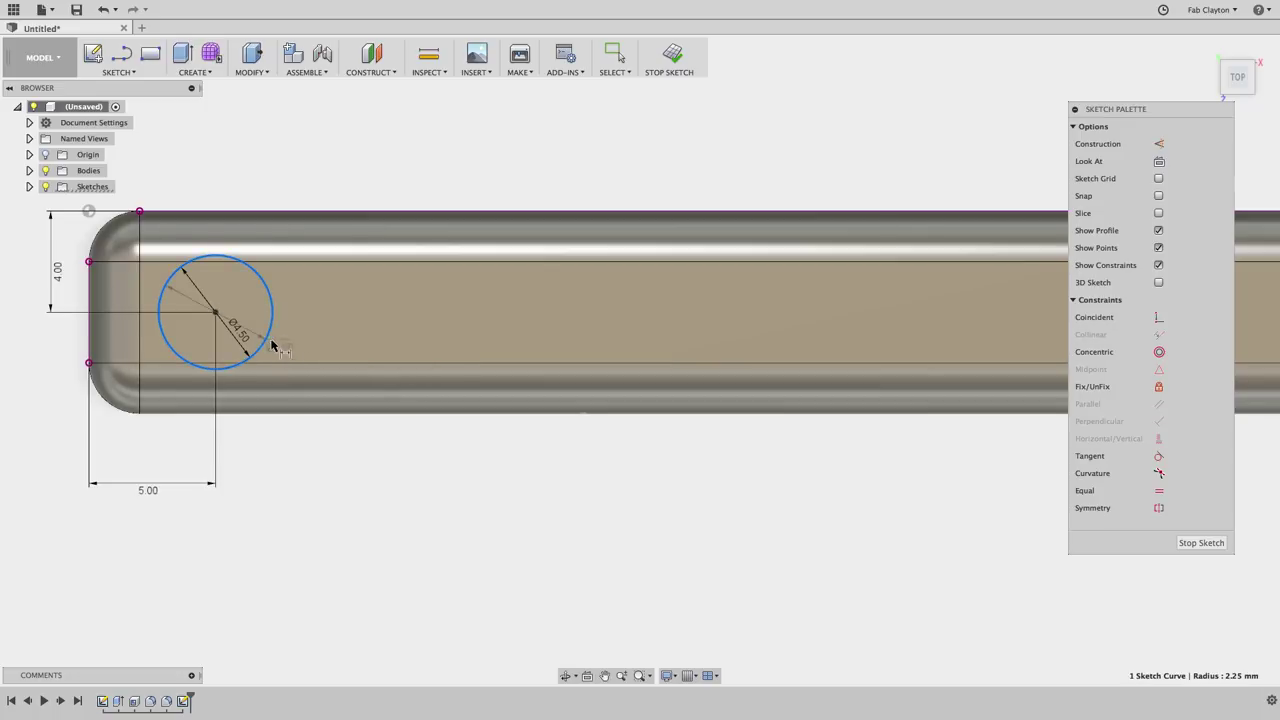
pyautogui.press('Escape')
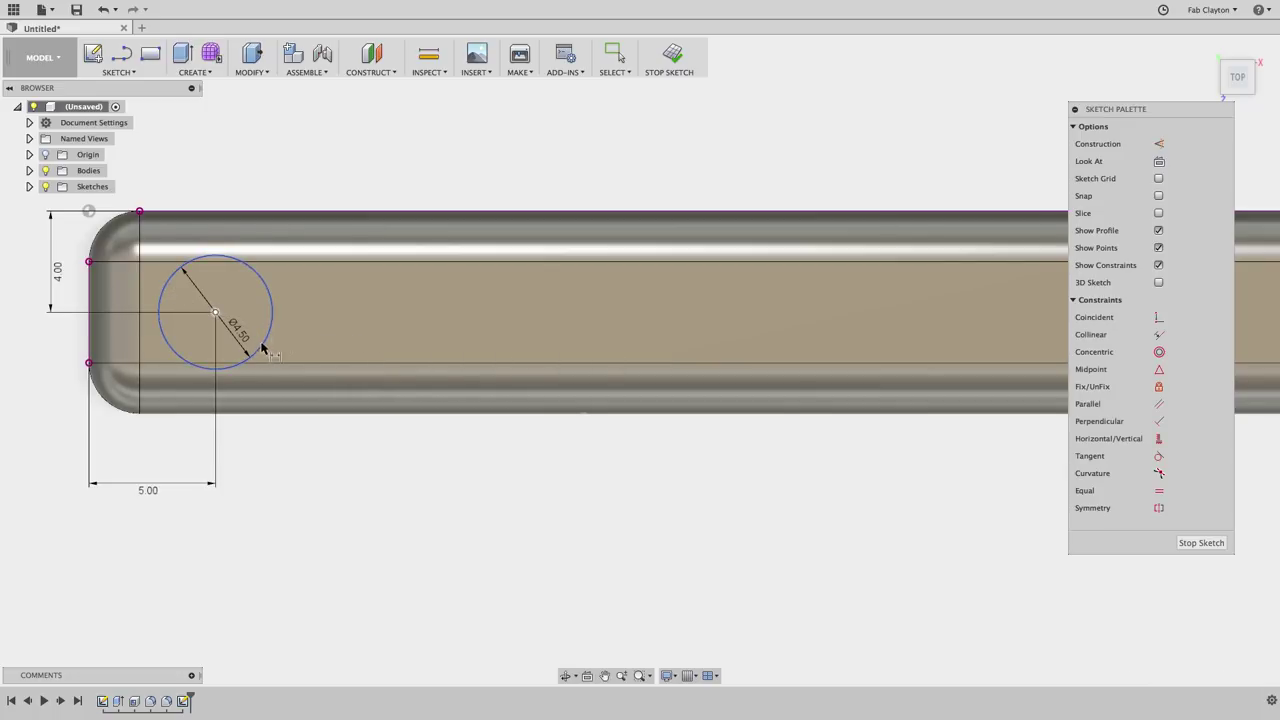
pyautogui.press('Escape')
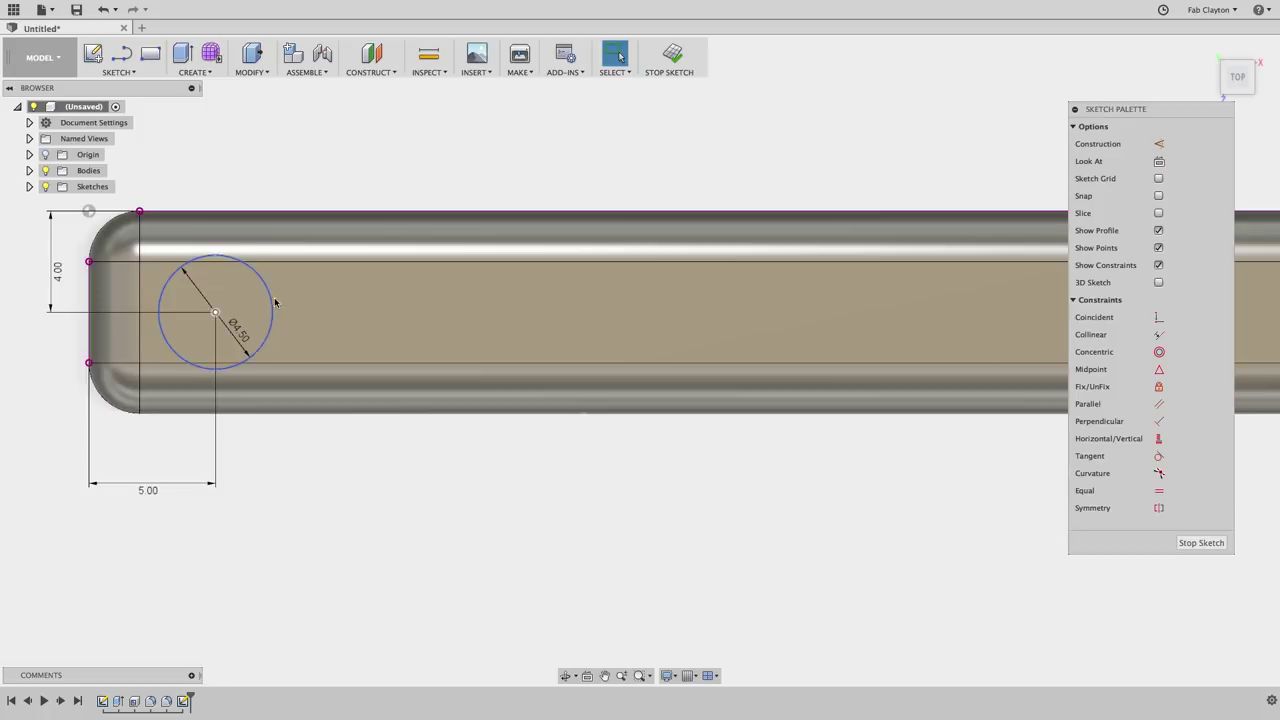
pyautogui.click(271, 305)
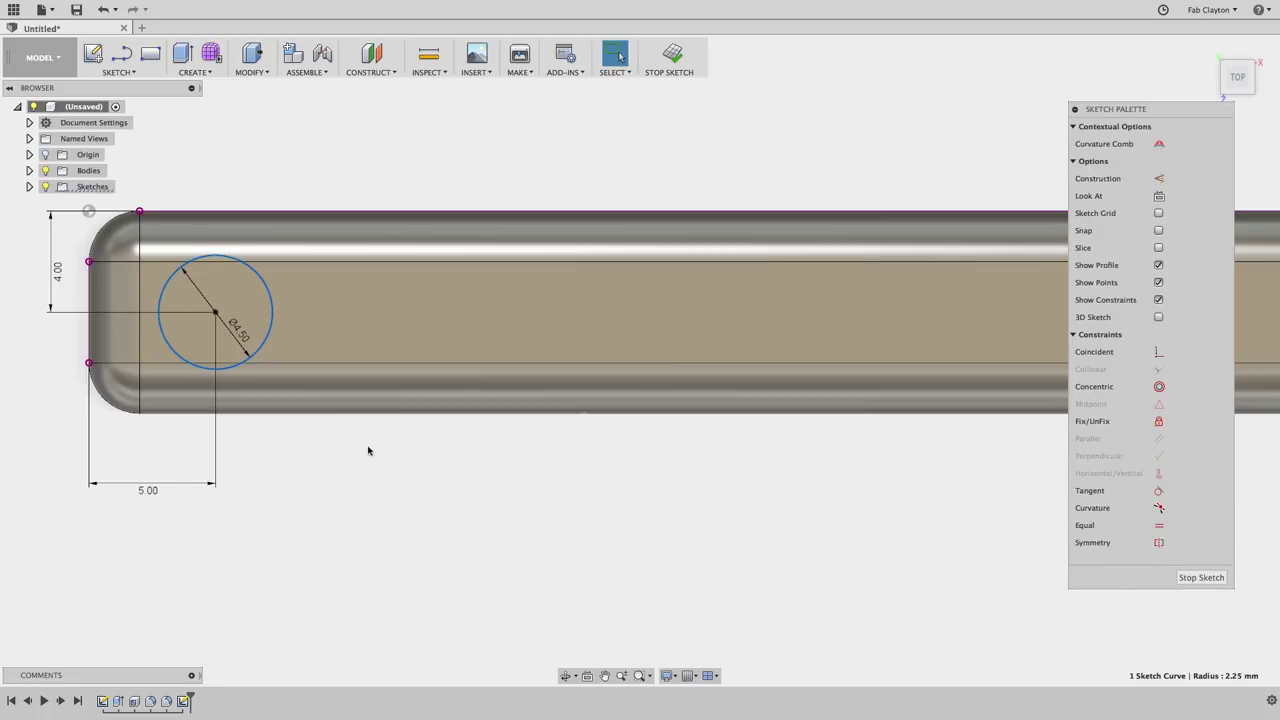
pyautogui.click(260, 303)
pyautogui.click(556, 482)
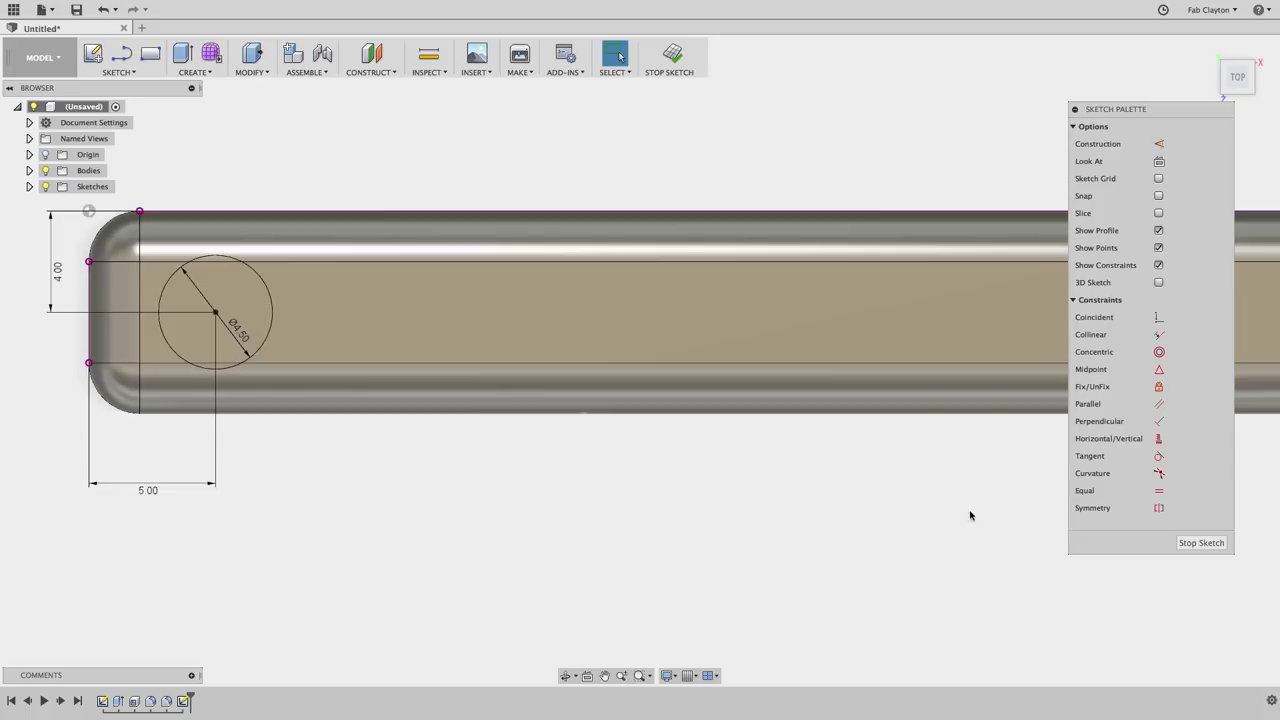
# Finish the circle sketch and select all three regions of the circle on the bar's top face for Press Pull
pyautogui.click(1200, 543)
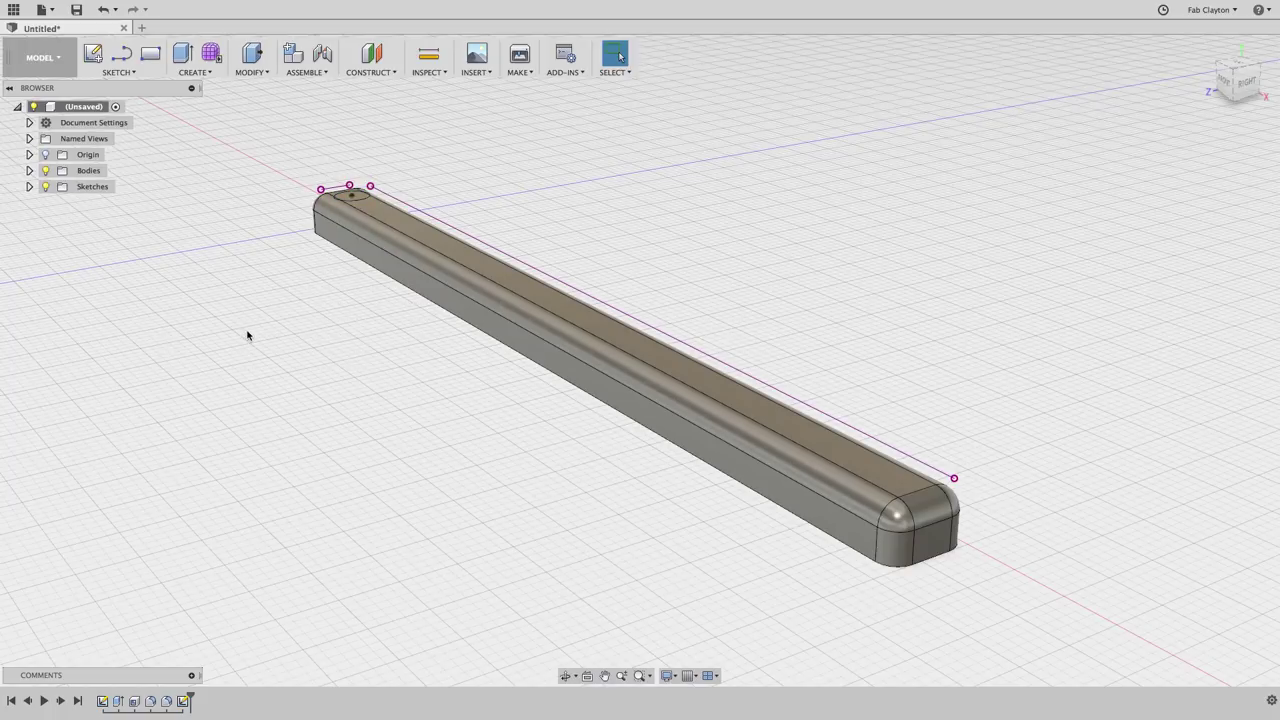
pyautogui.scroll(3, 249, 337)
pyautogui.moveTo(334, 274); pyautogui.dragTo(338, 512, button='middle')
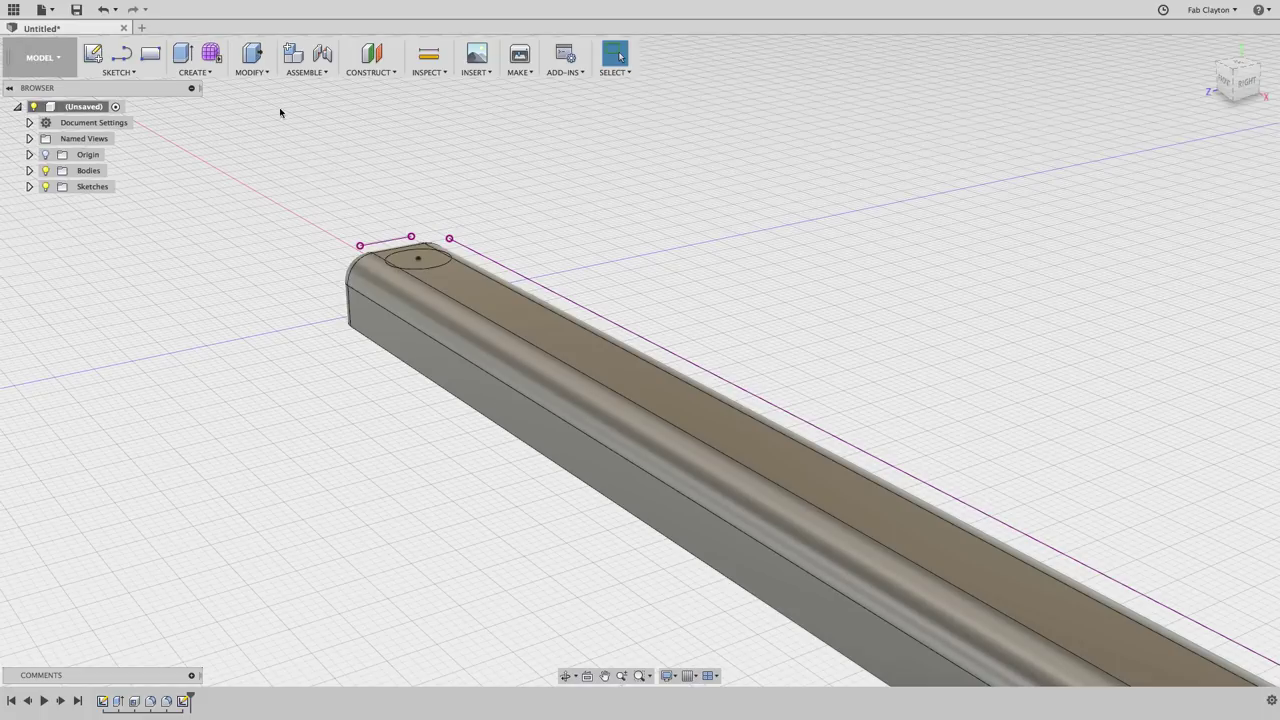
pyautogui.click(258, 73)
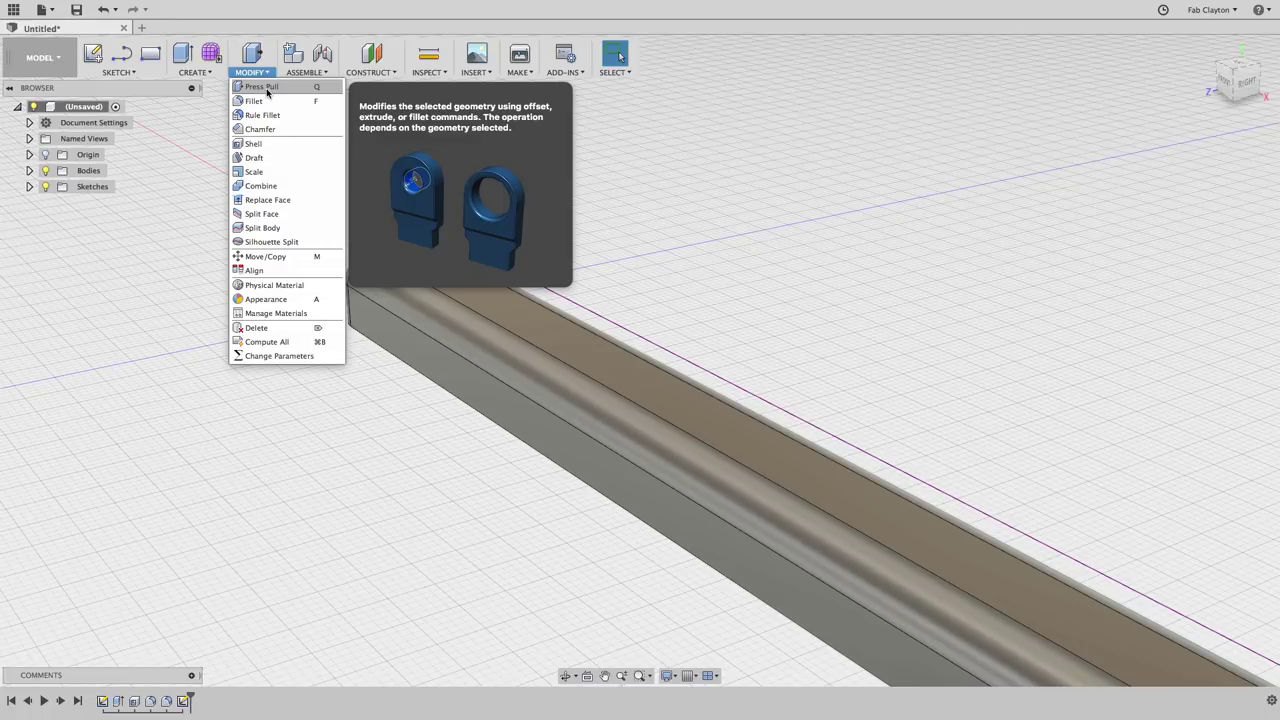
pyautogui.click(264, 88)
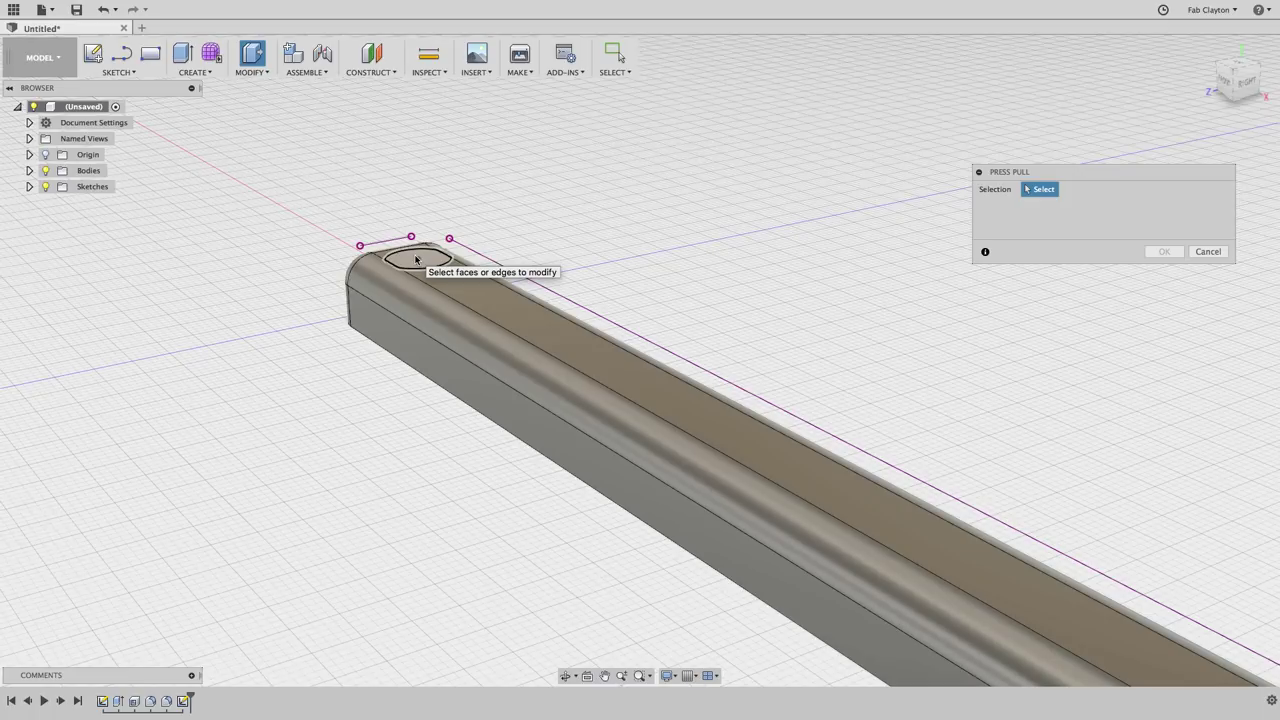
pyautogui.scroll(5, 410, 360)
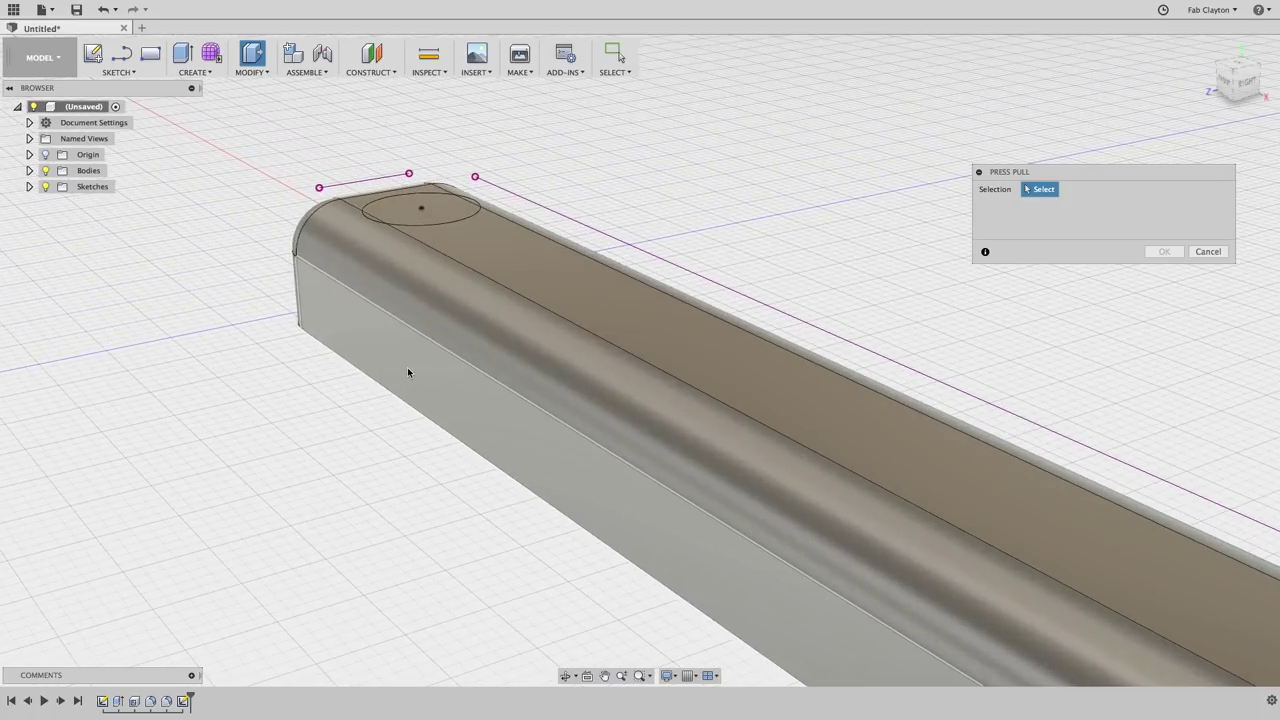
pyautogui.scroll(1, 1054, 157)
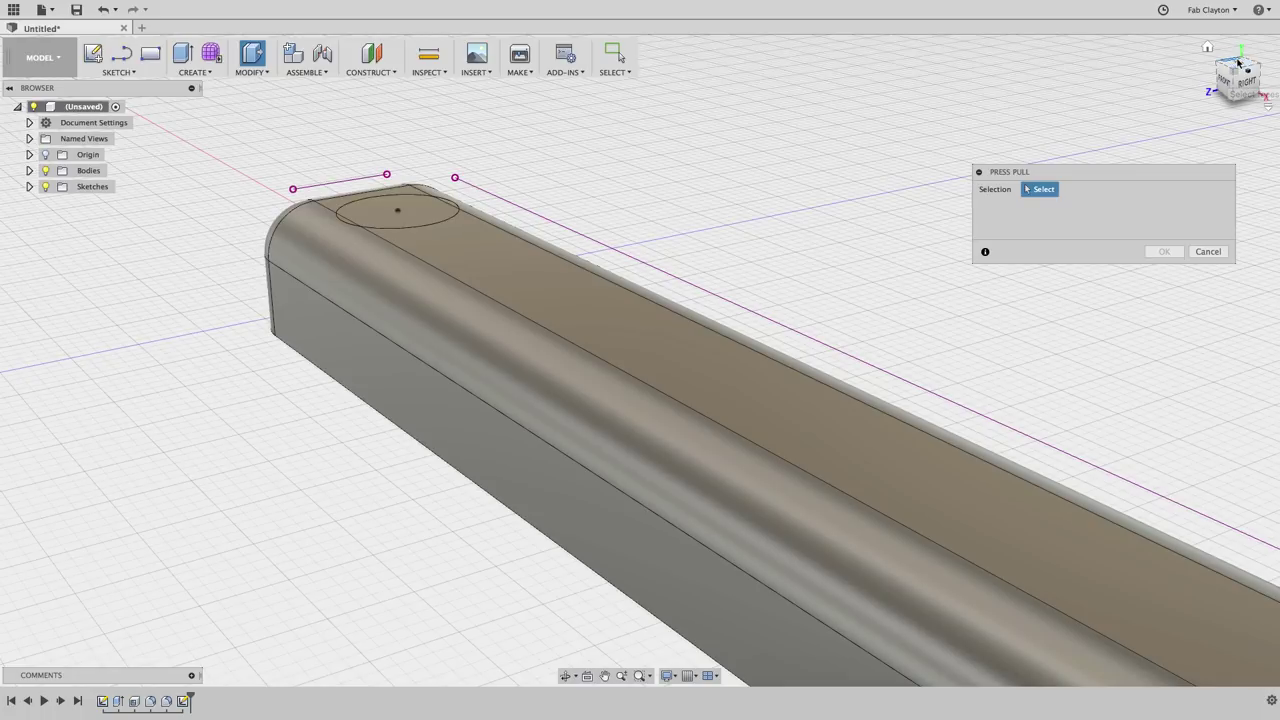
pyautogui.click(1238, 62)
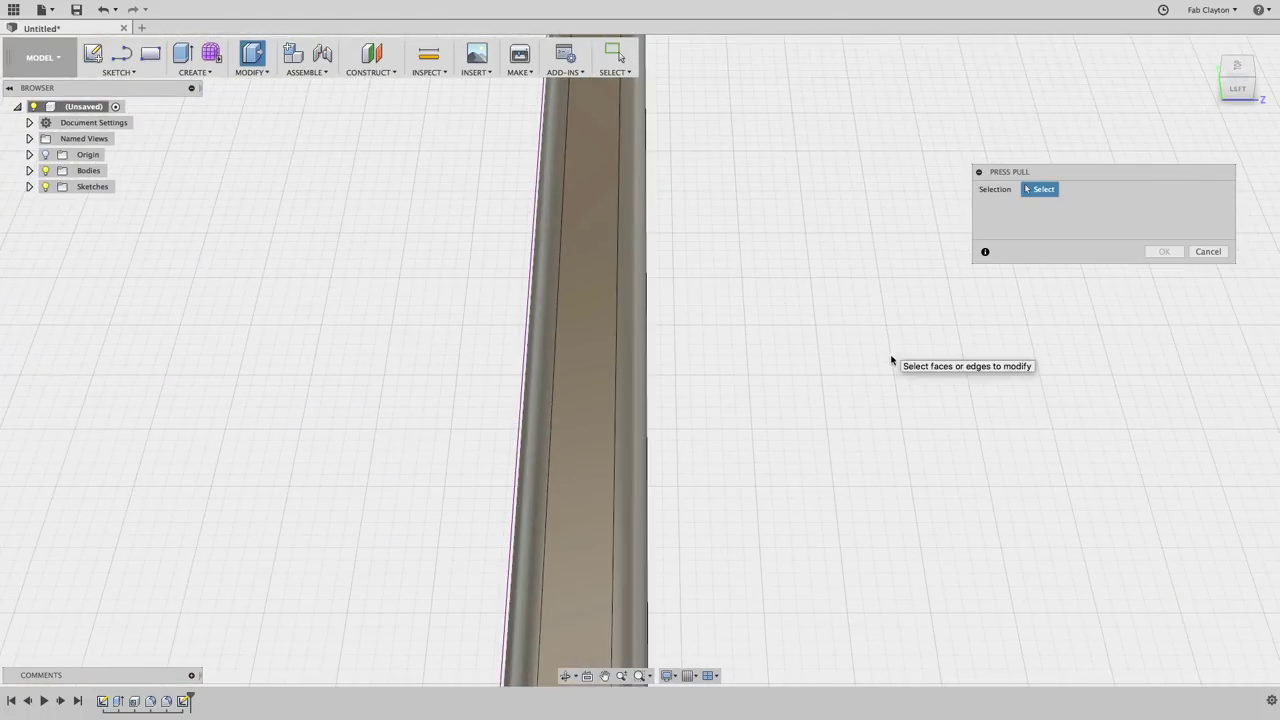
pyautogui.keyDown('shift'); pyautogui.moveTo(892, 360); pyautogui.dragTo(877, 74, button='middle'); pyautogui.keyUp('shift')
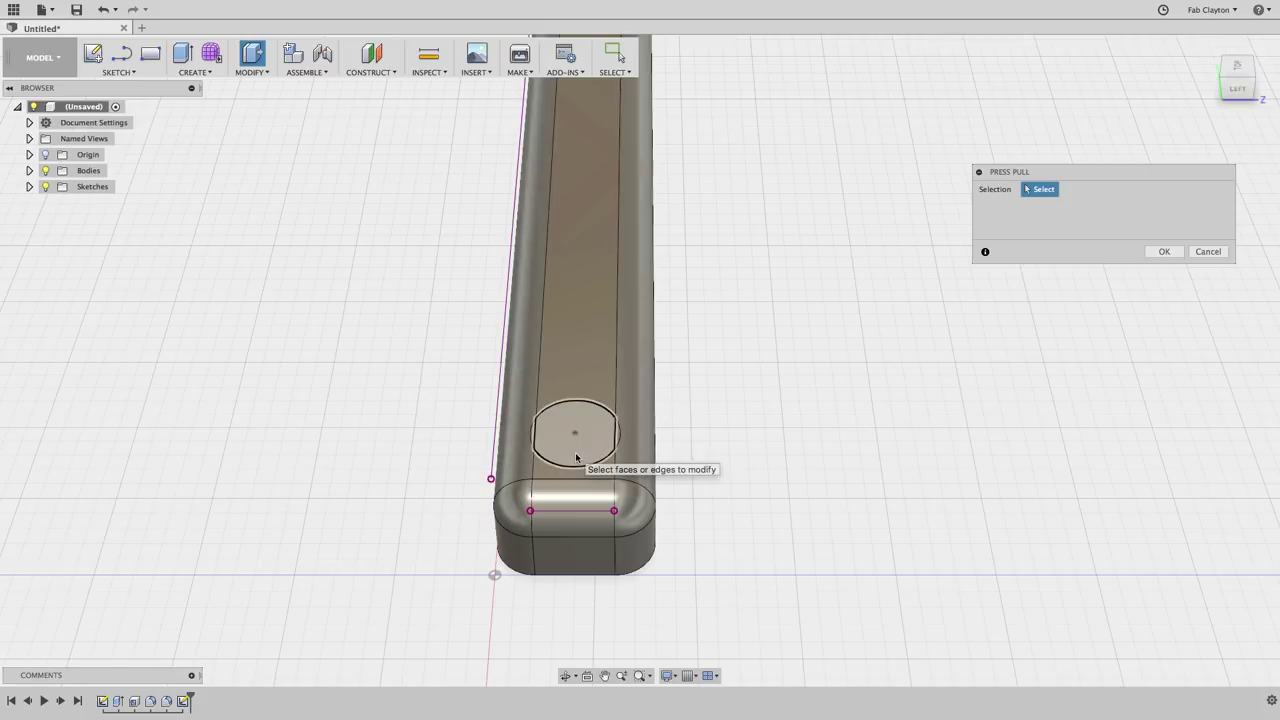
pyautogui.scroll(5, 577, 458)
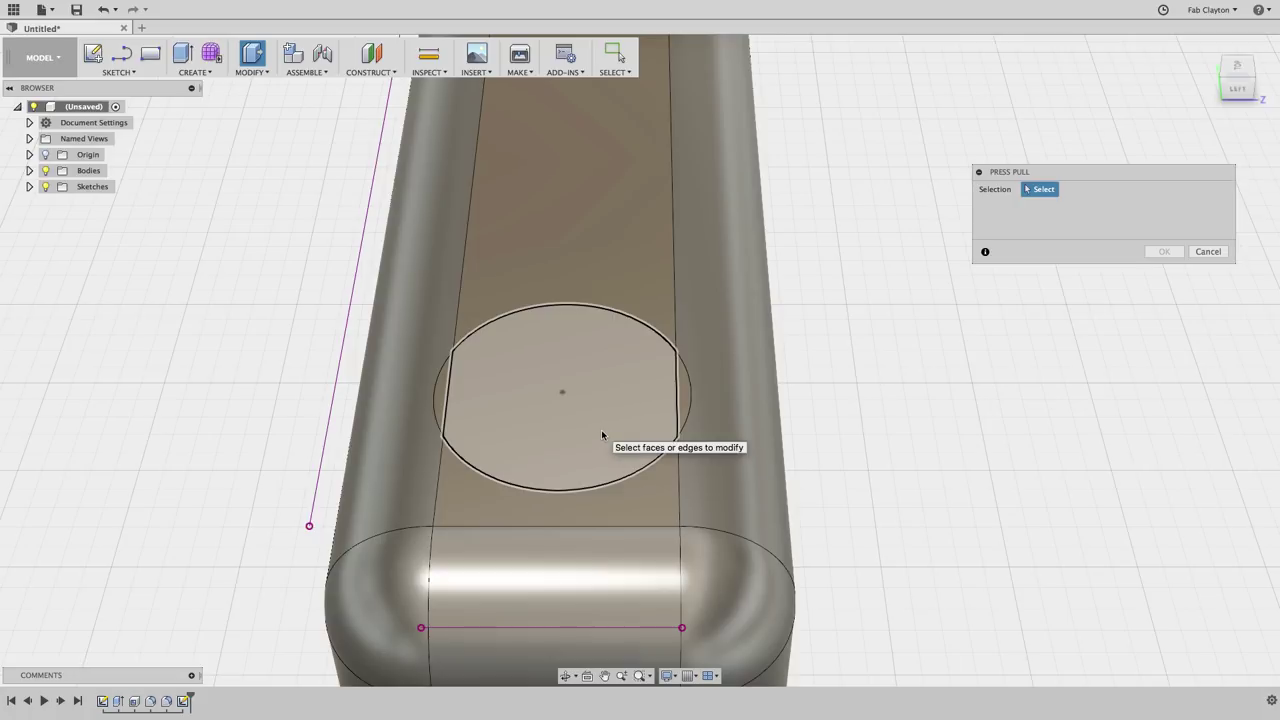
pyautogui.click(487, 450)
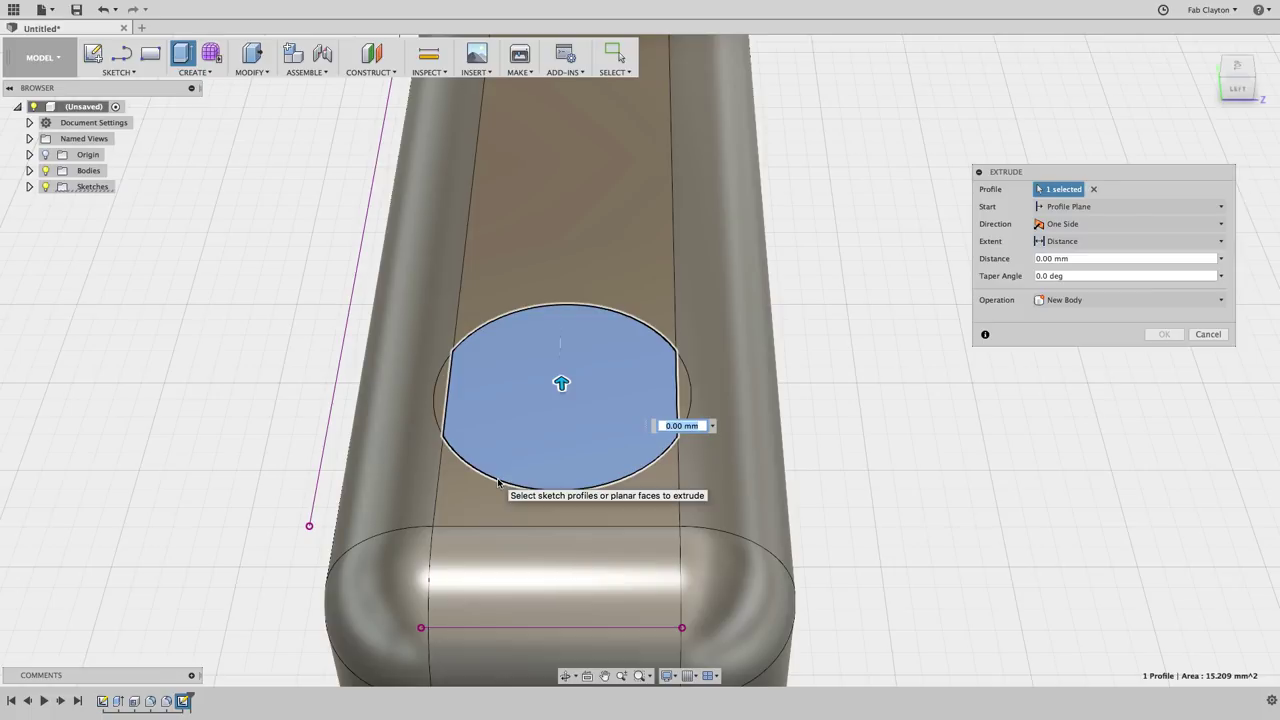
pyautogui.click(442, 408)
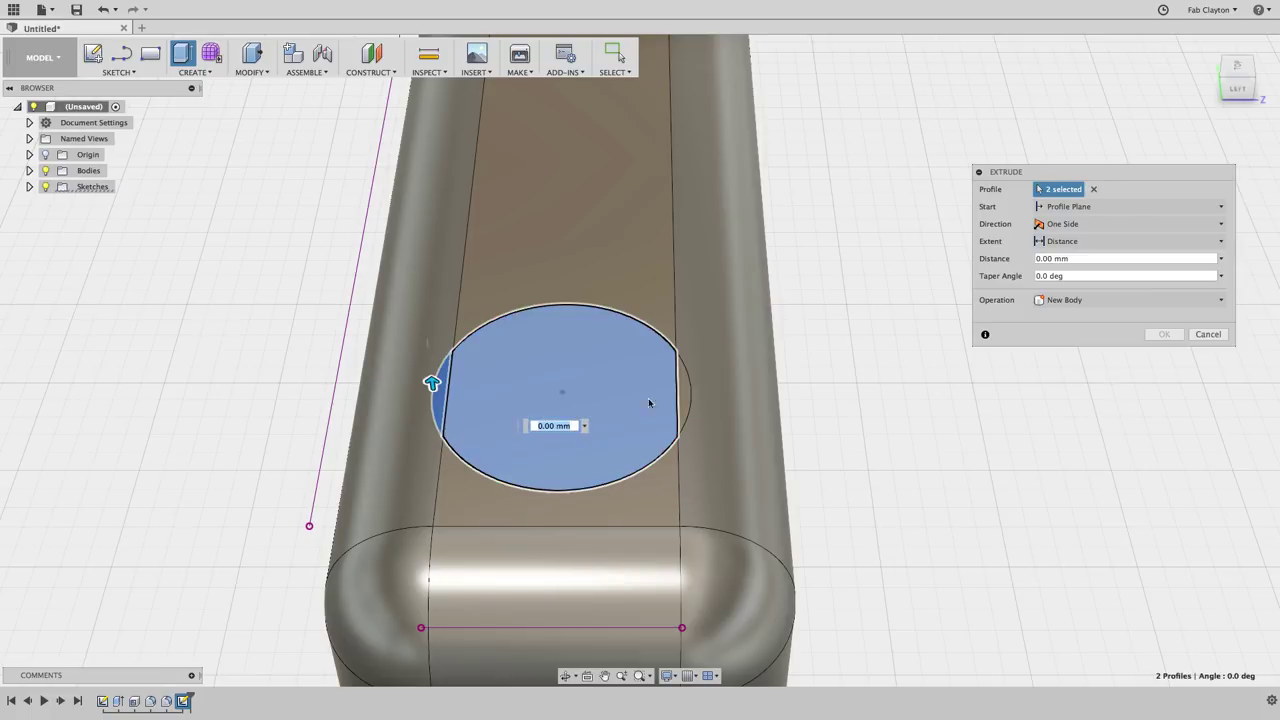
pyautogui.click(688, 400)
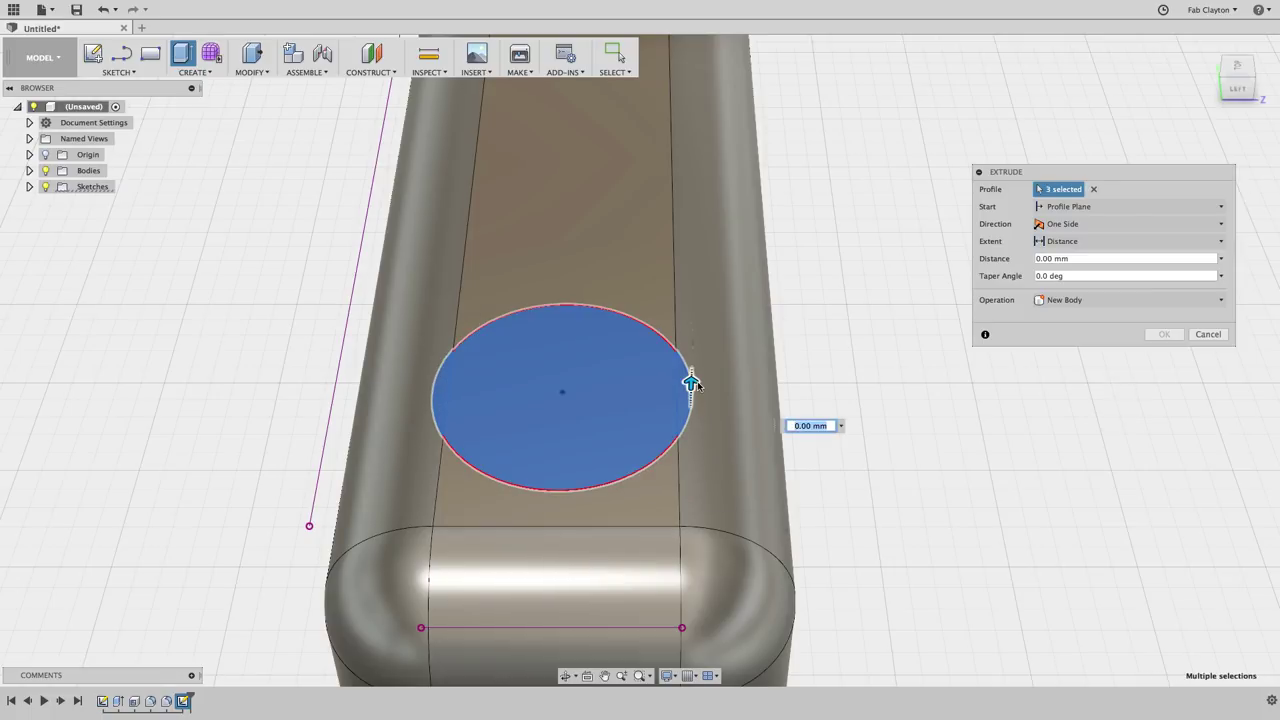
# Extrude the full circle 14 mm upward as a post joined to the bar
pyautogui.moveTo(690, 382); pyautogui.dragTo(730, 477)
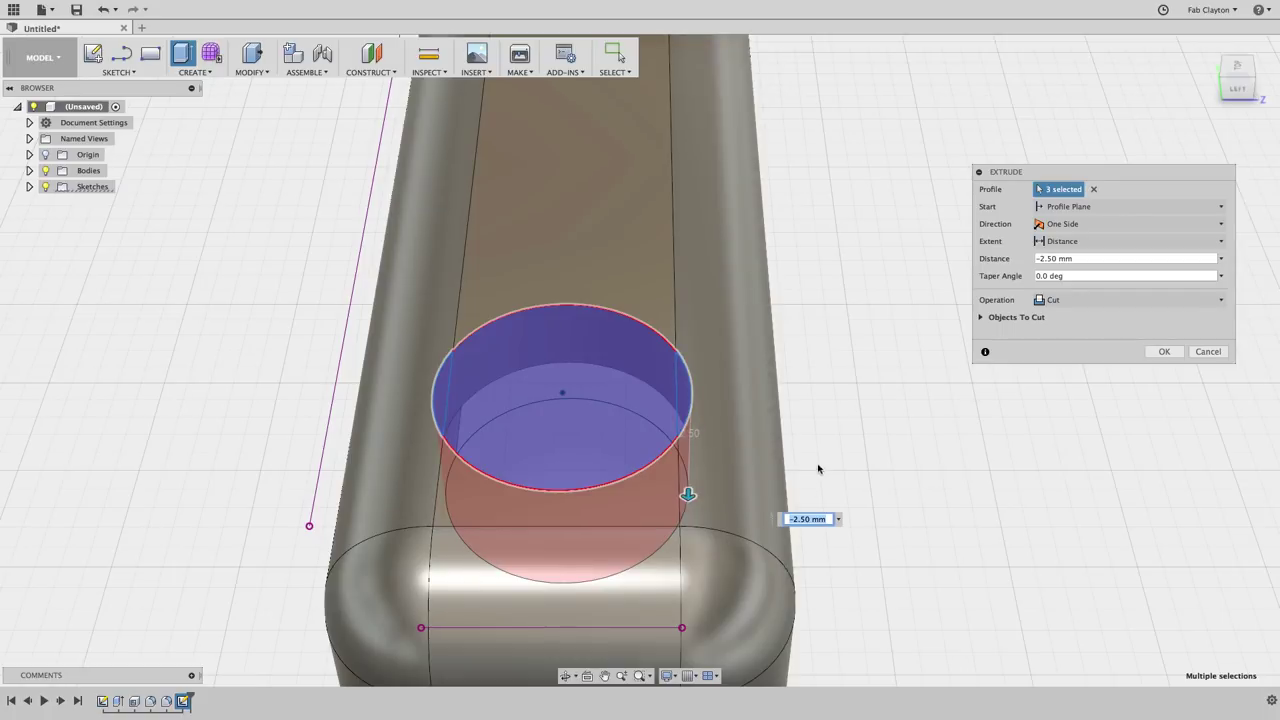
pyautogui.keyDown('shift'); pyautogui.moveTo(849, 471); pyautogui.dragTo(784, 442, button='middle'); pyautogui.keyUp('shift')
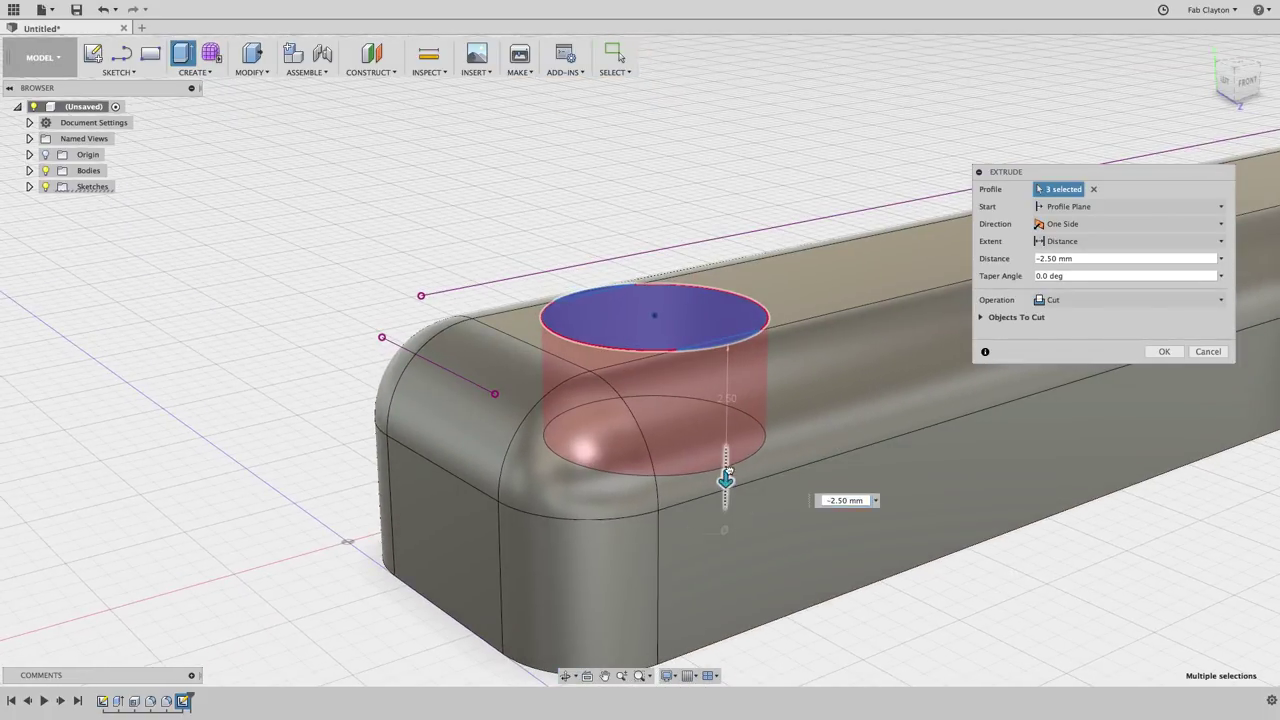
pyautogui.moveTo(729, 470); pyautogui.dragTo(732, 240)
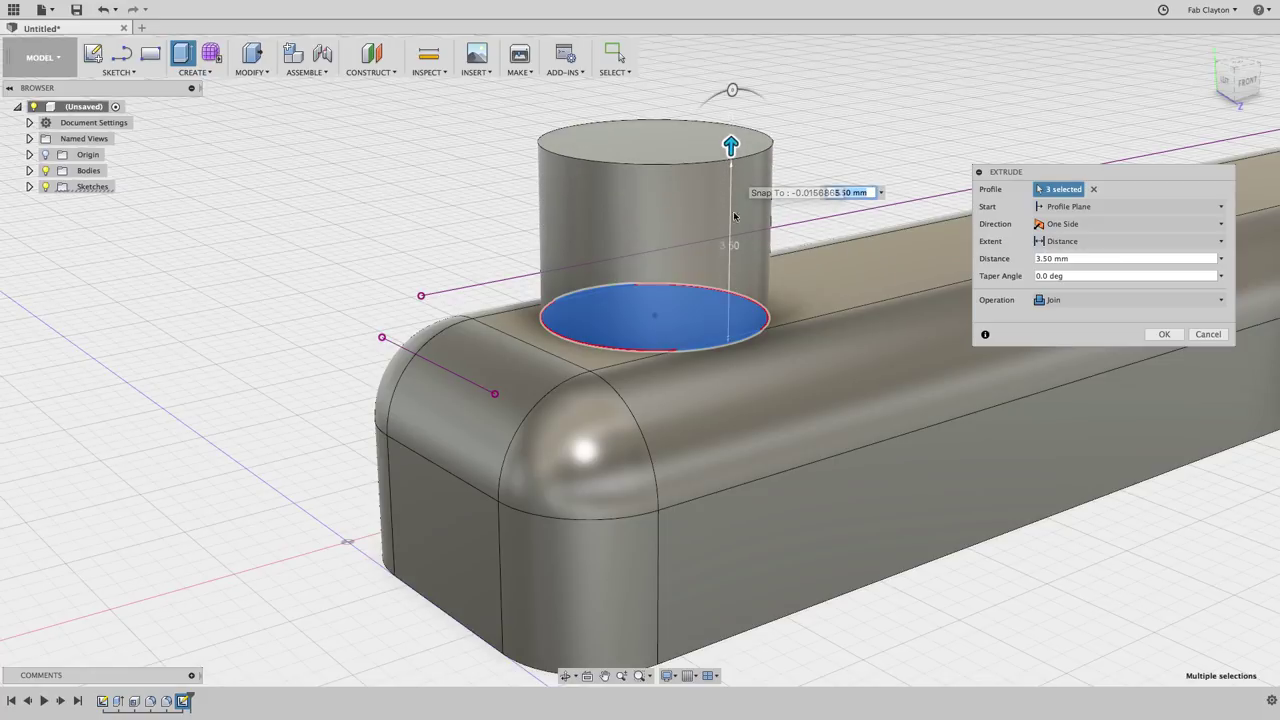
pyautogui.click(1048, 258)
pyautogui.doubleClick(1050, 258)
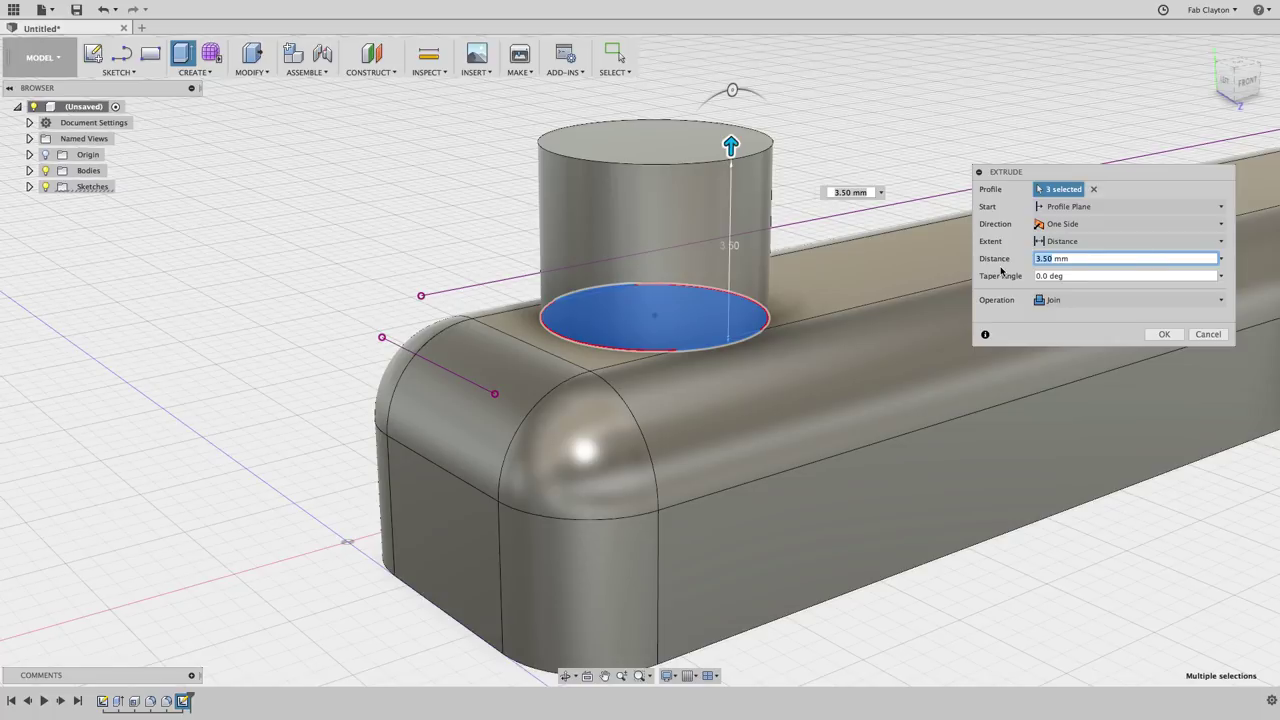
pyautogui.write('14')
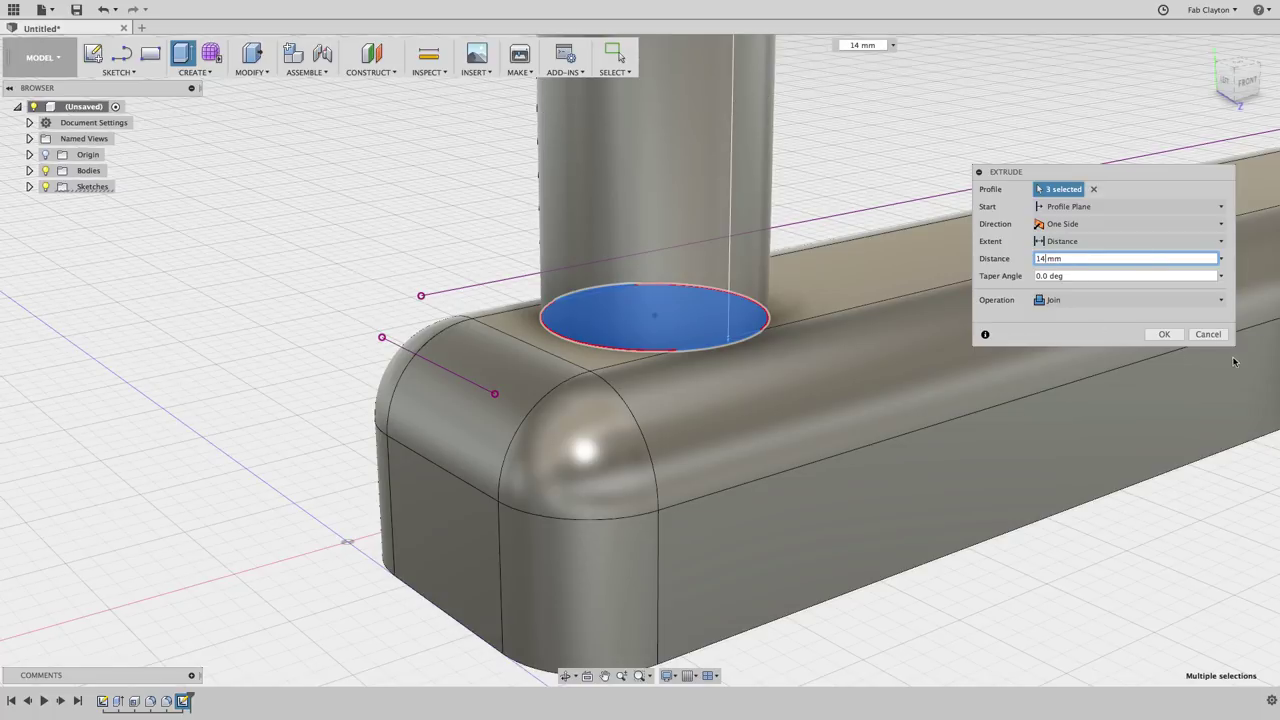
pyautogui.click(1164, 334)
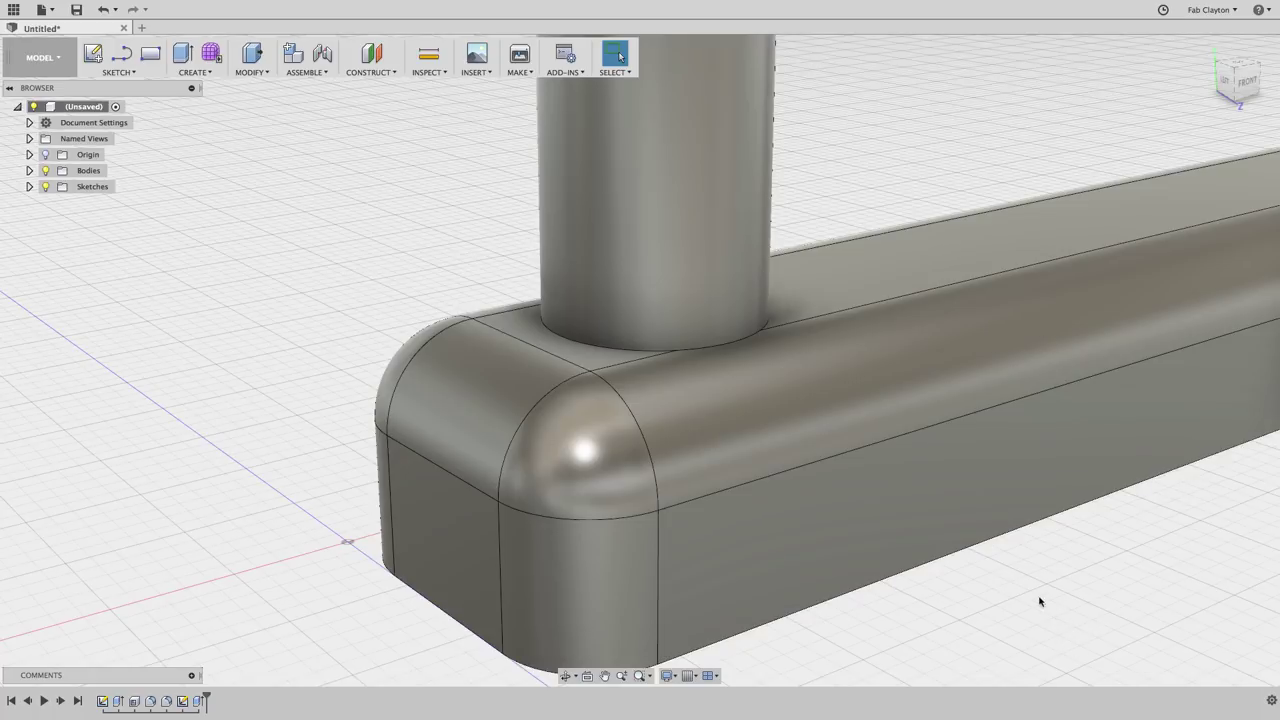
# Examine from the left side how the post's base meets the bar's rounded top edge
pyautogui.scroll(-5, 1040, 601)
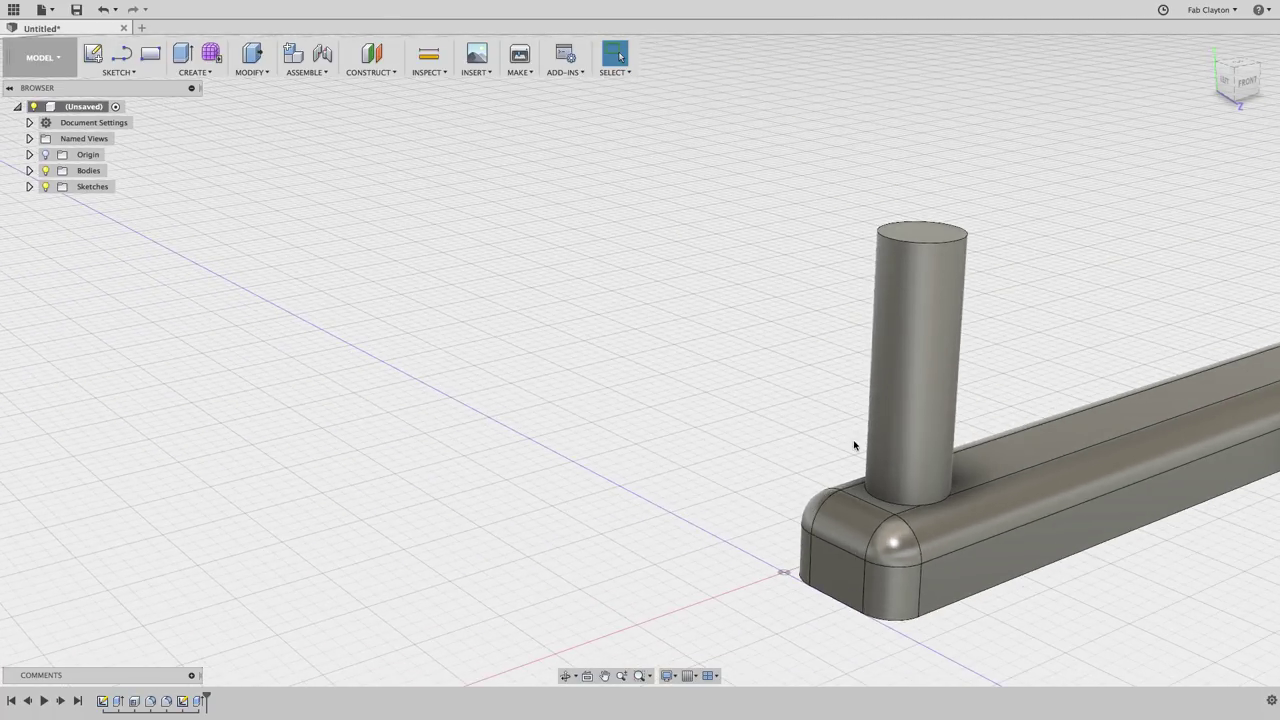
pyautogui.moveTo(820, 429); pyautogui.dragTo(226, 380, button='middle')
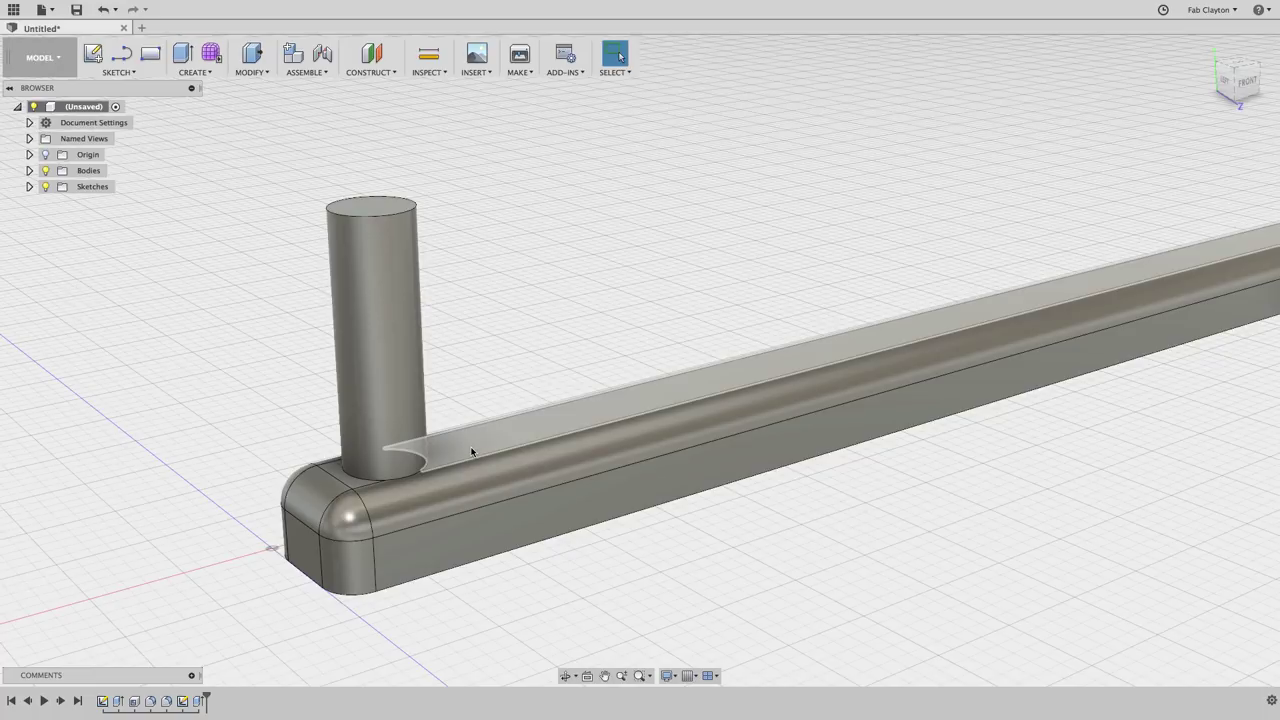
pyautogui.scroll(5, 497, 437)
pyautogui.moveTo(705, 172); pyautogui.dragTo(698, 171, button='middle')
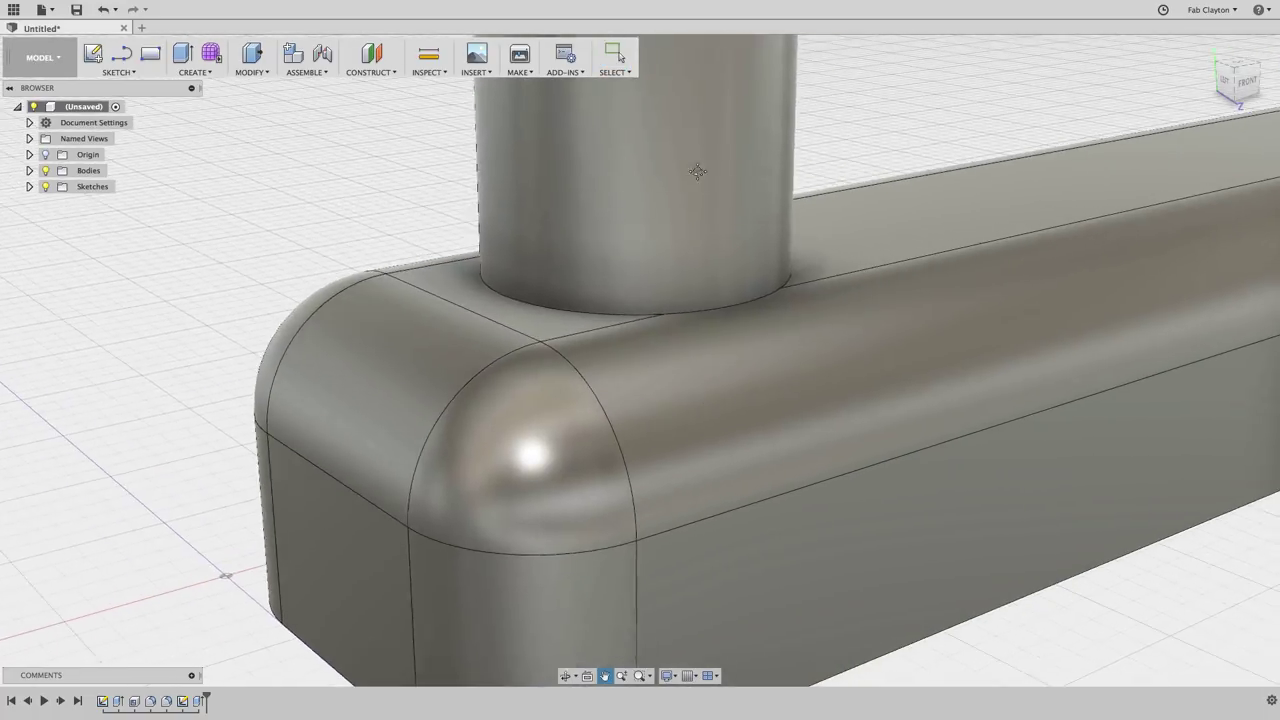
pyautogui.scroll(6, 697, 313)
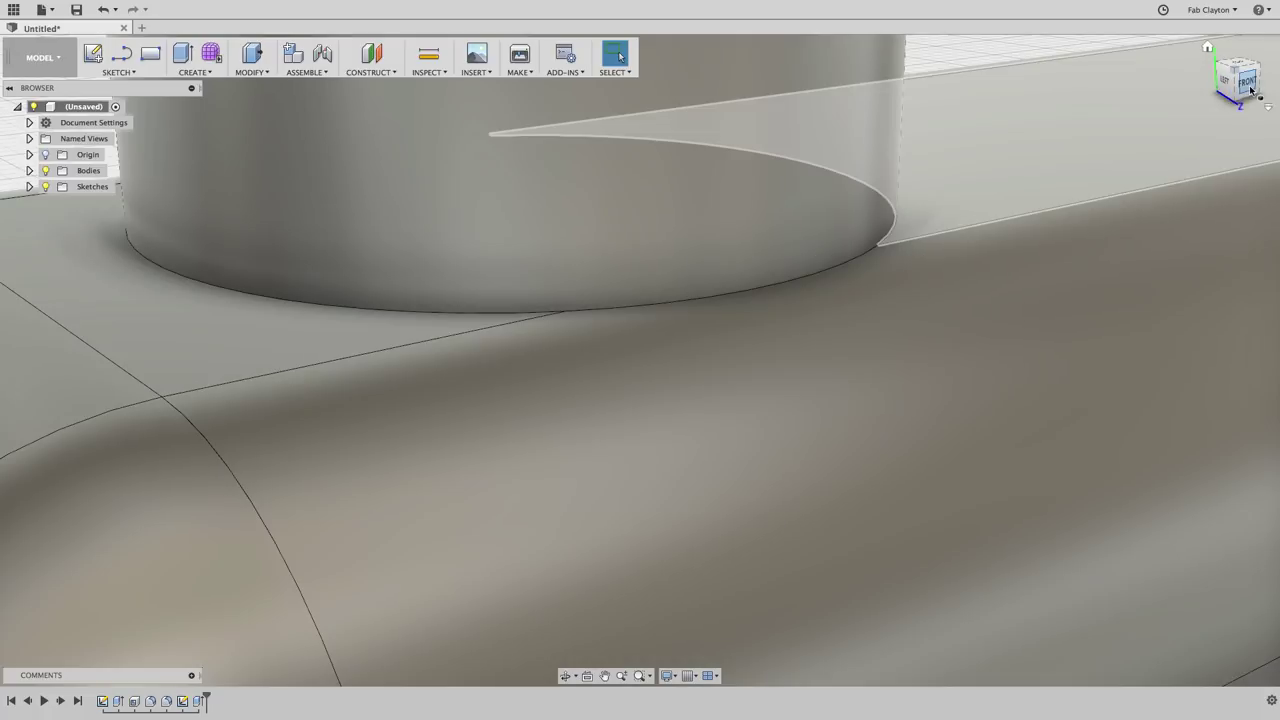
pyautogui.click(1249, 86)
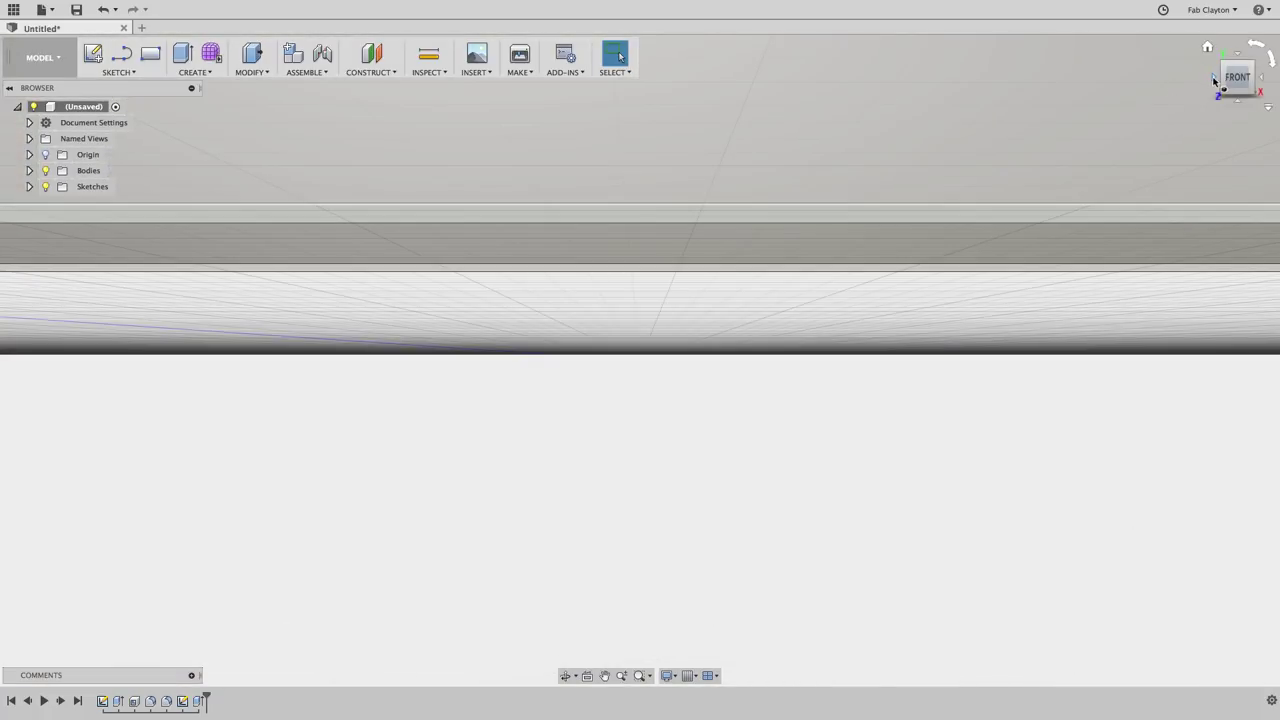
pyautogui.click(1213, 79)
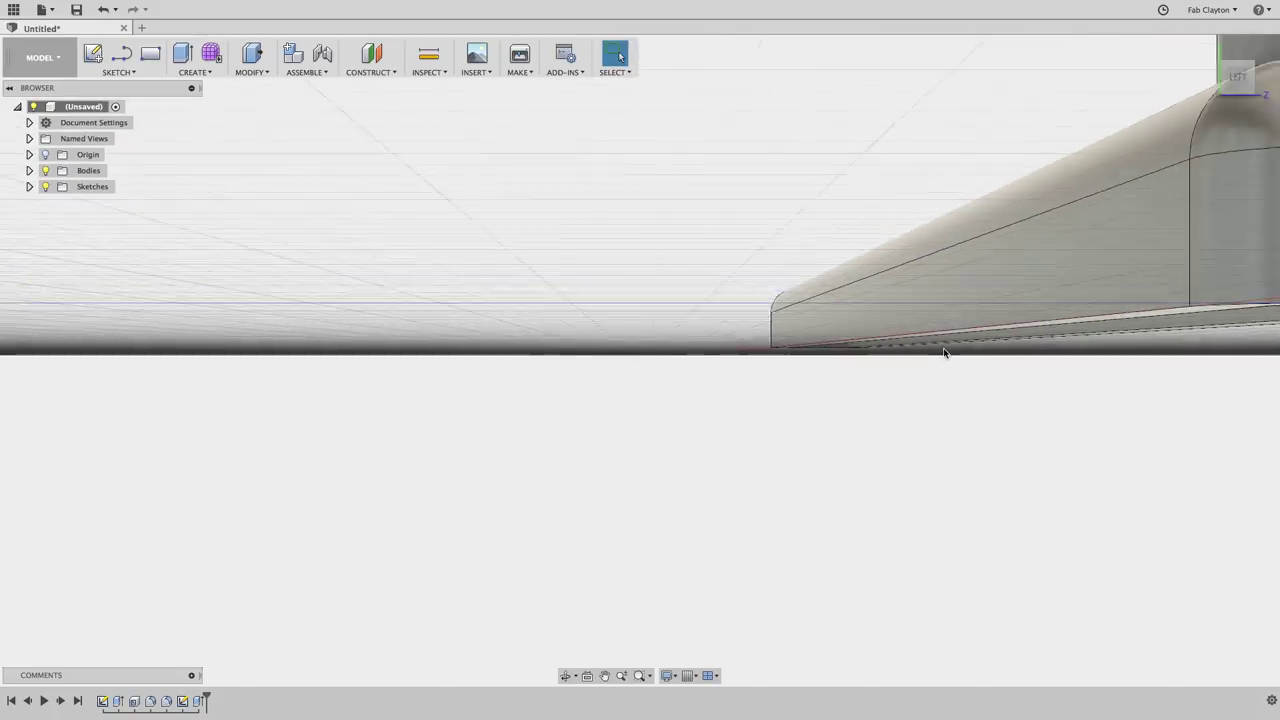
pyautogui.scroll(-5, 945, 352)
pyautogui.moveTo(1046, 383); pyautogui.dragTo(711, 439, button='middle')
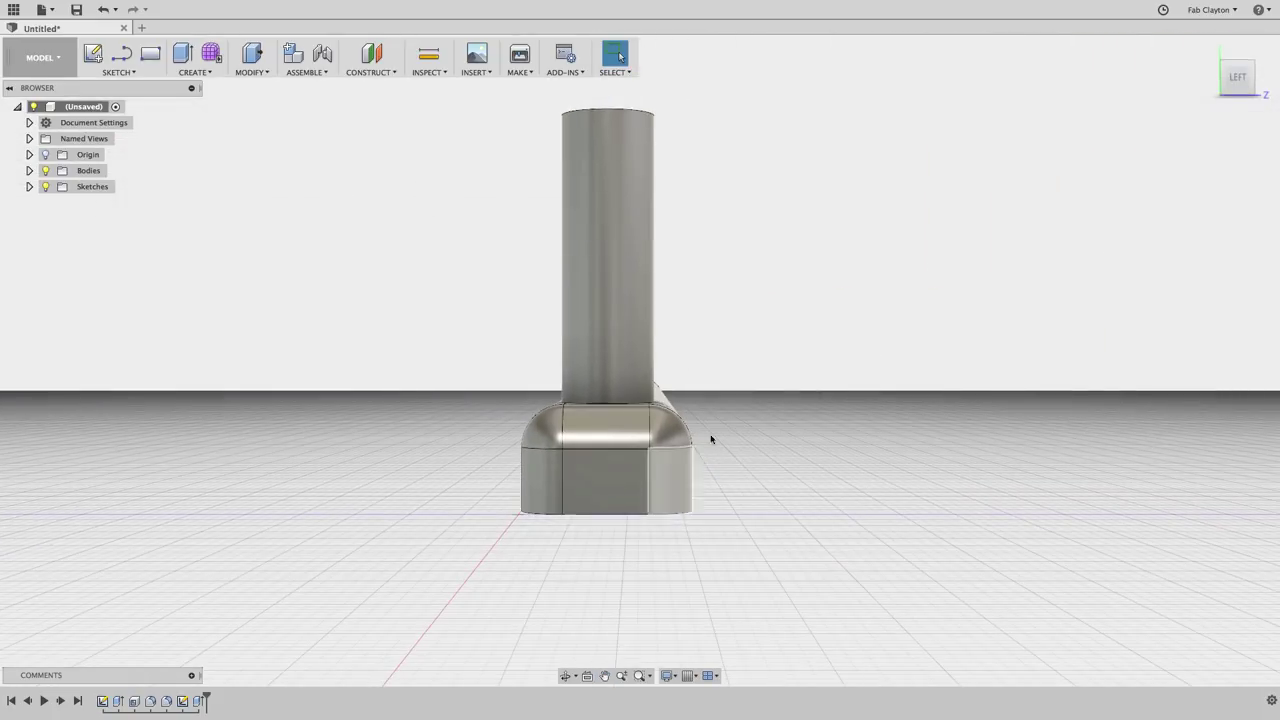
pyautogui.scroll(8, 774, 331)
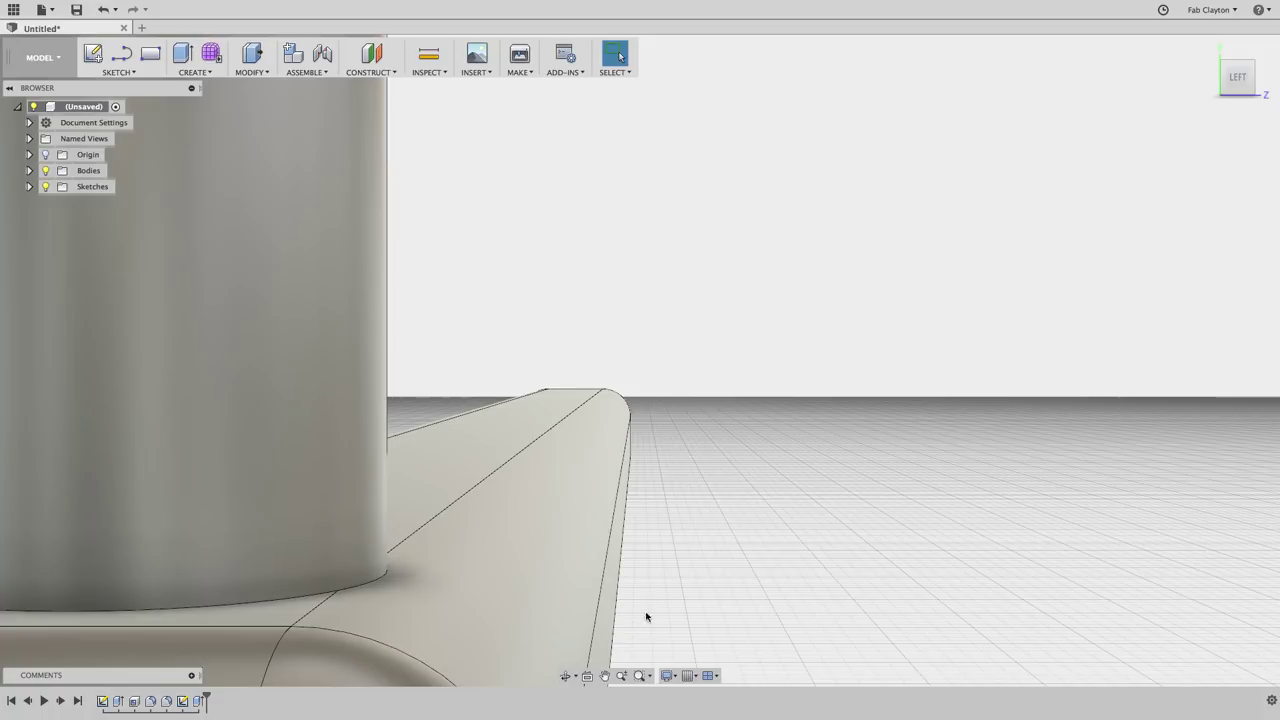
pyautogui.moveTo(646, 617); pyautogui.dragTo(814, 517, button='middle')
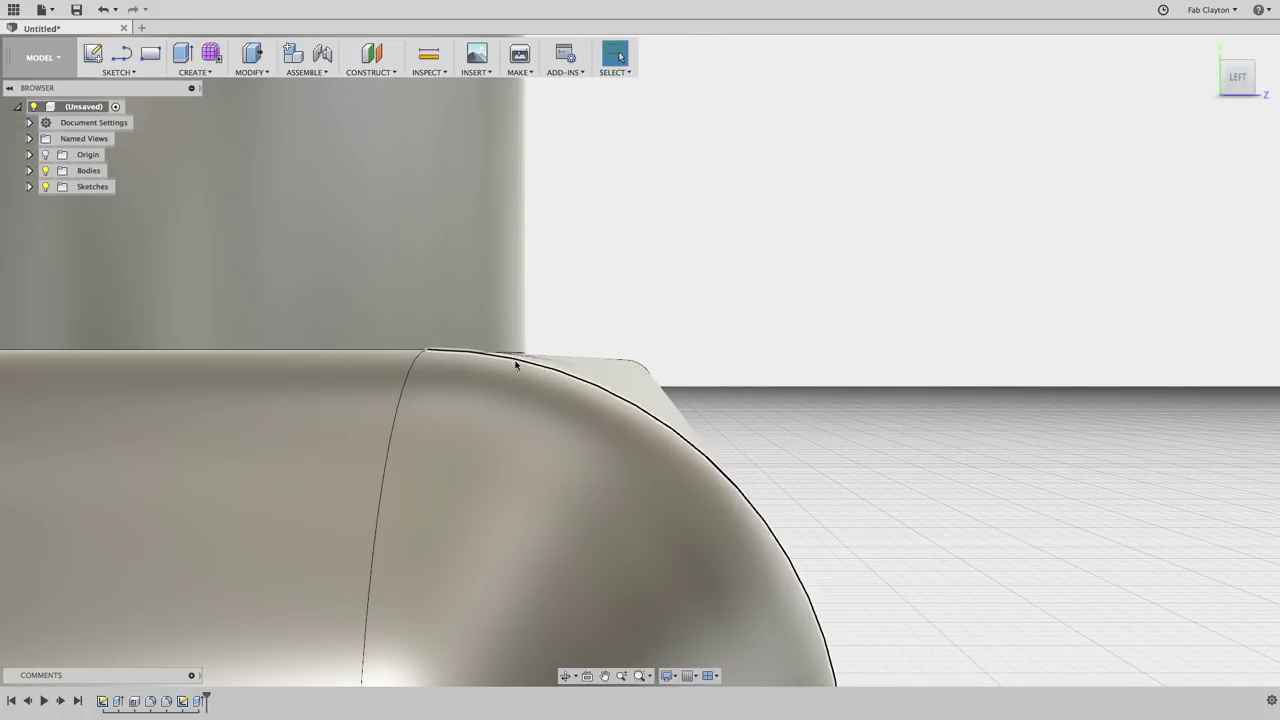
pyautogui.scroll(6, 515, 365)
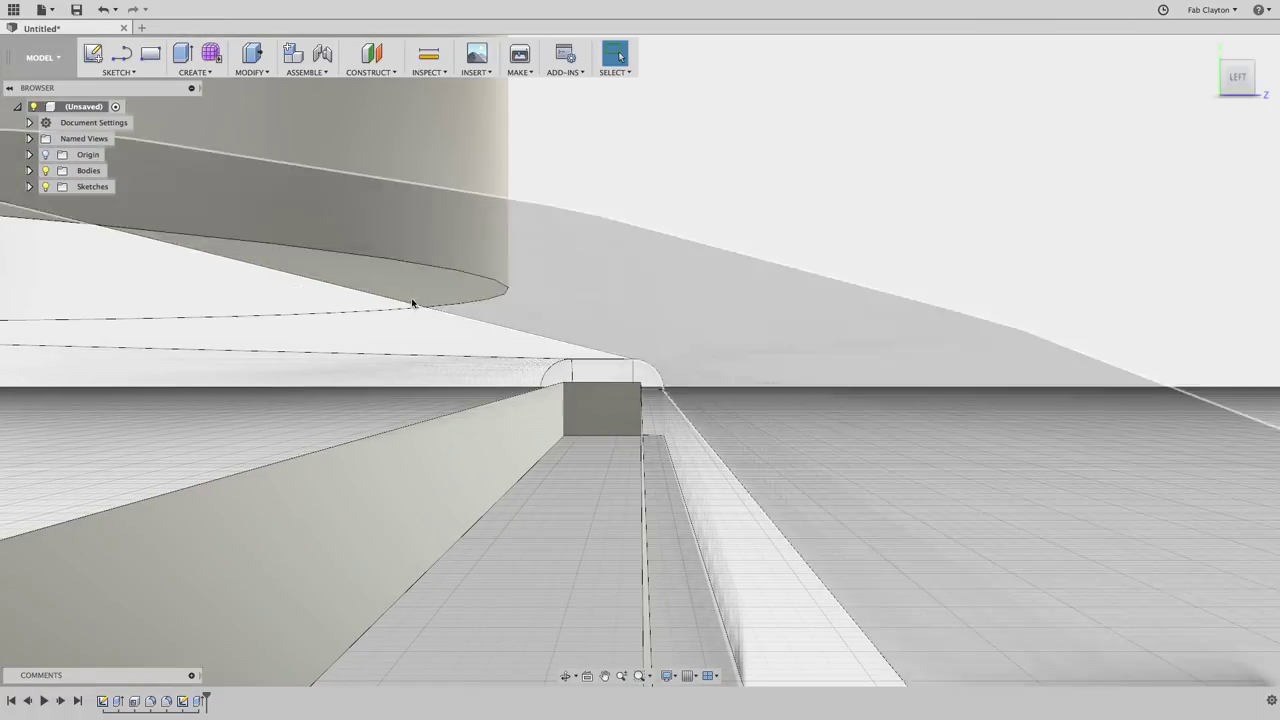
pyautogui.scroll(-5, 412, 303)
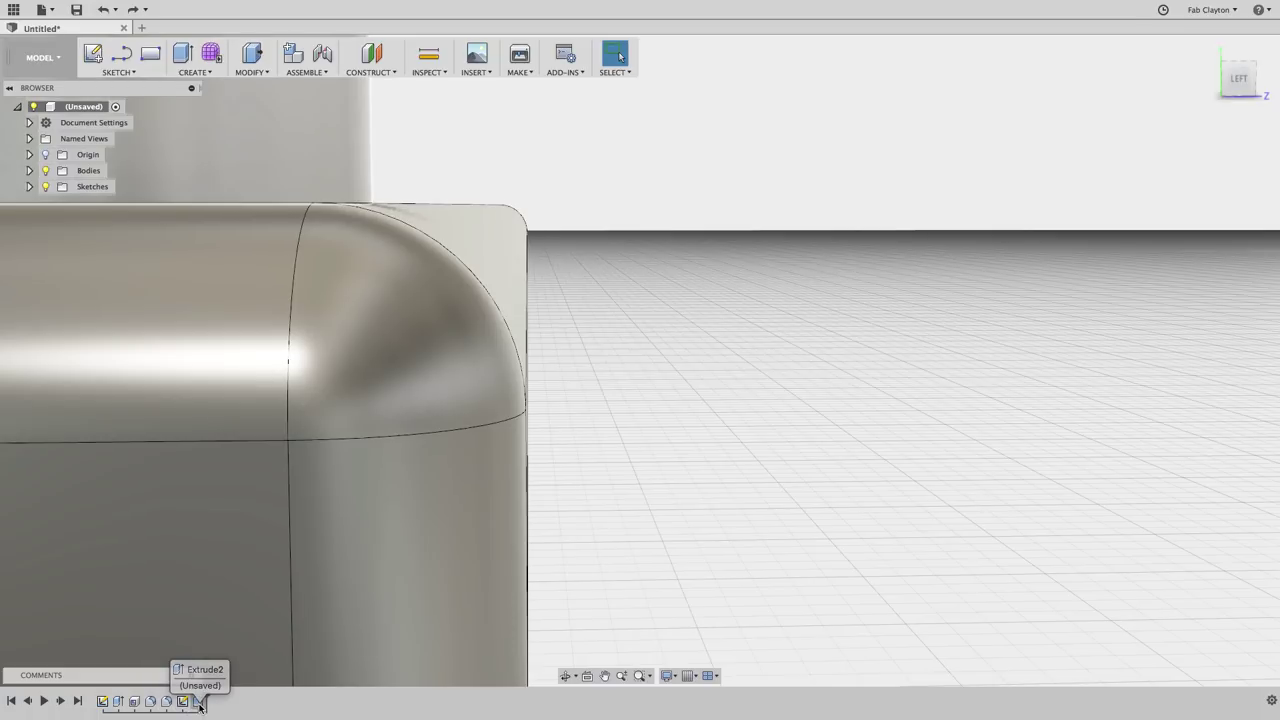
# Edit the post's extrusion feature and change its direction to Two Sides
pyautogui.rightClick(197, 701)
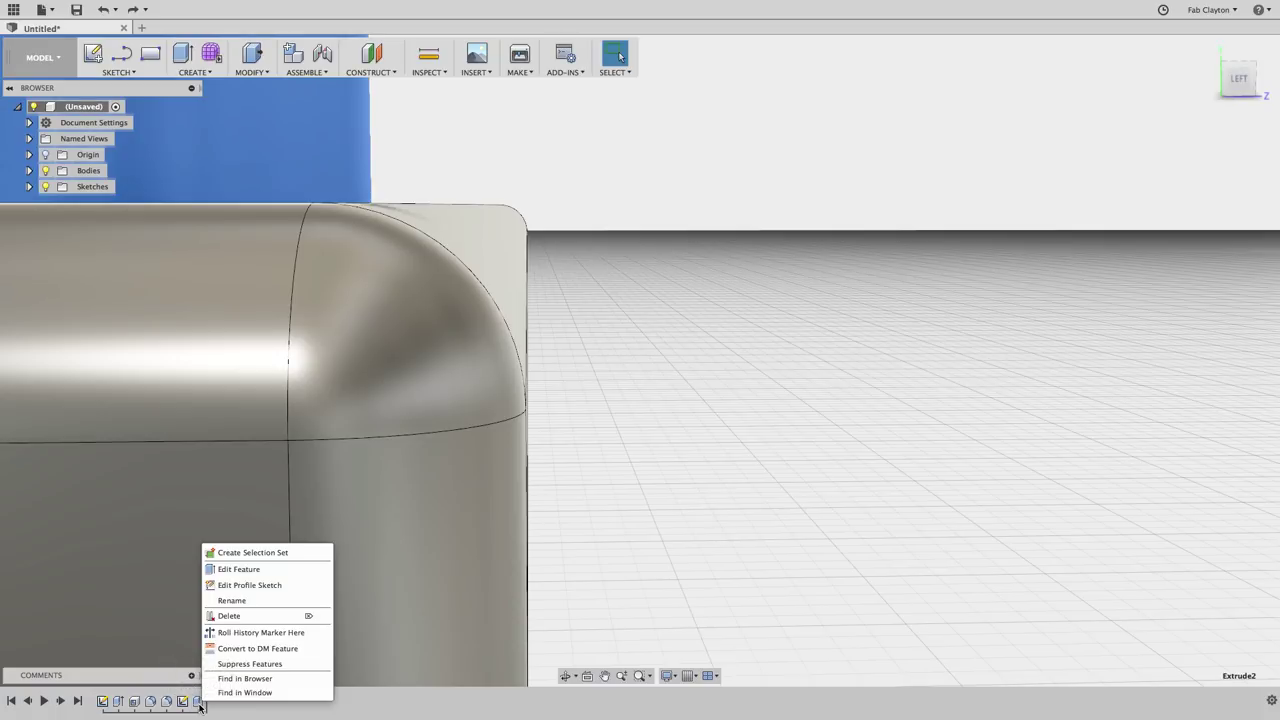
pyautogui.click(247, 570)
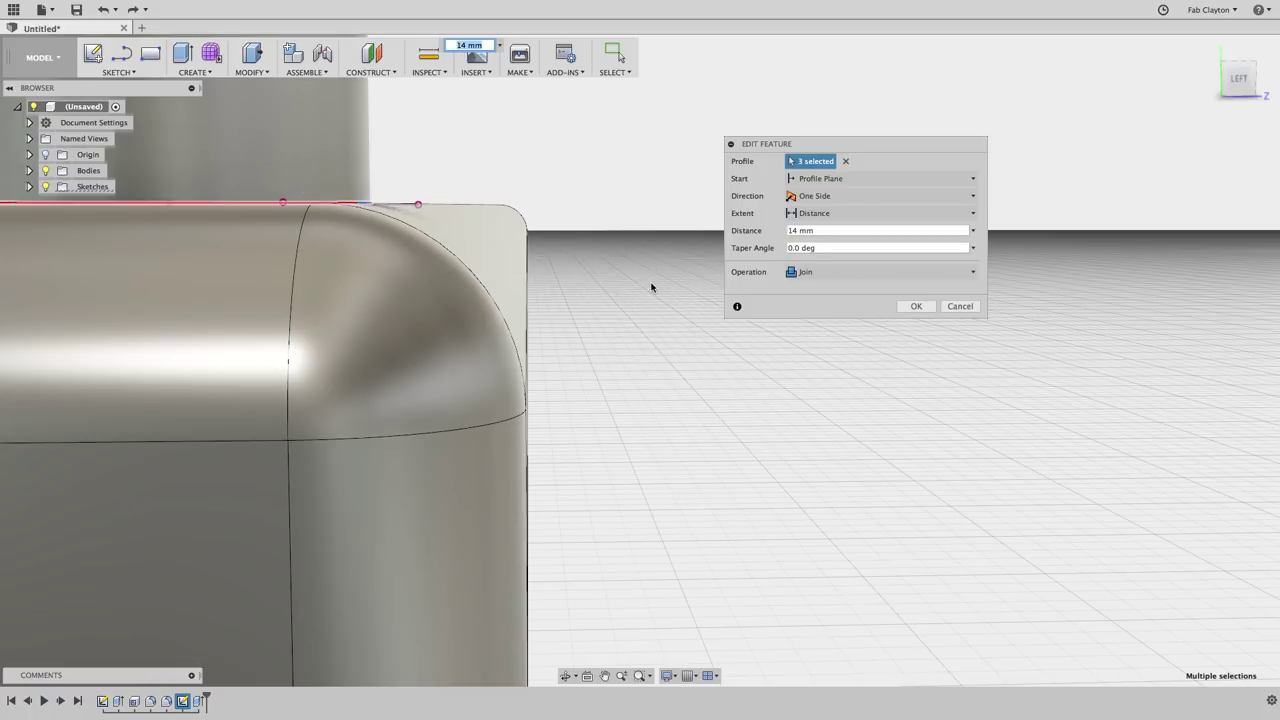
pyautogui.click(862, 196)
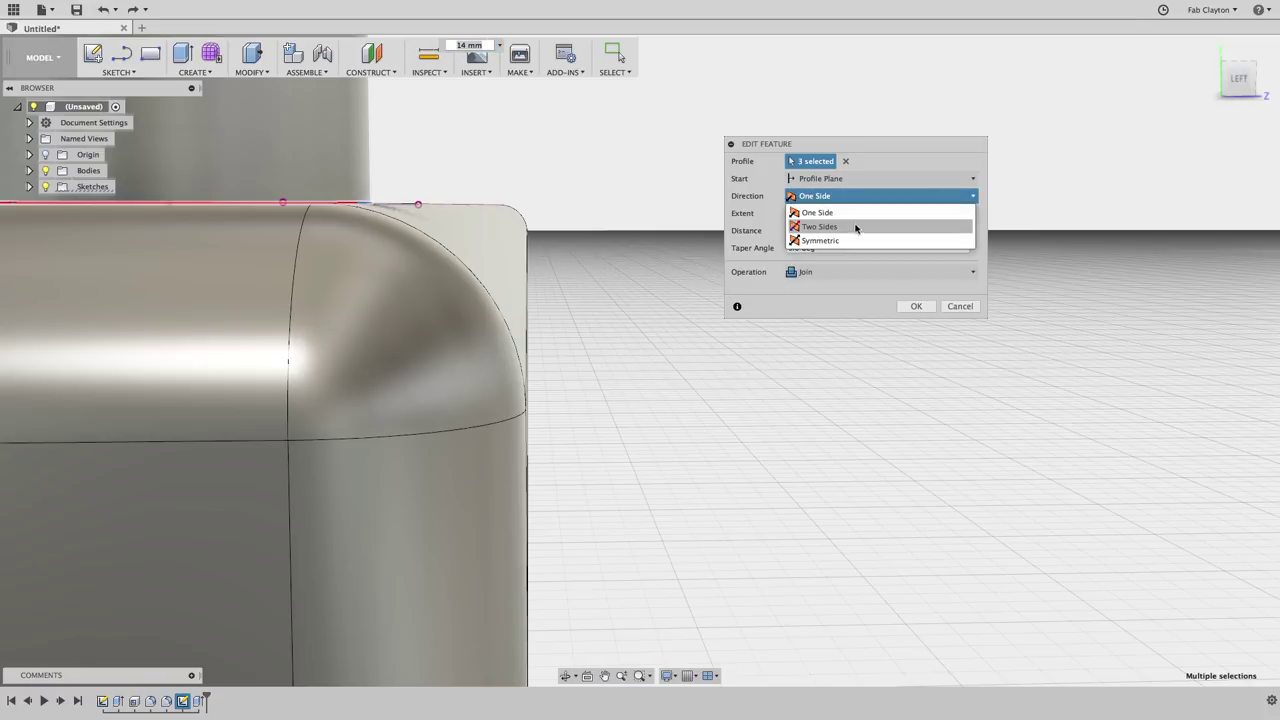
pyautogui.press('Escape')
pyautogui.press('Down')
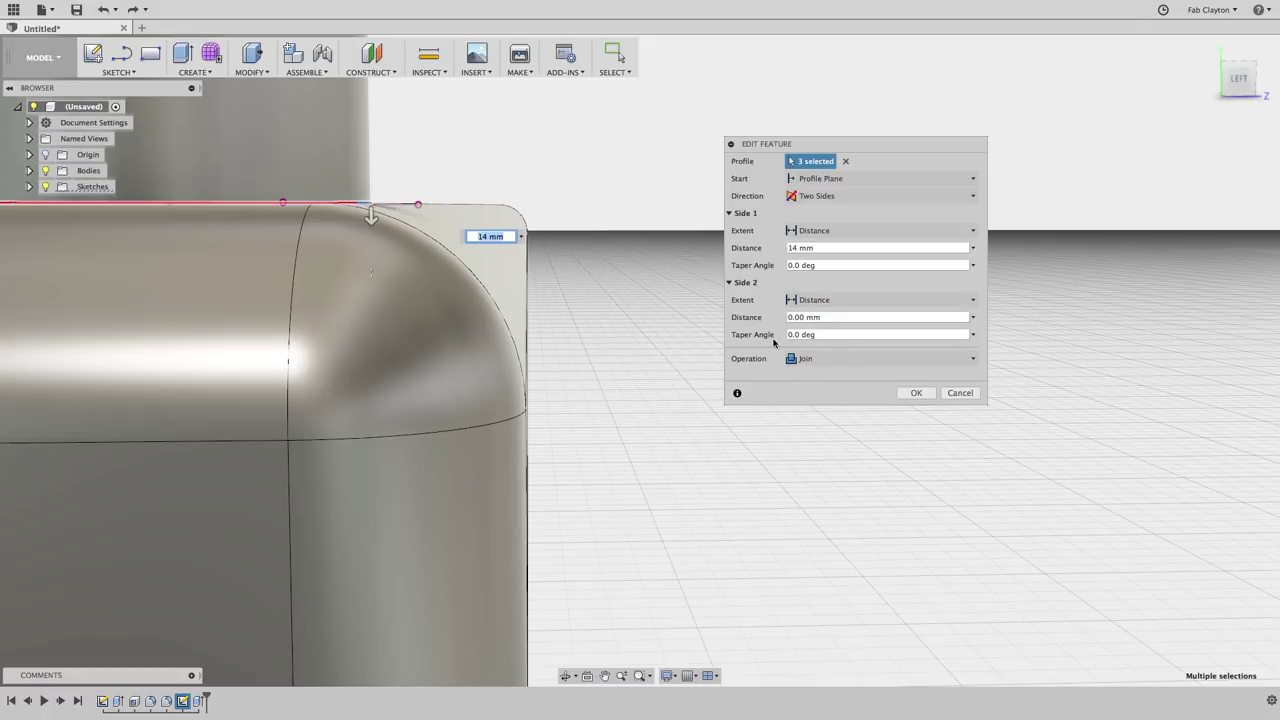
# Set the post extrusion's Side 2 extent to To Object, ending at the bar's inner top face with the second Chain Faces option, and apply it
pyautogui.click(894, 303)
pyautogui.click(872, 331)
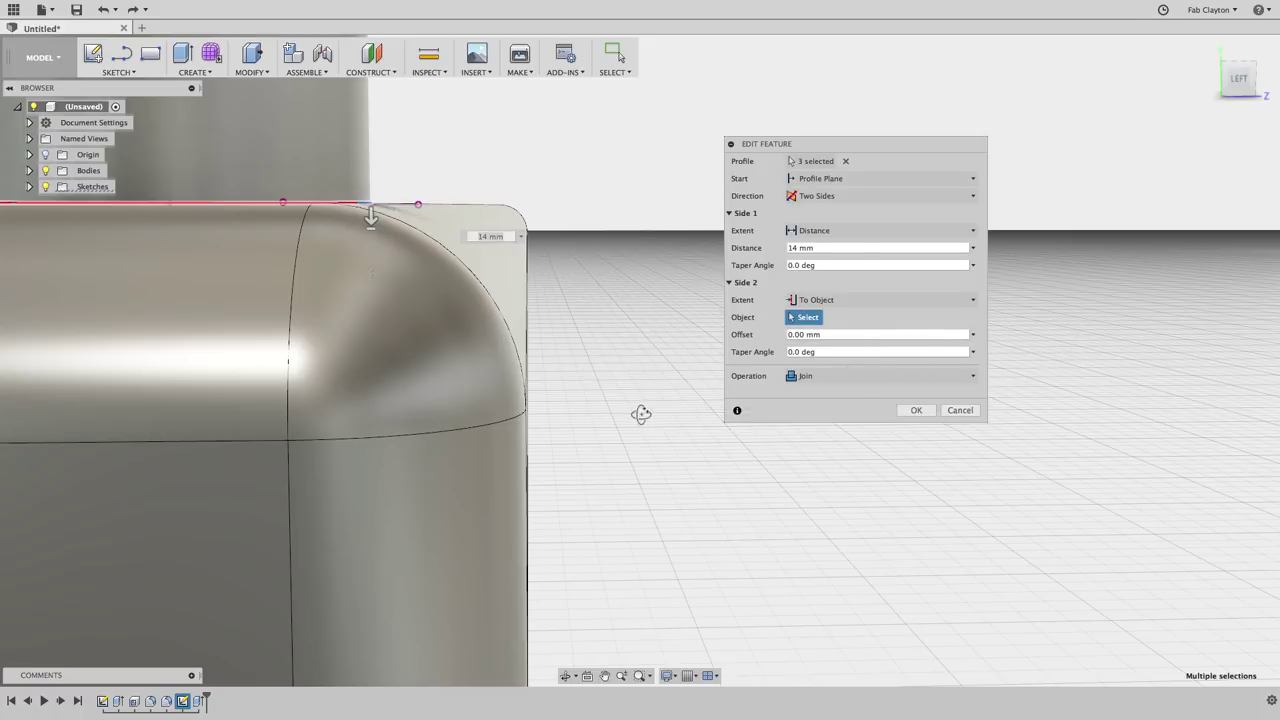
pyautogui.keyDown('shift'); pyautogui.moveTo(641, 413); pyautogui.dragTo(721, 368, button='middle'); pyautogui.keyUp('shift')
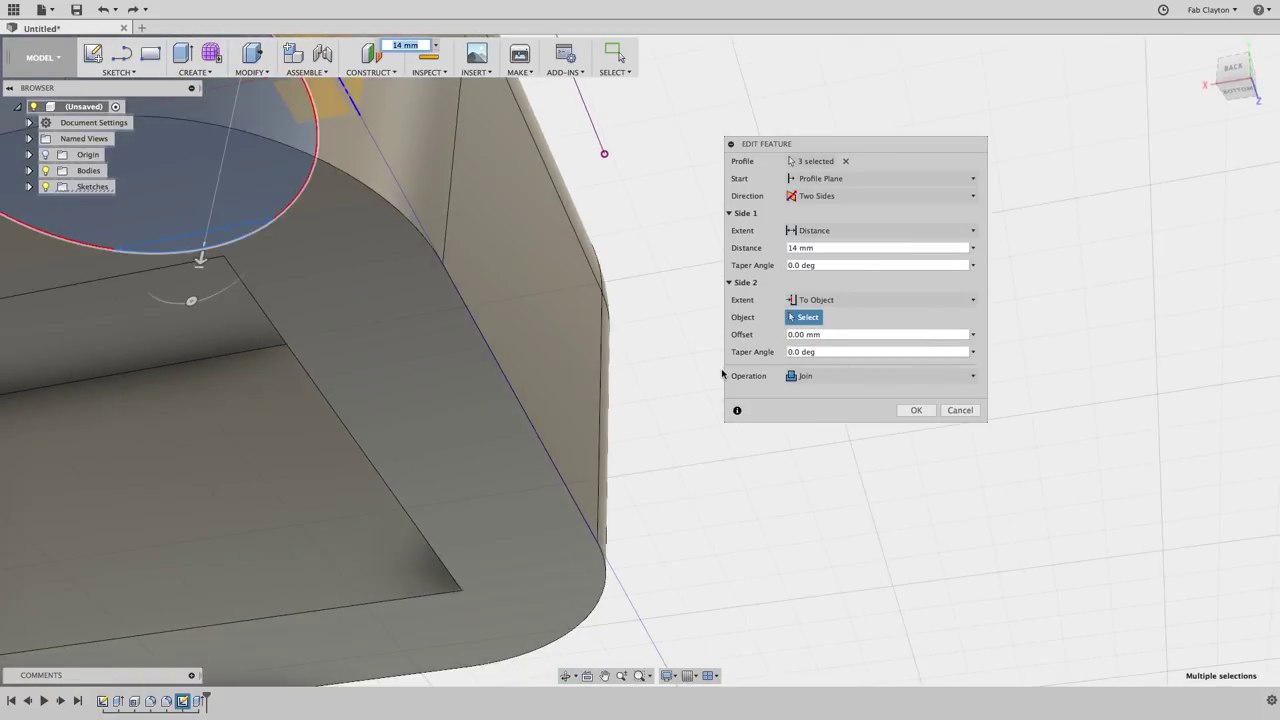
pyautogui.keyDown('shift'); pyautogui.moveTo(686, 494); pyautogui.dragTo(703, 473, button='middle'); pyautogui.keyUp('shift')
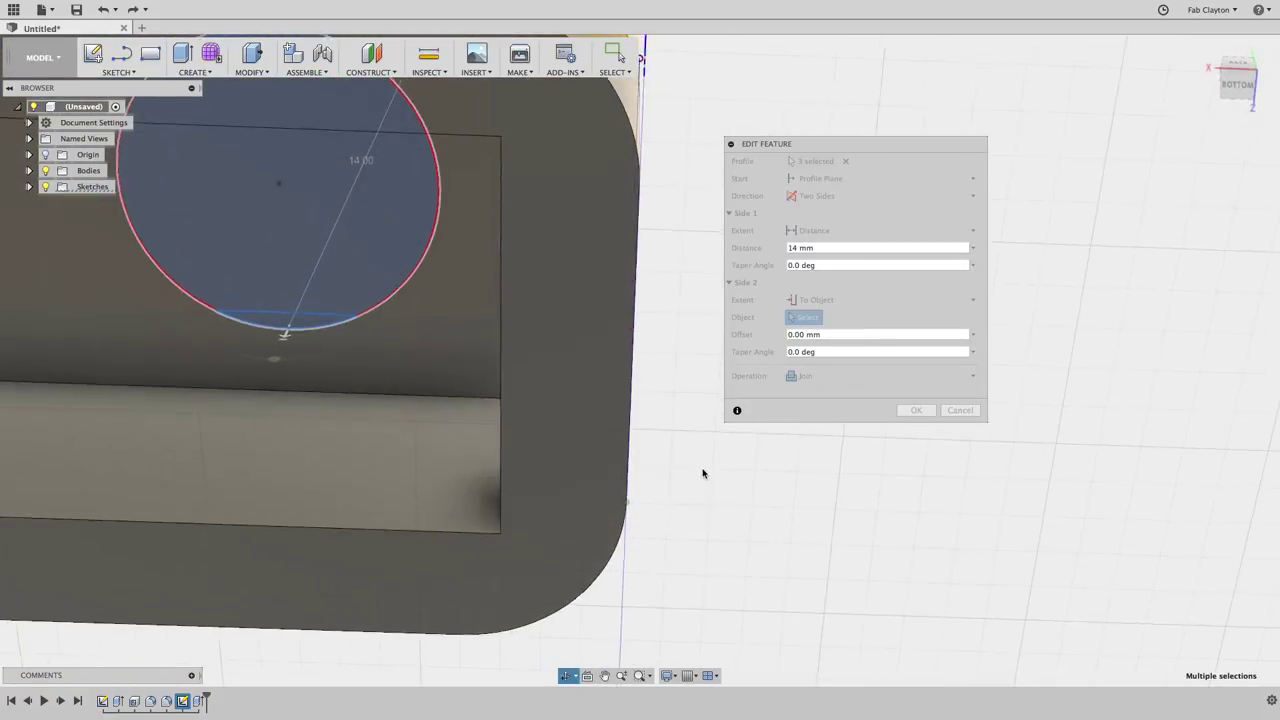
pyautogui.click(452, 336)
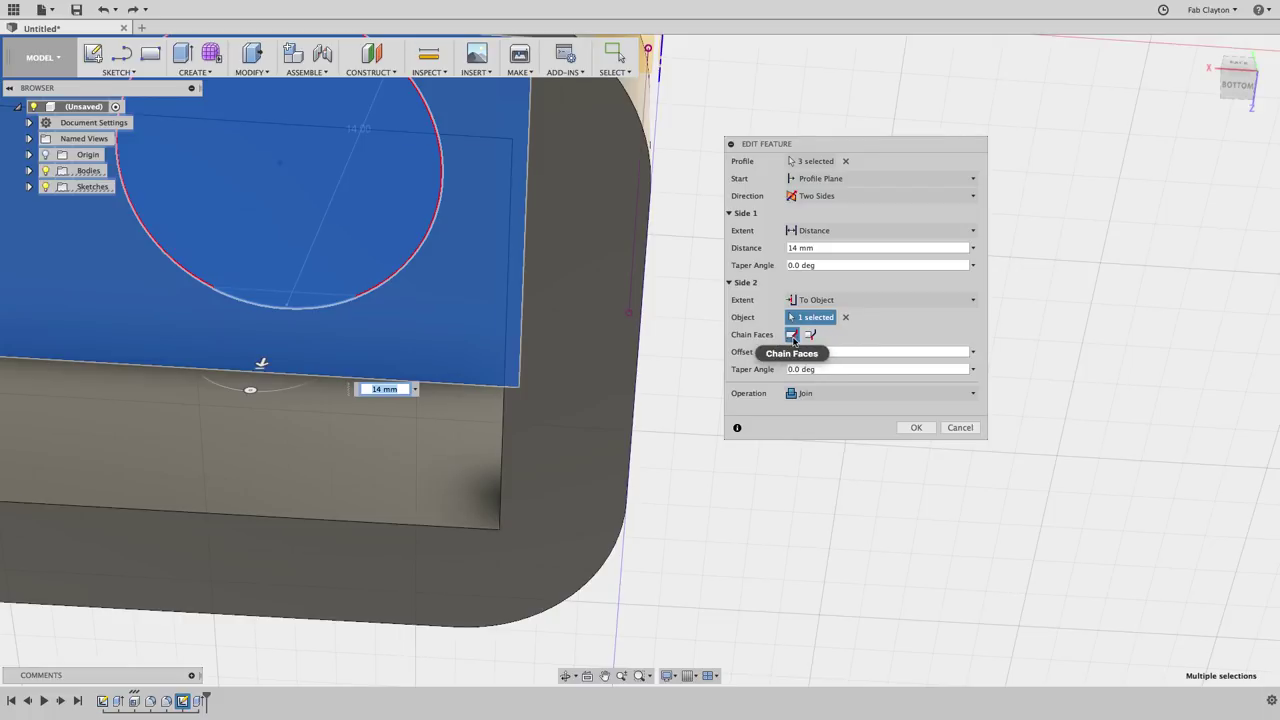
pyautogui.click(810, 336)
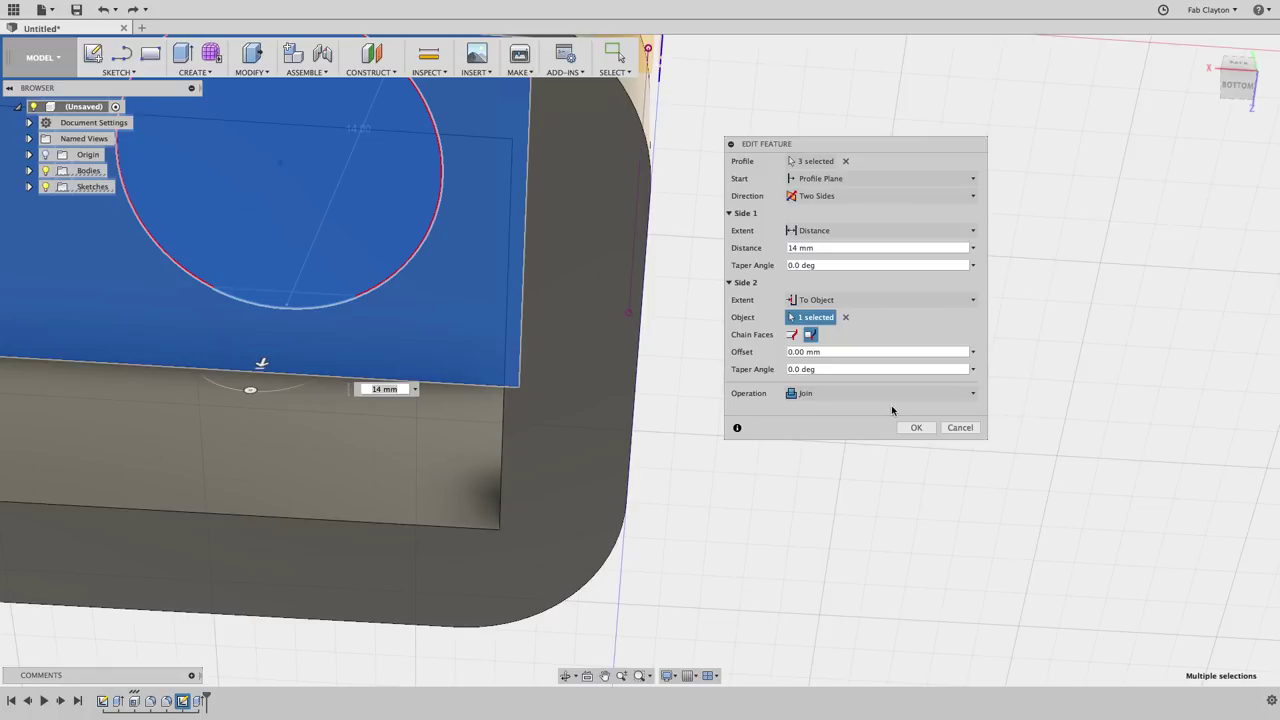
pyautogui.click(917, 428)
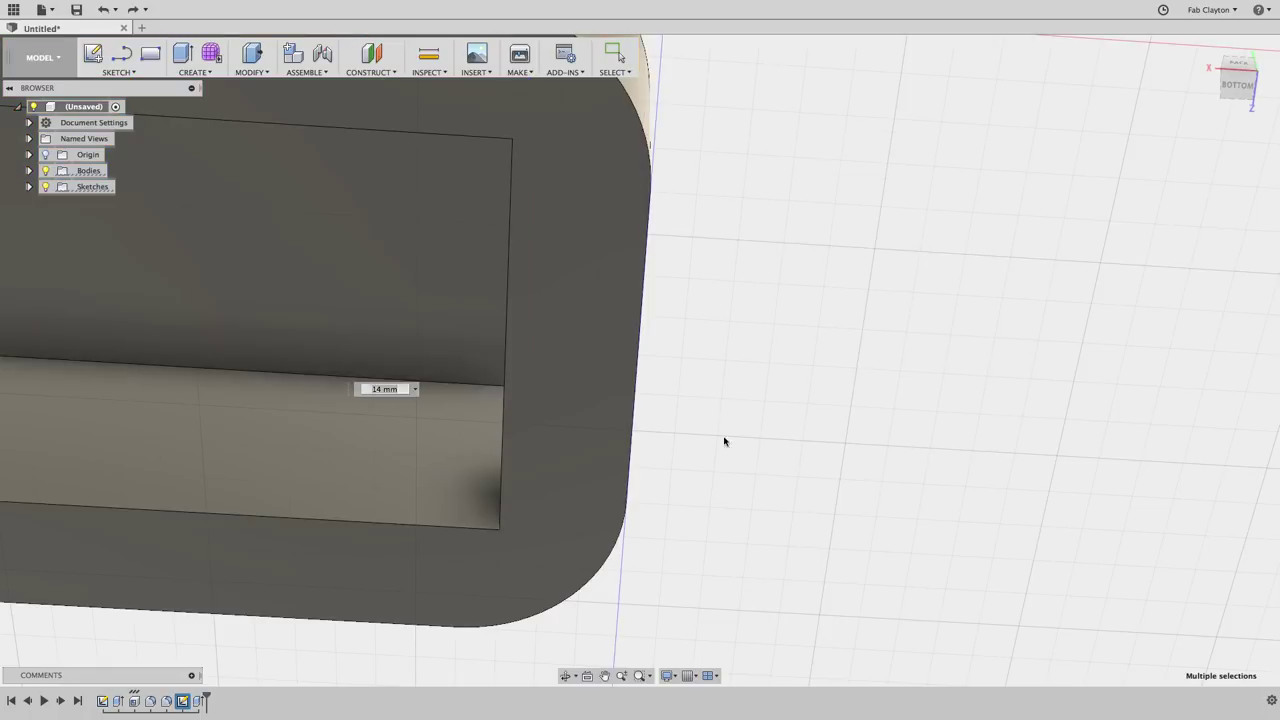
# Examine from outside how the post's base meets the bar's rounded top edge
pyautogui.keyDown('shift'); pyautogui.moveTo(791, 343); pyautogui.dragTo(734, 426, button='middle'); pyautogui.keyUp('shift')
pyautogui.scroll(-5, 736, 420)
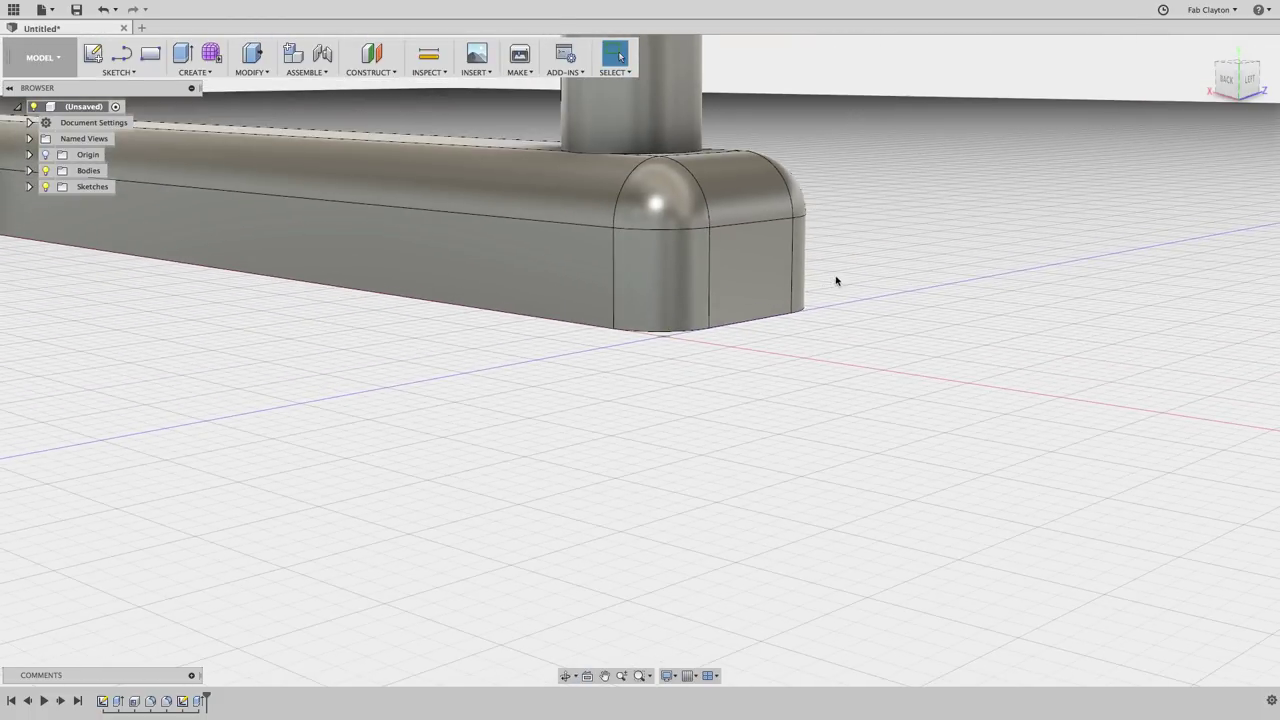
pyautogui.keyDown('shift'); pyautogui.moveTo(834, 277); pyautogui.dragTo(733, 287, button='middle'); pyautogui.keyUp('shift')
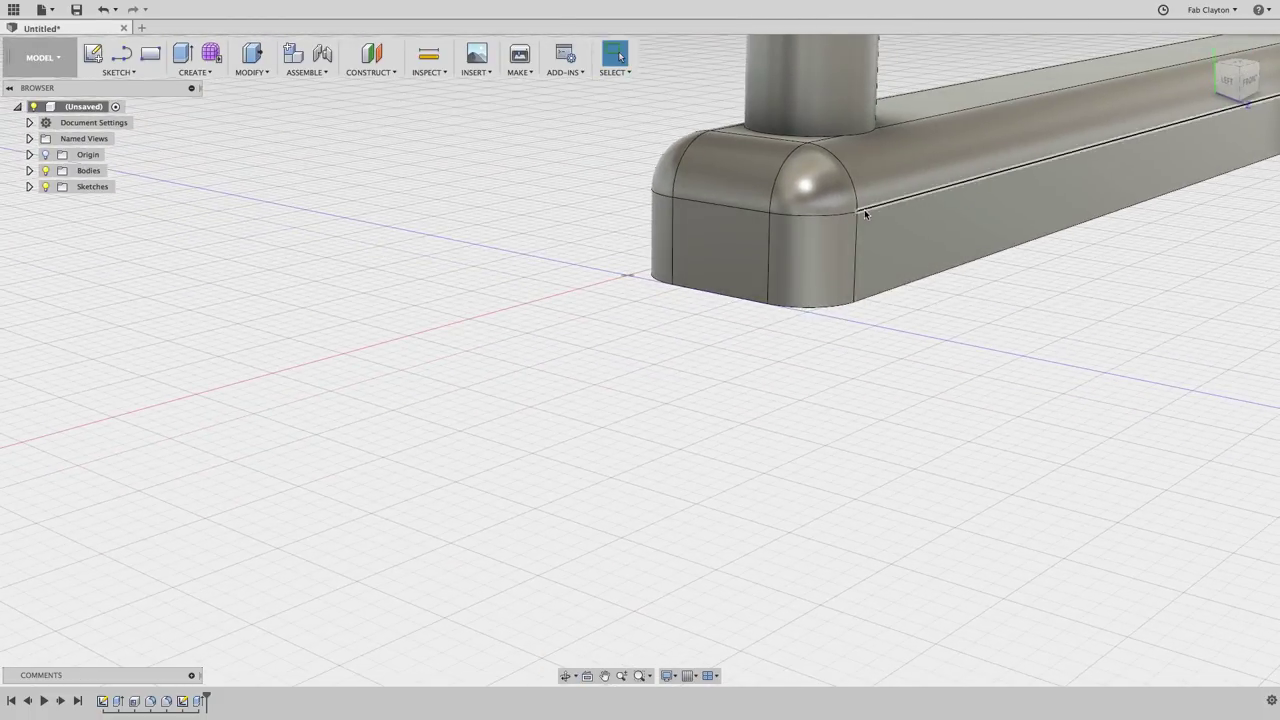
pyautogui.scroll(4, 864, 216)
pyautogui.moveTo(864, 216); pyautogui.dragTo(531, 557, button='middle')
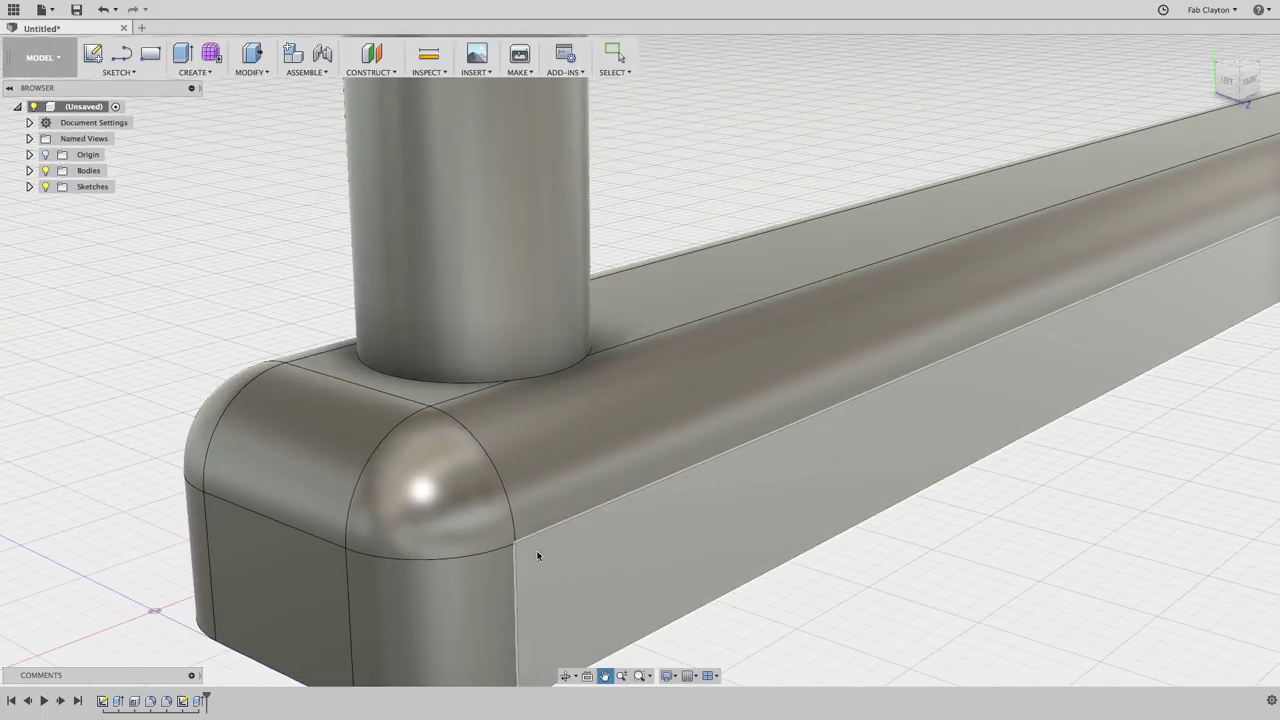
pyautogui.scroll(-2, 647, 437)
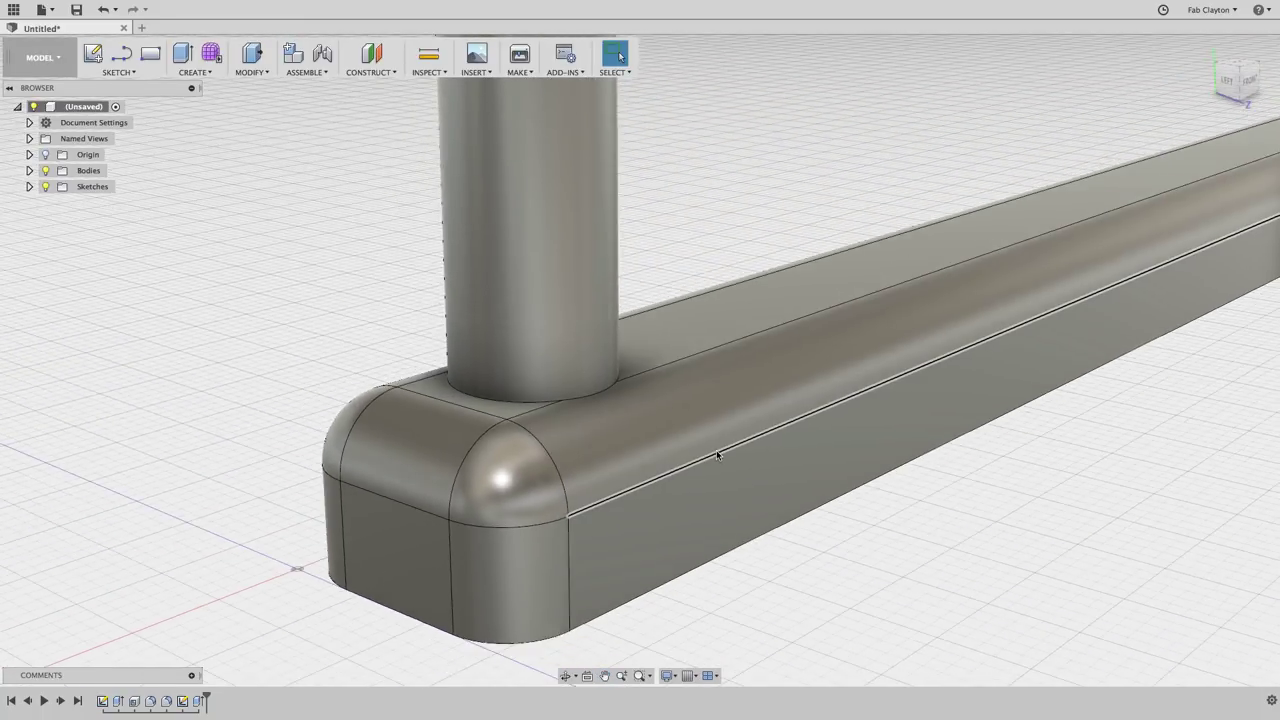
pyautogui.scroll(8, 716, 450)
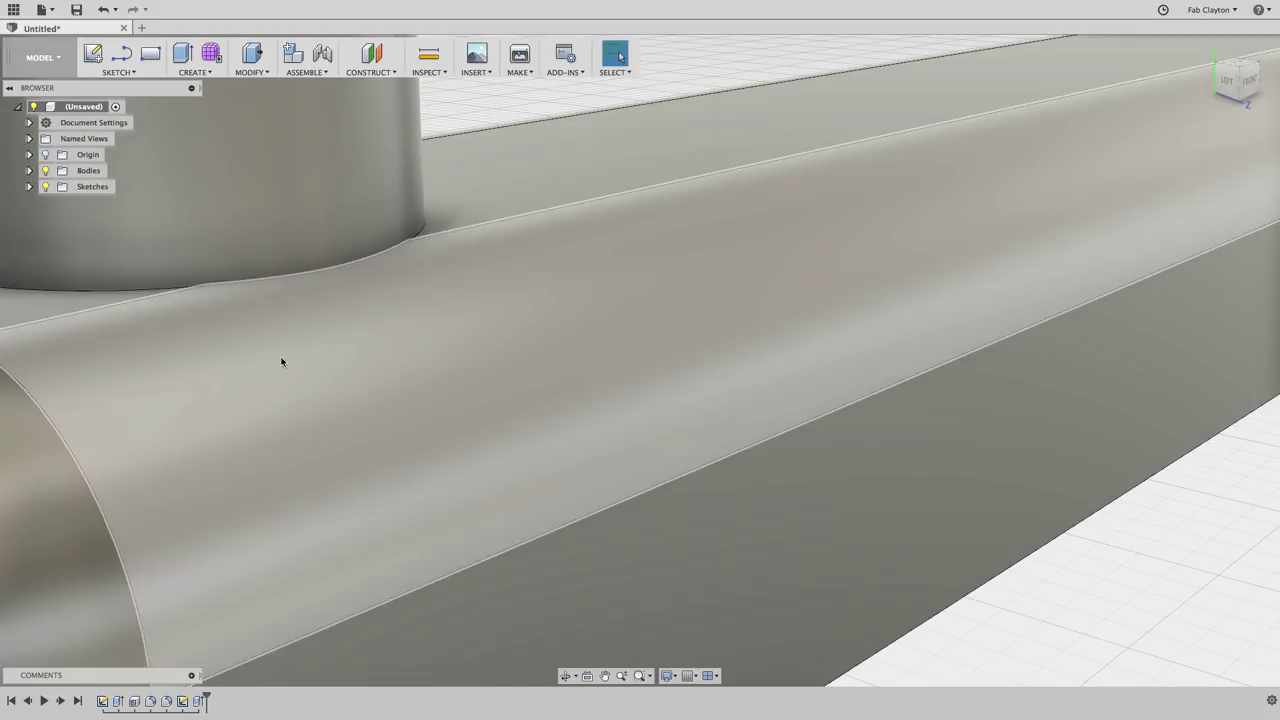
pyautogui.keyDown('shift'); pyautogui.moveTo(282, 362); pyautogui.dragTo(429, 403, button='middle'); pyautogui.keyUp('shift')
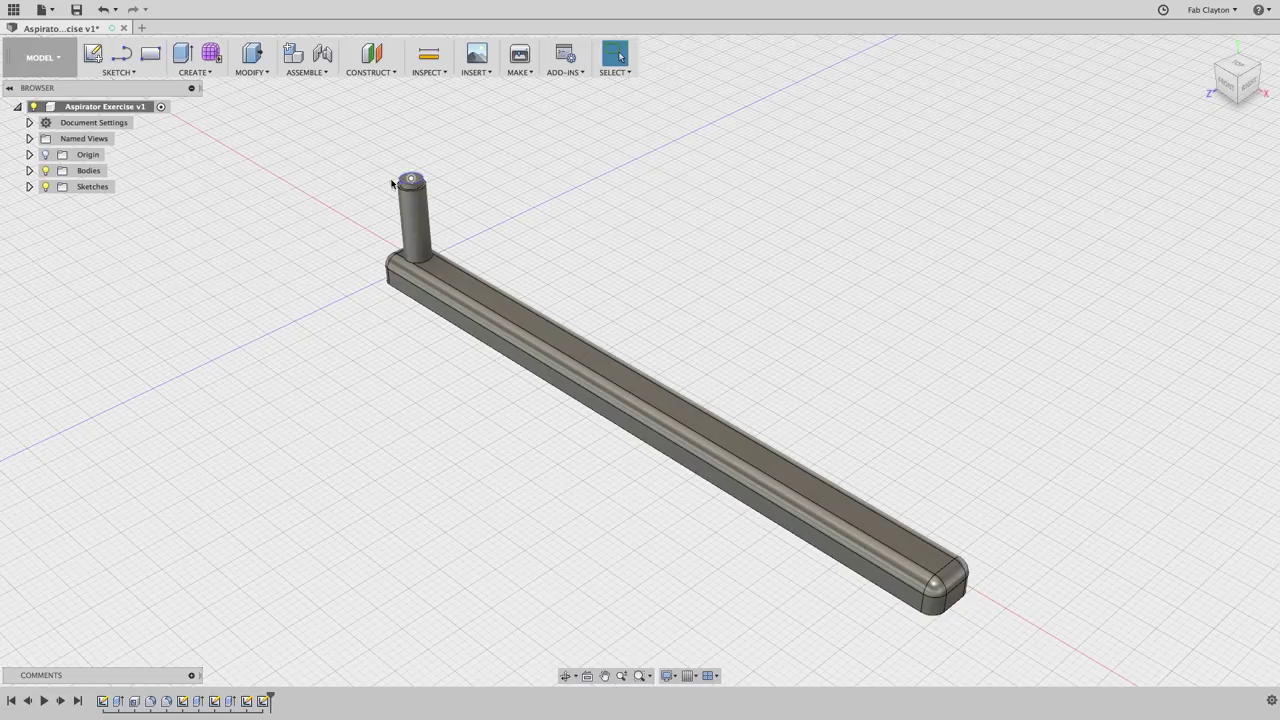
# Sketch a 2.9 mm diameter circle centred on the post's top face and finish the sketch
pyautogui.click(95, 55)
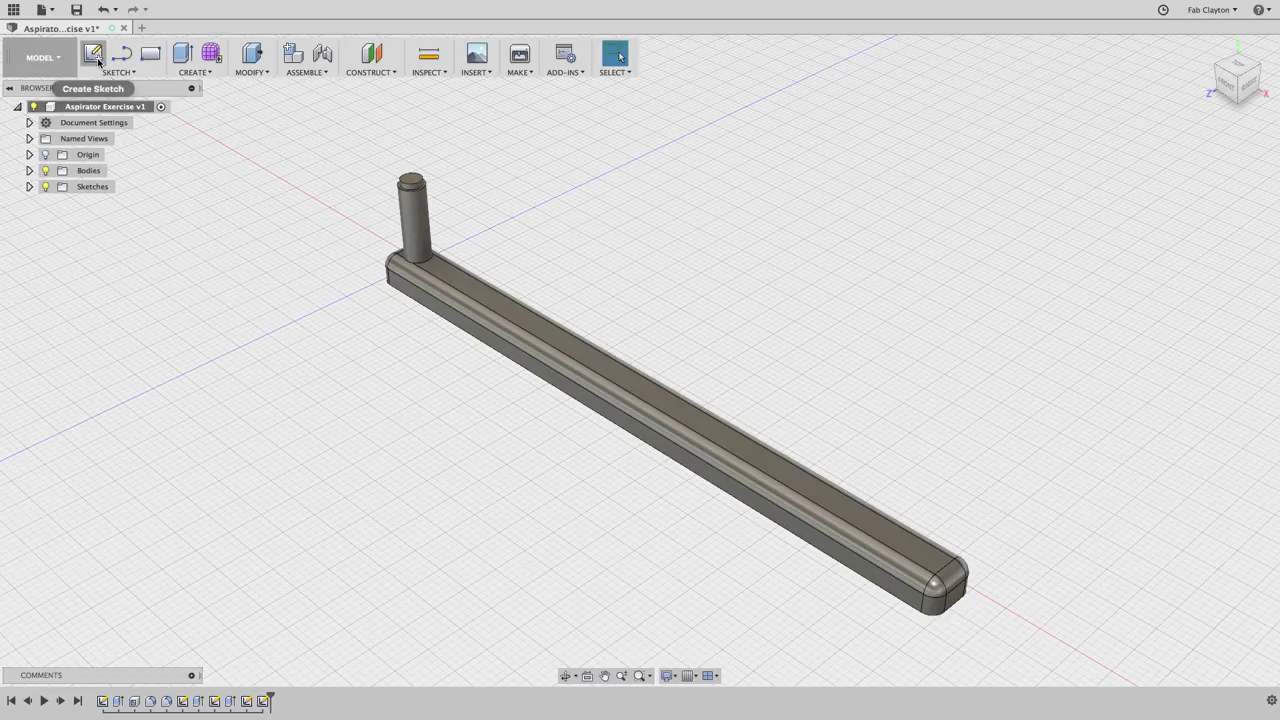
pyautogui.click(420, 181)
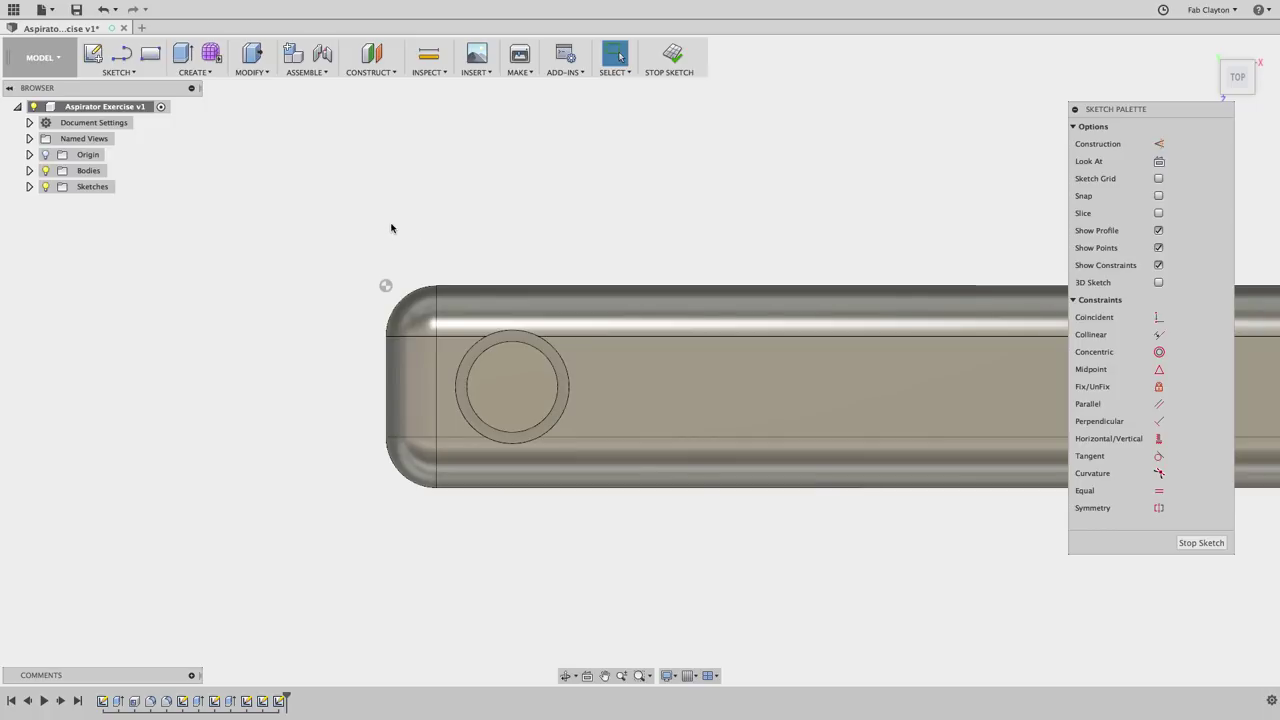
pyautogui.press('c')
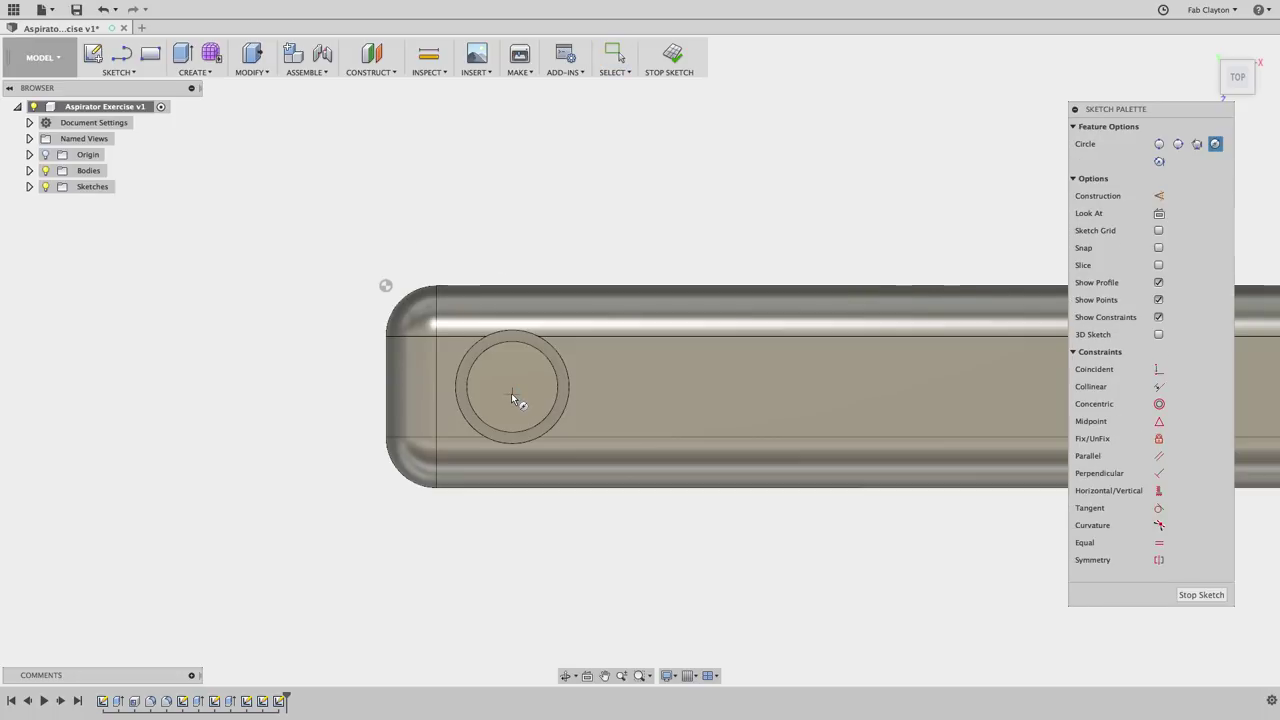
pyautogui.scroll(3, 513, 393)
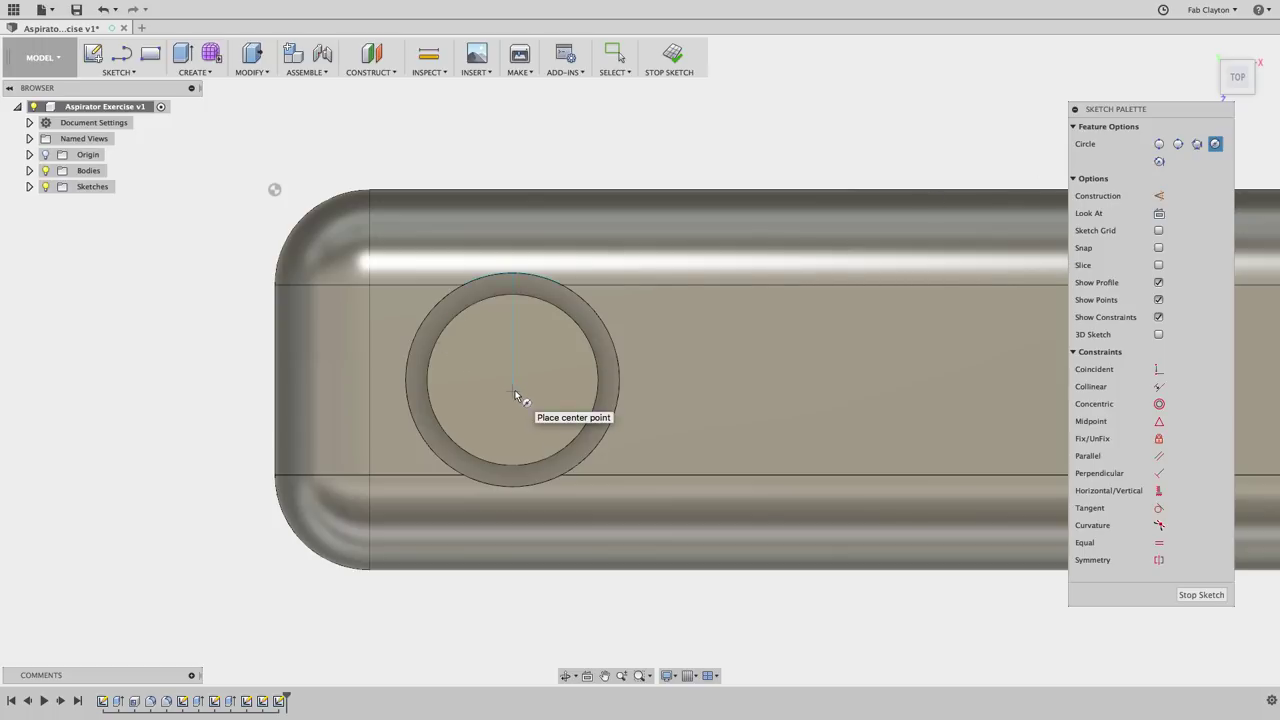
pyautogui.scroll(5, 515, 390)
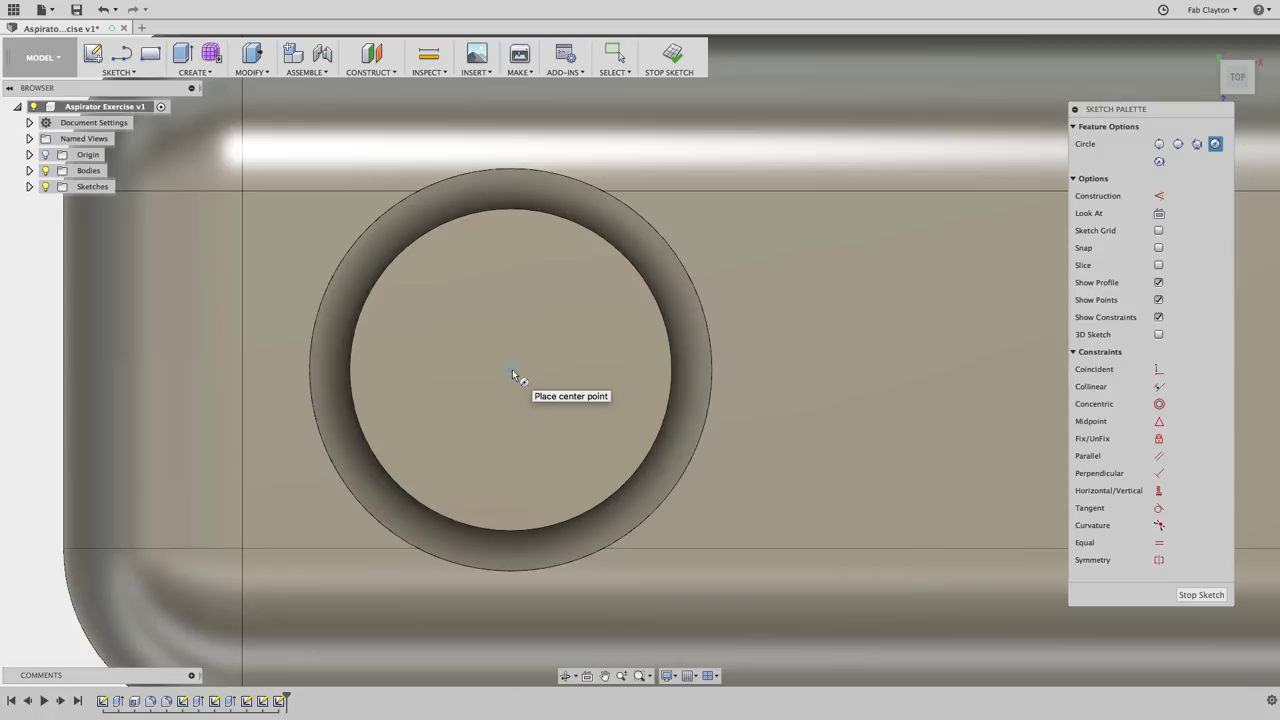
pyautogui.click(512, 371)
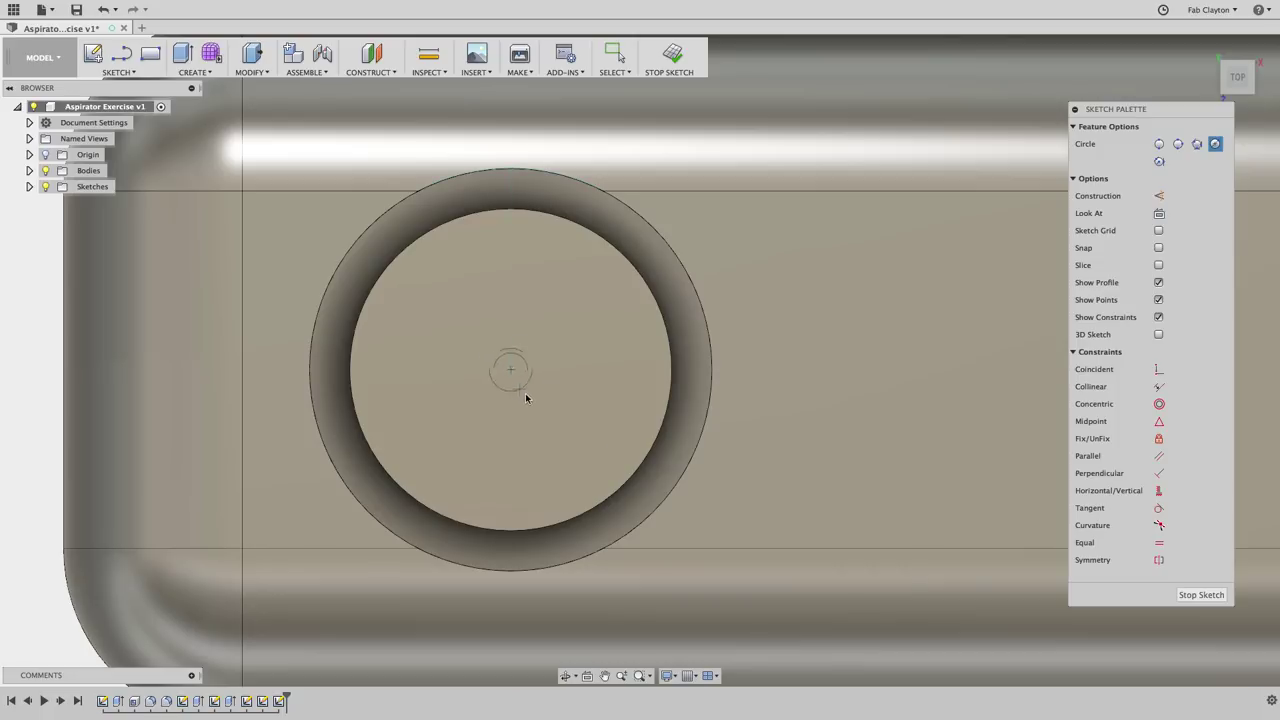
pyautogui.write('2')
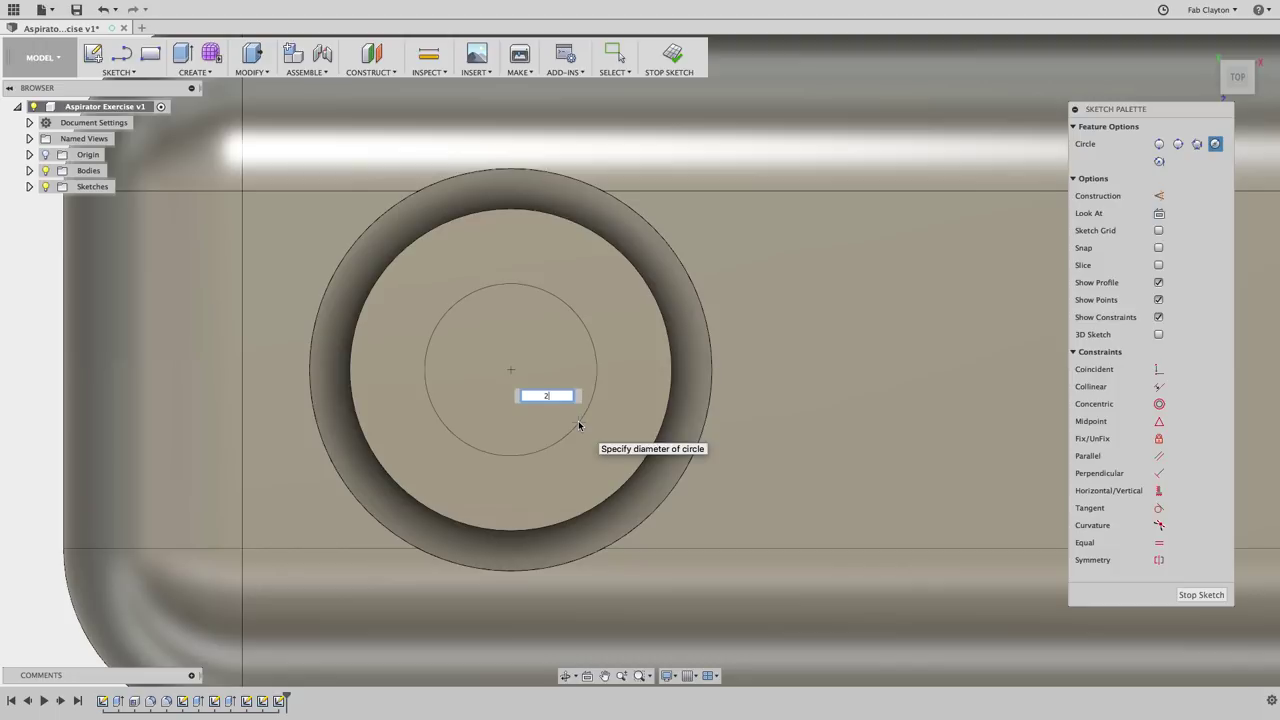
pyautogui.write('.9')
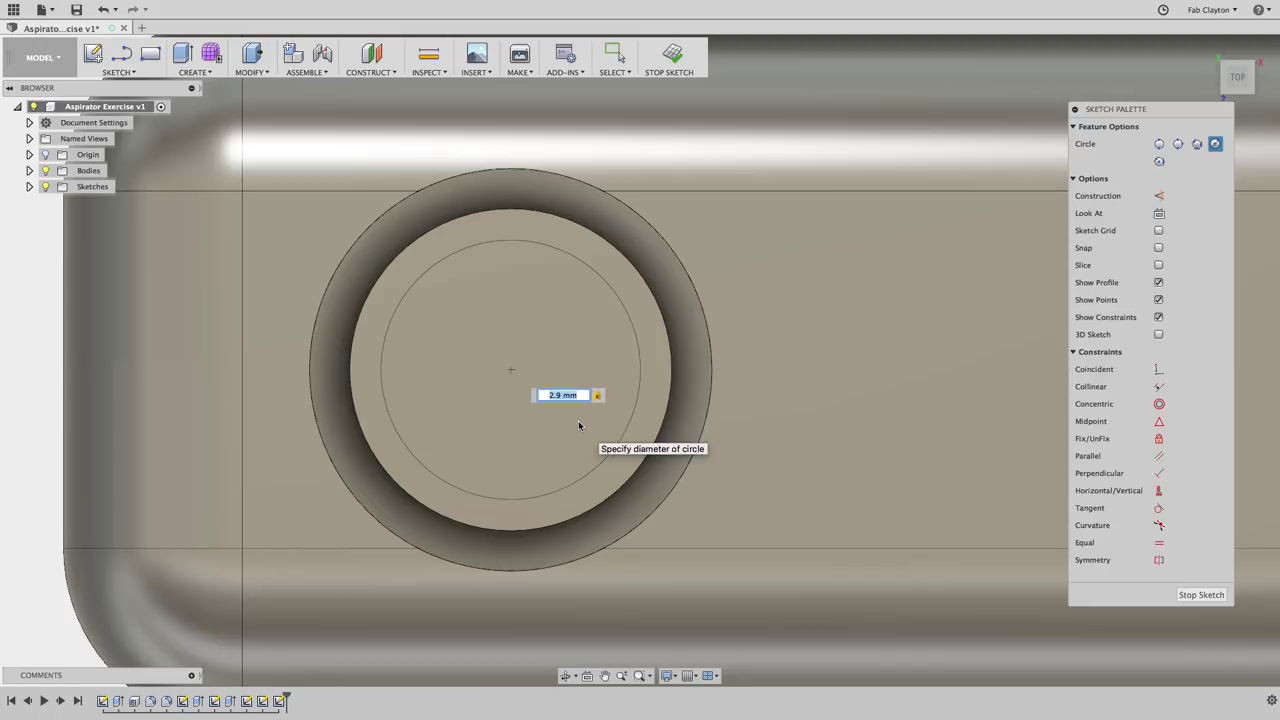
pyautogui.press('Return')
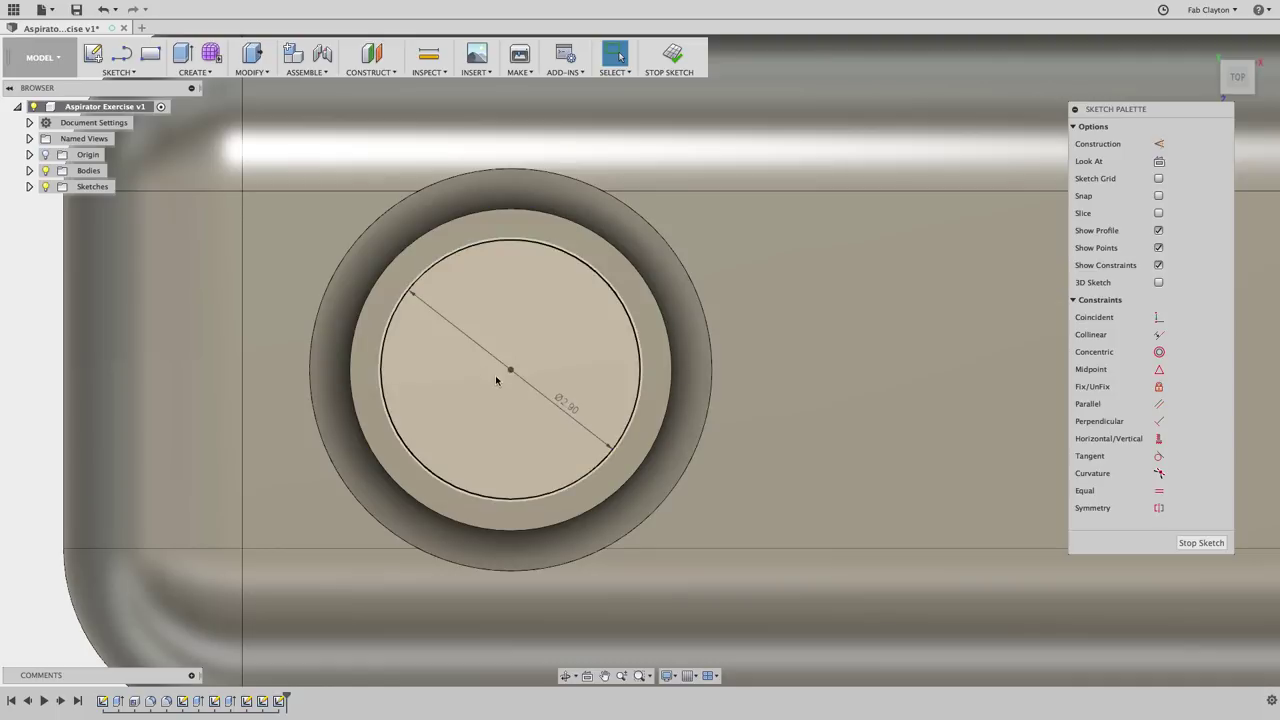
pyautogui.click(1201, 543)
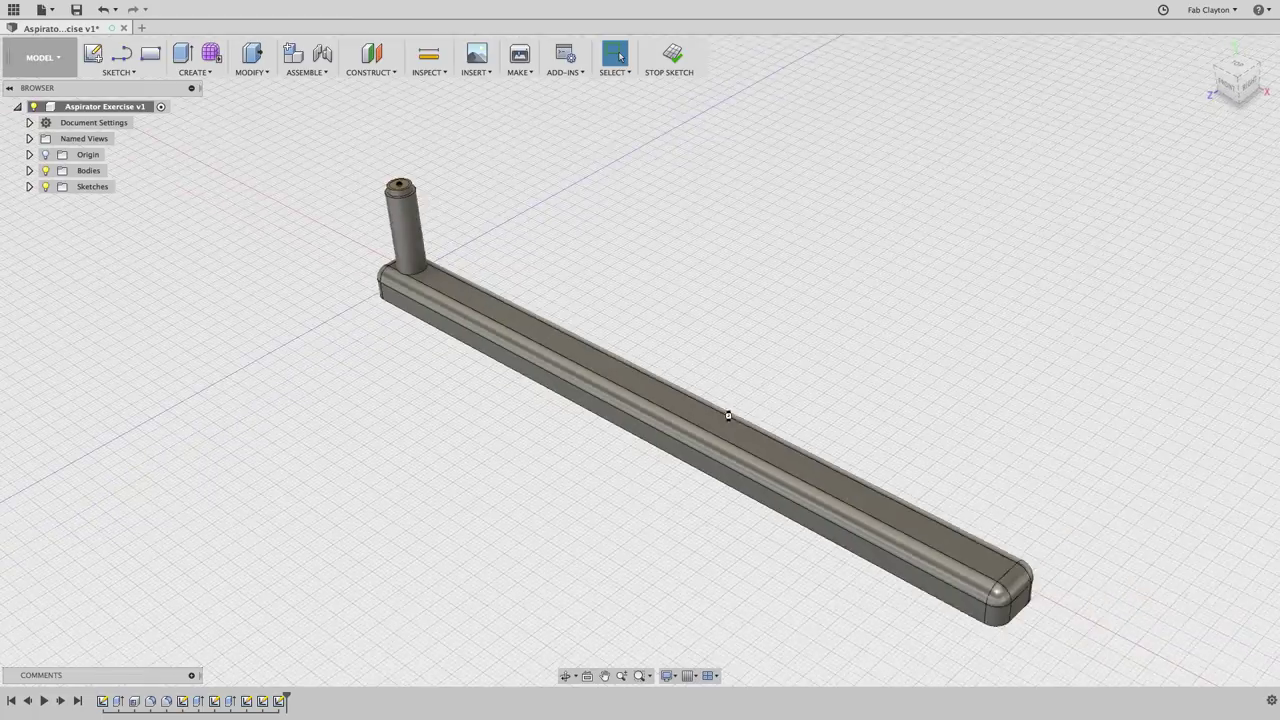
# Press Pull the circle on the post's top face 15 mm downward as a cut
pyautogui.scroll(5, 389, 310)
pyautogui.moveTo(386, 480); pyautogui.dragTo(391, 603)
pyautogui.press('Escape')
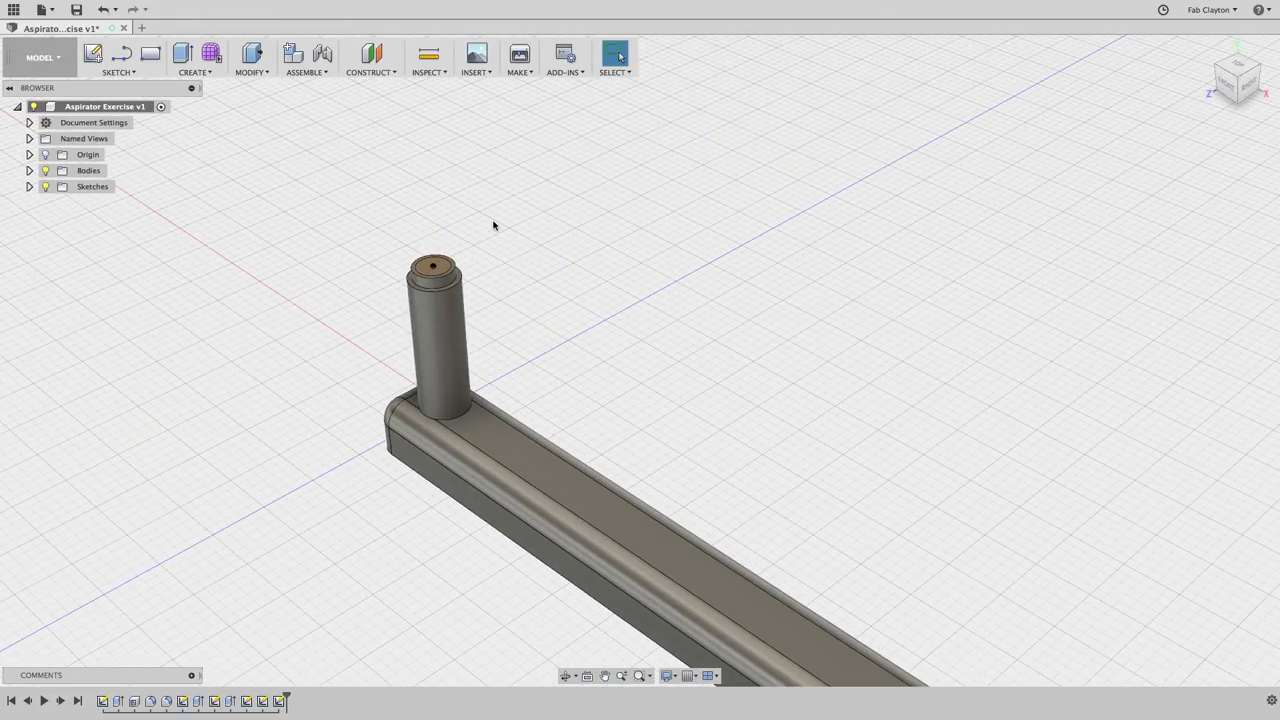
pyautogui.press('q')
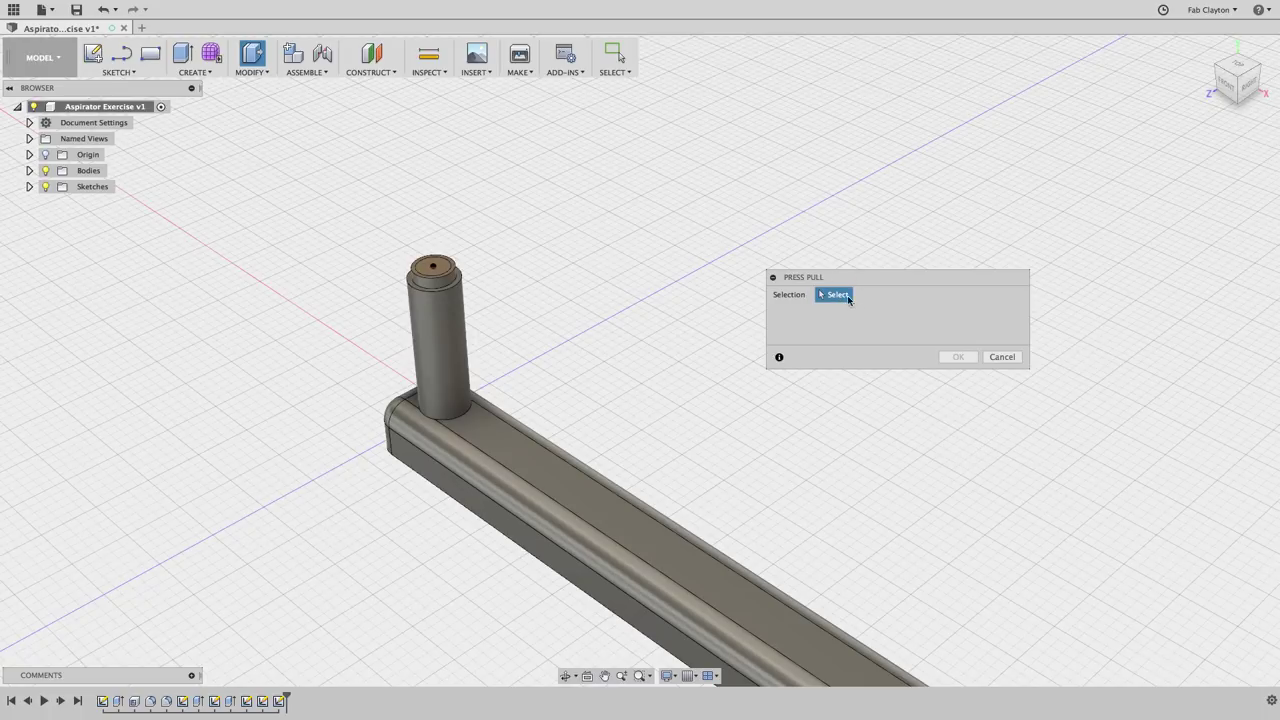
pyautogui.click(438, 267)
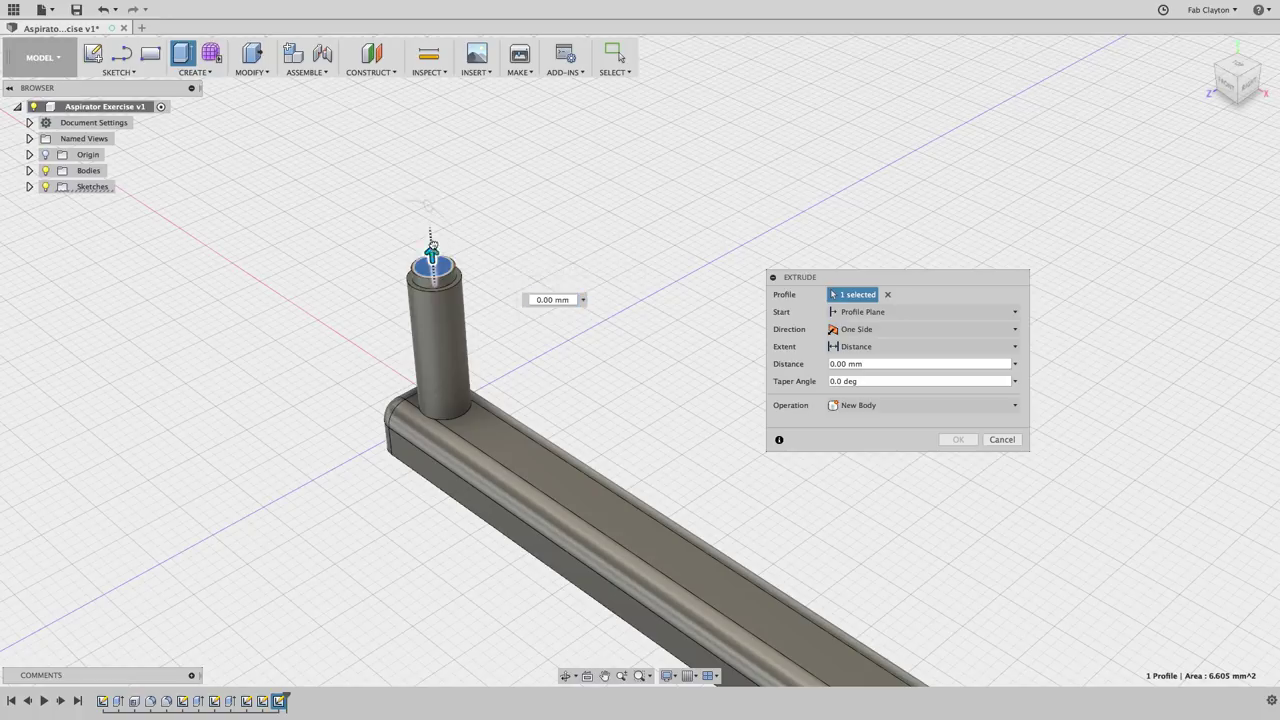
pyautogui.moveTo(432, 245); pyautogui.dragTo(461, 400)
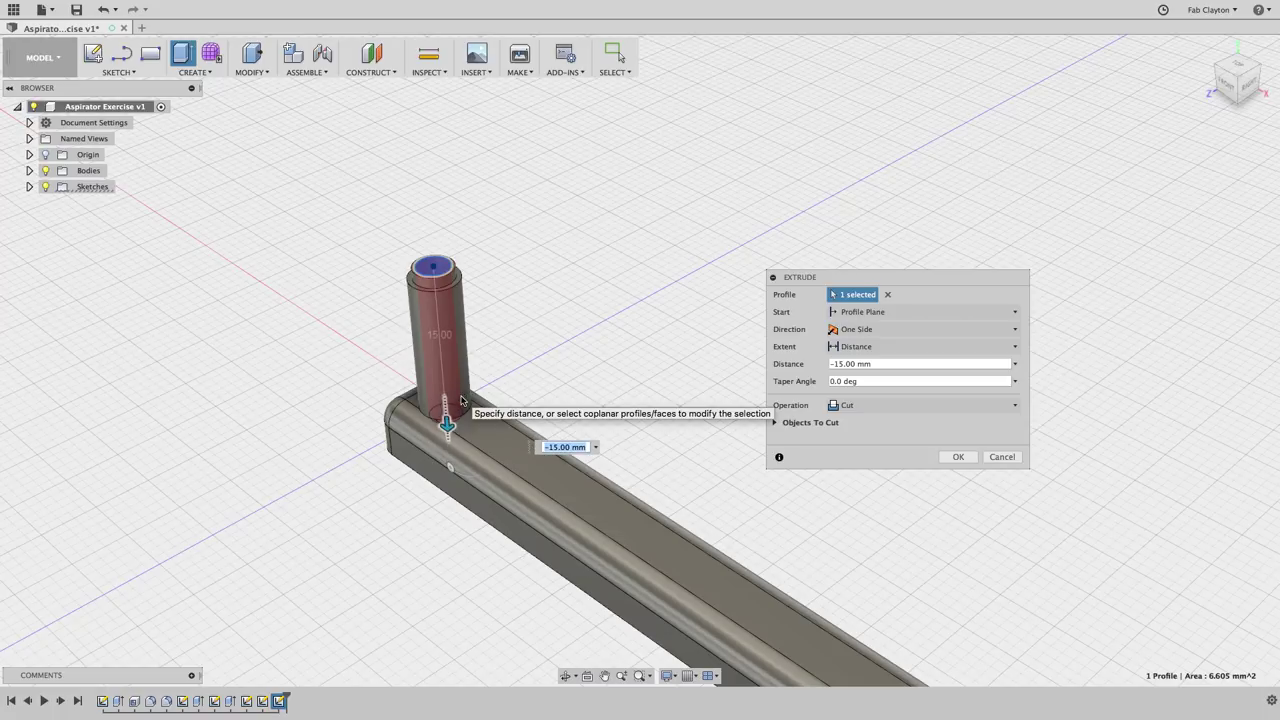
# Set the cut's extent to To Object and end it at the bar's inner top face inside the shelled cavity
pyautogui.click(974, 349)
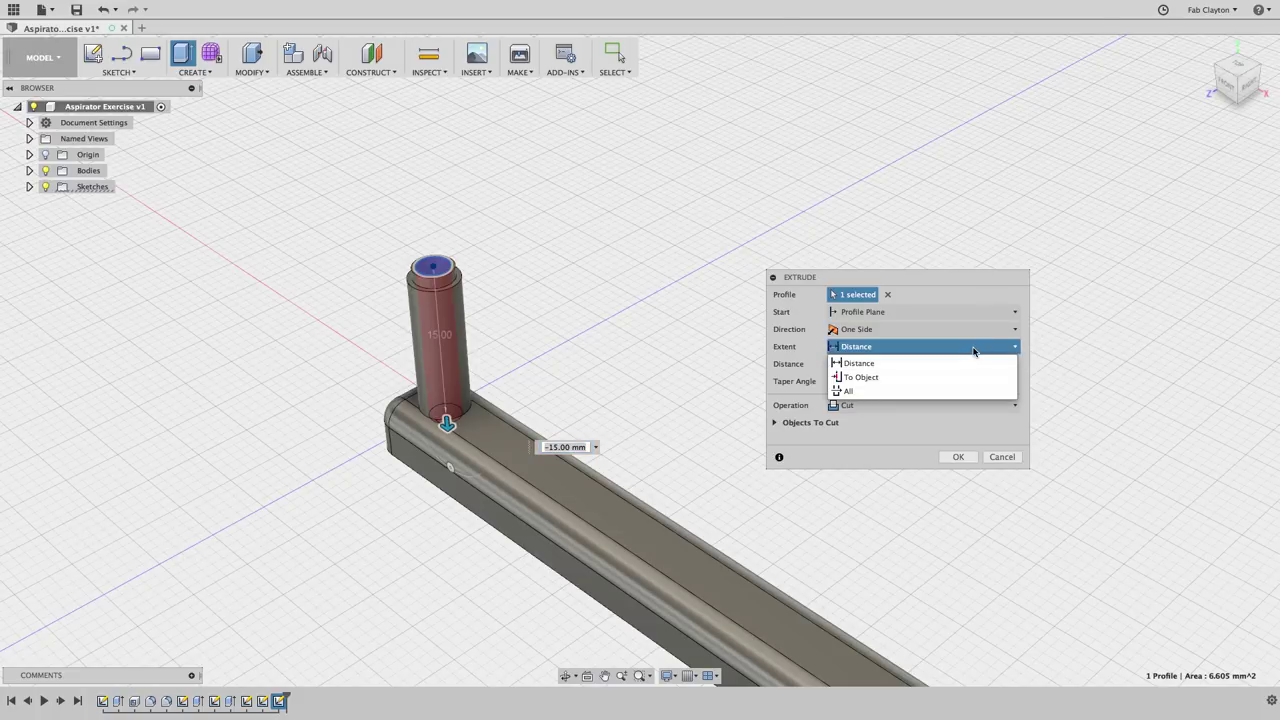
pyautogui.click(868, 378)
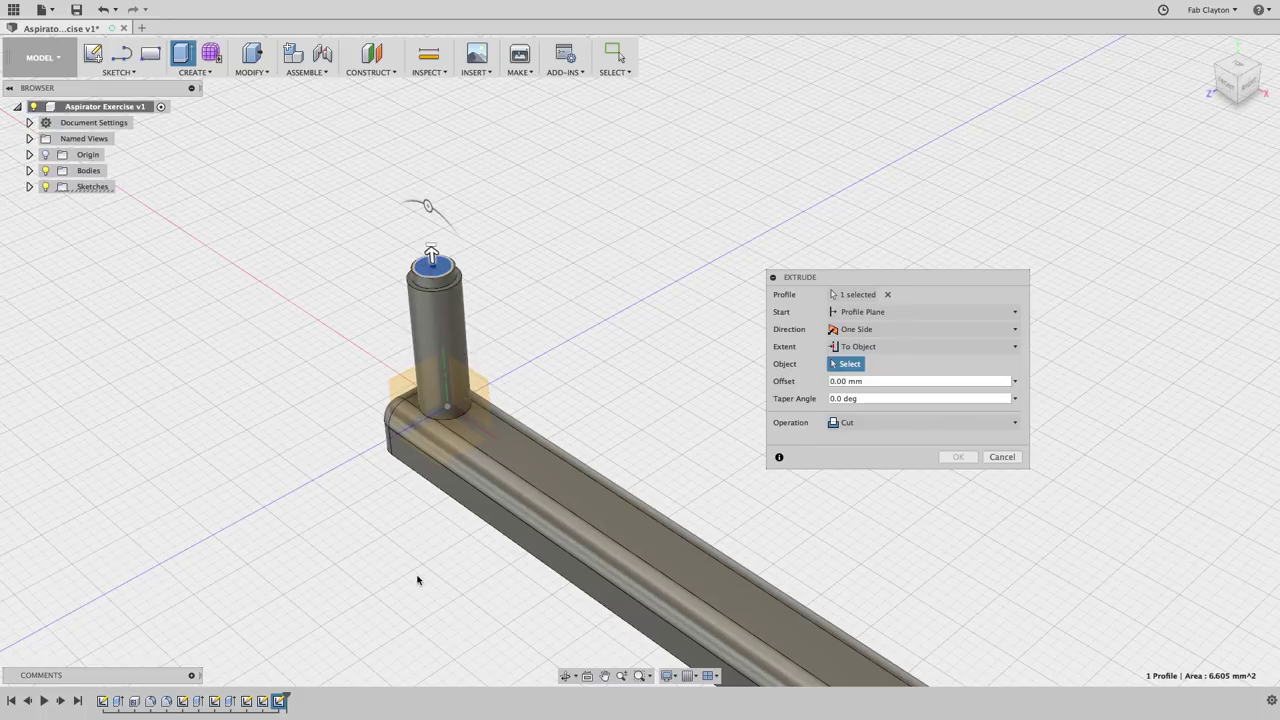
pyautogui.moveTo(432, 256); pyautogui.dragTo(452, 348)
pyautogui.click(943, 343)
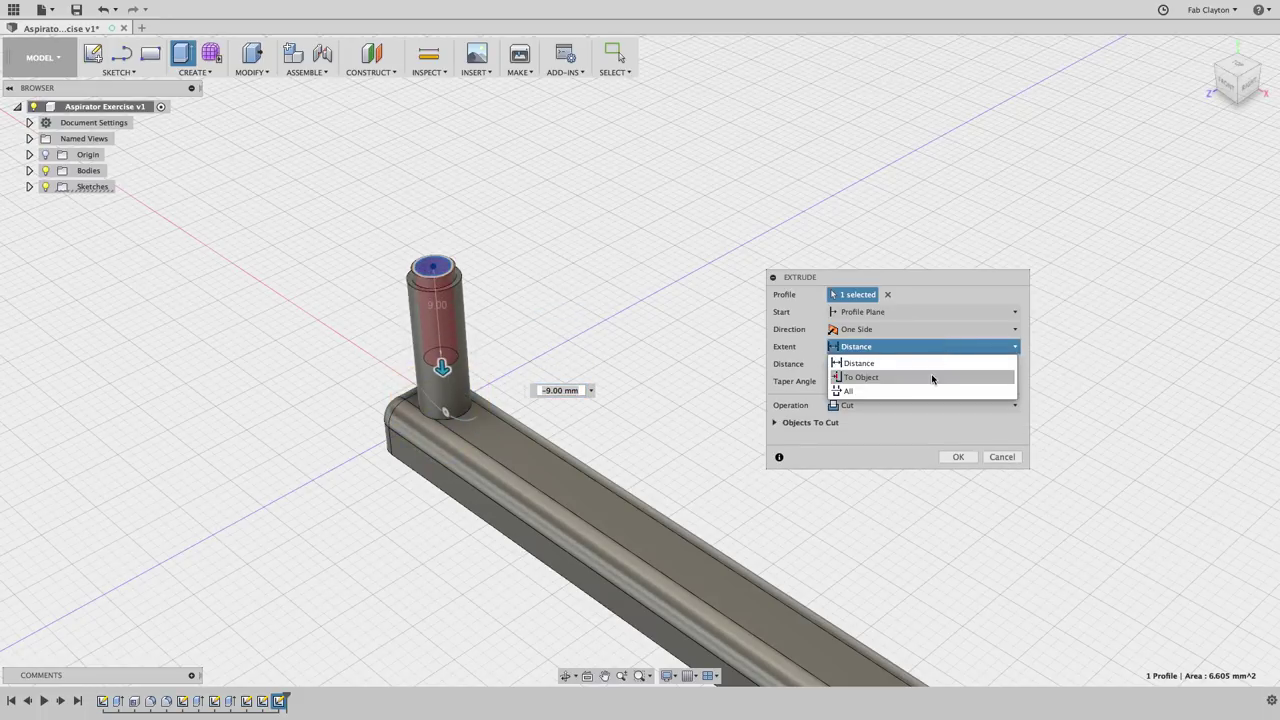
pyautogui.click(932, 378)
pyautogui.keyDown('shift'); pyautogui.moveTo(449, 543); pyautogui.dragTo(395, 545, button='middle'); pyautogui.keyUp('shift')
pyautogui.click(388, 556)
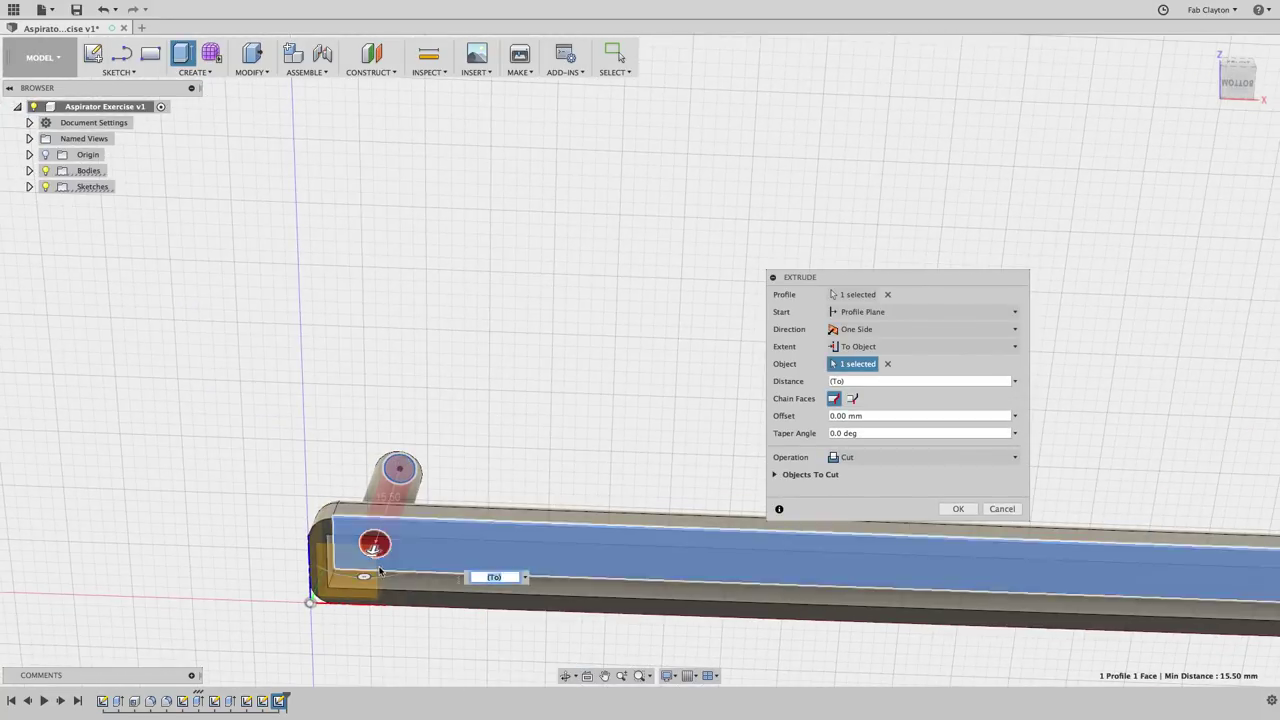
pyautogui.scroll(5, 380, 570)
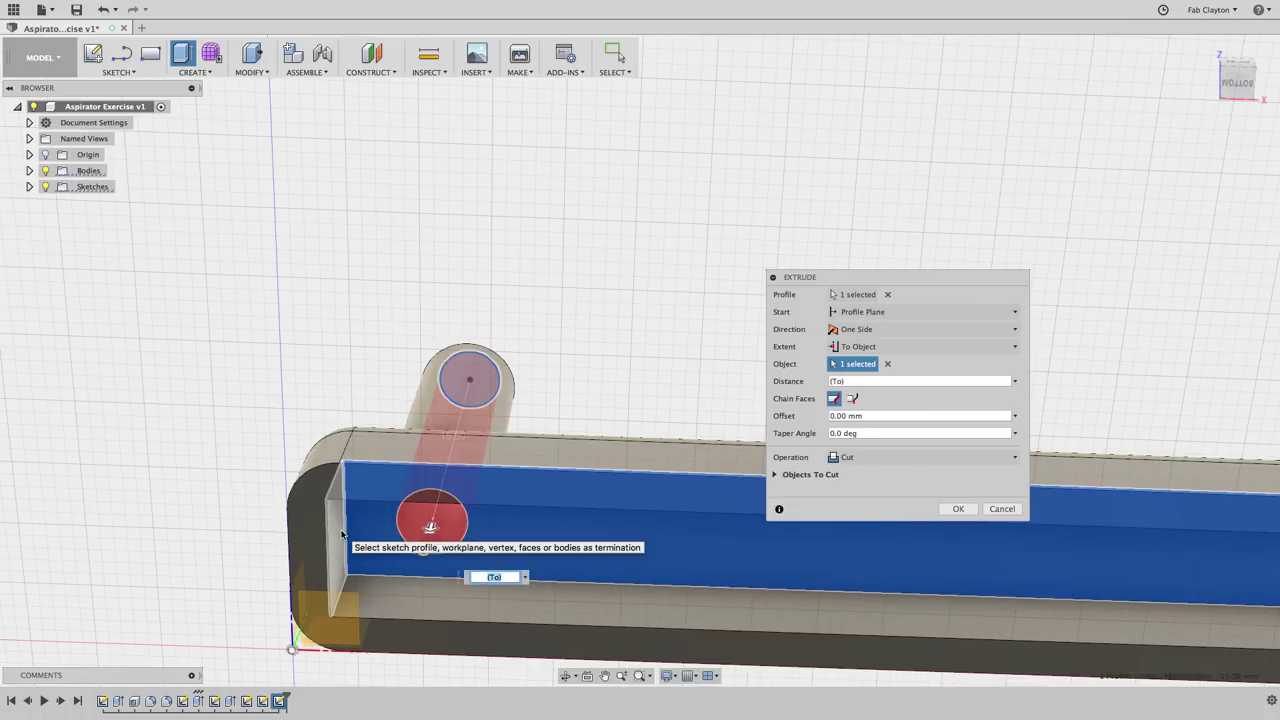
# Clear the cut's terminating face, try the post's top face as the terminating object, and cancel the extrusion
pyautogui.click(894, 382)
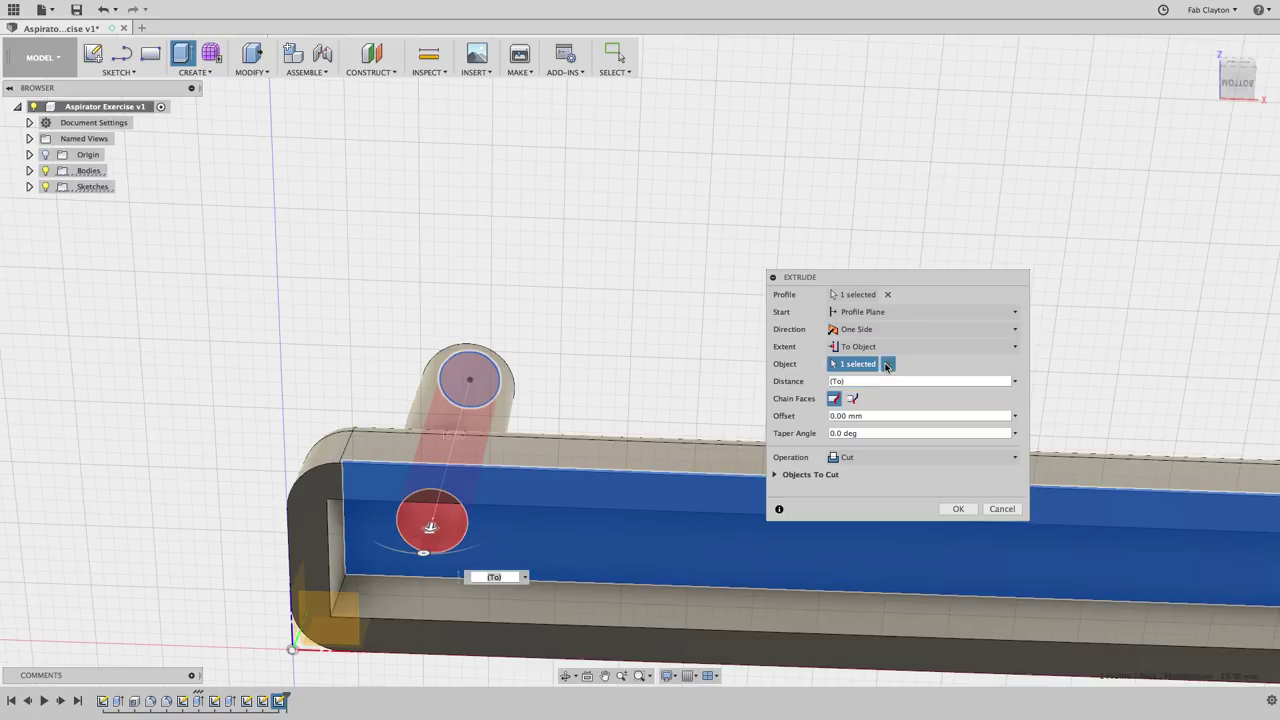
pyautogui.click(887, 364)
pyautogui.keyDown('shift'); pyautogui.moveTo(603, 354); pyautogui.dragTo(572, 497, button='middle'); pyautogui.keyUp('shift')
pyautogui.scroll(-3, 572, 497)
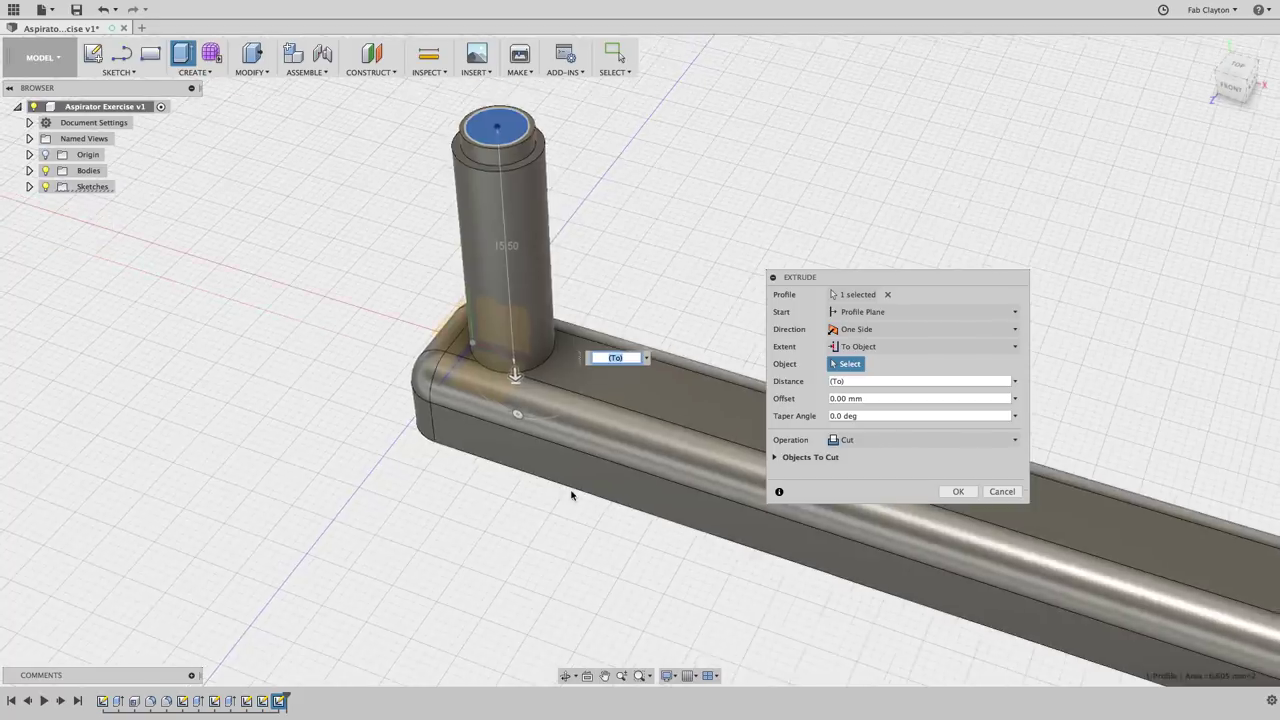
pyautogui.click(516, 209)
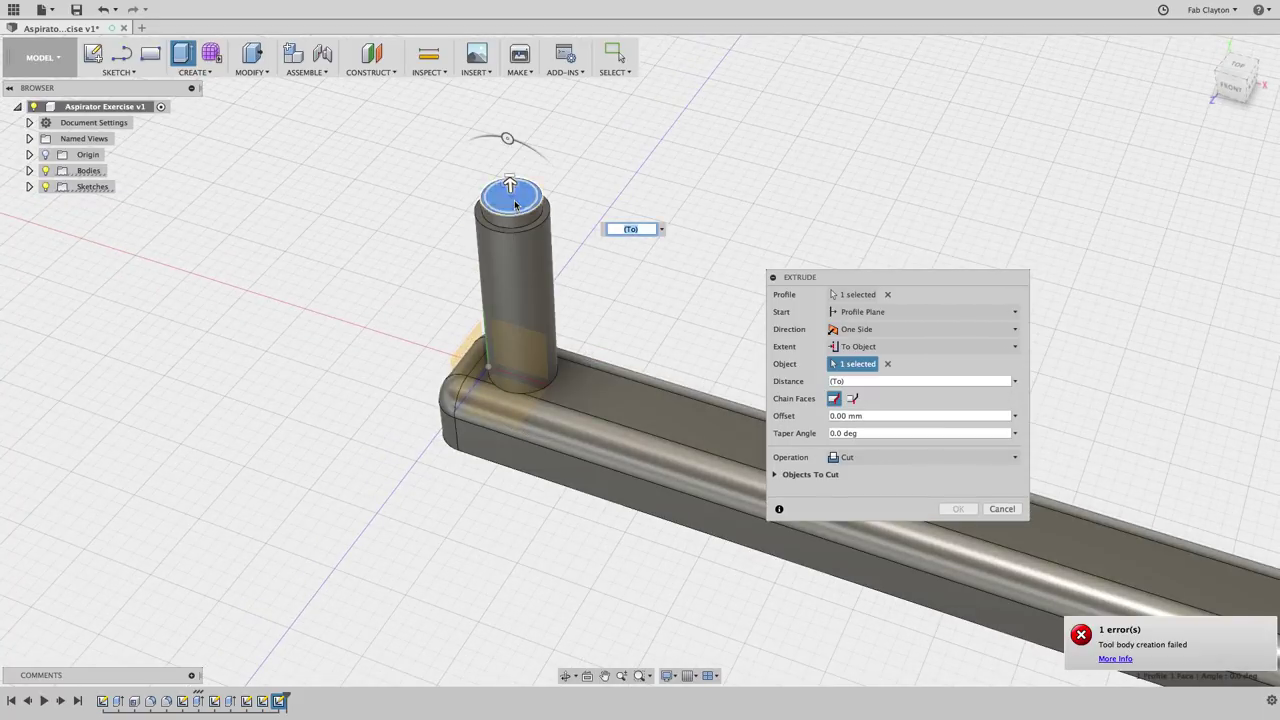
pyautogui.press('Escape')
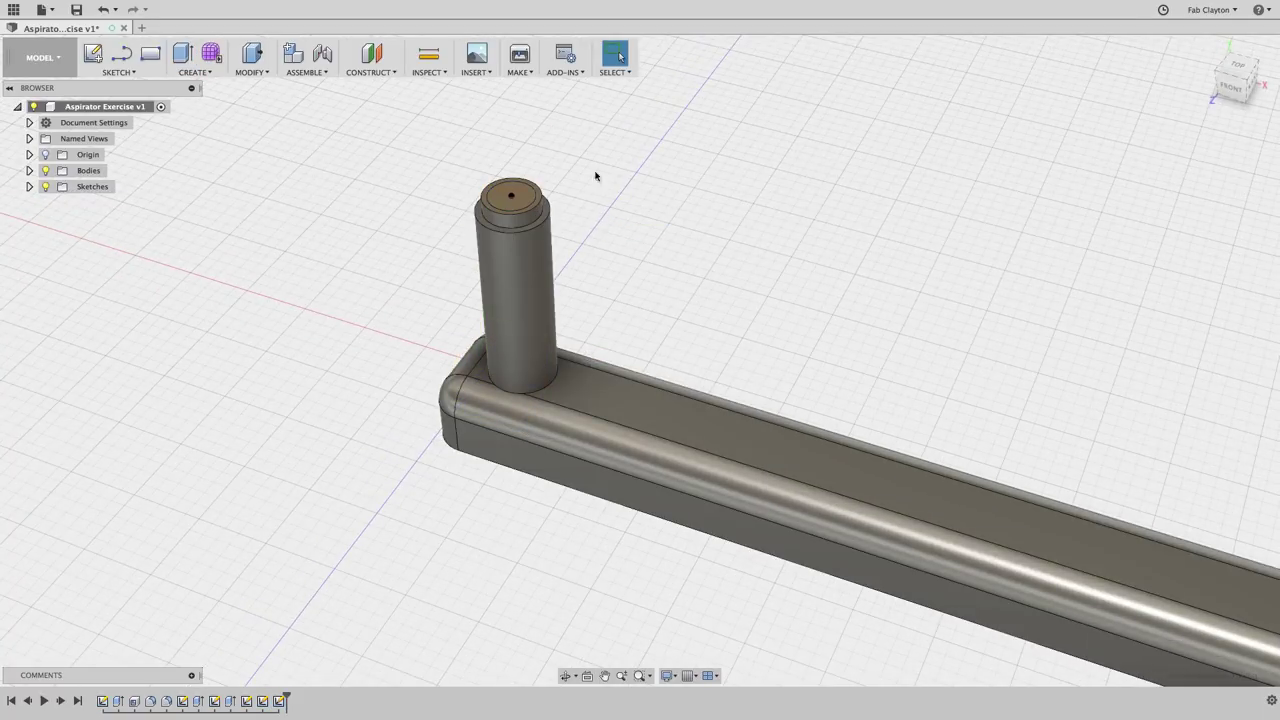
# Press Pull the 2.9 mm circle on the post's top face 14 mm downward as a cut
pyautogui.press('q')
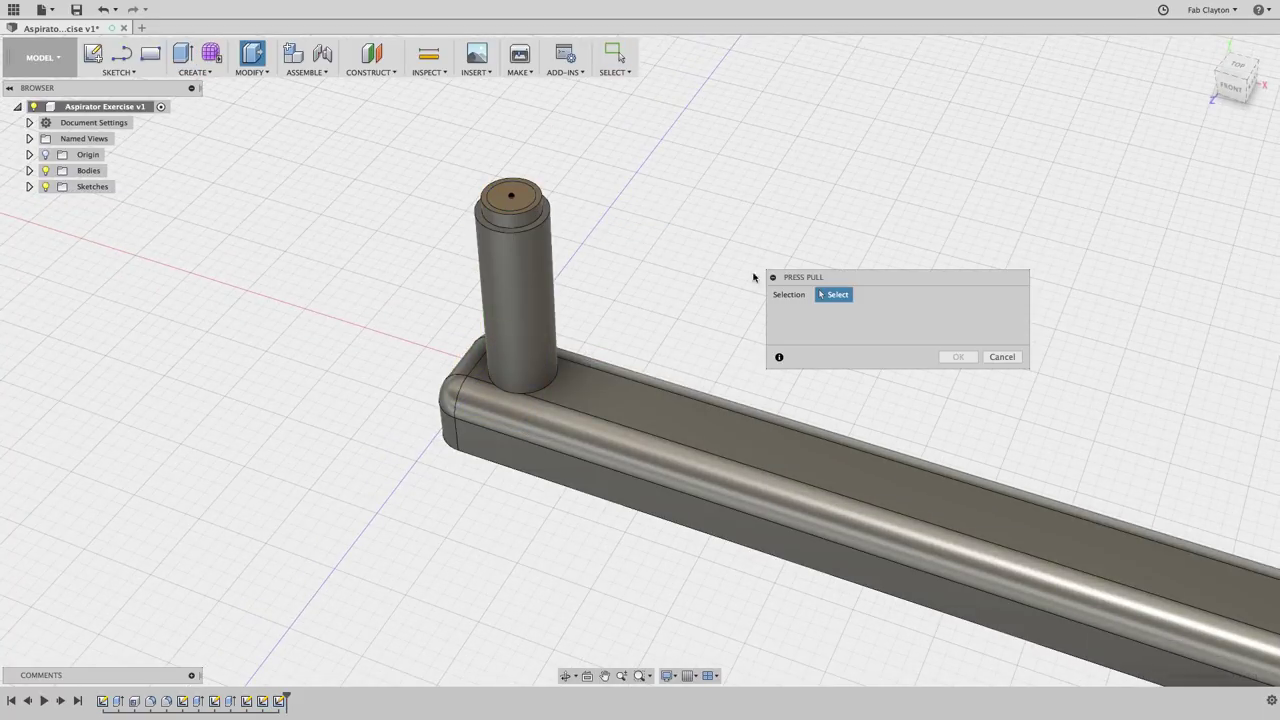
pyautogui.click(517, 197)
pyautogui.moveTo(511, 195); pyautogui.dragTo(529, 346)
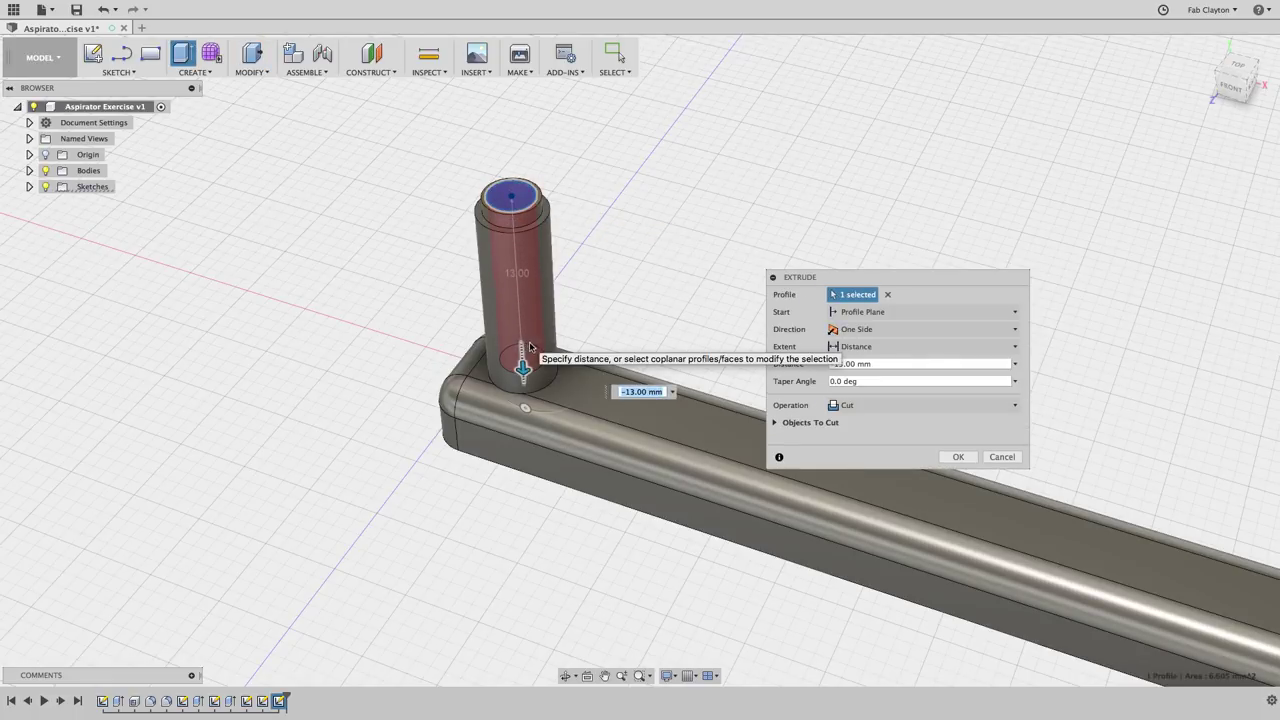
pyautogui.click(838, 364)
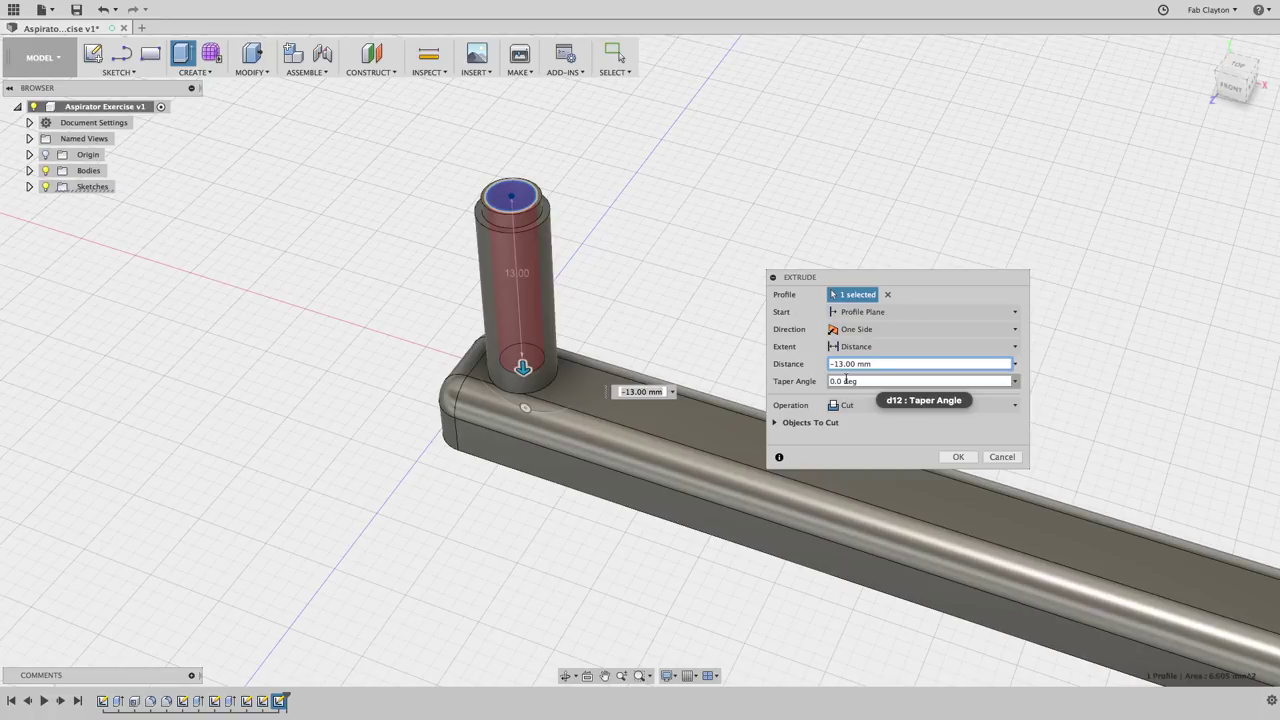
pyautogui.press('BackSpace')
pyautogui.write('4')
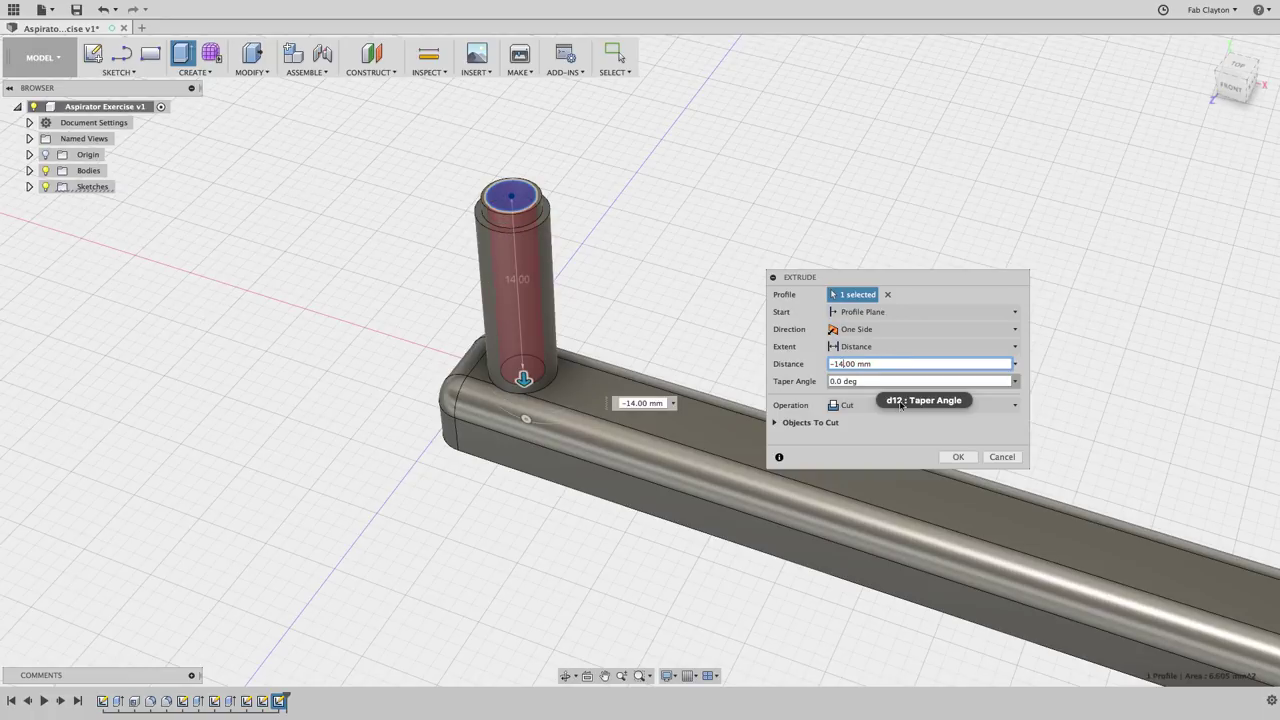
pyautogui.click(960, 457)
pyautogui.keyDown('shift'); pyautogui.moveTo(634, 229); pyautogui.dragTo(669, 286, button='middle'); pyautogui.keyUp('shift')
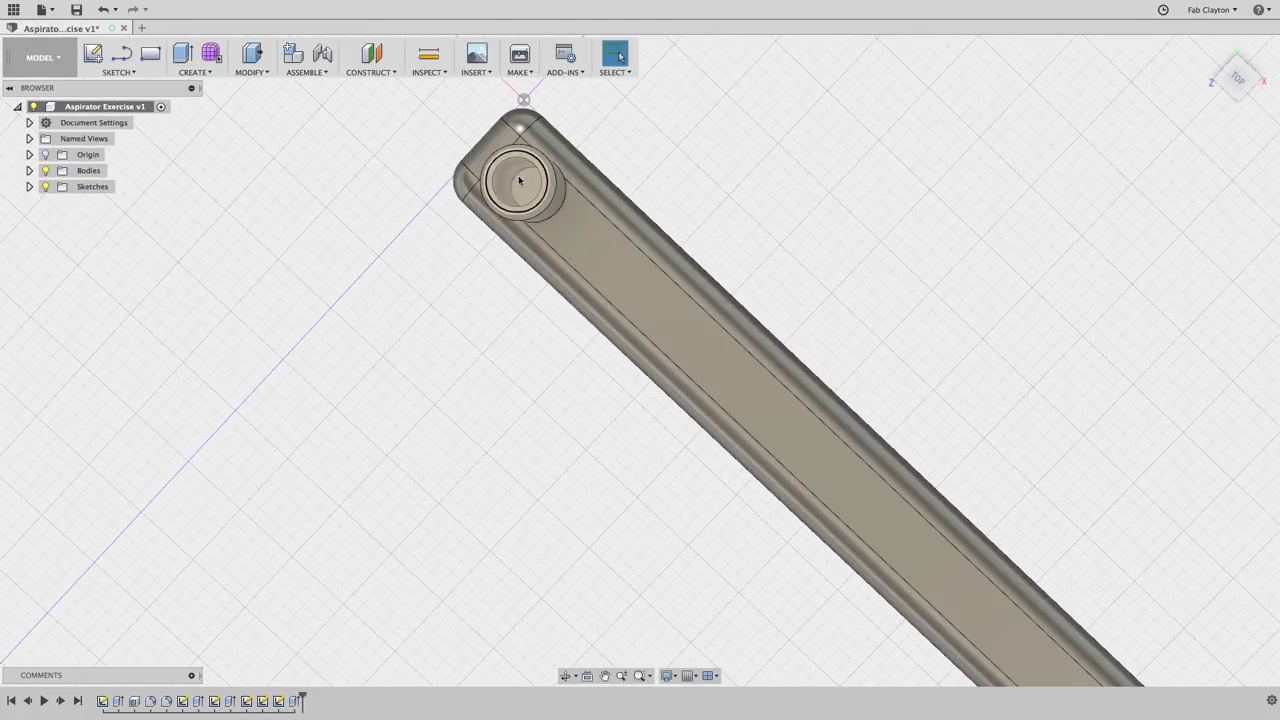
pyautogui.keyDown('shift'); pyautogui.moveTo(509, 349); pyautogui.dragTo(513, 307, button='middle'); pyautogui.keyUp('shift')
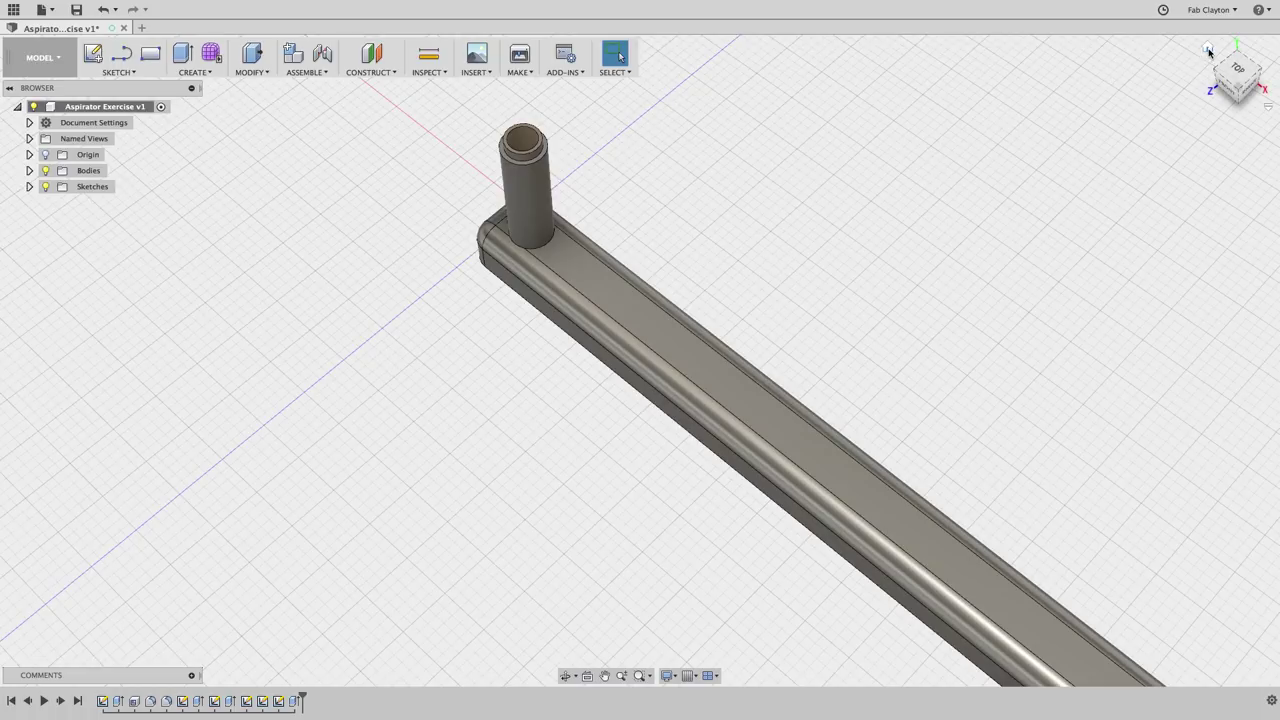
pyautogui.click(1207, 48)
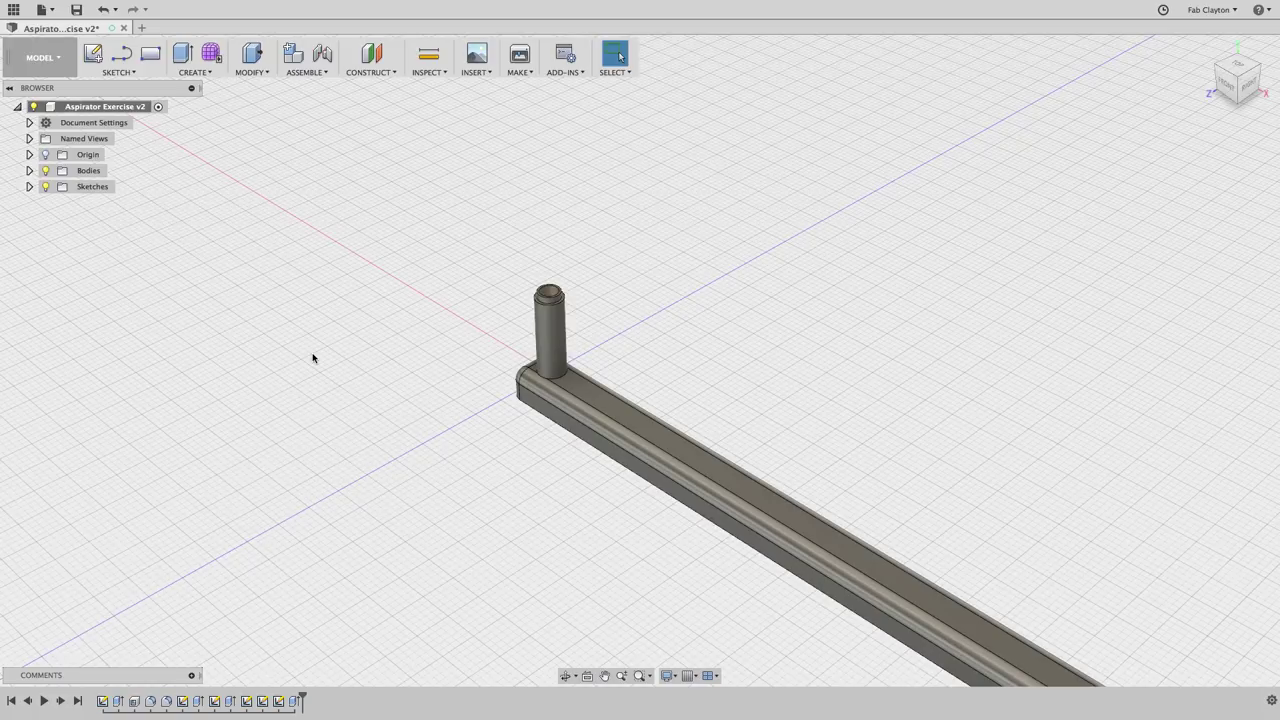
pyautogui.rightClick(346, 313)
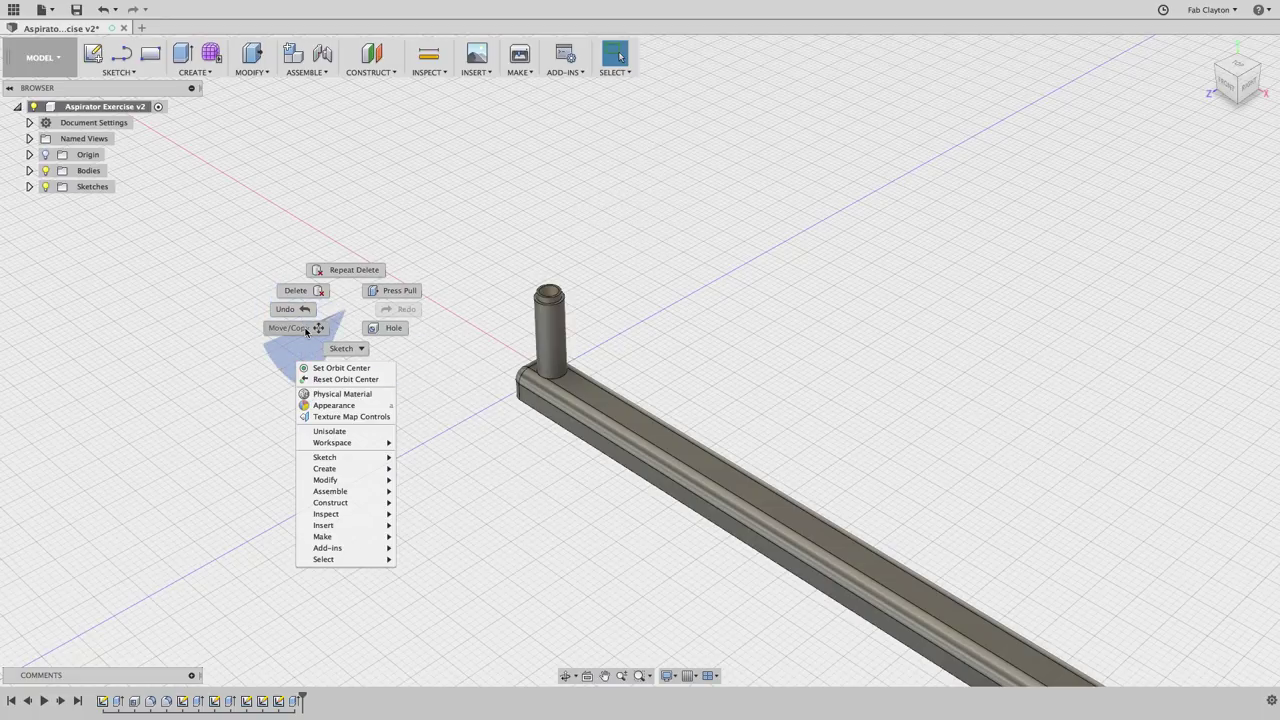
pyautogui.click(306, 331)
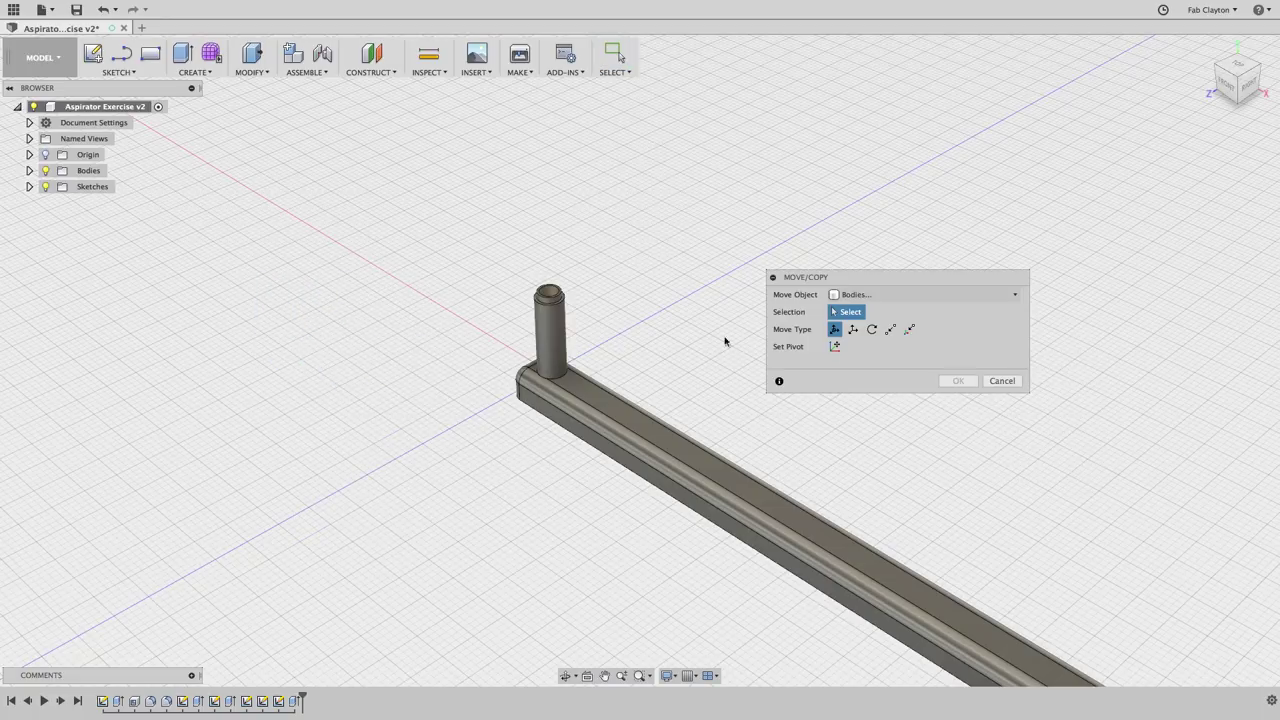
pyautogui.click(550, 330)
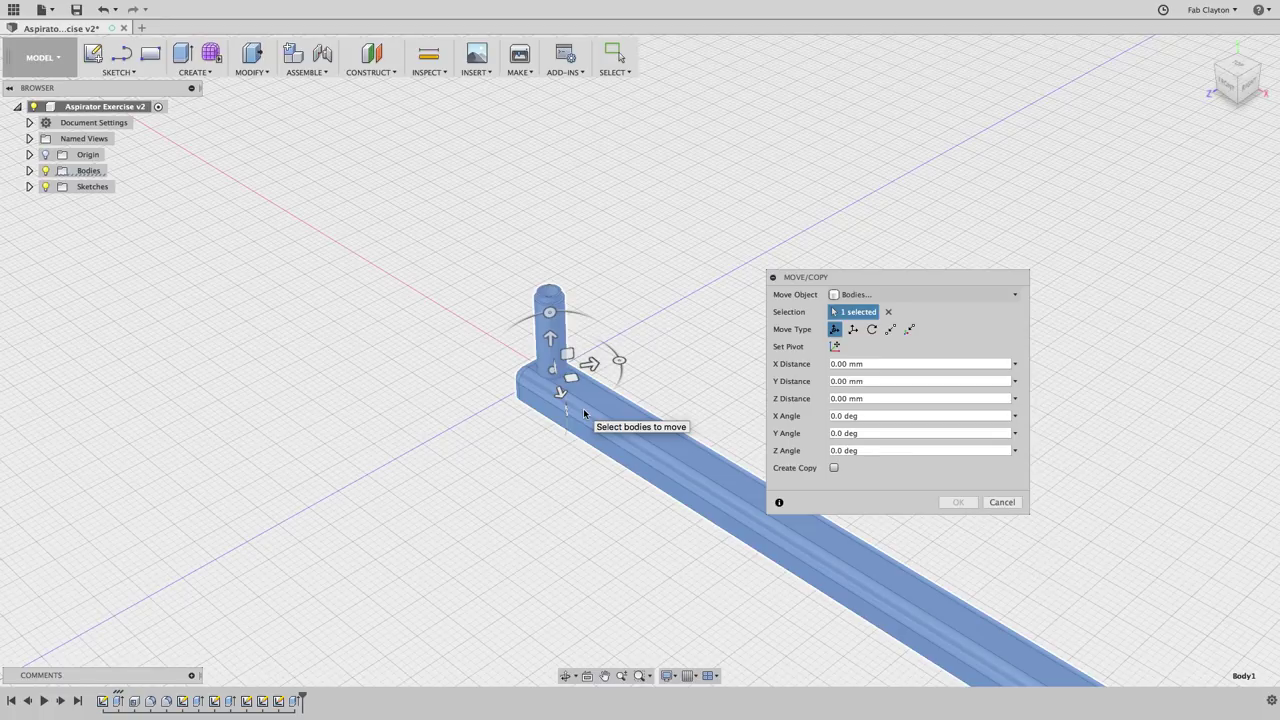
pyautogui.click(1006, 503)
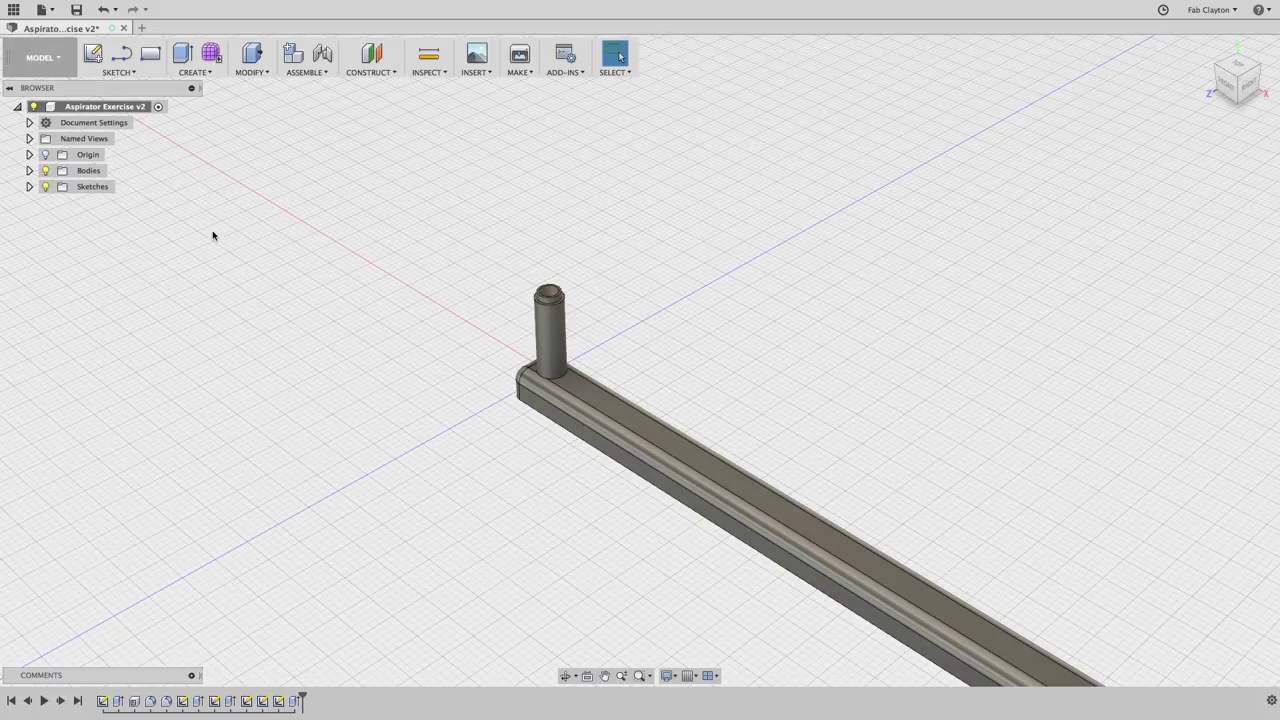
# Examine the bodies and sketches contained in the root component, highlighting the base body
pyautogui.click(128, 108)
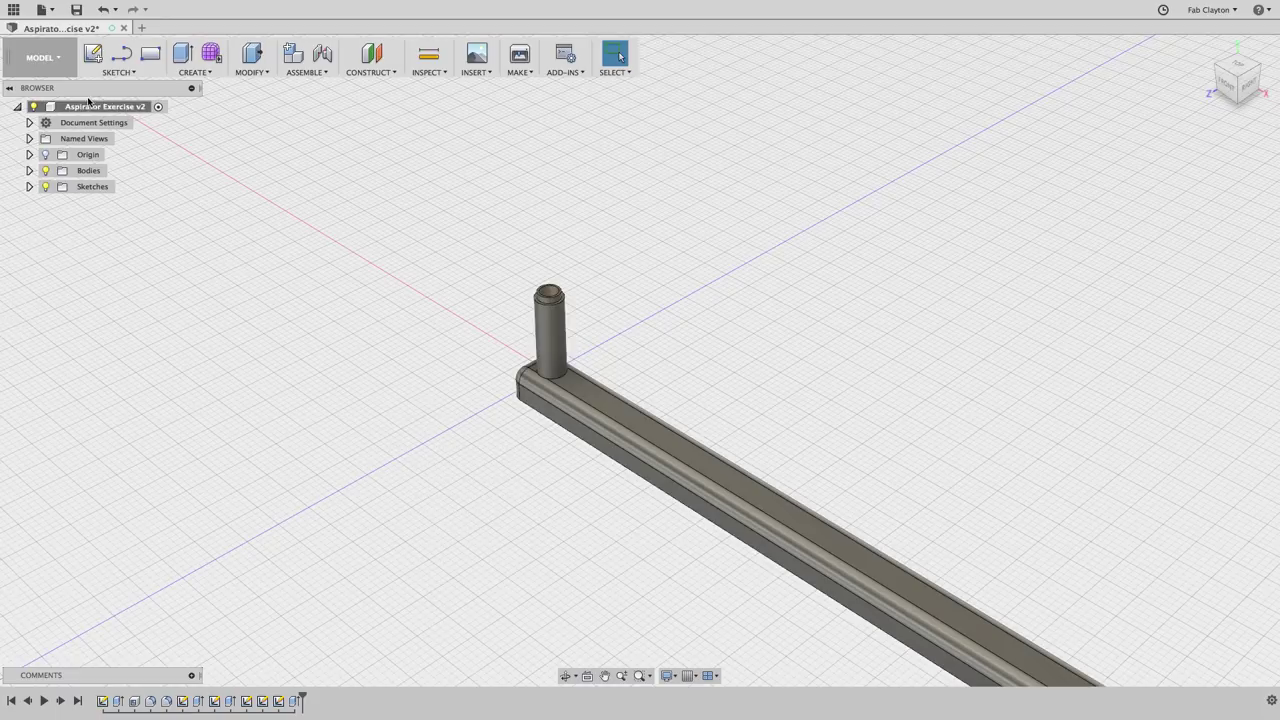
pyautogui.click(29, 170)
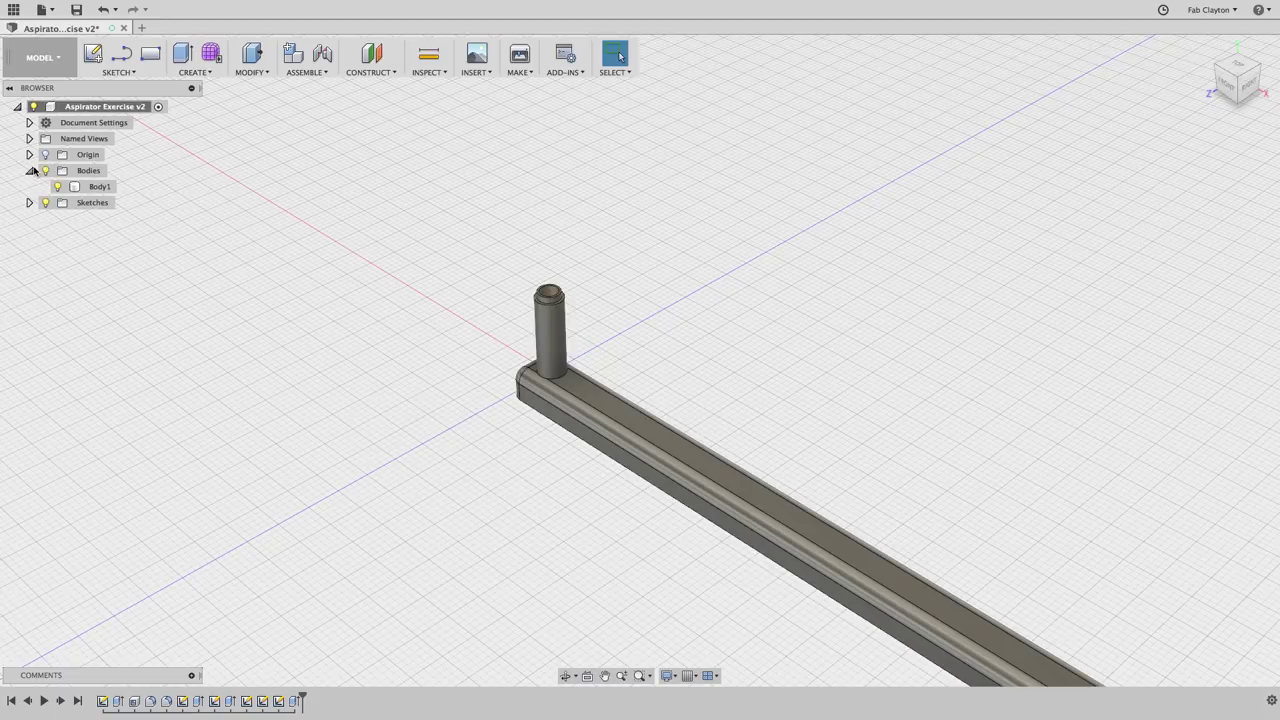
pyautogui.click(97, 188)
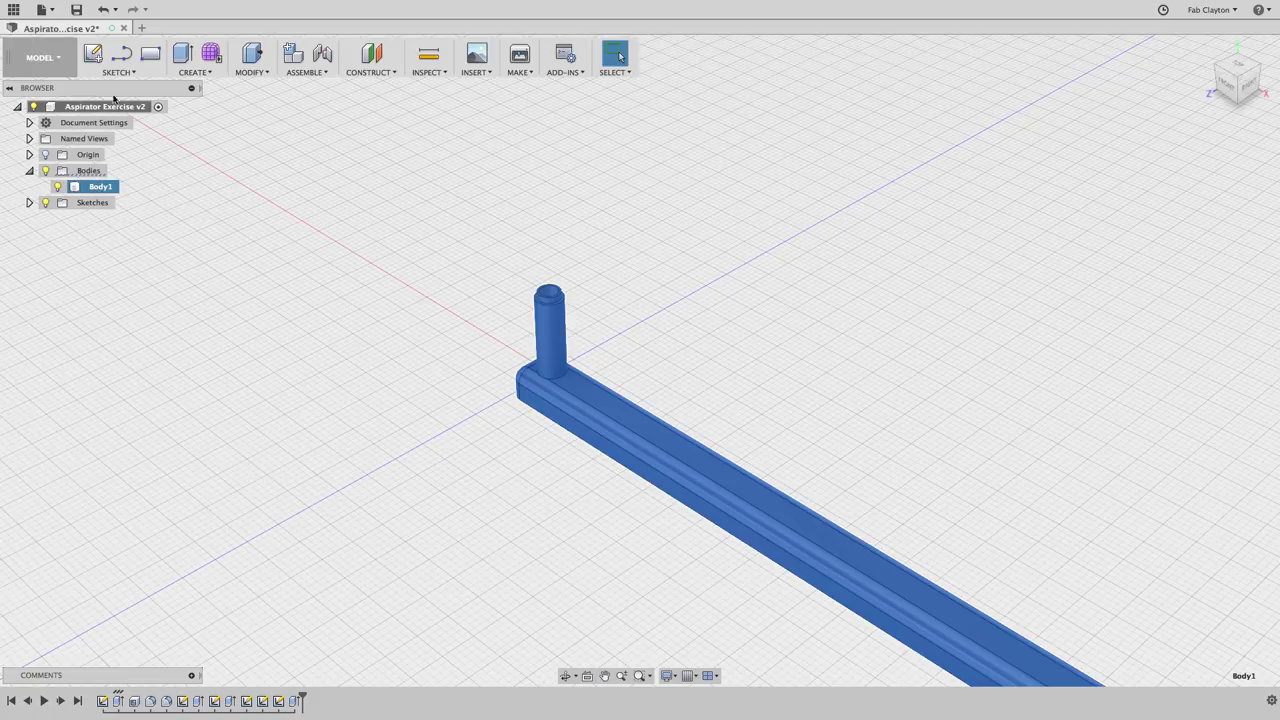
pyautogui.click(29, 171)
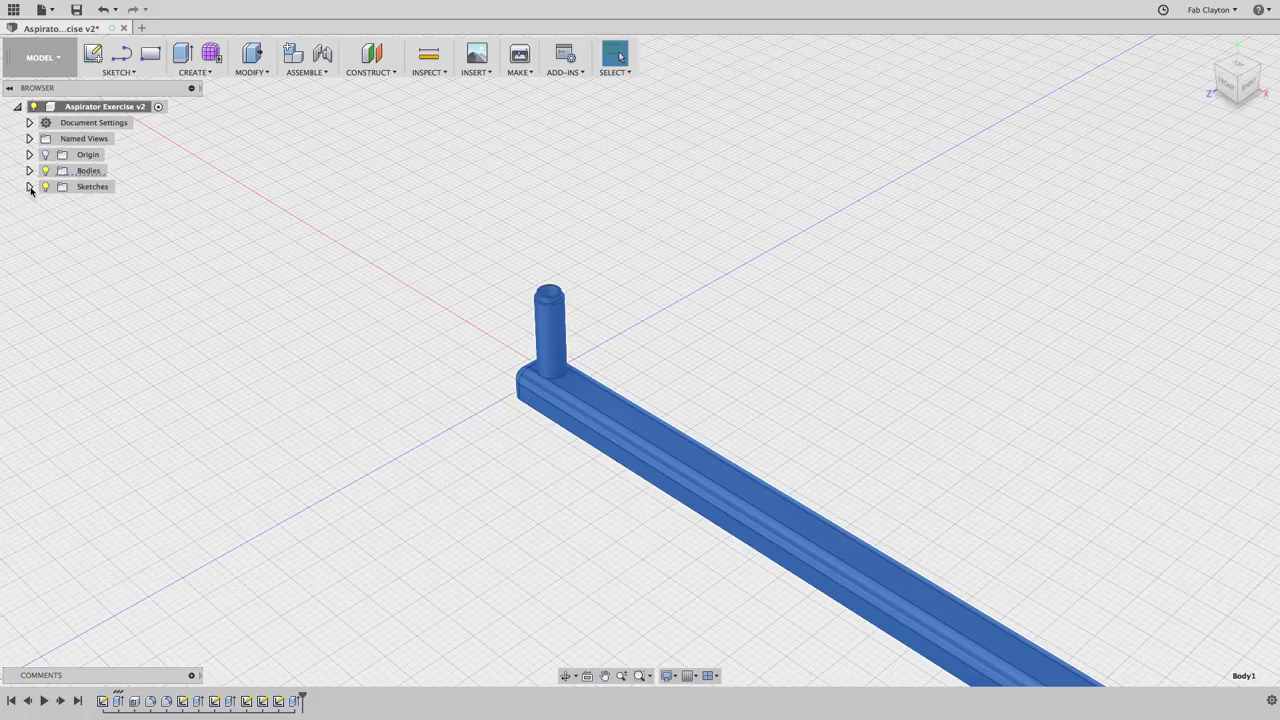
pyautogui.click(29, 187)
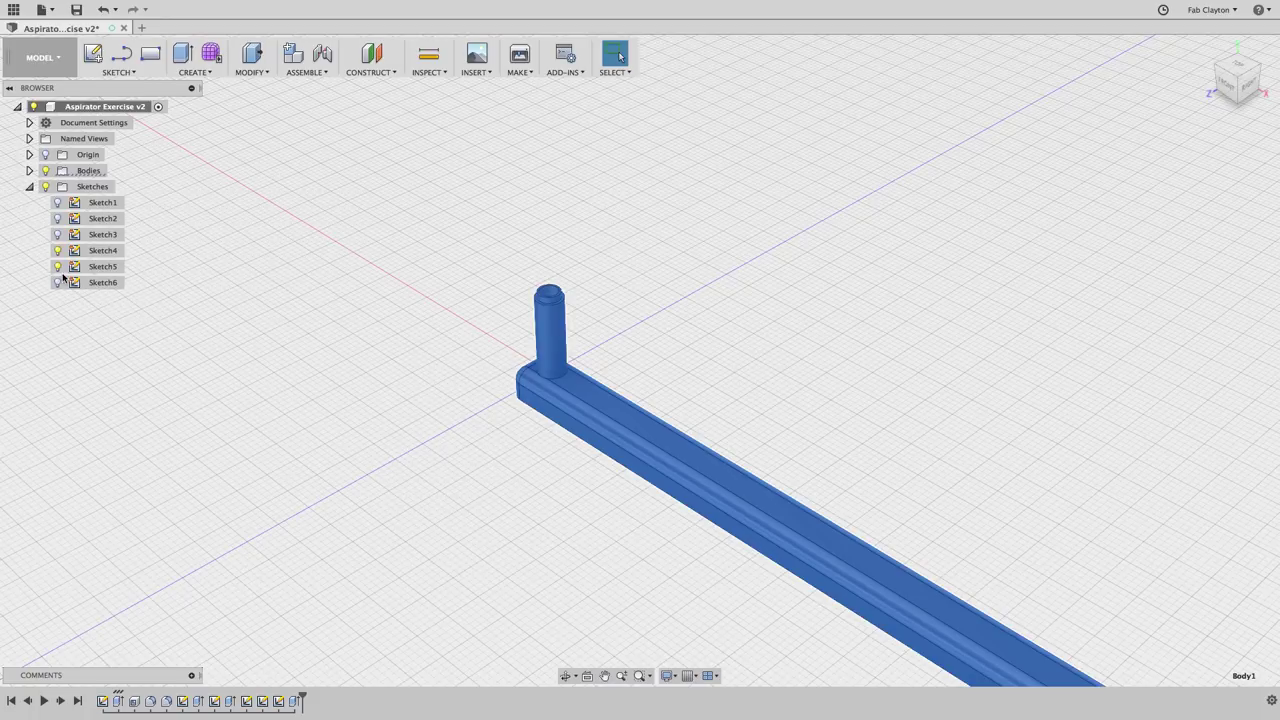
pyautogui.click(57, 203)
pyautogui.click(58, 203)
pyautogui.click(29, 186)
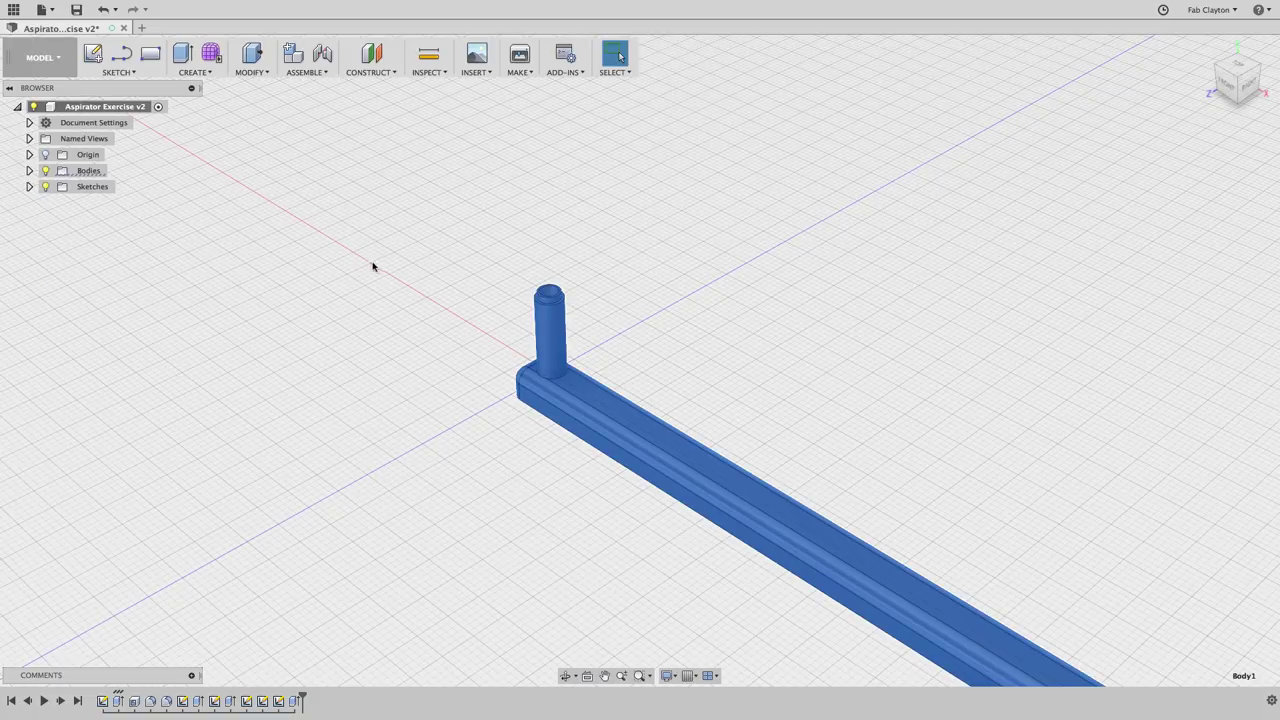
# Create a new component under the root Aspirator Exercise assembly
pyautogui.rightClick(111, 112)
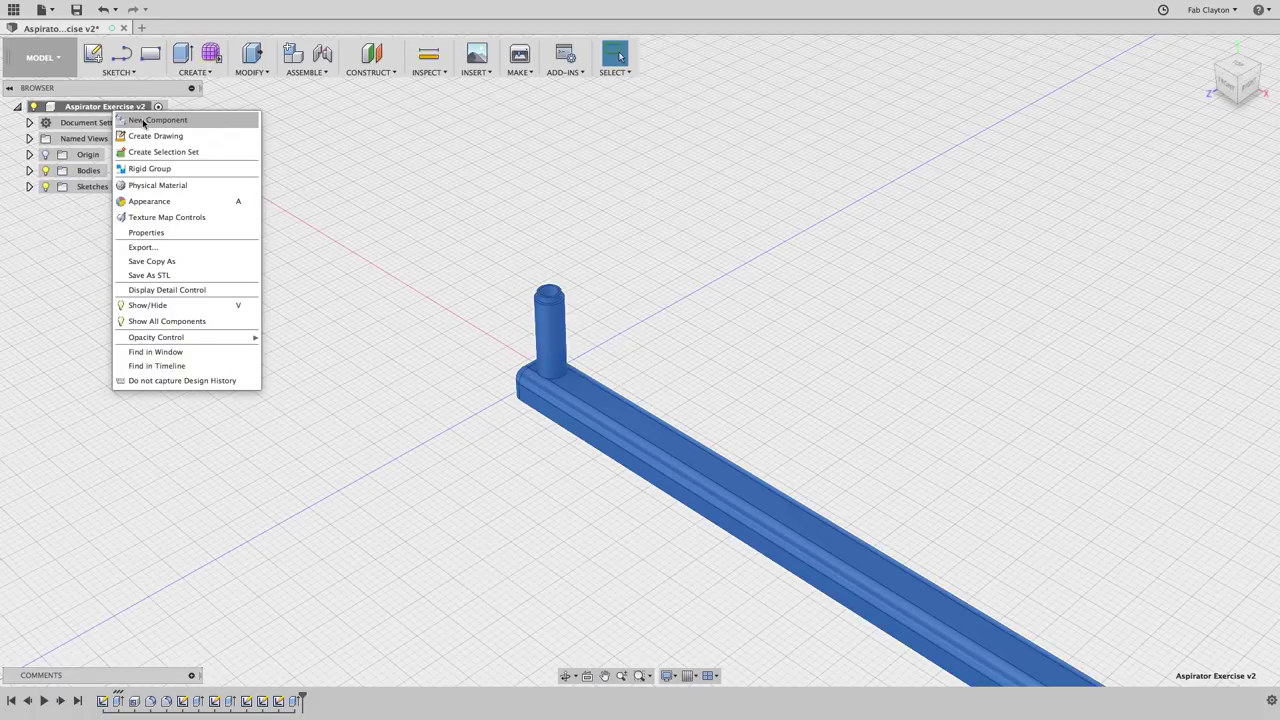
pyautogui.click(145, 121)
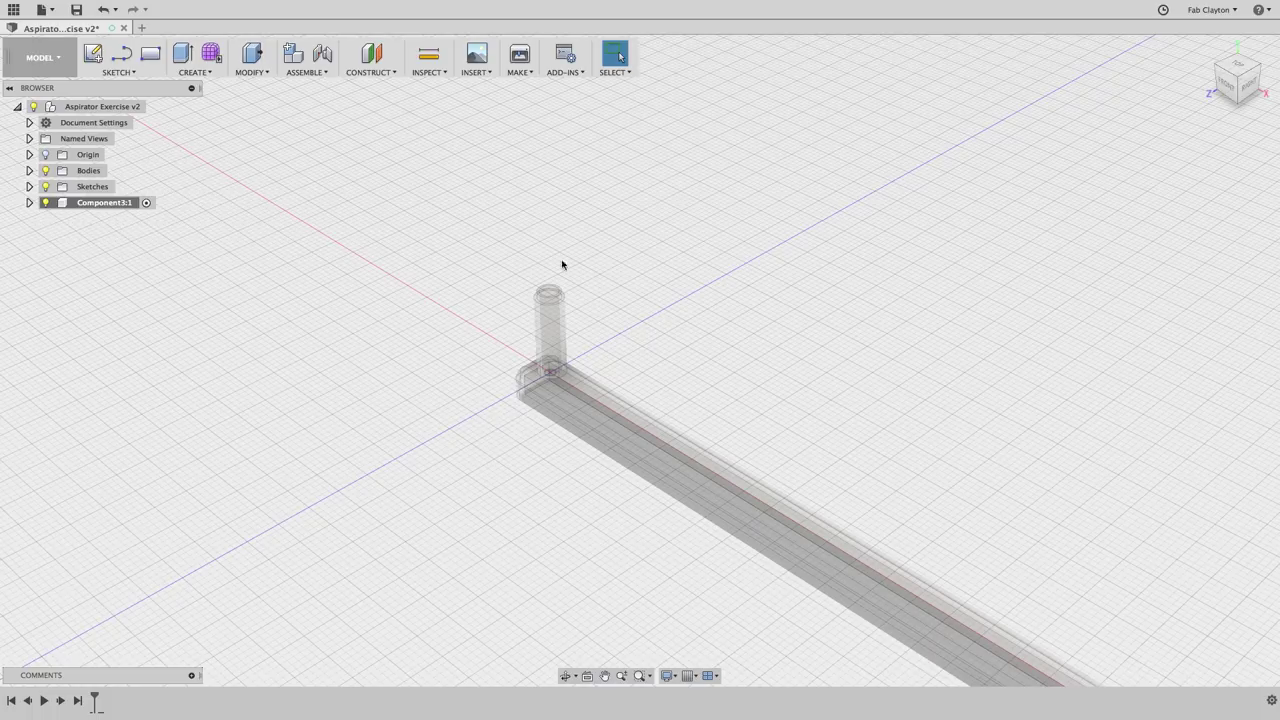
pyautogui.scroll(1, 590, 461)
pyautogui.scroll(3, 590, 461)
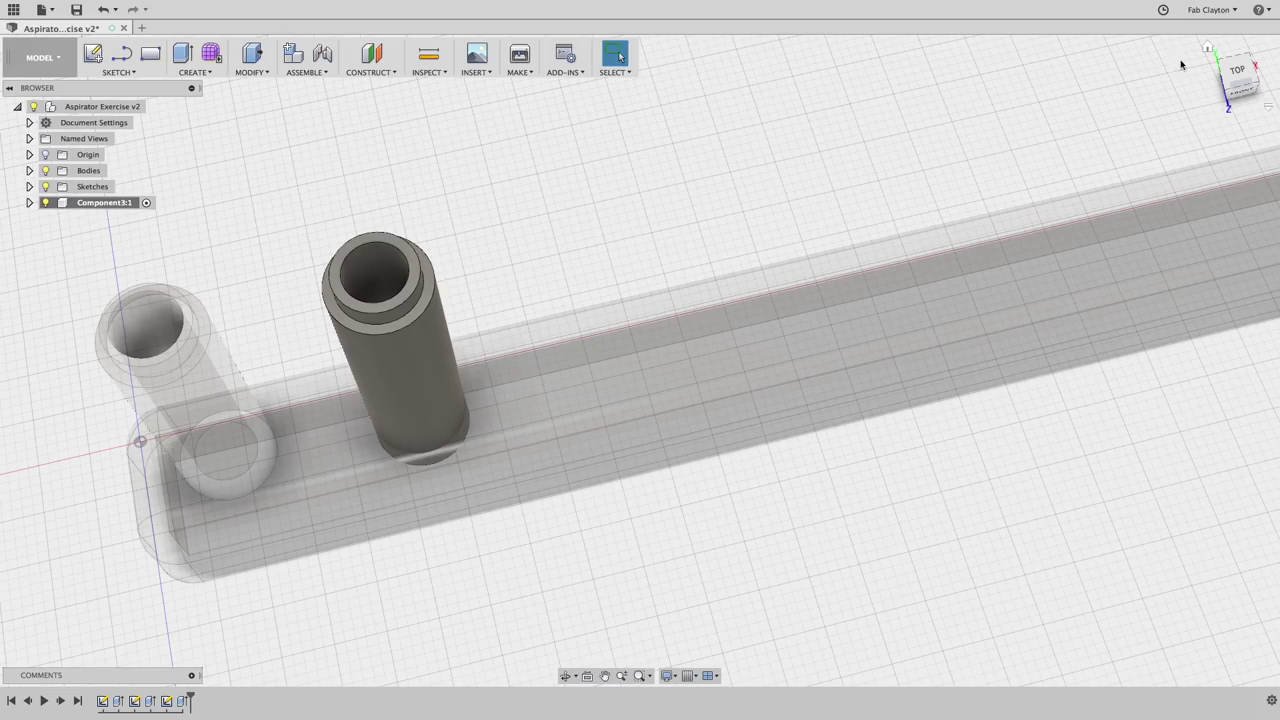
# Start a Rectangular Pattern with Components as the pattern type and choose the separate hollow post component as its object
pyautogui.click(1207, 47)
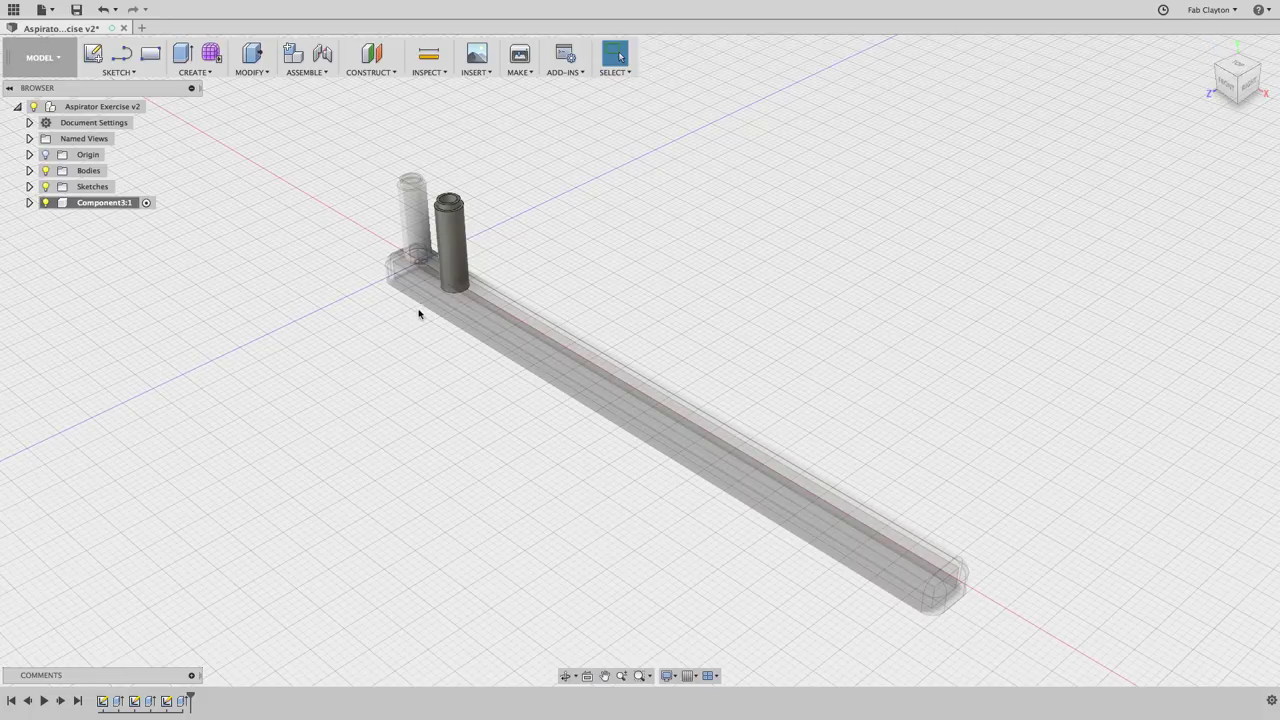
pyautogui.scroll(2, 280, 400)
pyautogui.scroll(1, 284, 411)
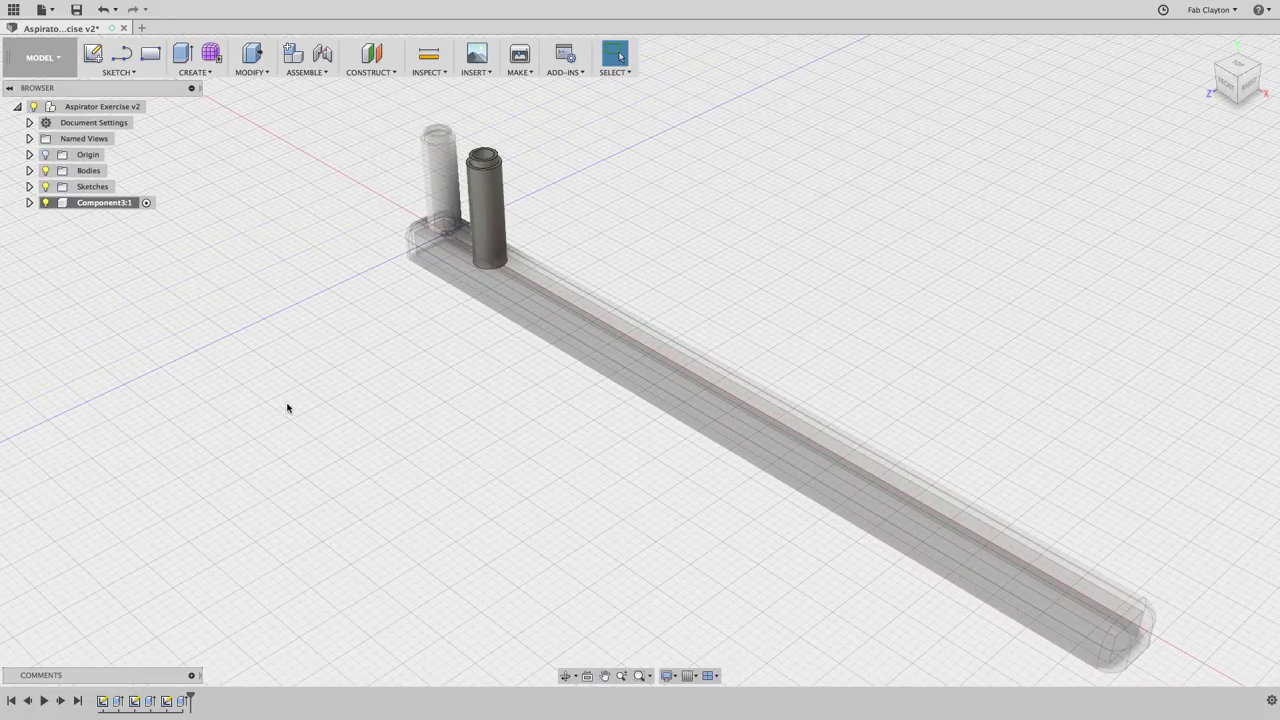
pyautogui.scroll(3, 447, 273)
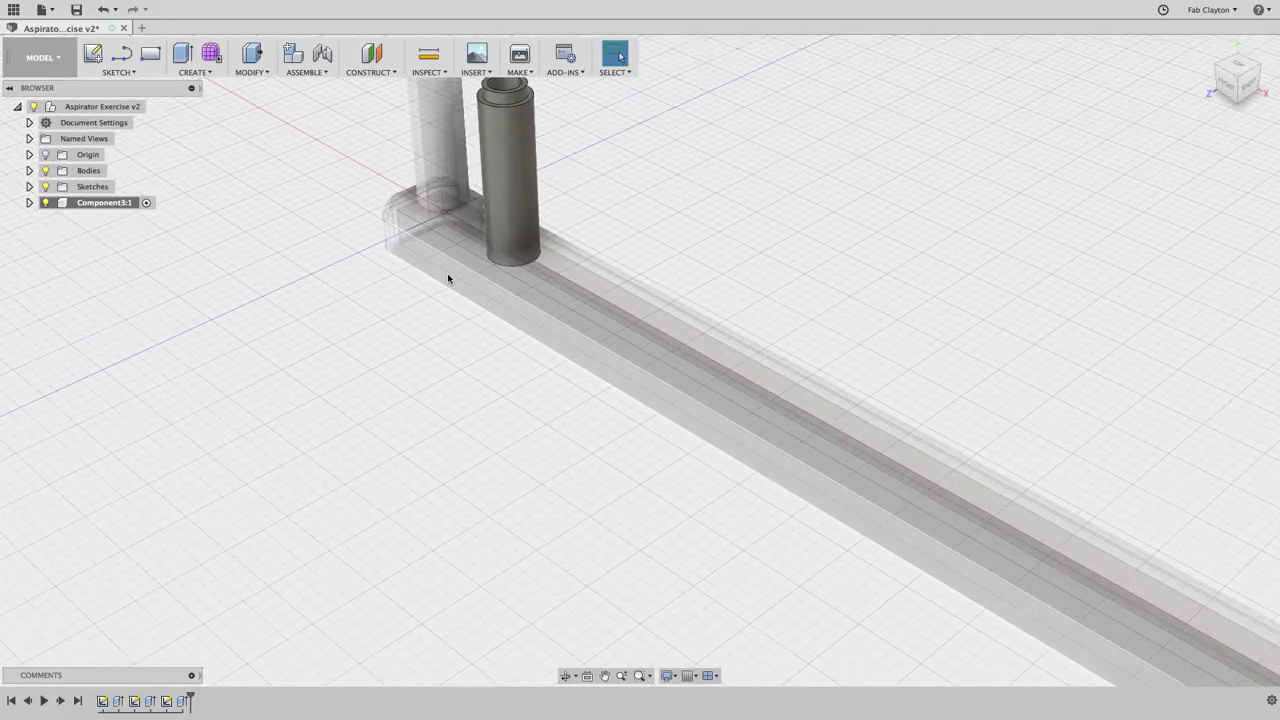
pyautogui.moveTo(445, 271); pyautogui.dragTo(300, 449, button='middle')
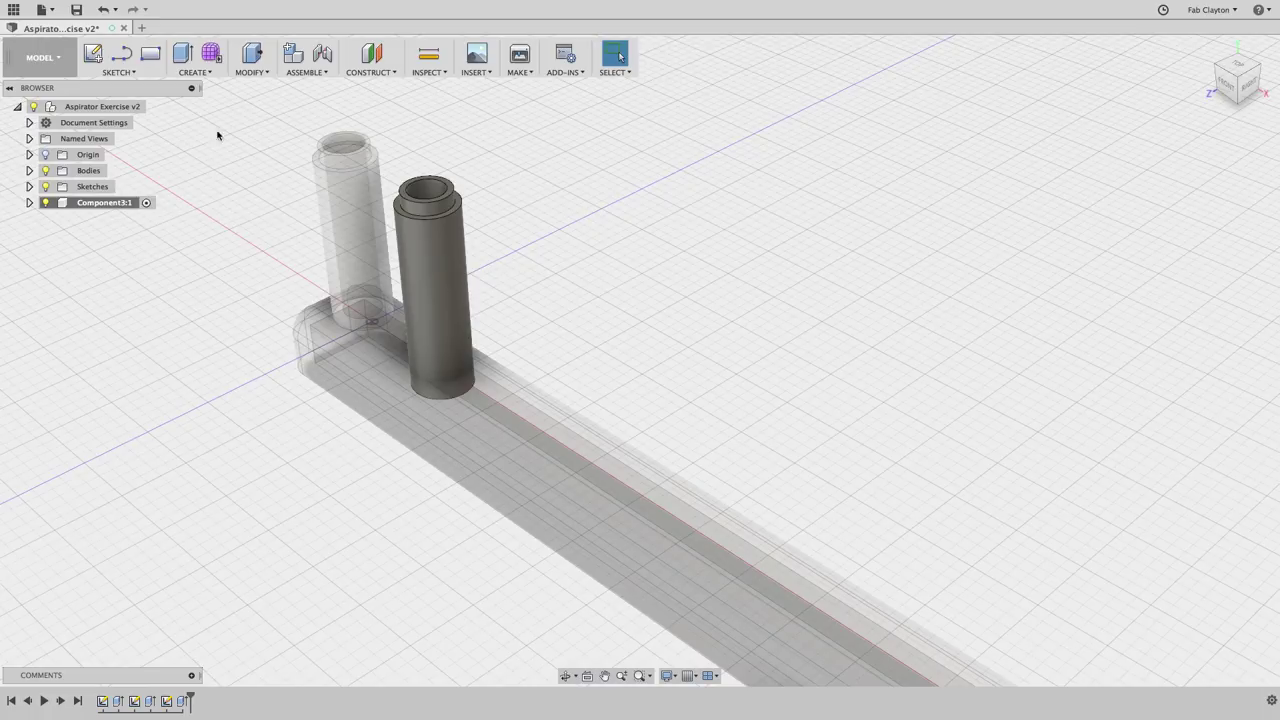
pyautogui.click(208, 76)
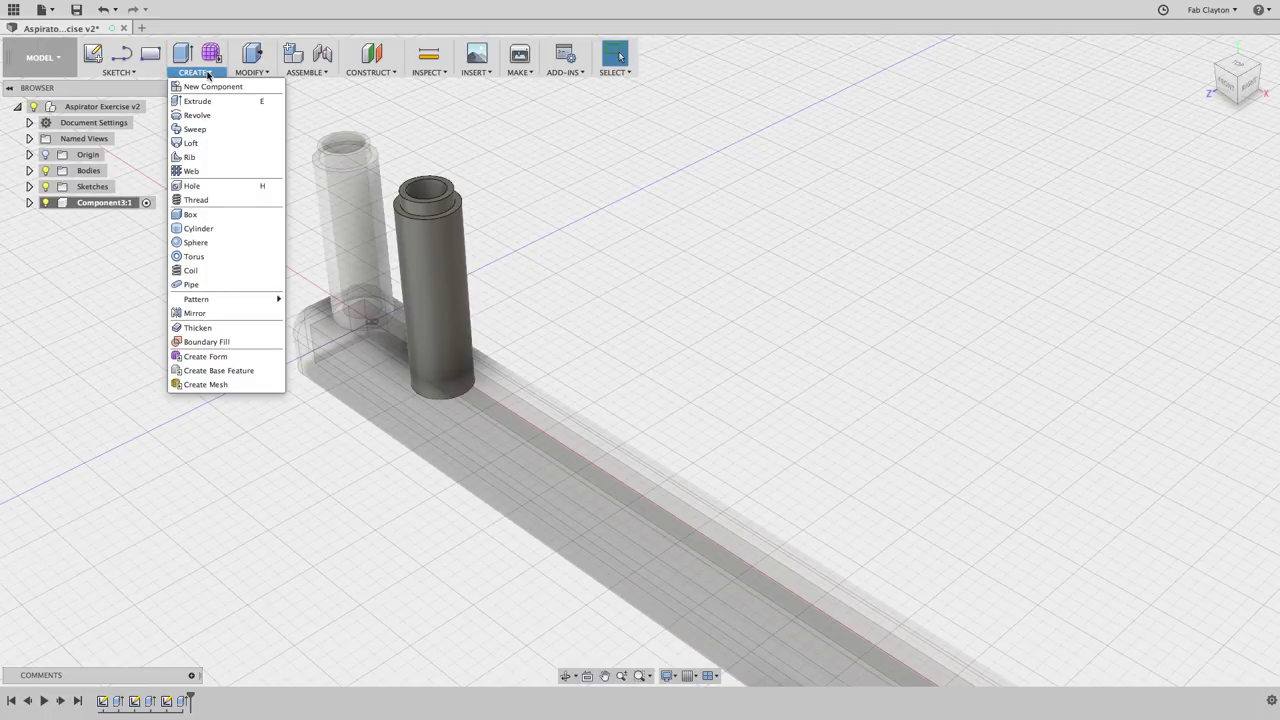
pyautogui.moveTo(259, 303)
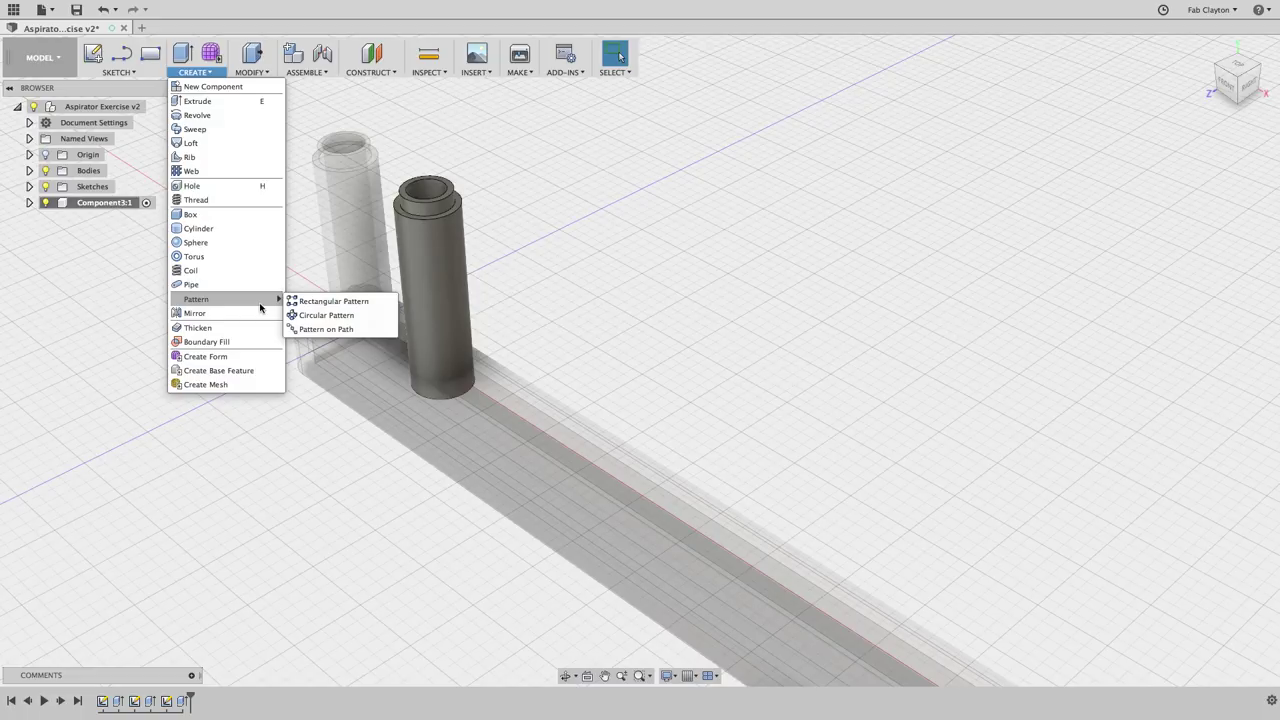
pyautogui.click(333, 301)
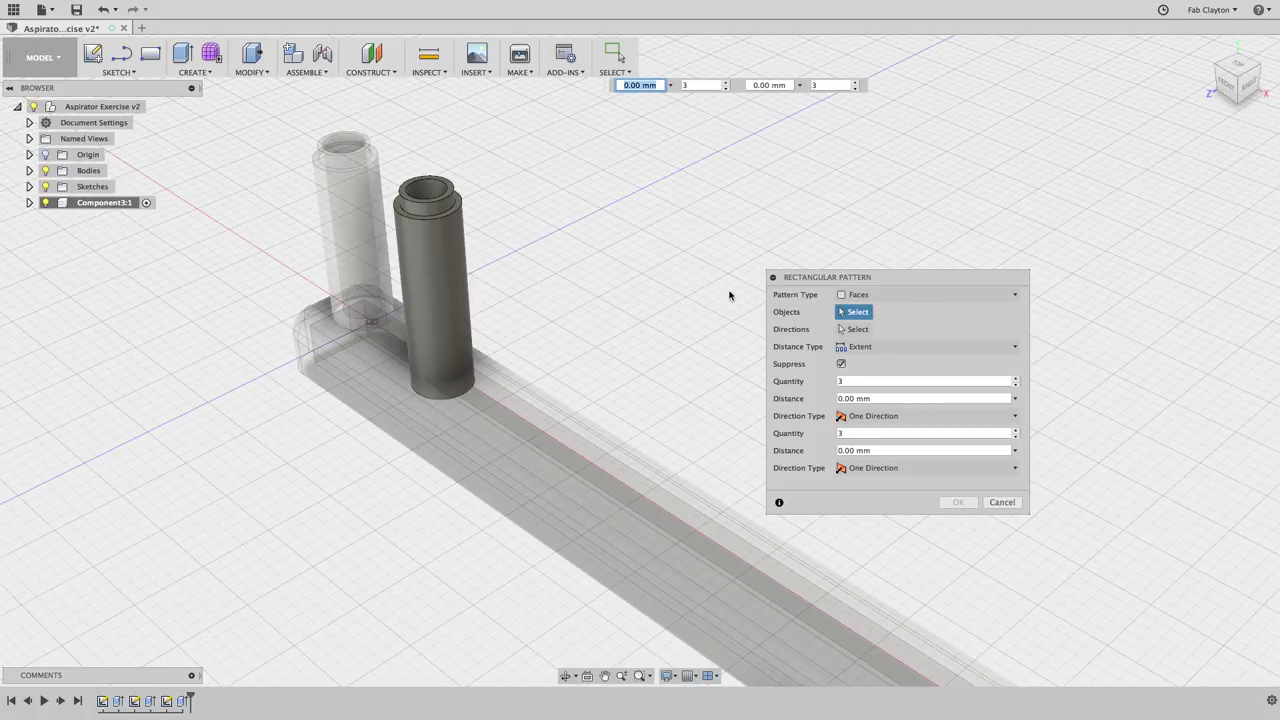
pyautogui.click(953, 296)
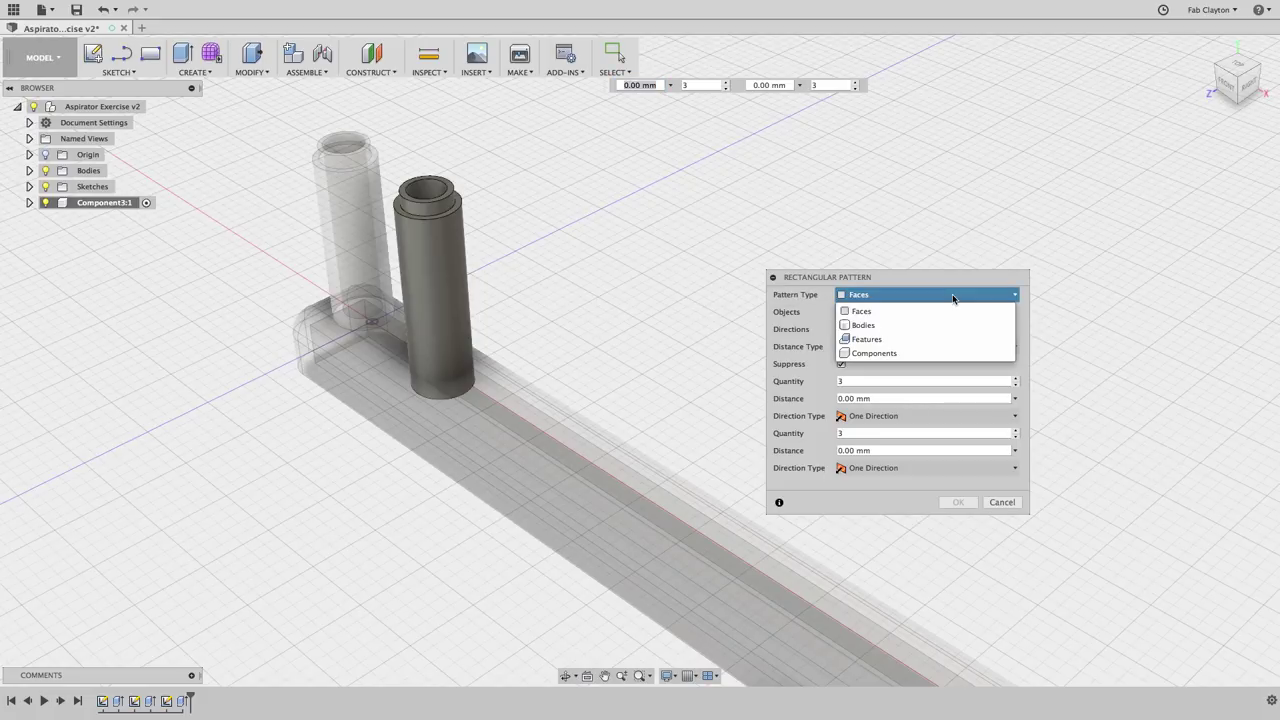
pyautogui.click(931, 355)
pyautogui.click(450, 286)
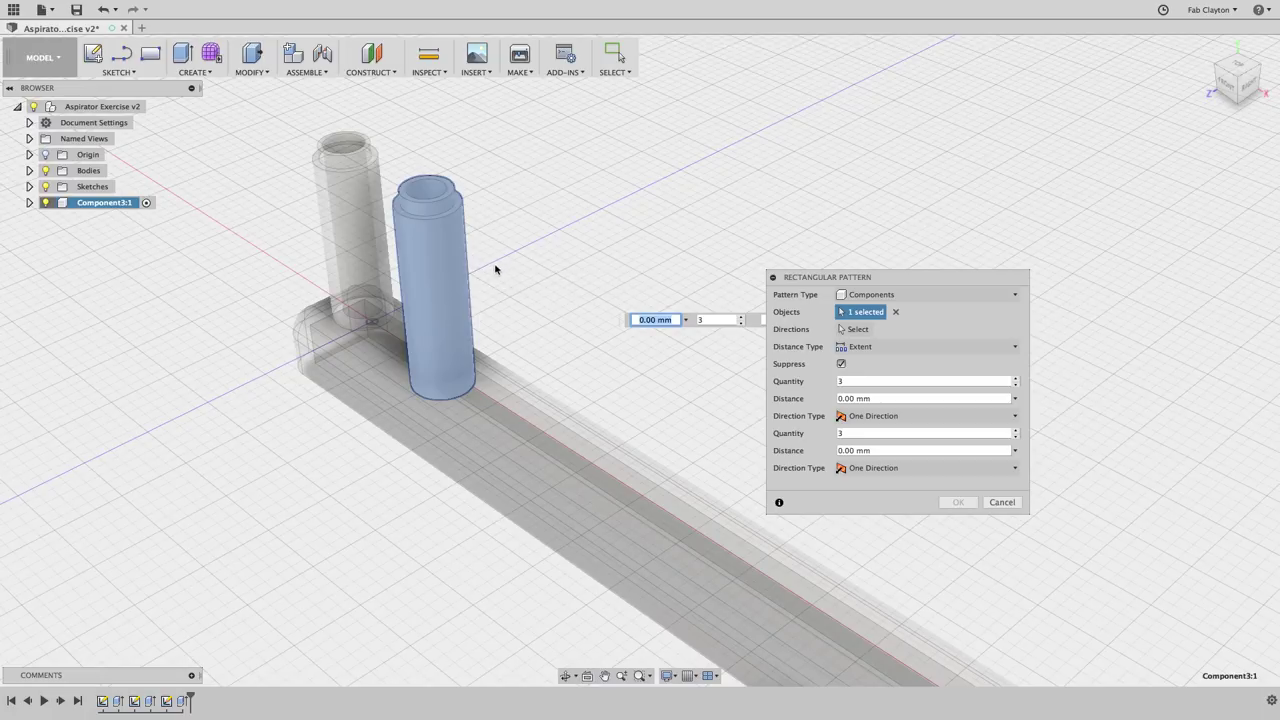
pyautogui.click(960, 293)
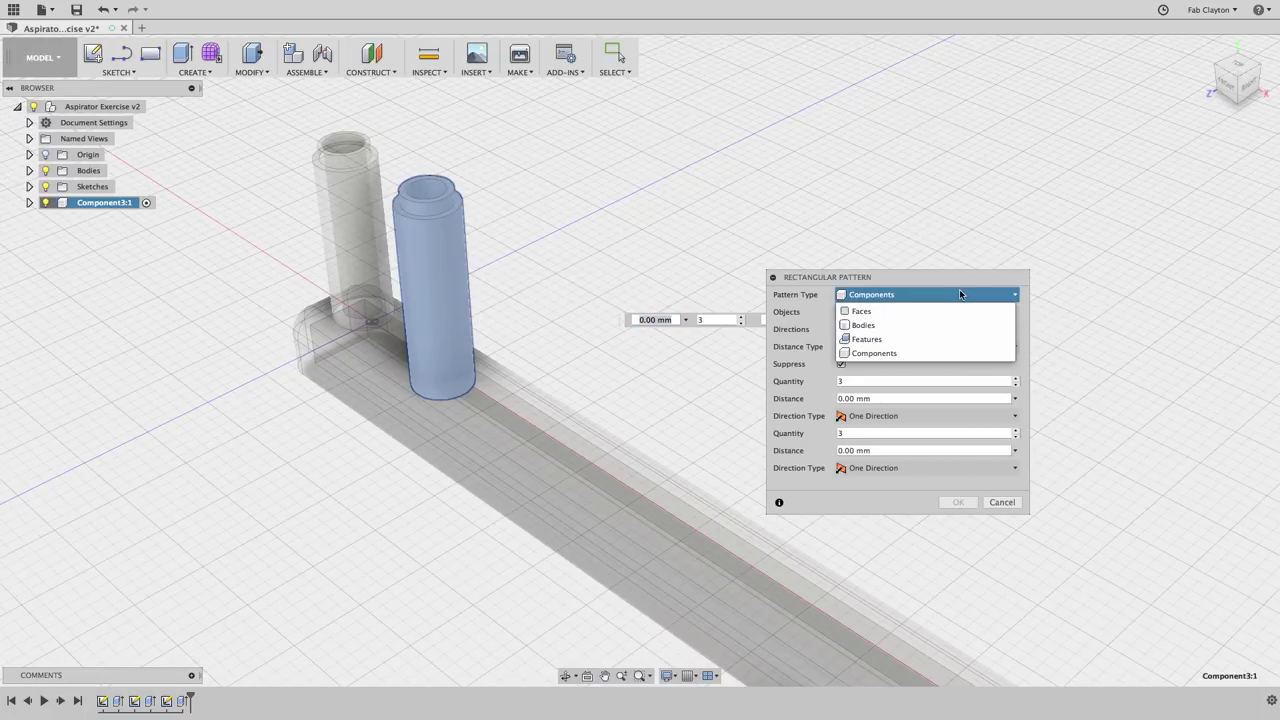
pyautogui.click(959, 293)
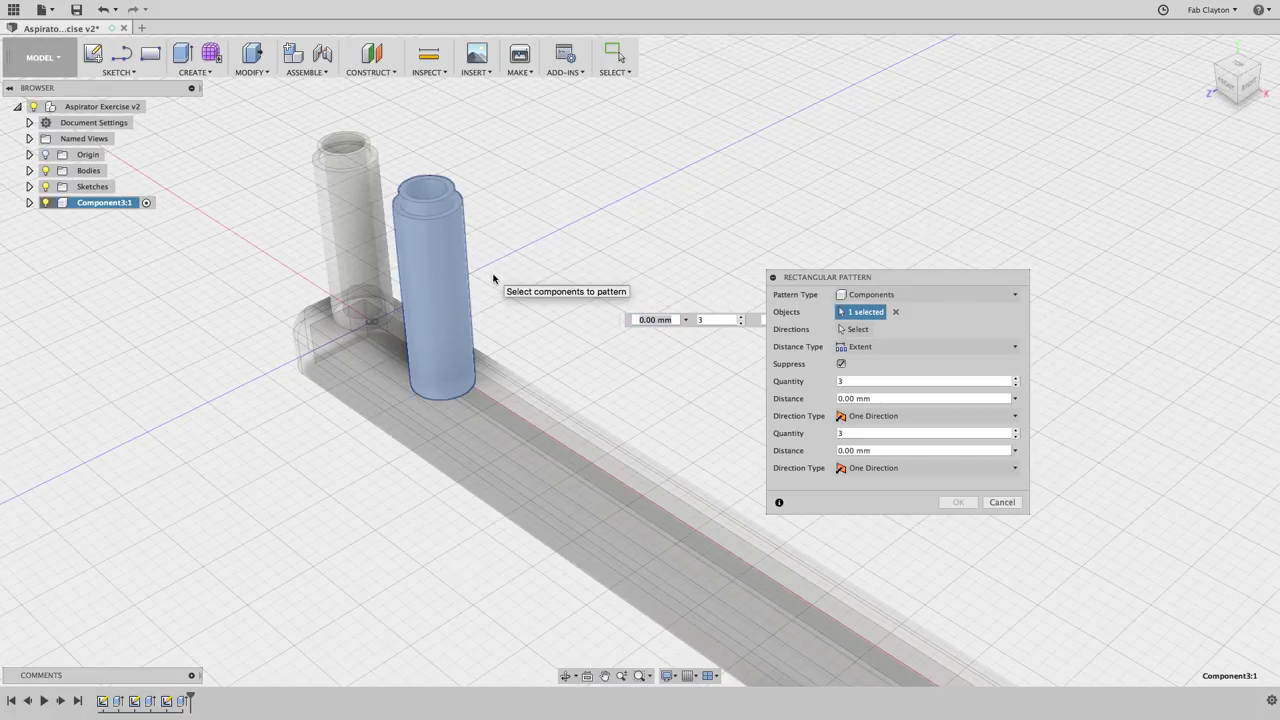
# Set the rectangular pattern's direction along the bar's long edge and its distance type to Spacing
pyautogui.click(854, 329)
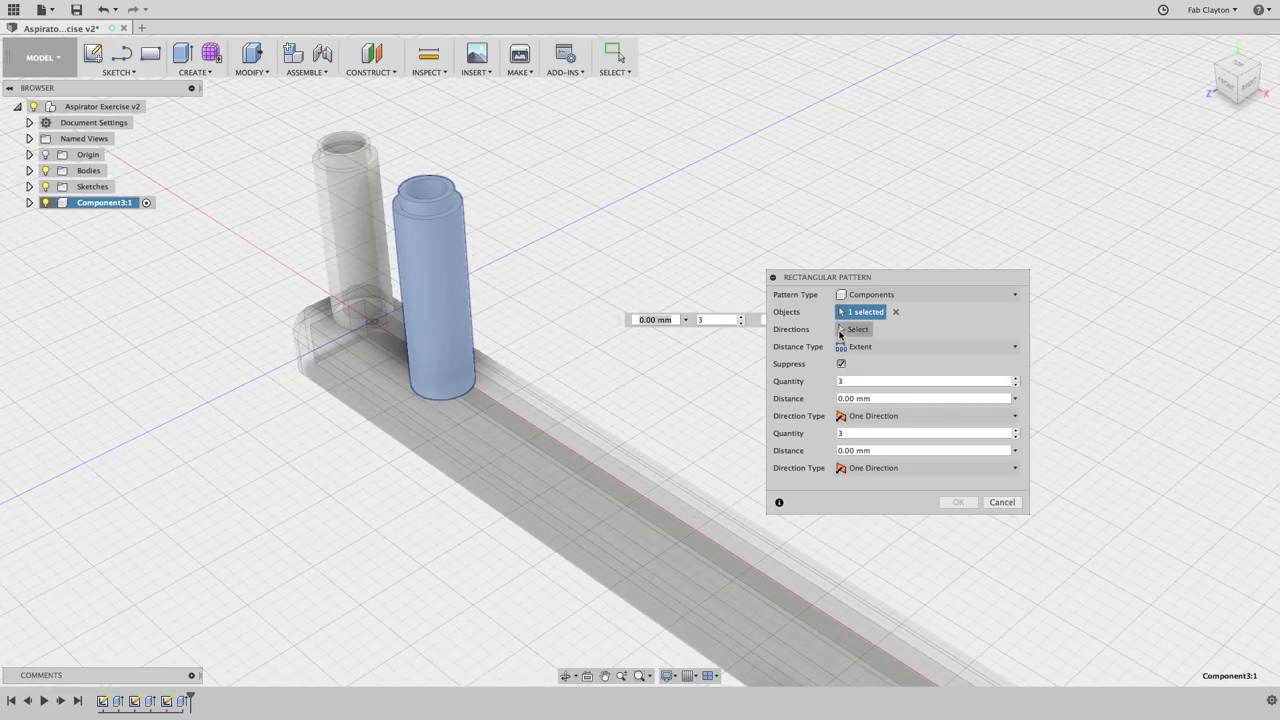
pyautogui.click(530, 443)
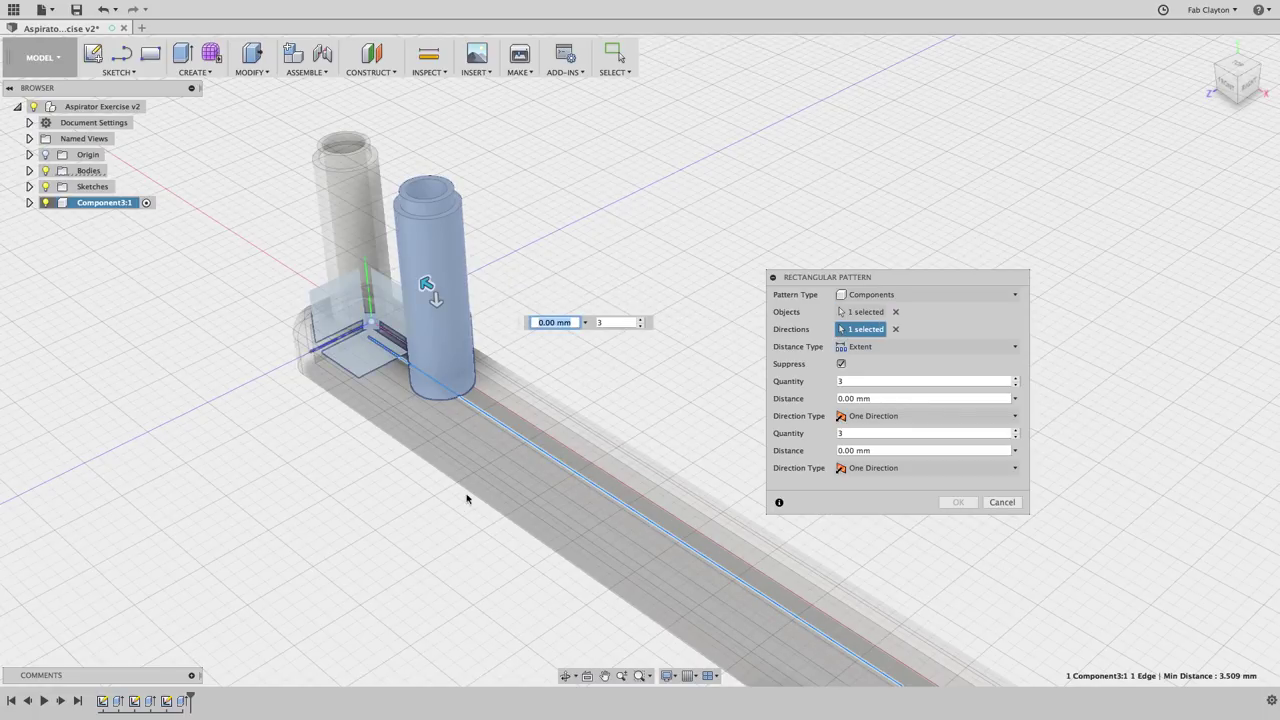
pyautogui.click(949, 350)
pyautogui.click(925, 378)
pyautogui.scroll(2, 720, 316)
pyautogui.scroll(-2, 720, 316)
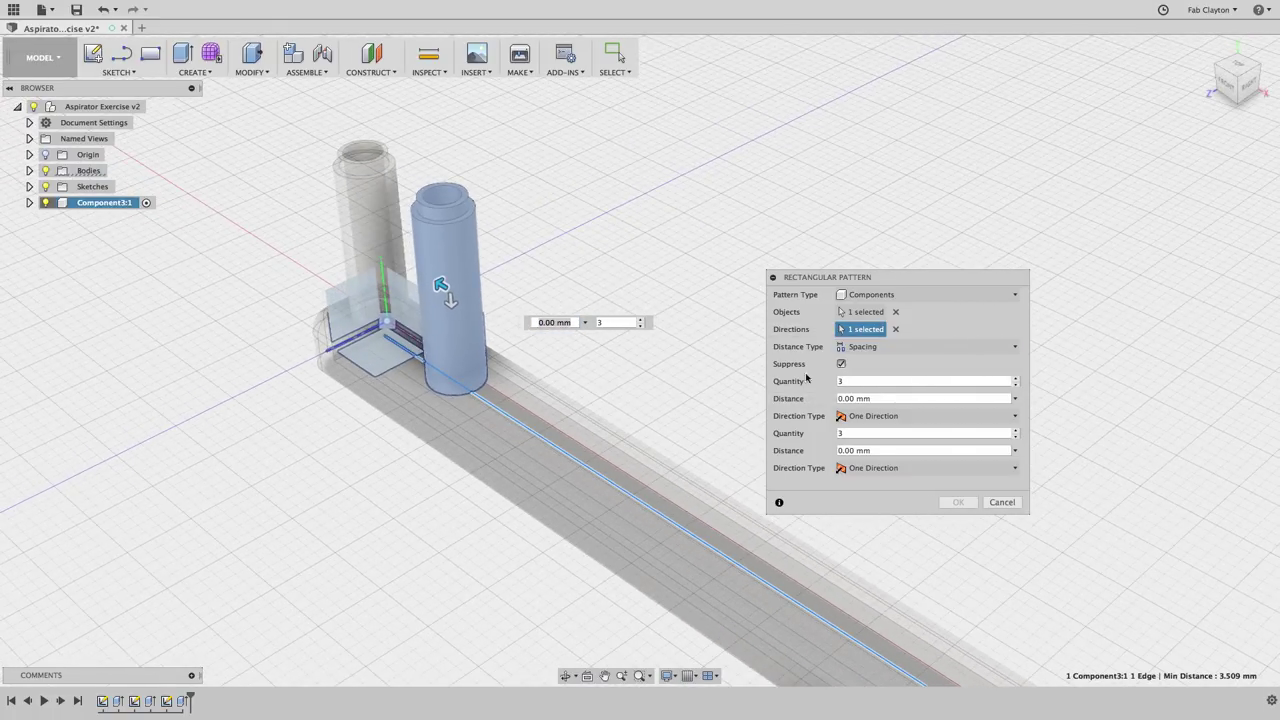
# Set the rectangular pattern's quantity to 10 and its spacing to -9 mm so the posts run along the bar
pyautogui.click(950, 382)
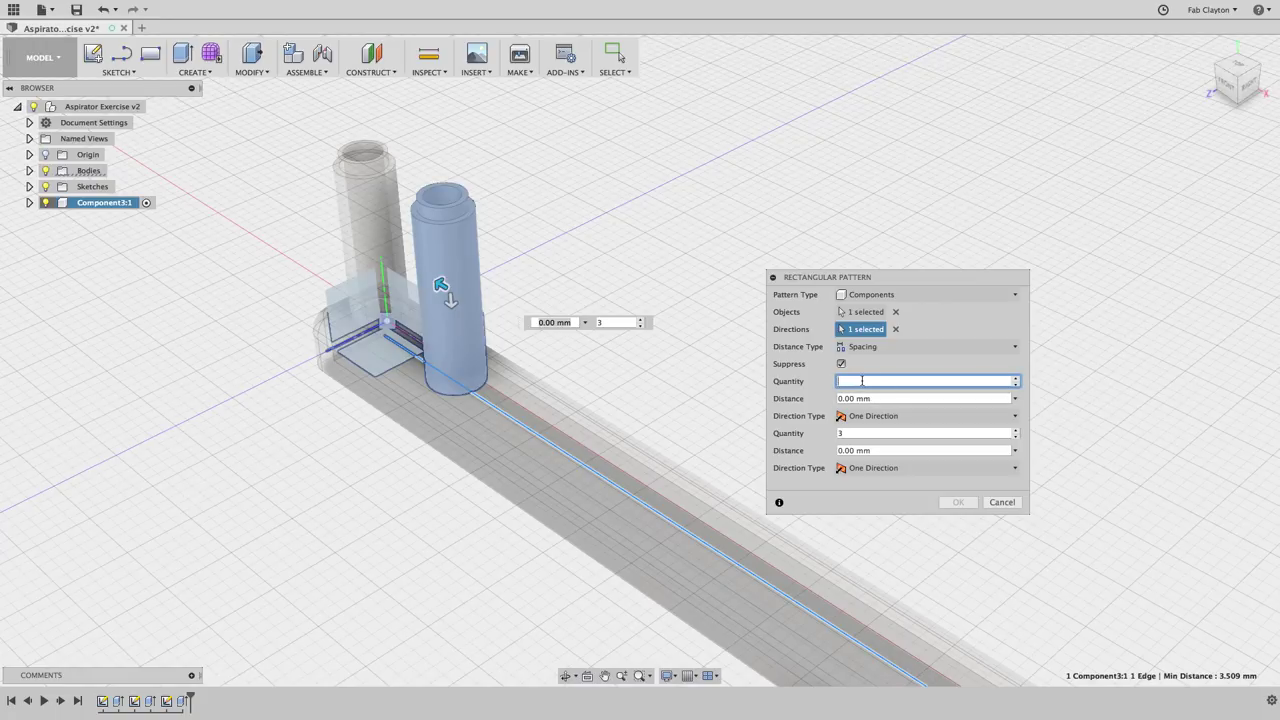
pyautogui.write('10')
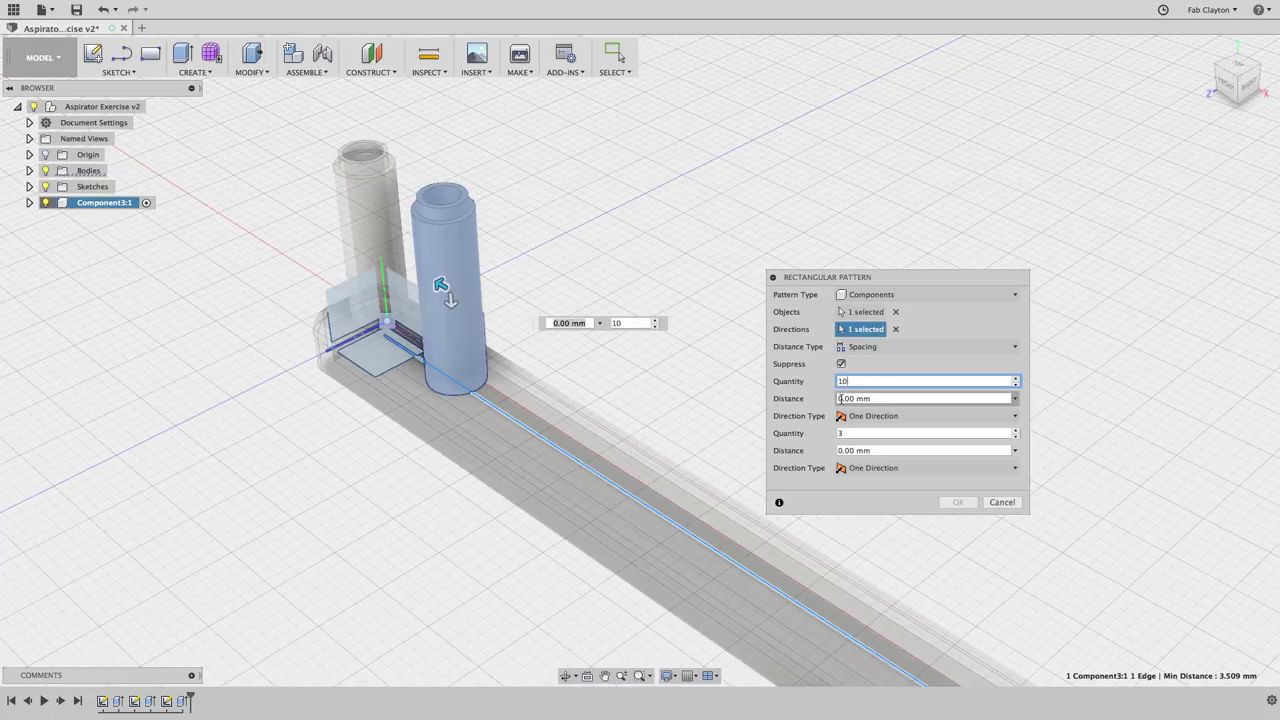
pyautogui.click(840, 398)
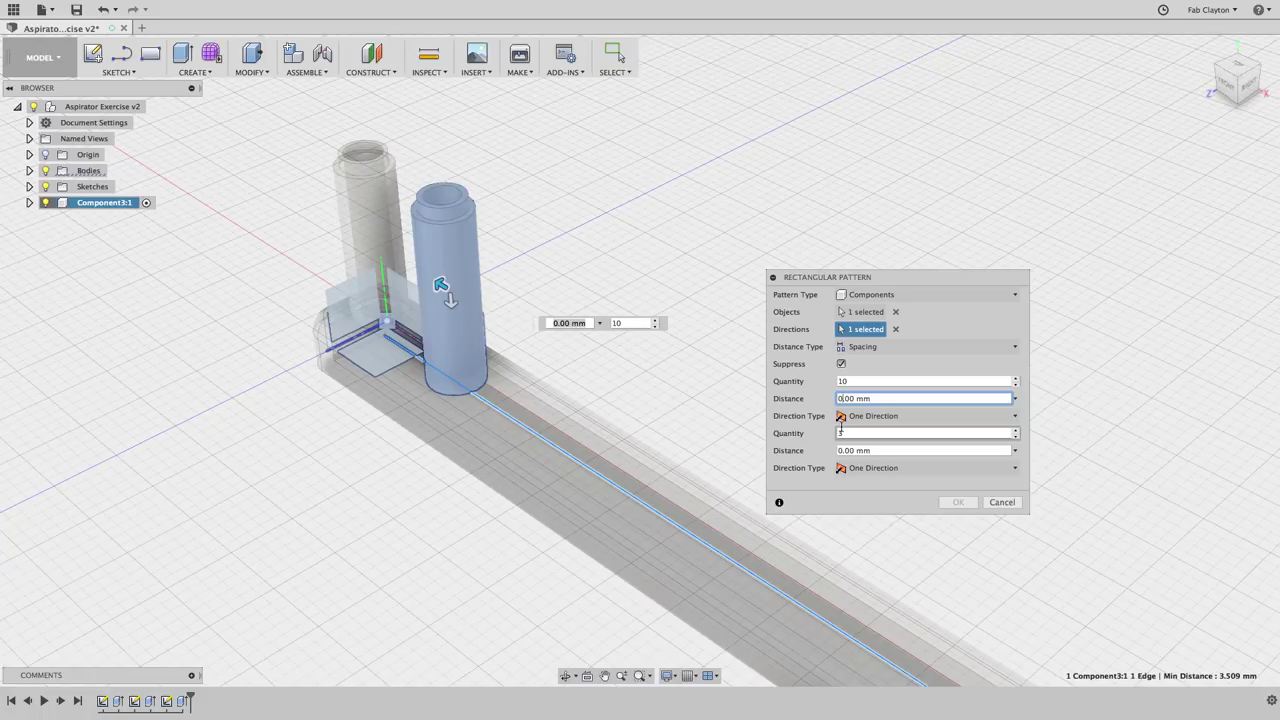
pyautogui.press('BackSpace')
pyautogui.press('Delete')
pyautogui.write('1')
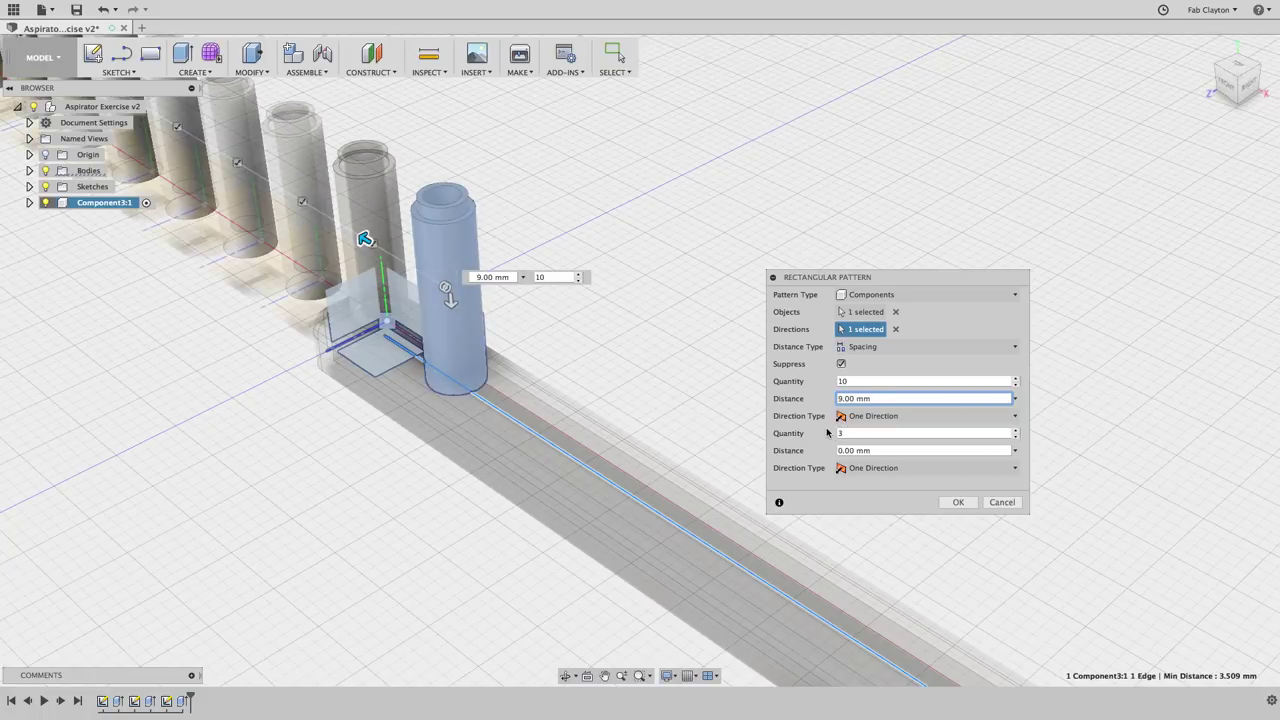
pyautogui.click(836, 399)
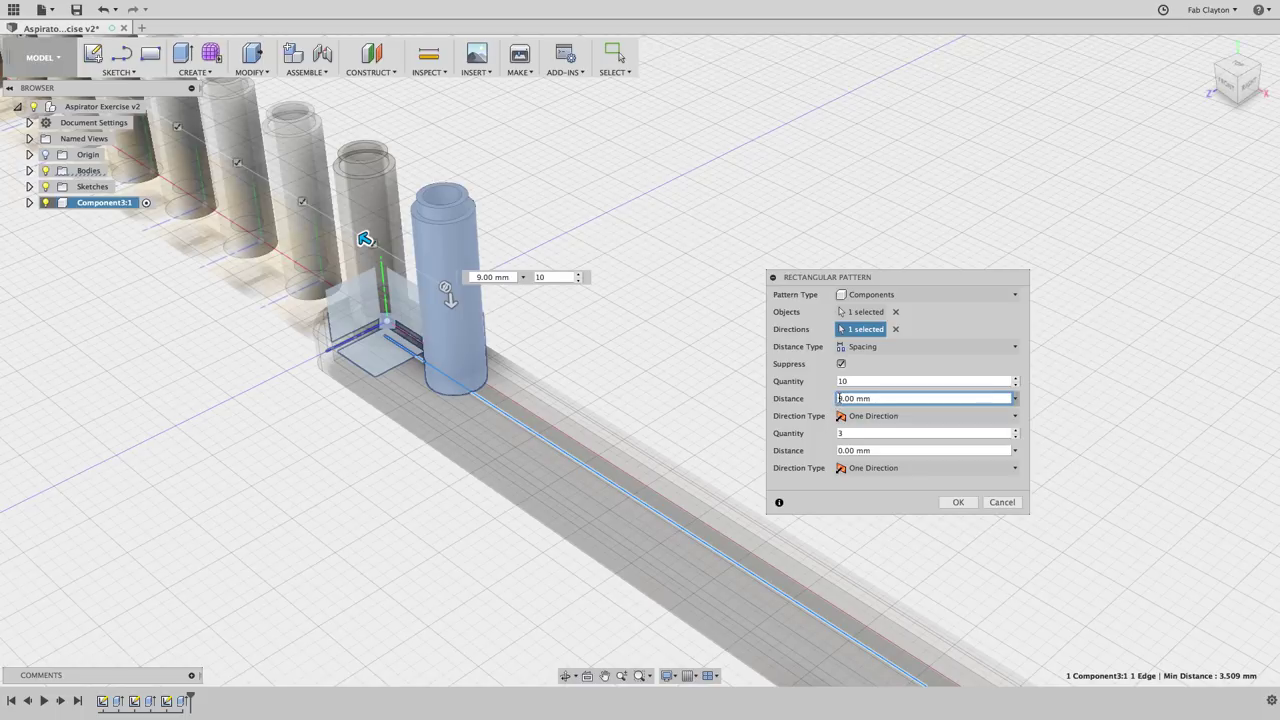
pyautogui.write('-')
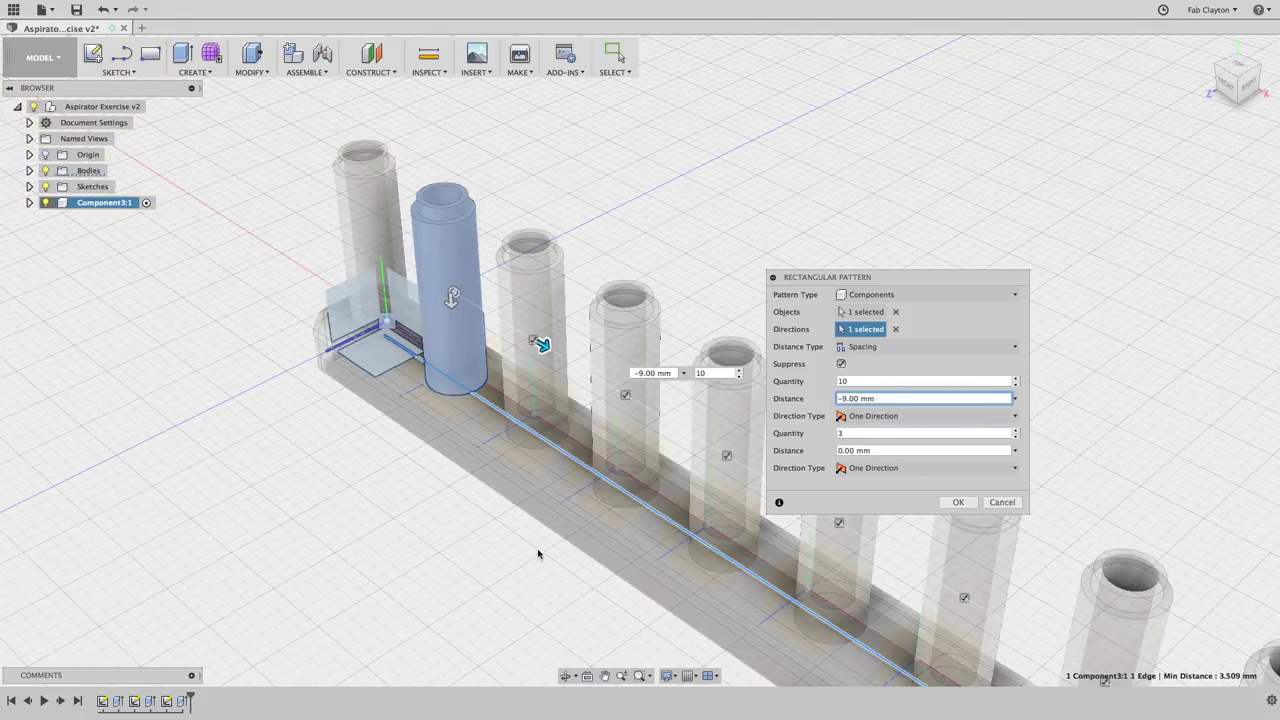
# Set the rectangular pattern's quantity to 11 and create it, and undo the finished component pattern
pyautogui.scroll(-5, 540, 552)
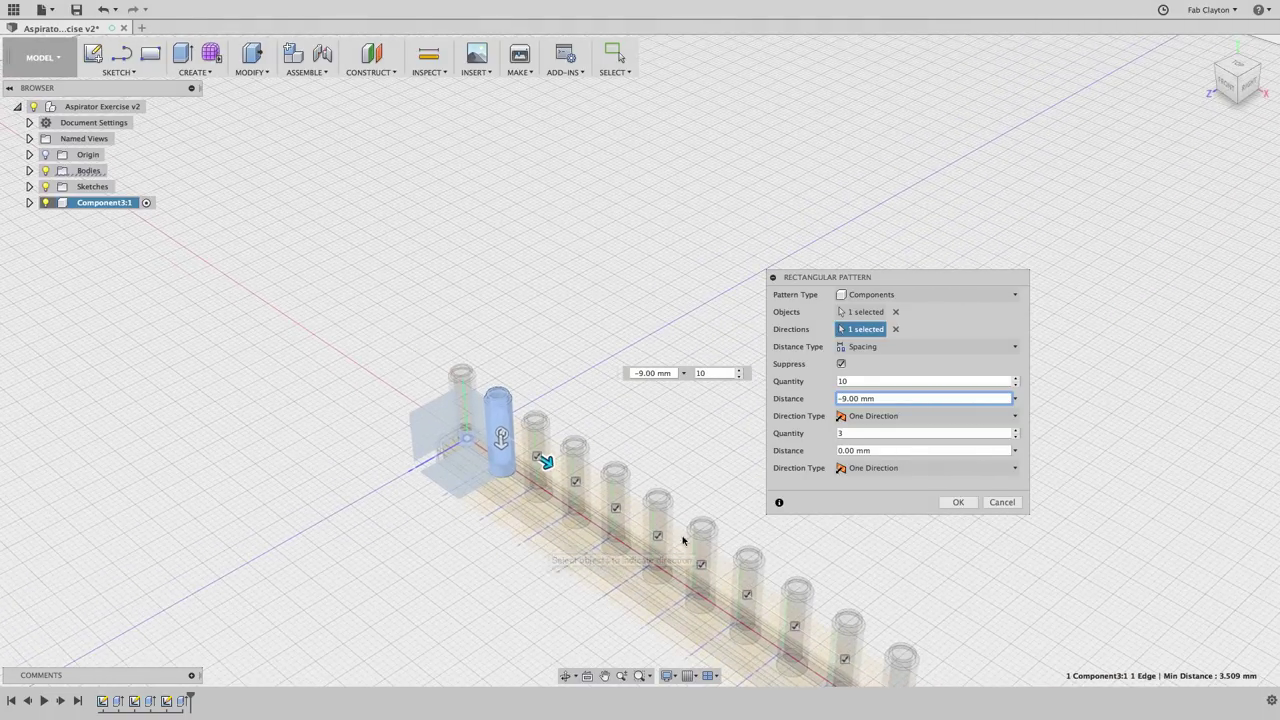
pyautogui.moveTo(966, 594); pyautogui.dragTo(674, 470, button='middle')
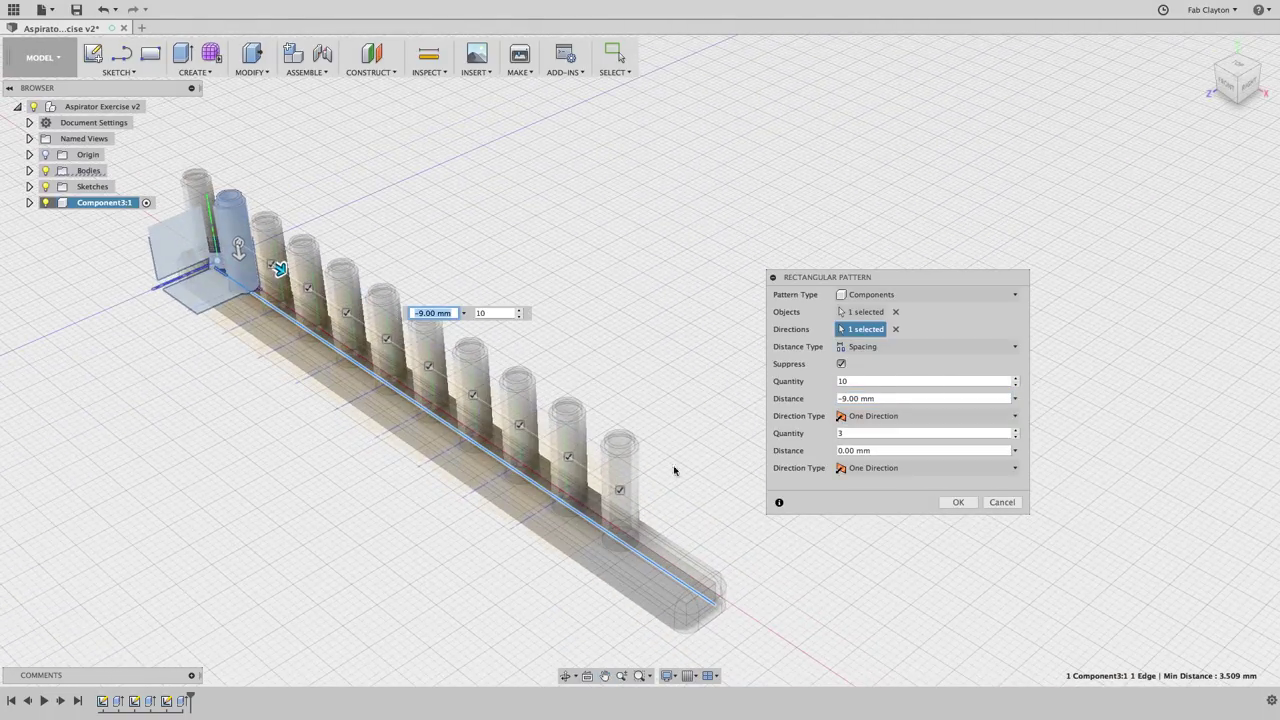
pyautogui.click(856, 381)
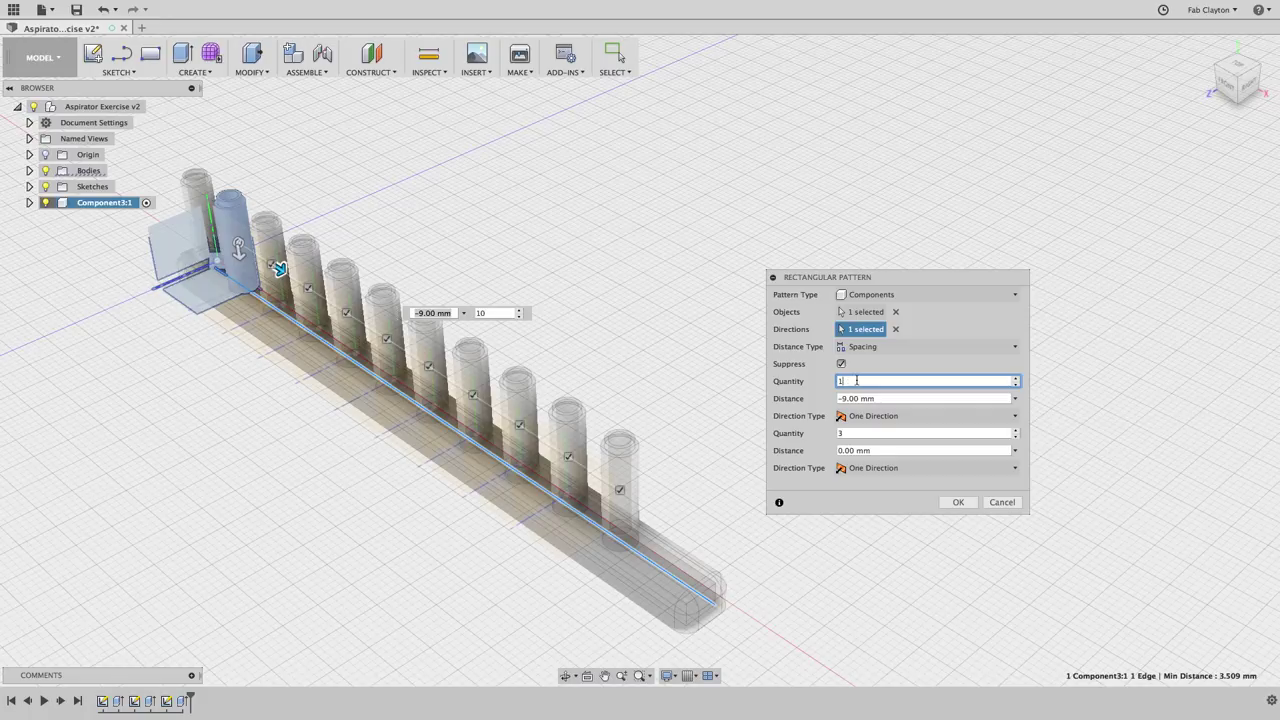
pyautogui.write('1')
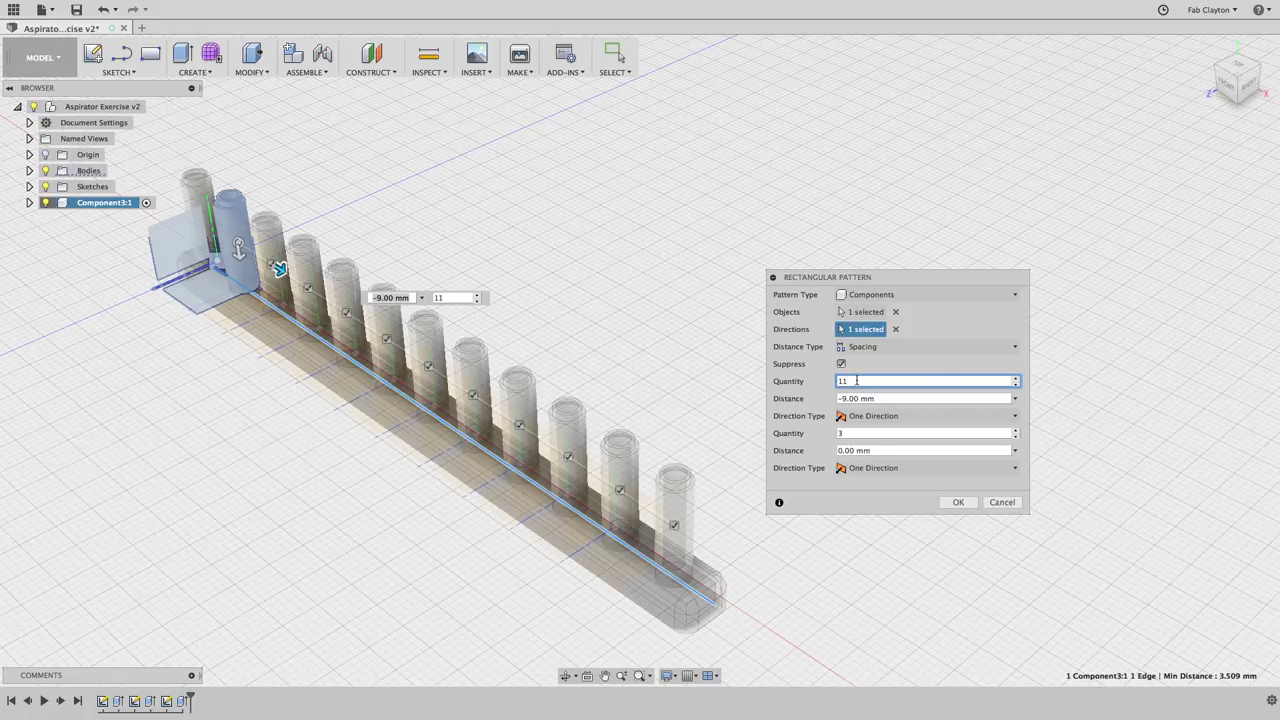
pyautogui.click(952, 501)
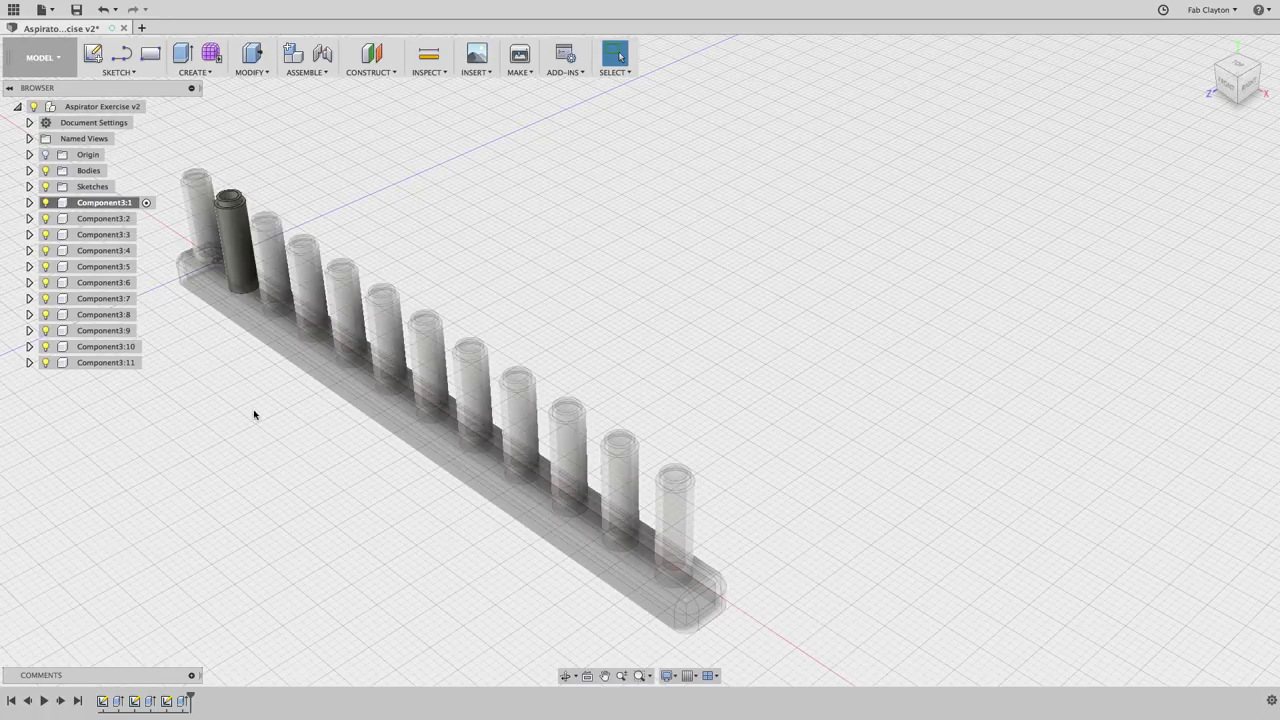
pyautogui.press('super+z')
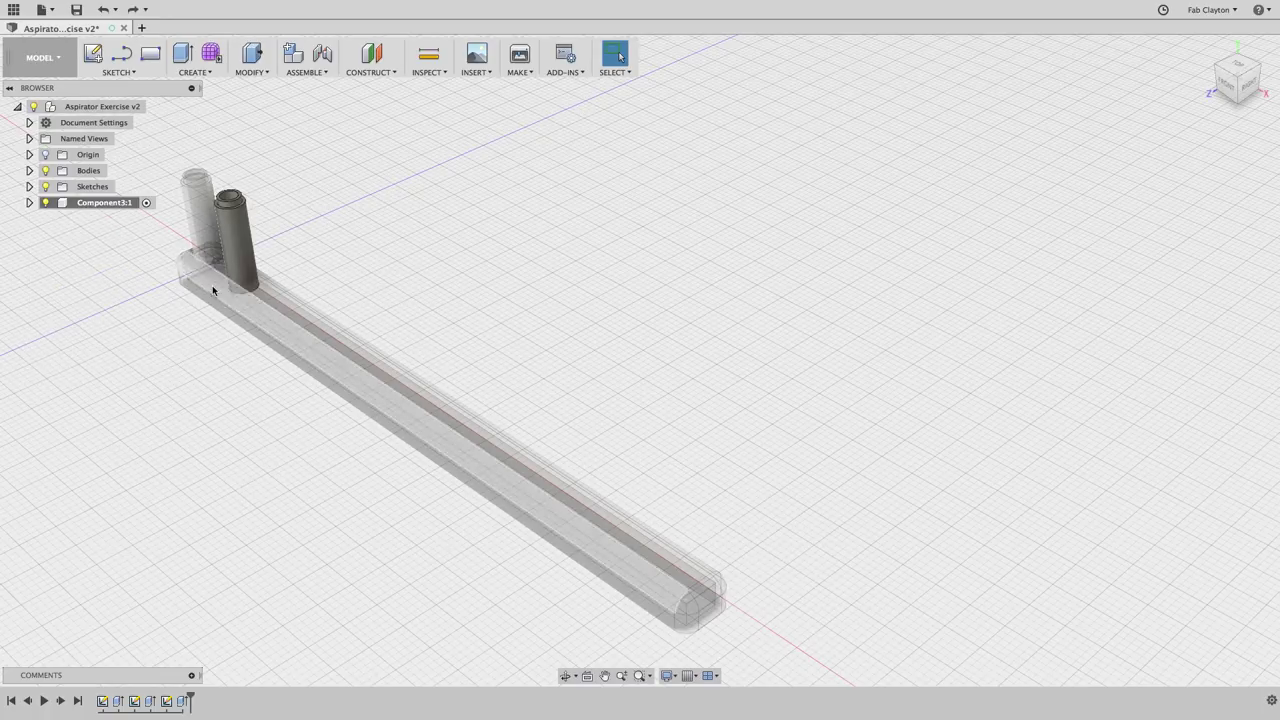
# Start a Pattern on Path of type Bodies with the separate post body as object and the bar's long upper edge as path
pyautogui.click(252, 74)
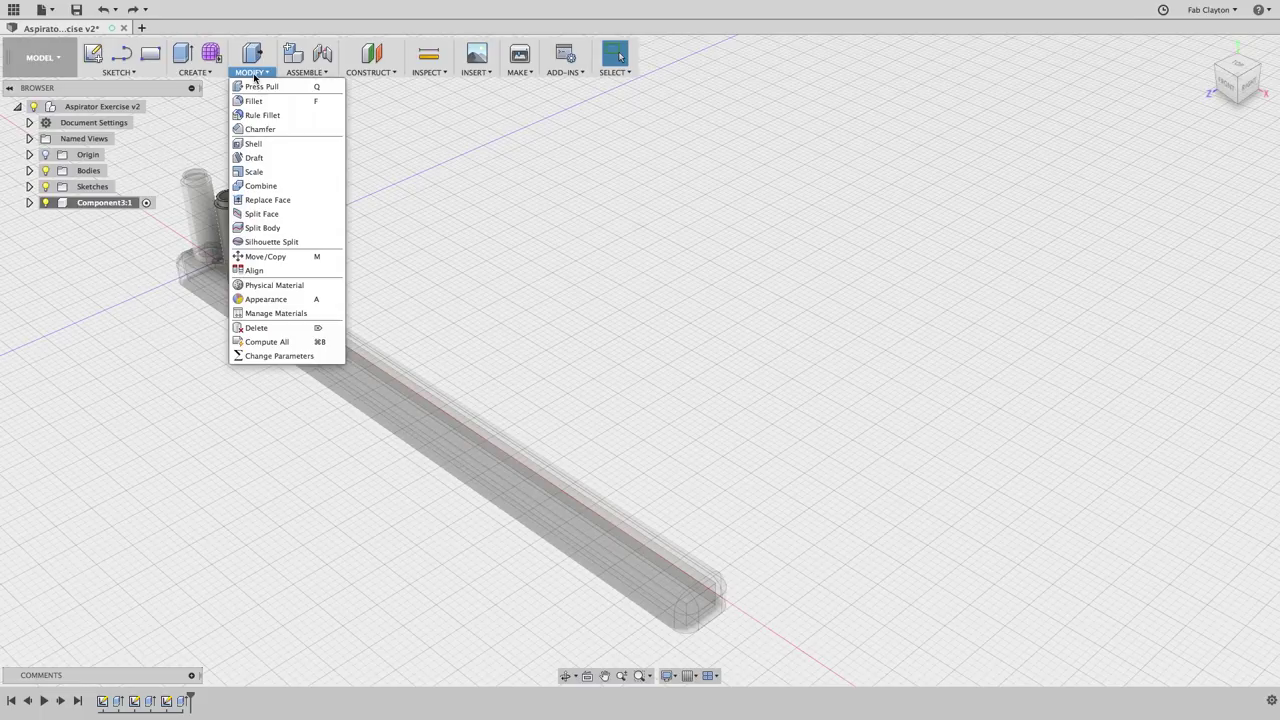
pyautogui.click(207, 73)
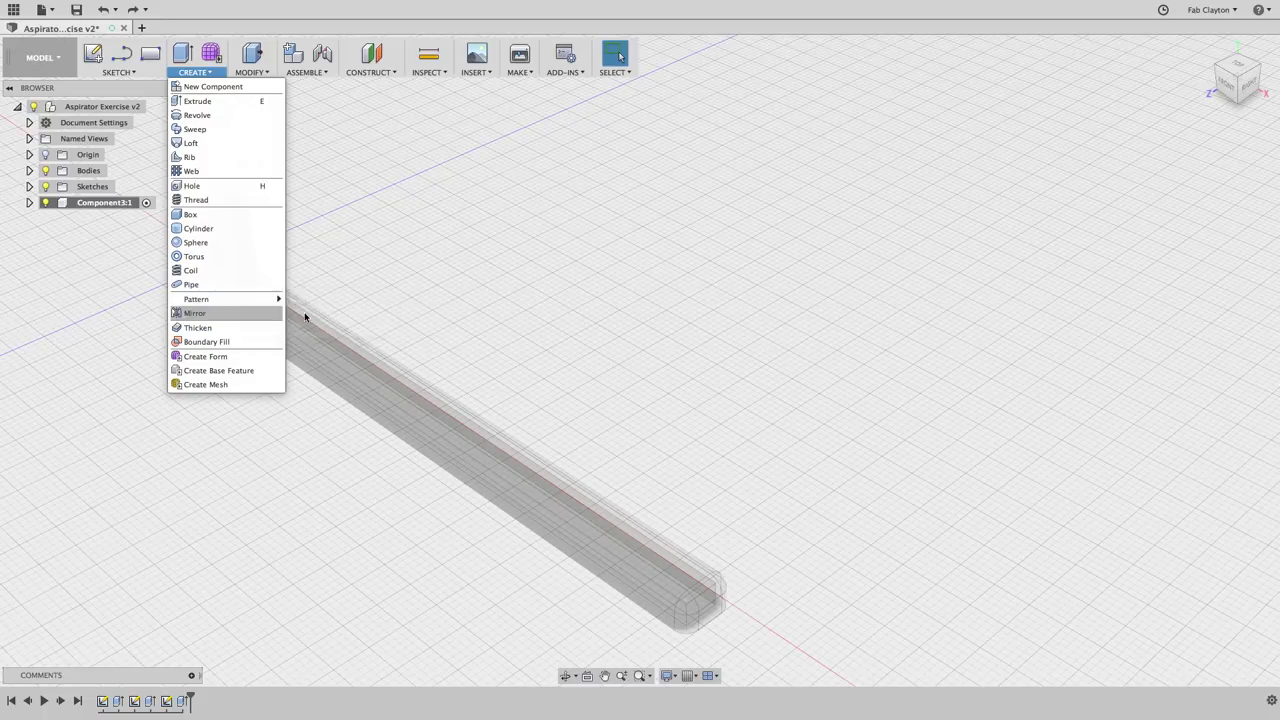
pyautogui.moveTo(272, 299)
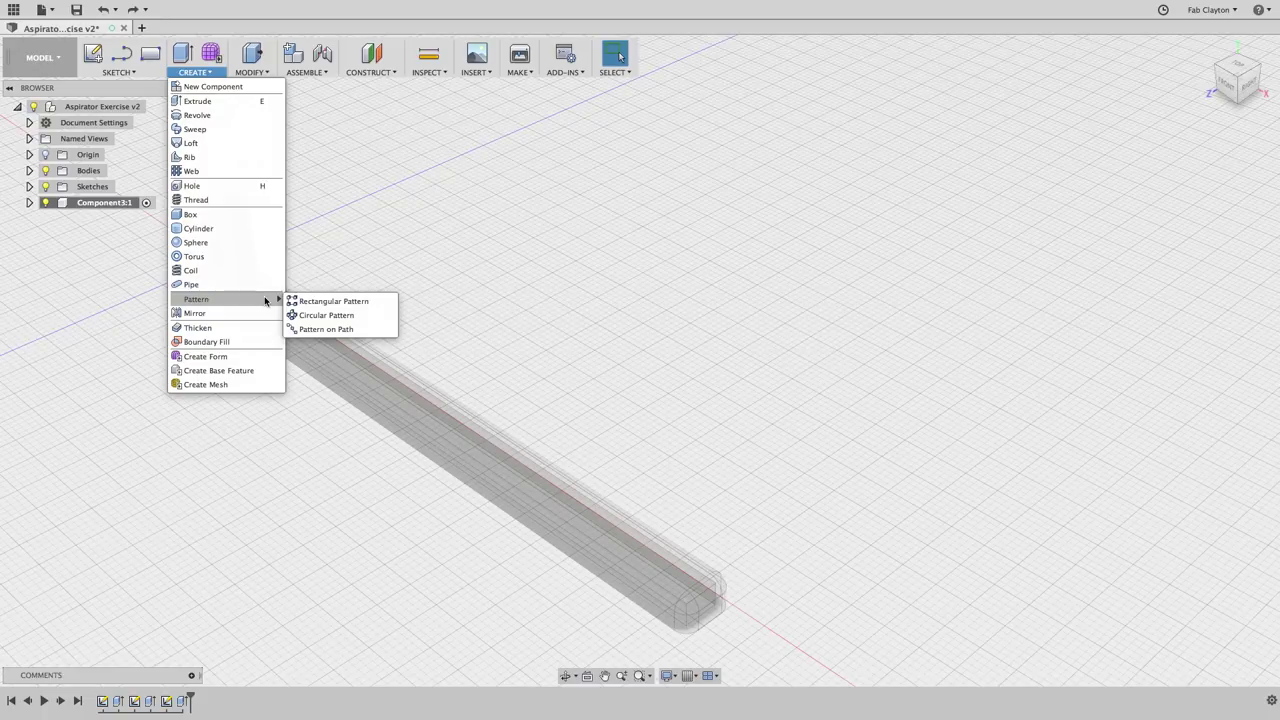
pyautogui.click(318, 329)
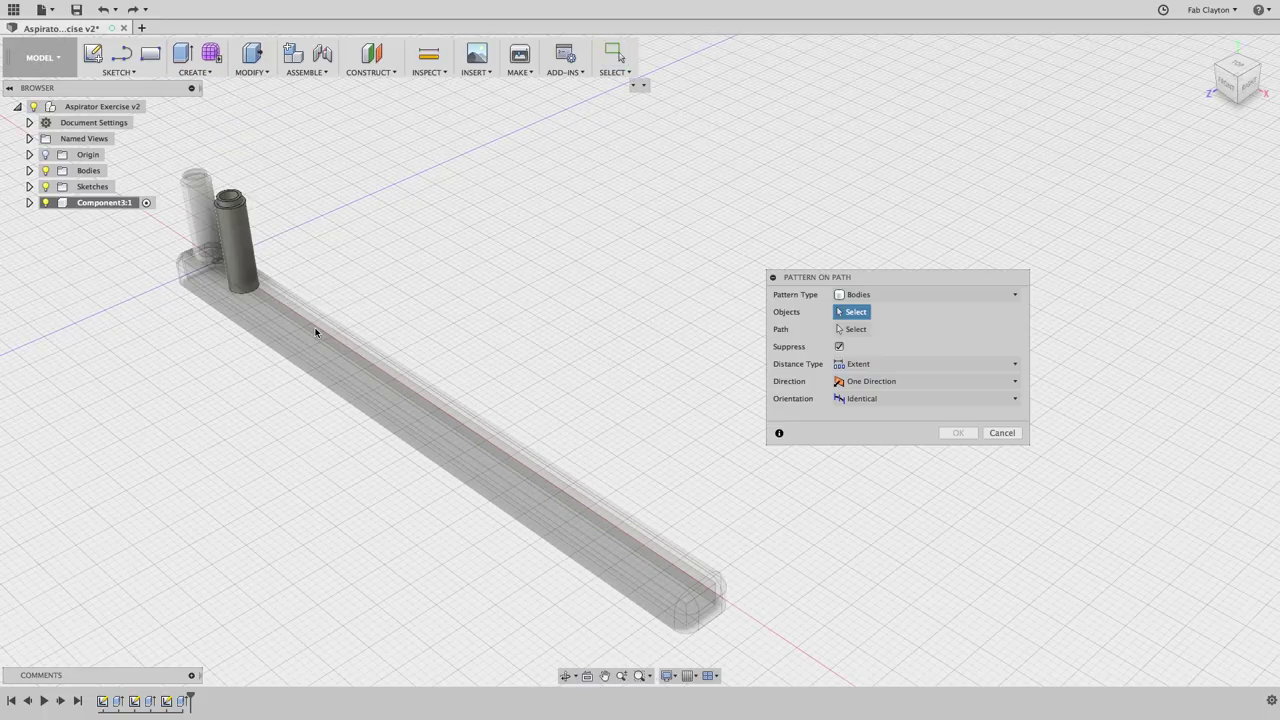
pyautogui.click(878, 295)
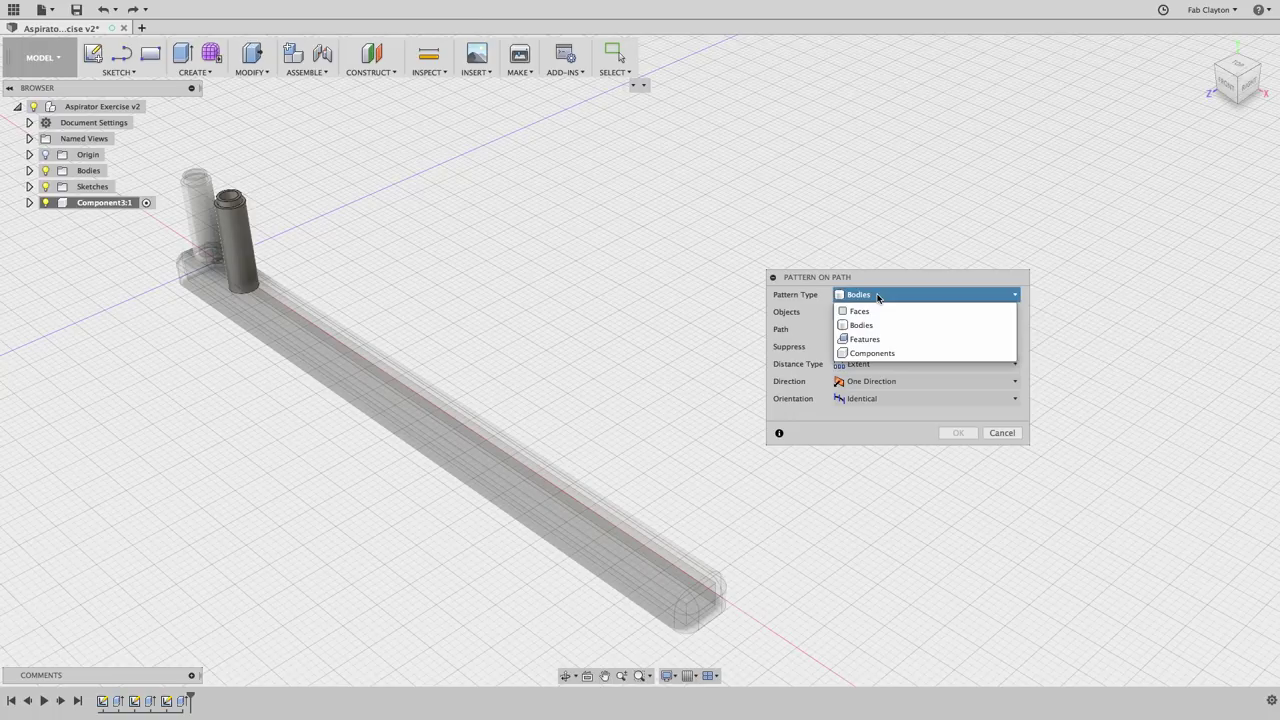
pyautogui.click(877, 330)
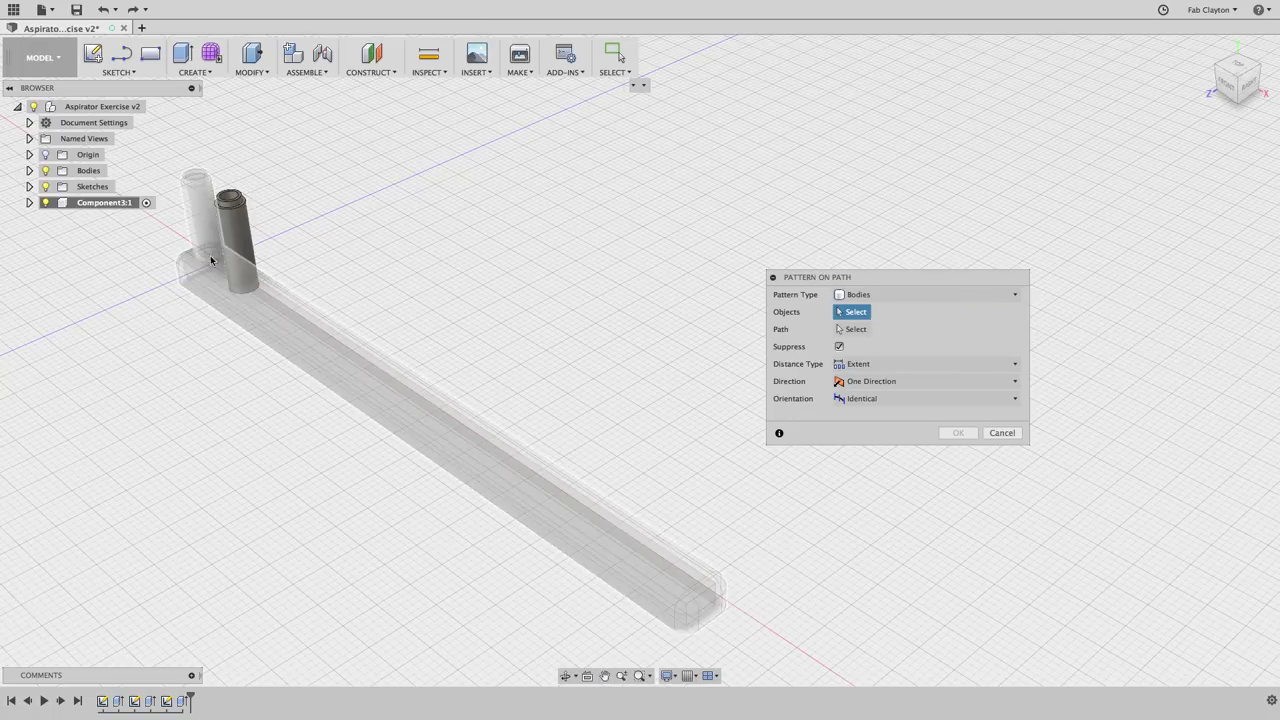
pyautogui.click(232, 240)
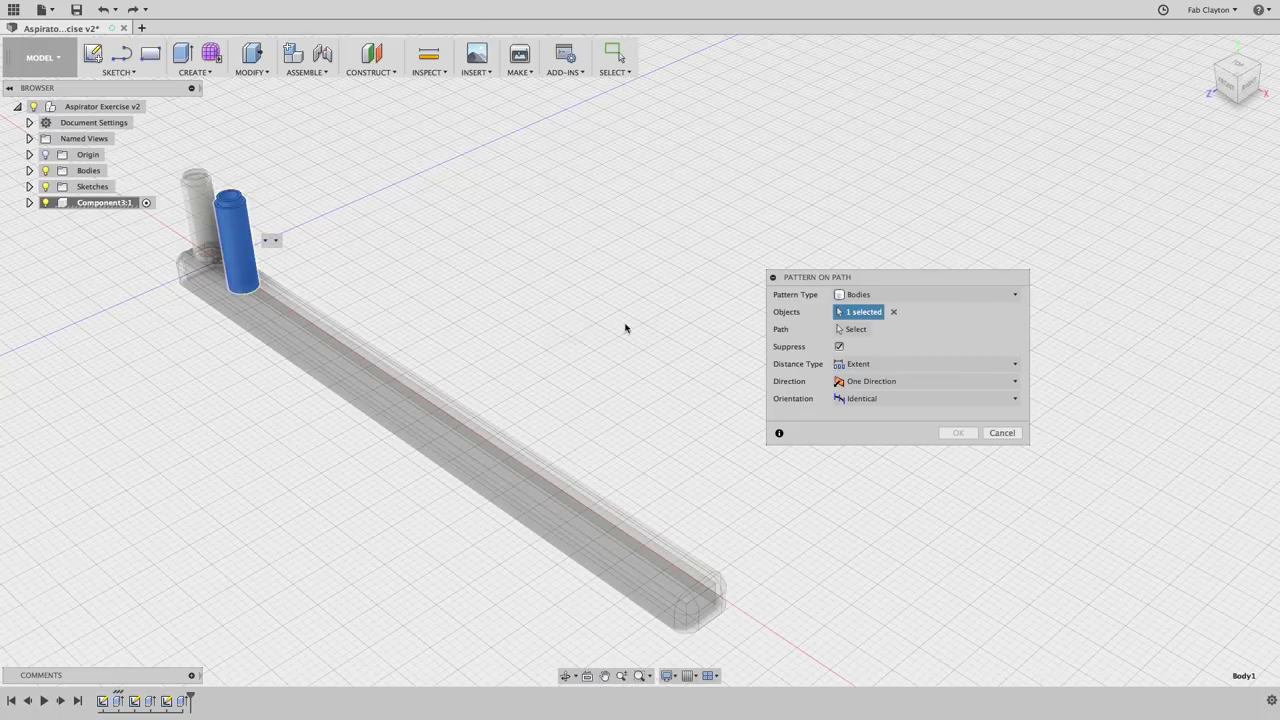
pyautogui.click(855, 329)
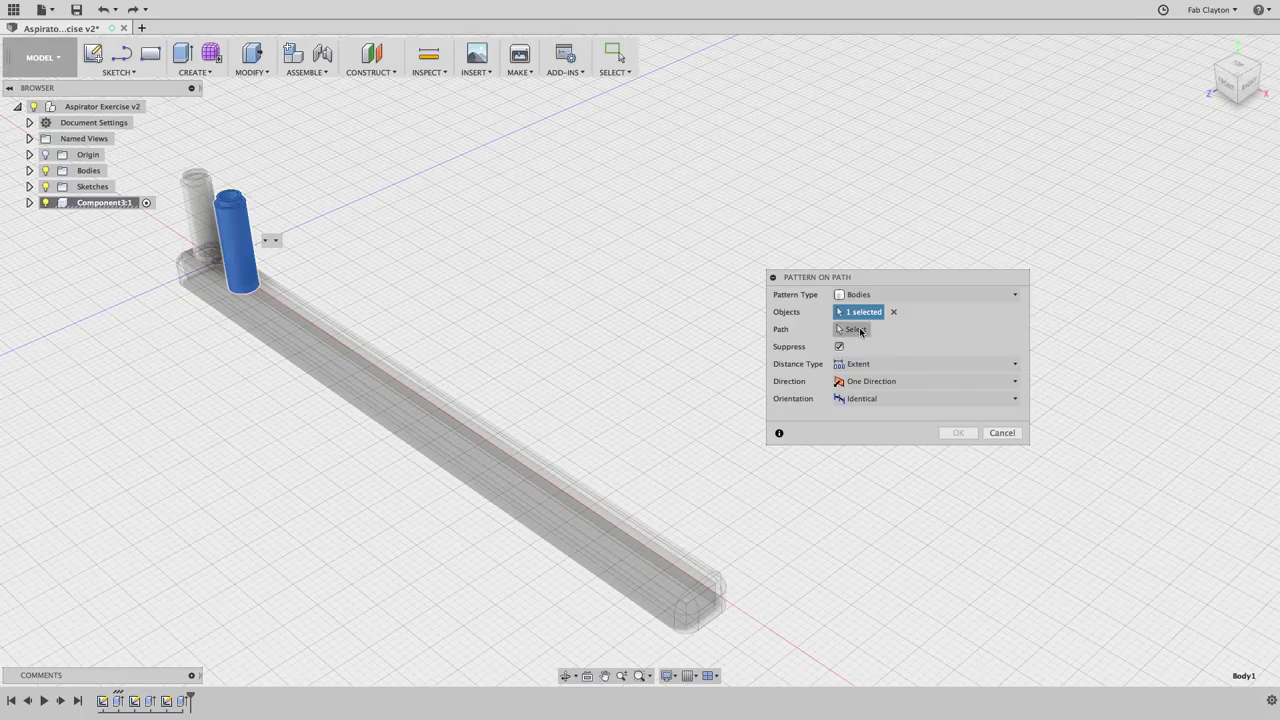
pyautogui.click(457, 416)
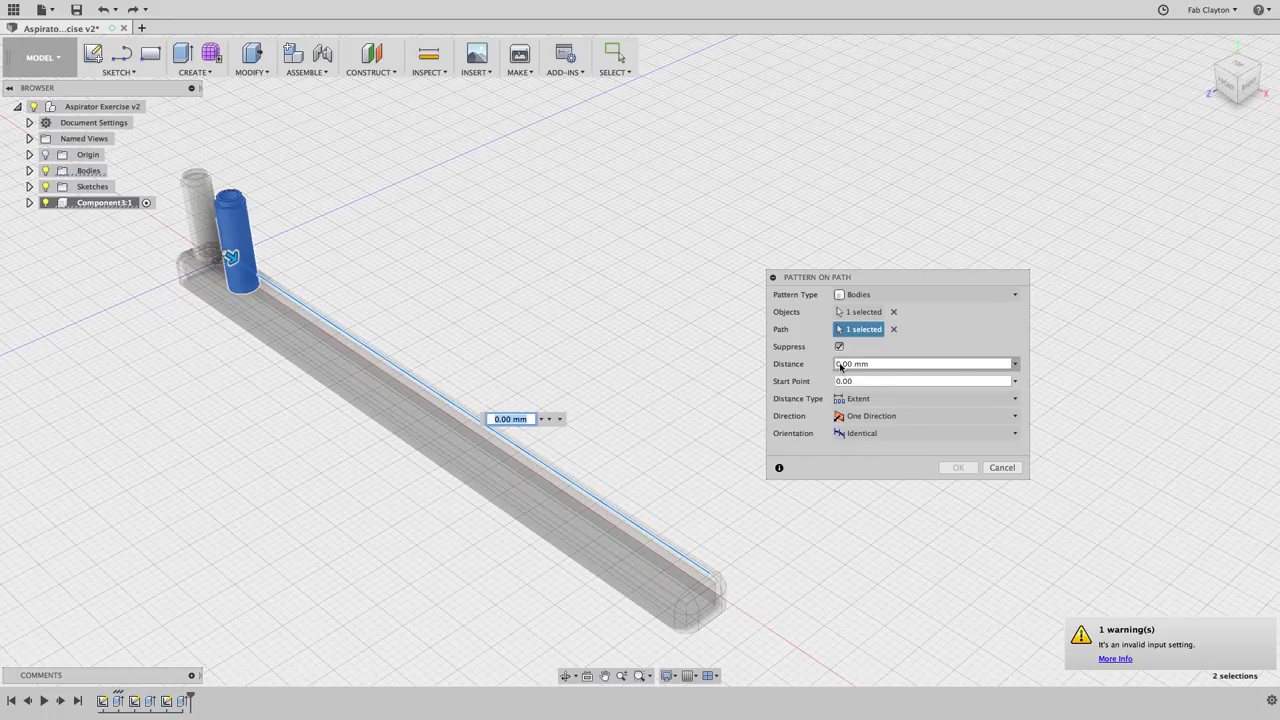
# Set the path pattern's distance to 9 mm and its quantity to 11
pyautogui.write('9')
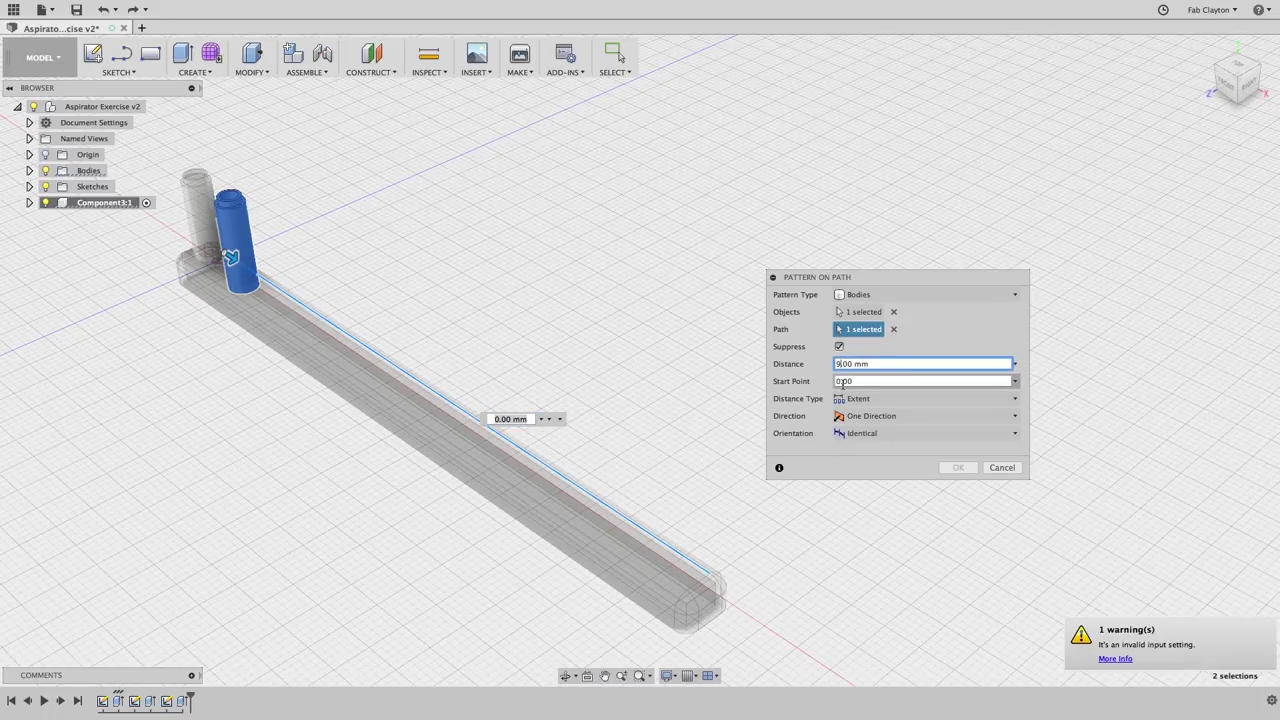
pyautogui.click(842, 364)
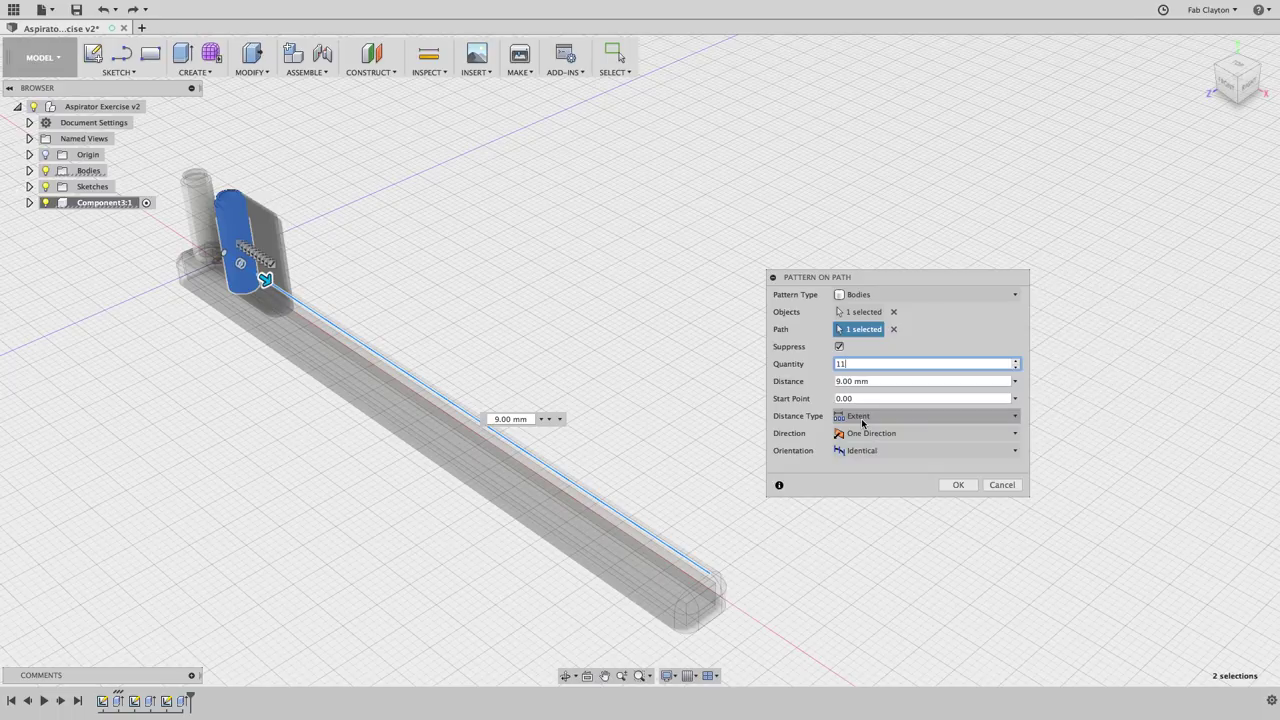
pyautogui.scroll(5, 337, 451)
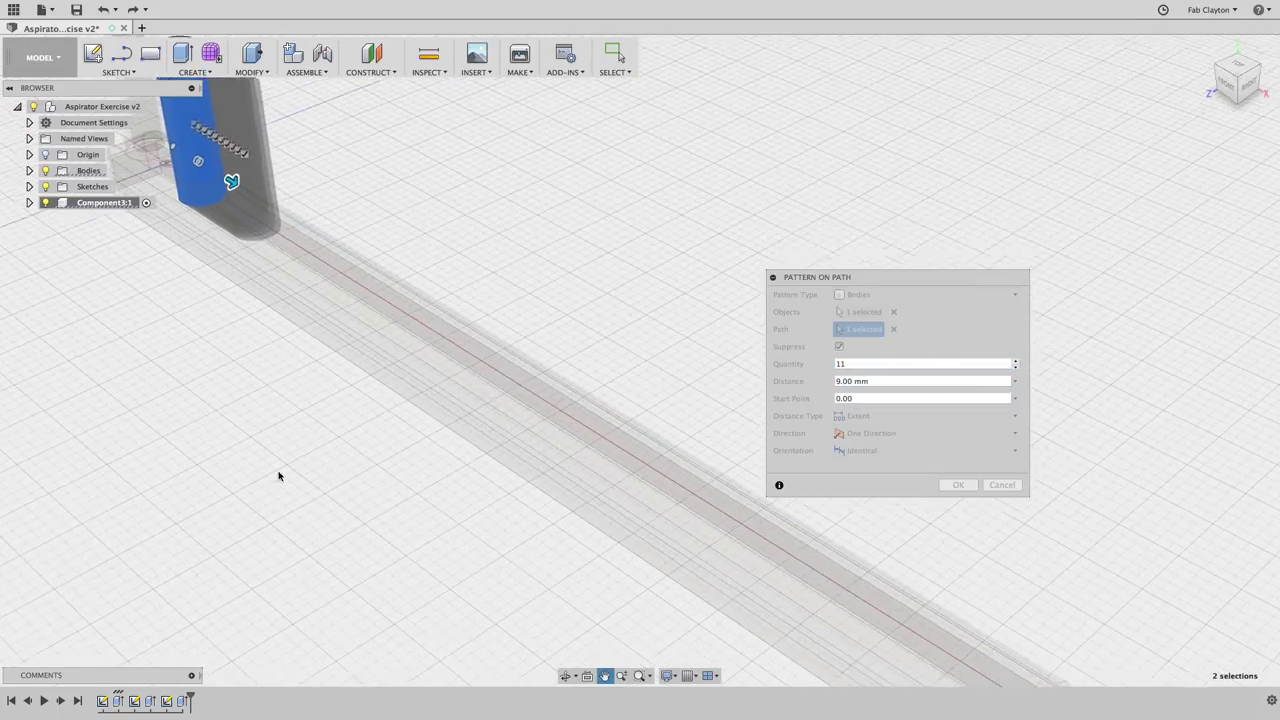
pyautogui.moveTo(277, 474); pyautogui.dragTo(502, 648, button='middle')
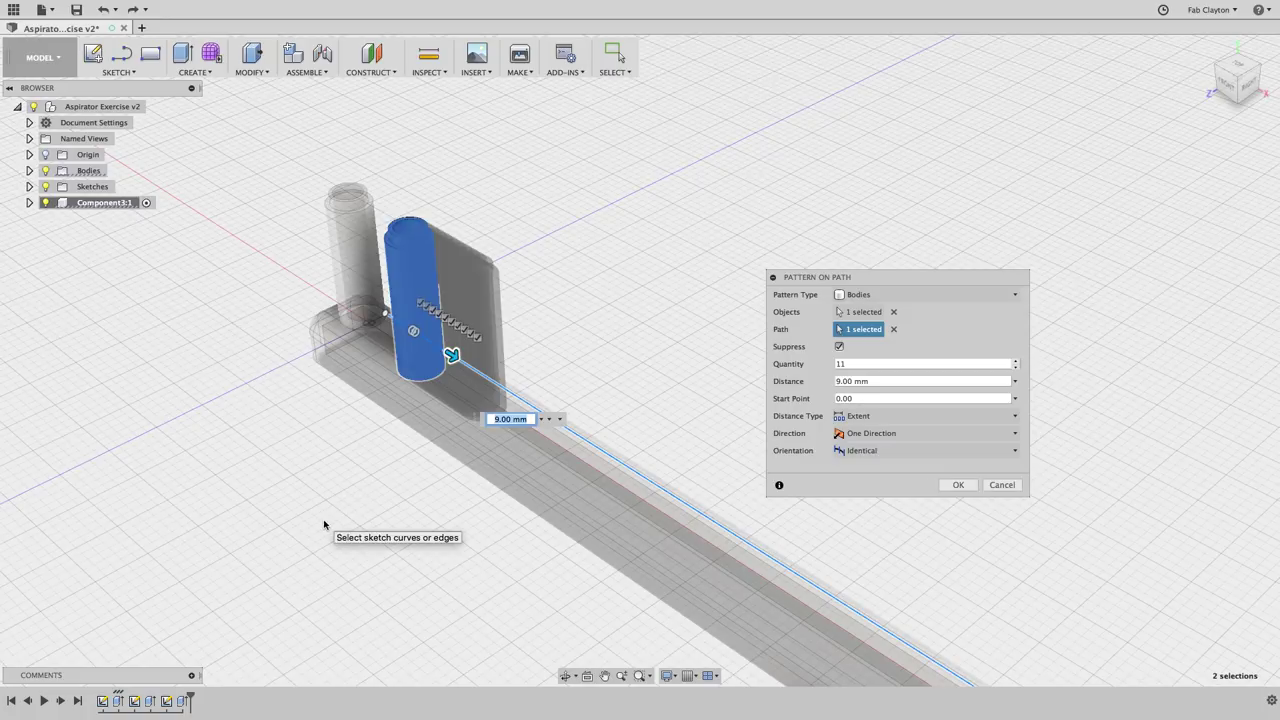
pyautogui.keyDown('shift'); pyautogui.moveTo(323, 525); pyautogui.dragTo(395, 503, button='middle'); pyautogui.keyUp('shift')
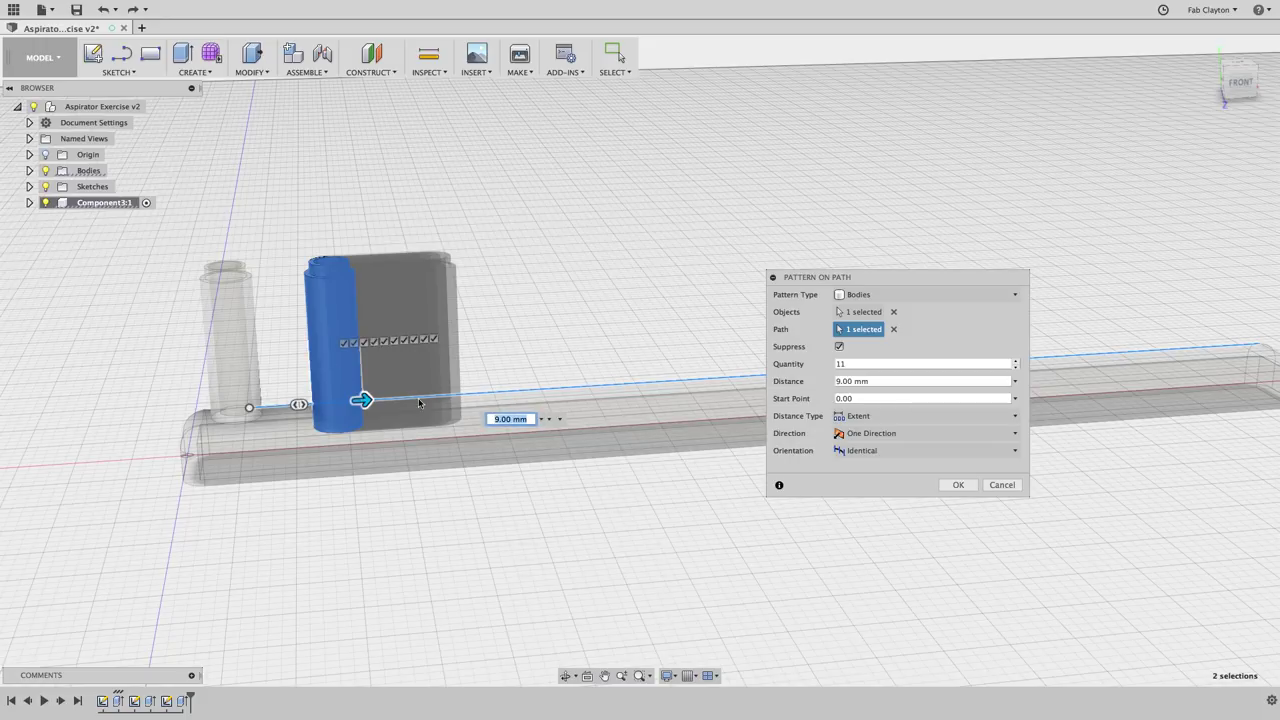
# Change the path pattern's distance type to Spacing with 9 mm between posts, and create the pattern
pyautogui.click(860, 416)
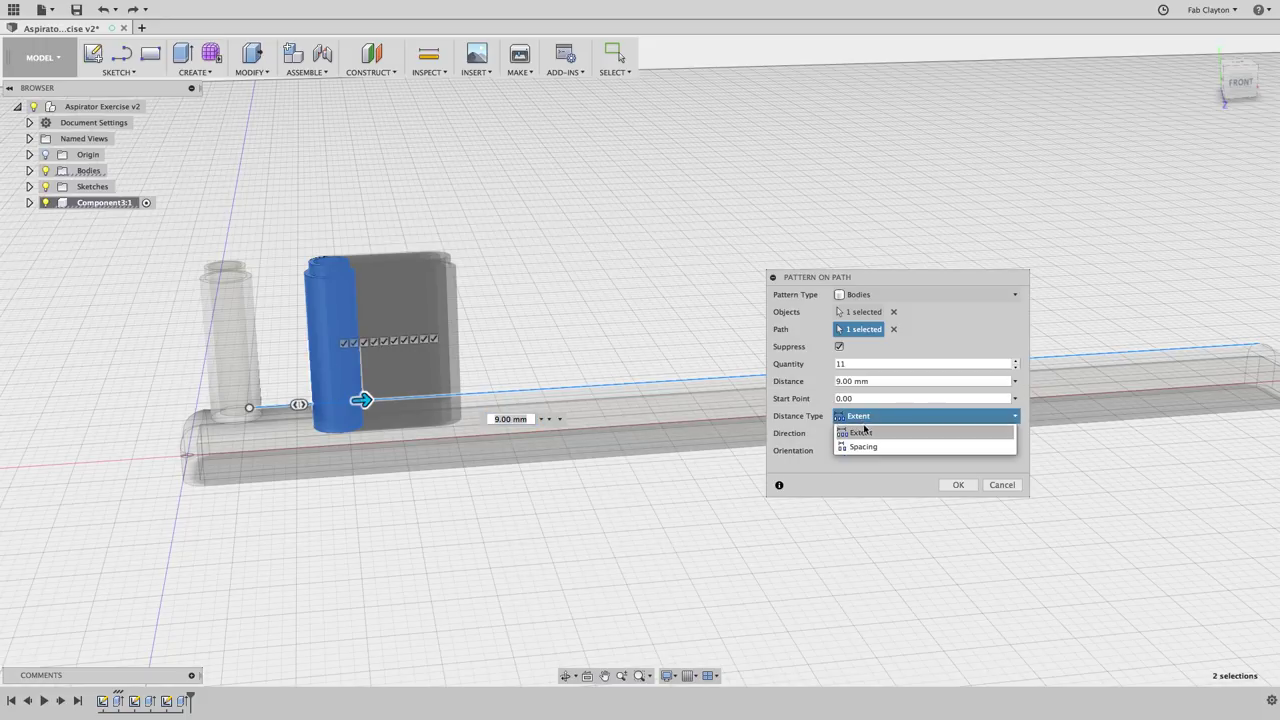
pyautogui.click(862, 446)
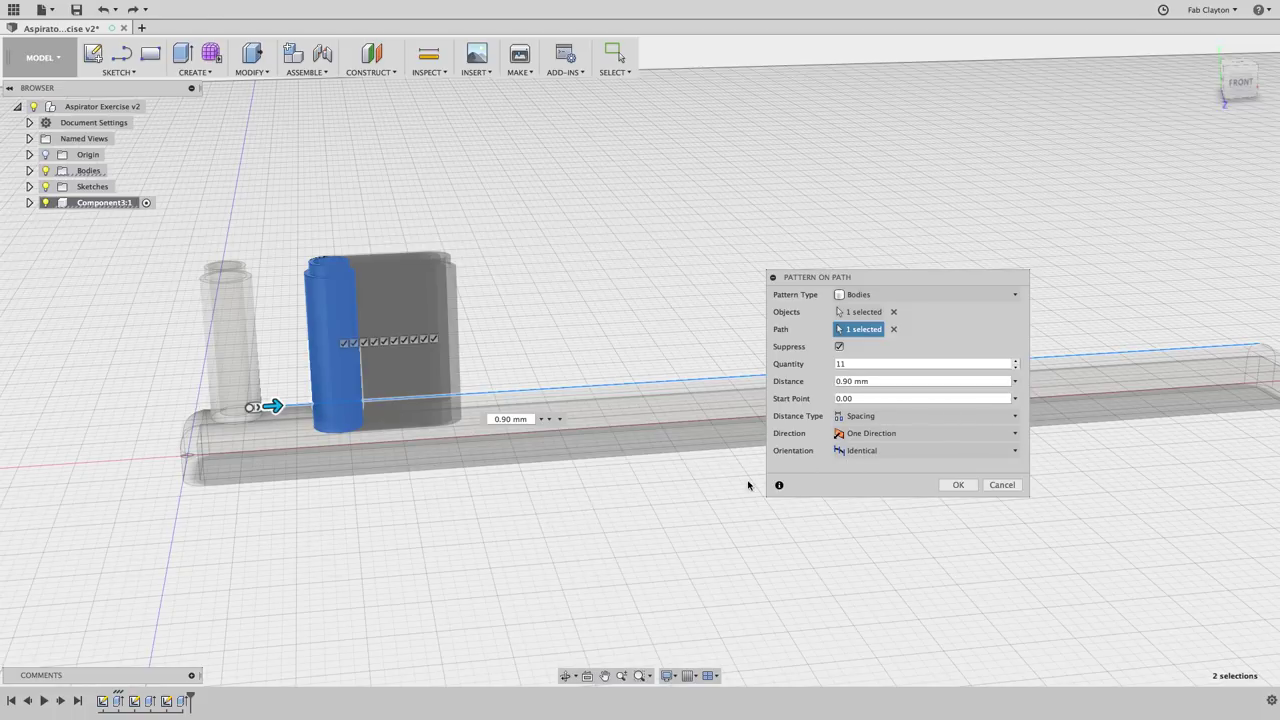
pyautogui.scroll(1, 648, 522)
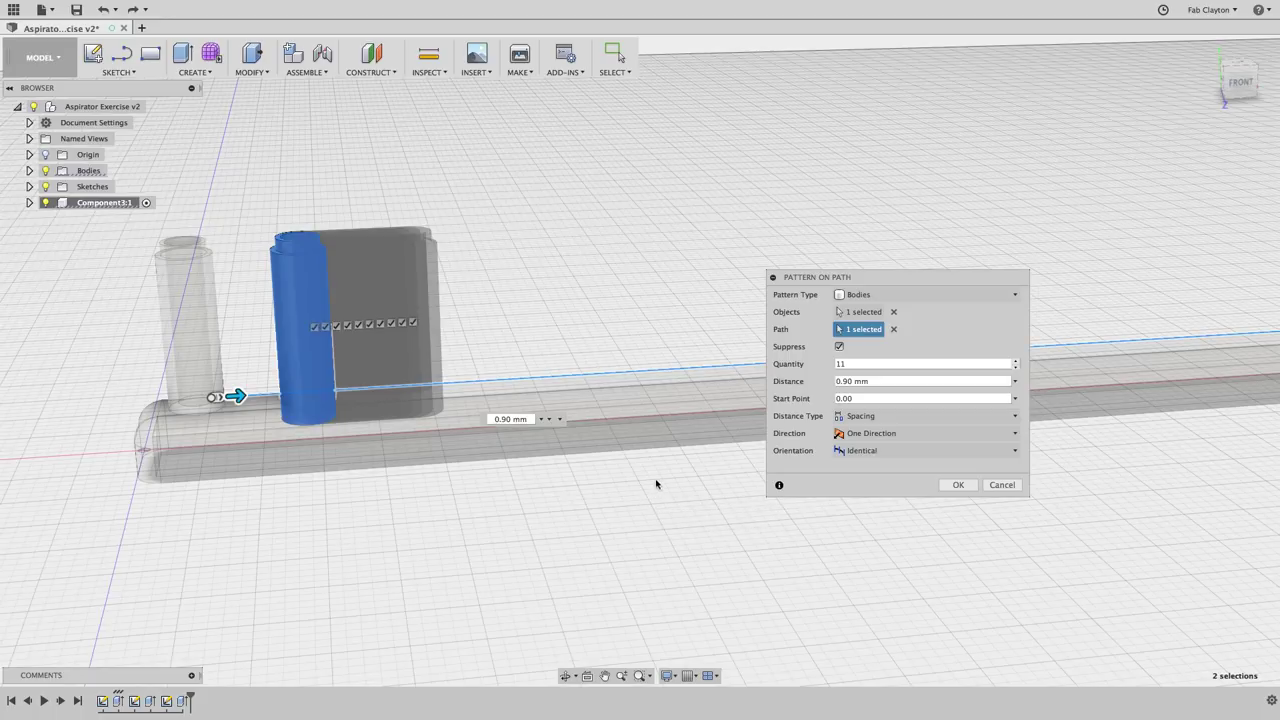
pyautogui.click(860, 381)
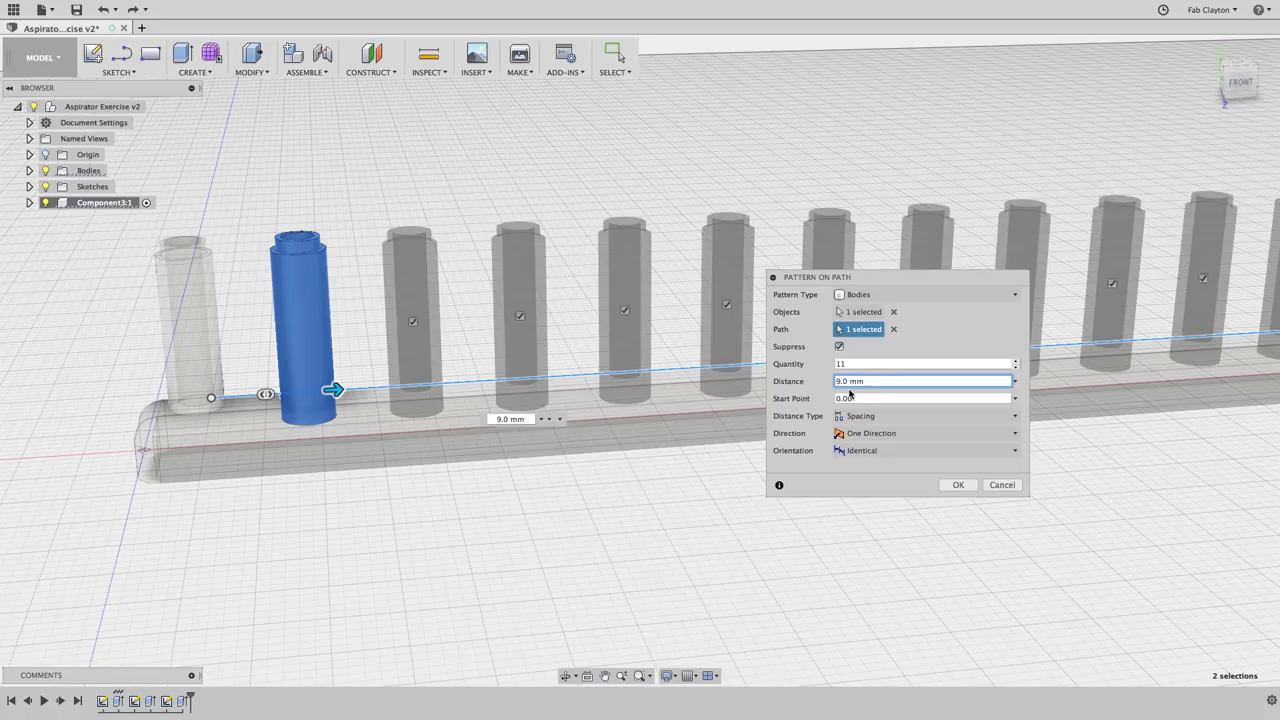
pyautogui.scroll(-4, 600, 545)
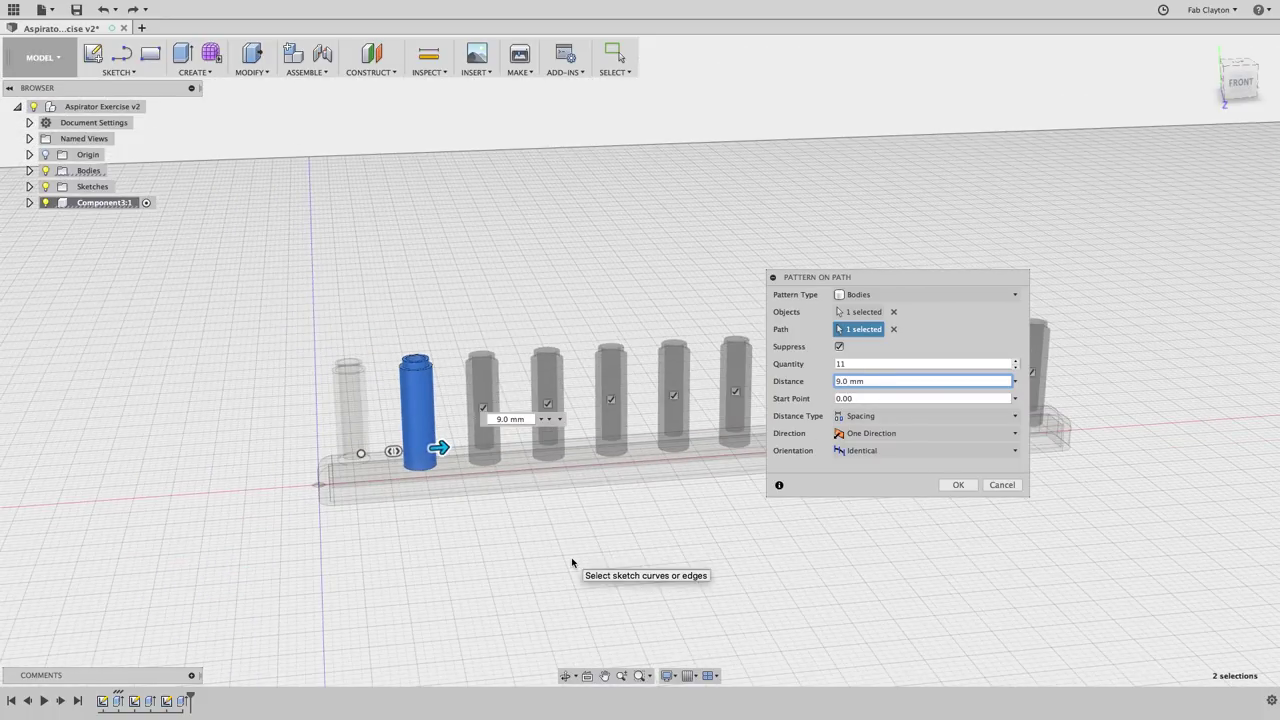
pyautogui.keyDown('shift'); pyautogui.moveTo(563, 563); pyautogui.dragTo(488, 585, button='middle'); pyautogui.keyUp('shift')
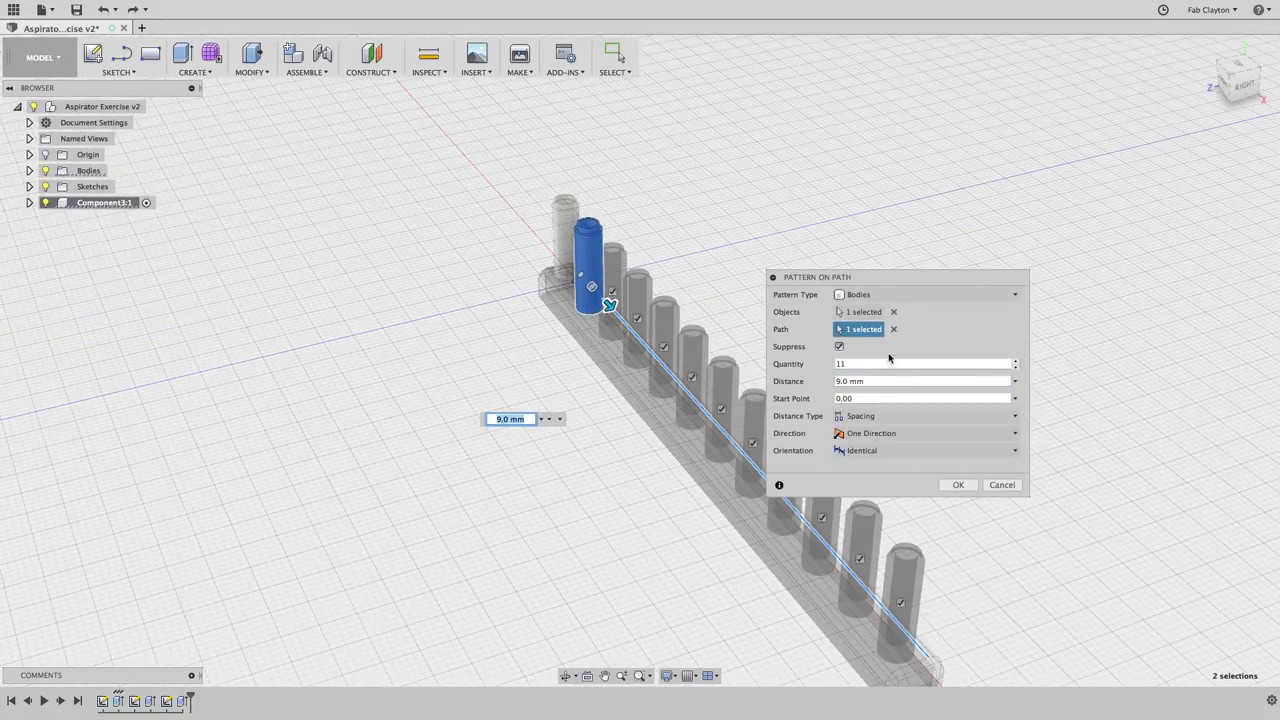
pyautogui.click(957, 485)
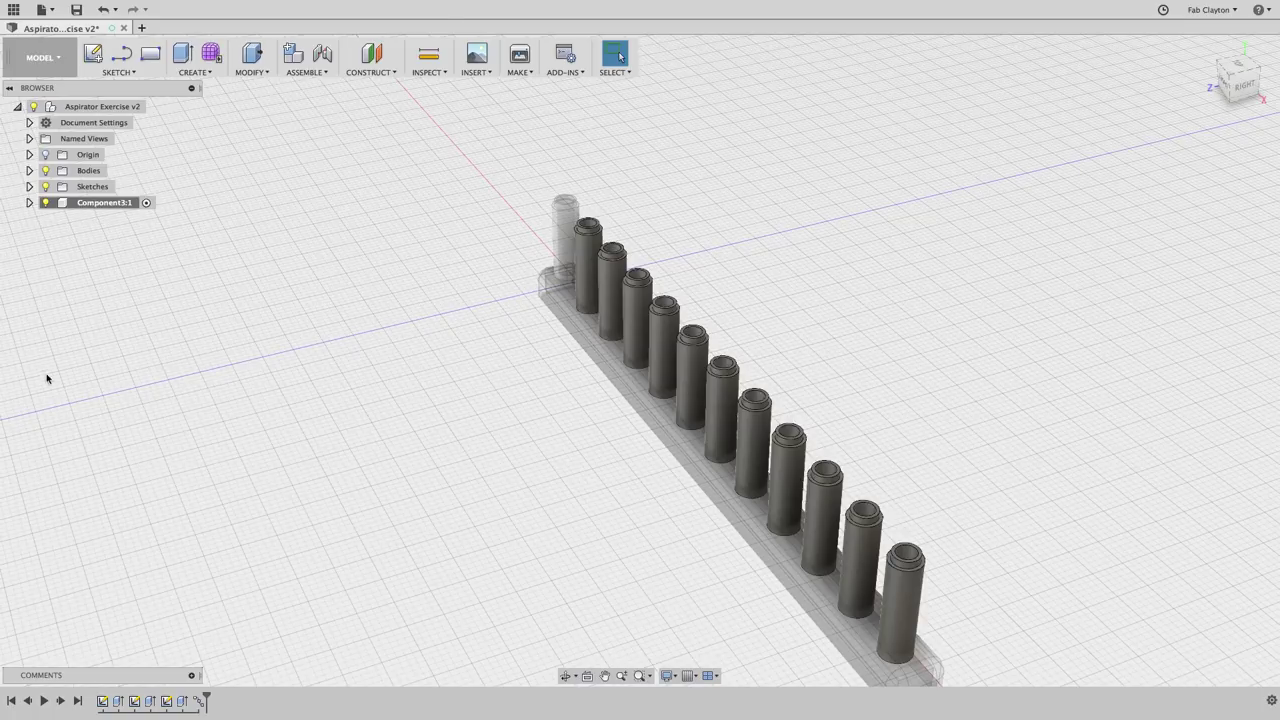
# Examine the bodies contained in the post component, highlighting the fourth and fifth posts
pyautogui.click(29, 203)
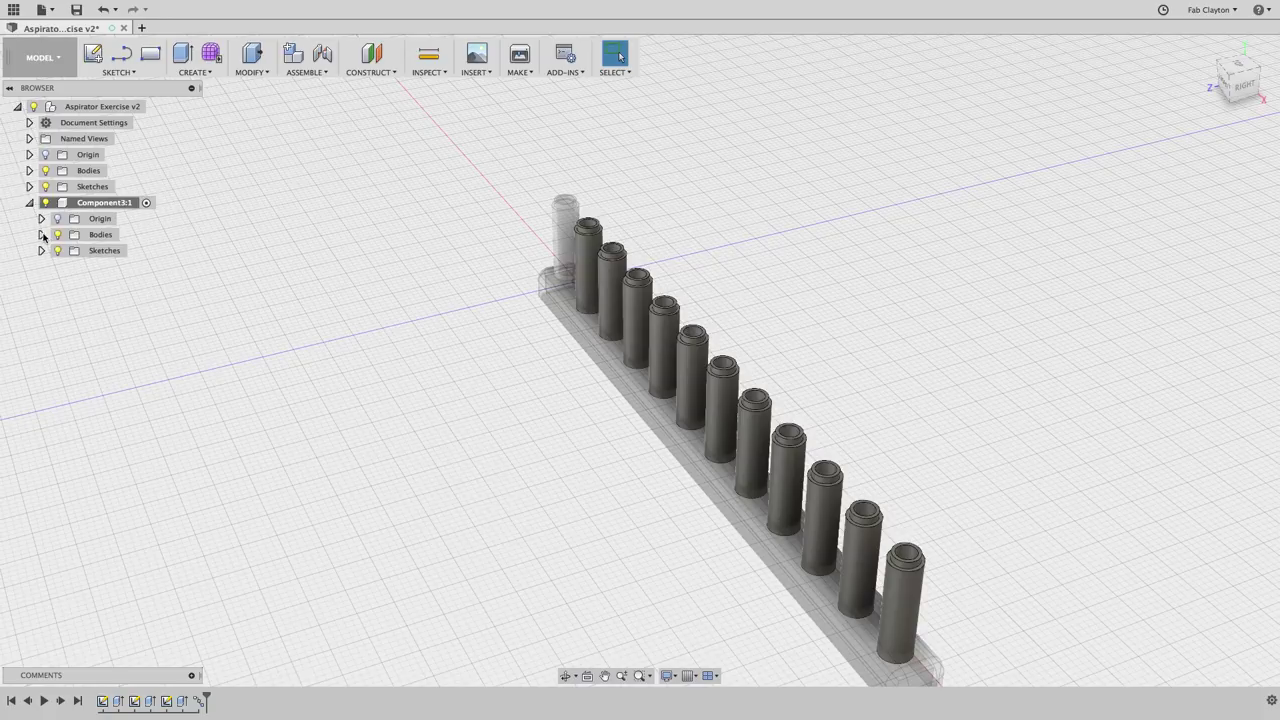
pyautogui.click(41, 234)
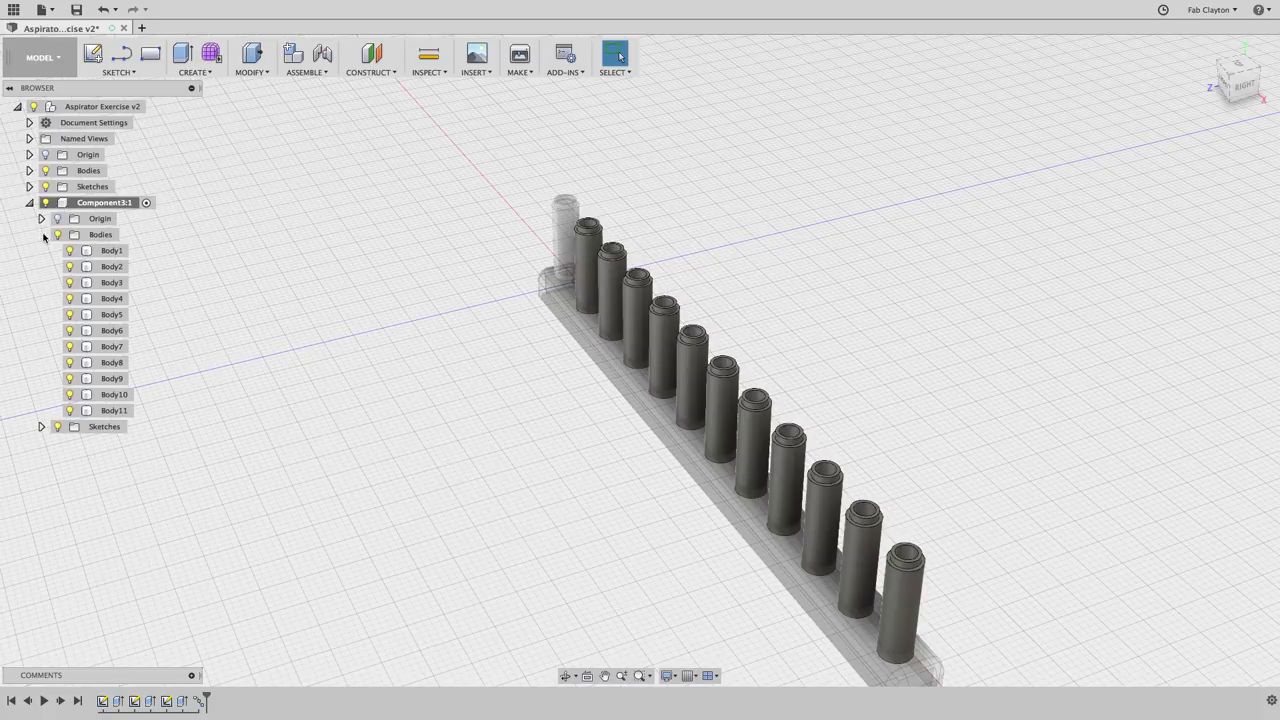
pyautogui.click(106, 301)
pyautogui.click(108, 316)
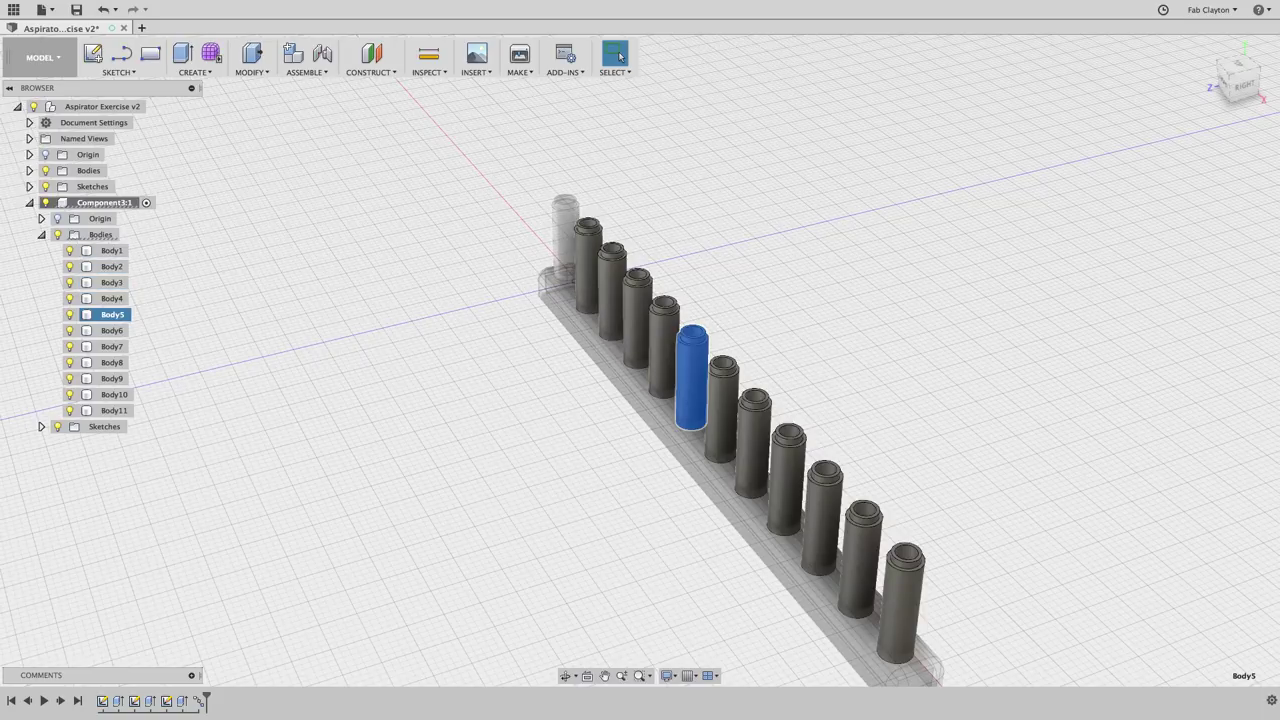
pyautogui.hotkey('ctrl', 'shift', 'h')
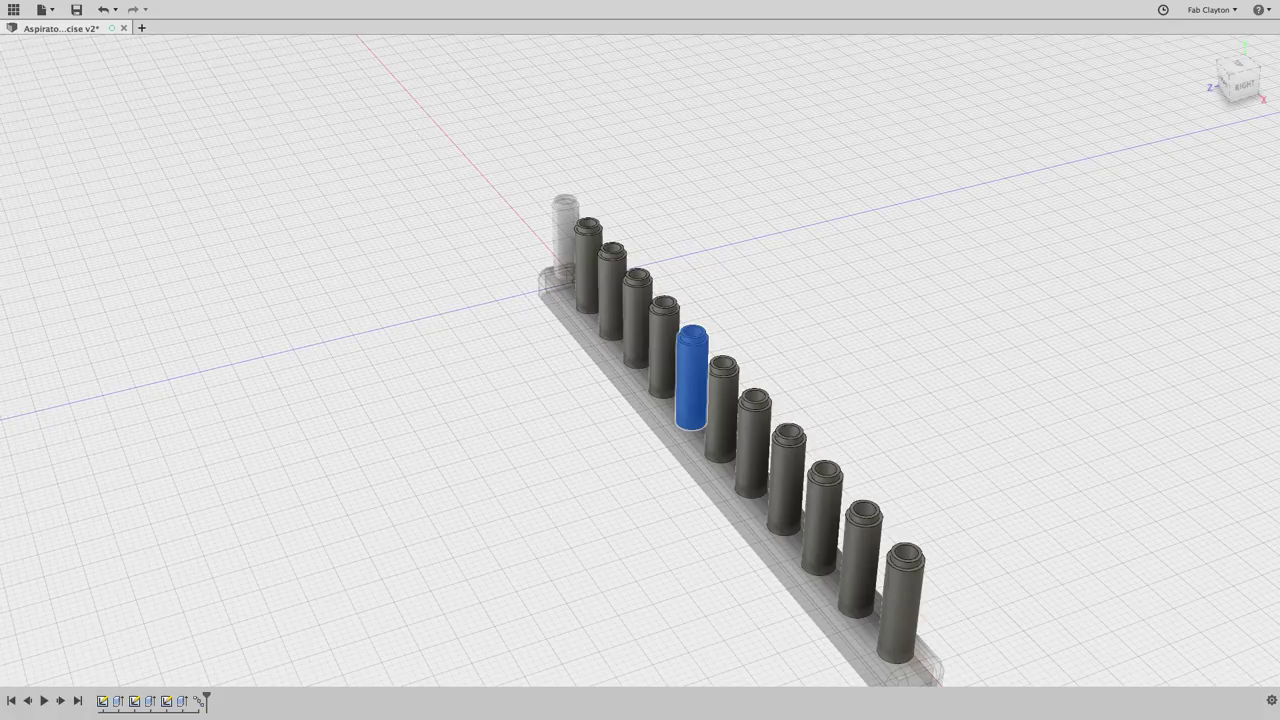